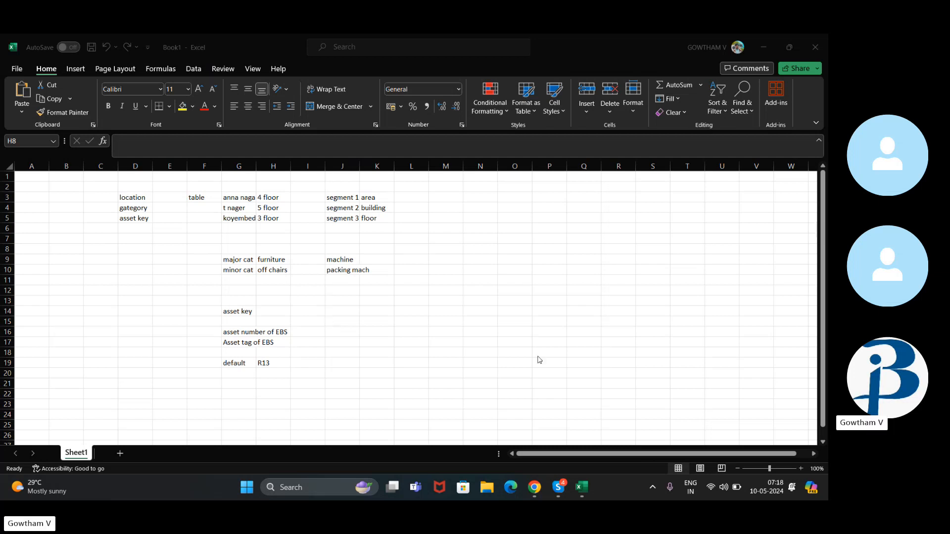
# Switch to the Oracle setup page in Chrome, open the Manage Fixed Assets Key Flexfields task, and list all key flexfields.
pyautogui.click(534, 488)
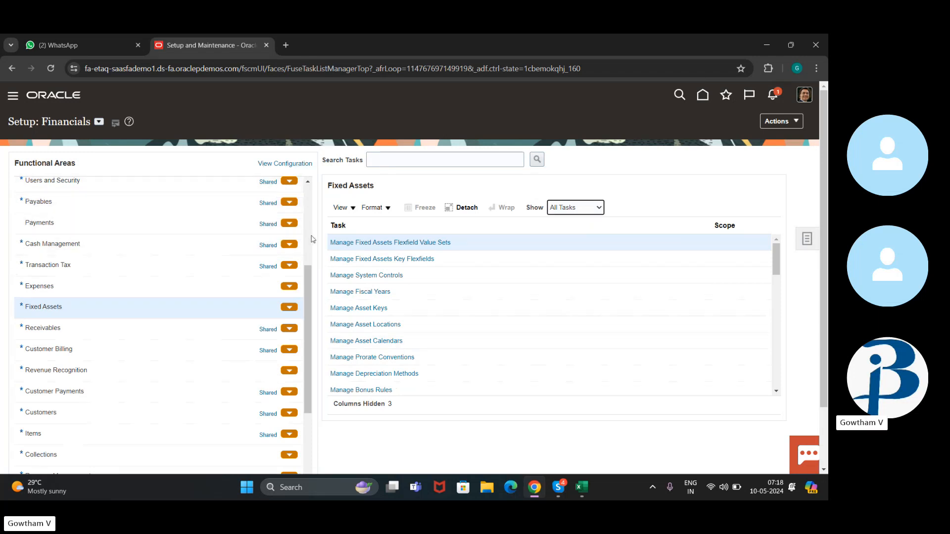
pyautogui.click(355, 259)
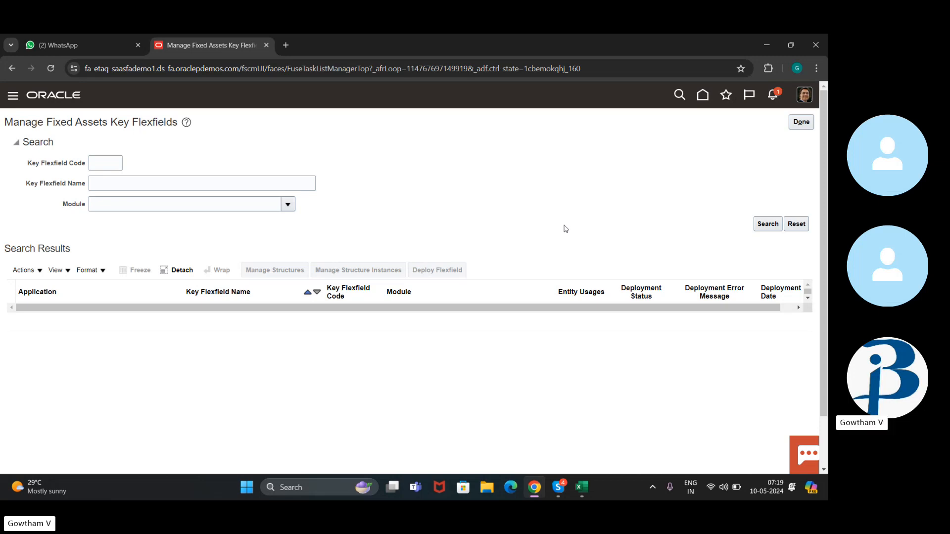
pyautogui.click(772, 229)
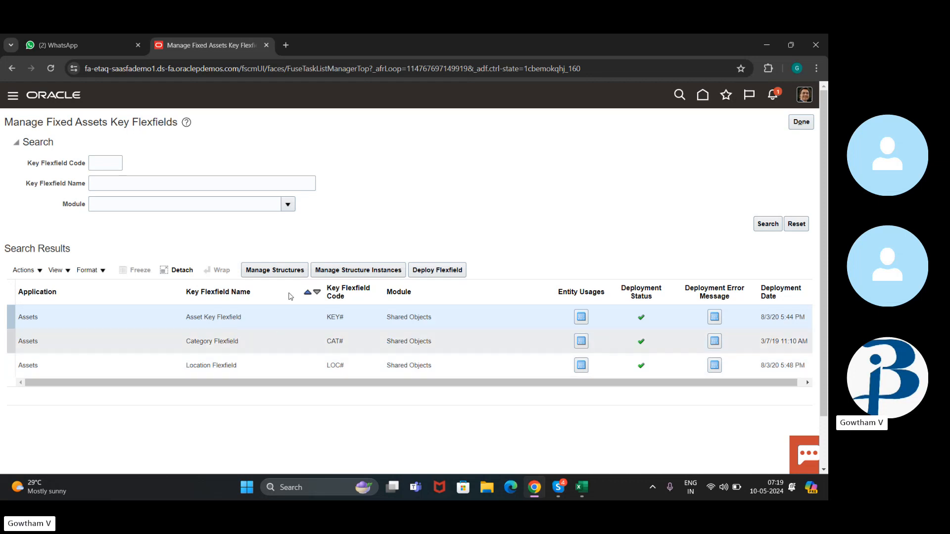
# Find the Category Flexfield's structures and open Asset Category Flexfield for editing to examine its structure code and segments.
pyautogui.click(284, 345)
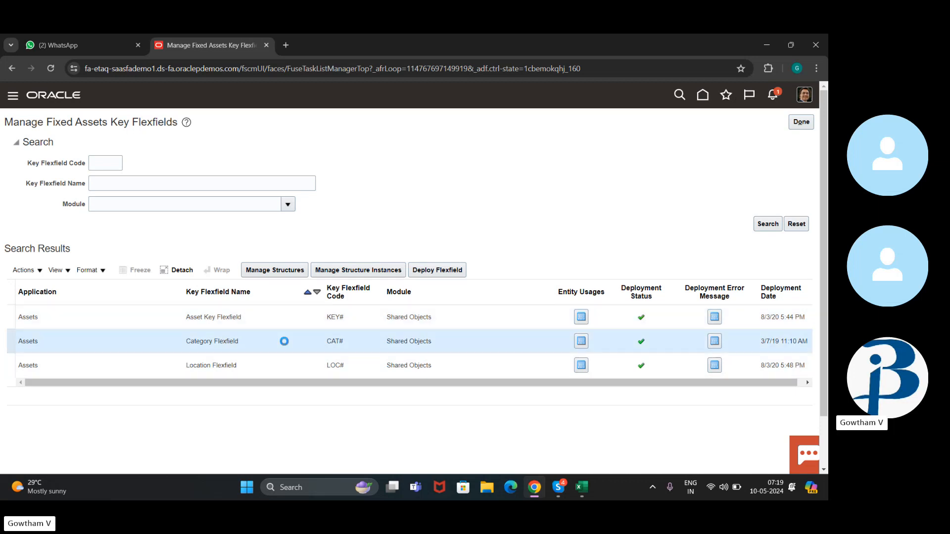
pyautogui.click(271, 275)
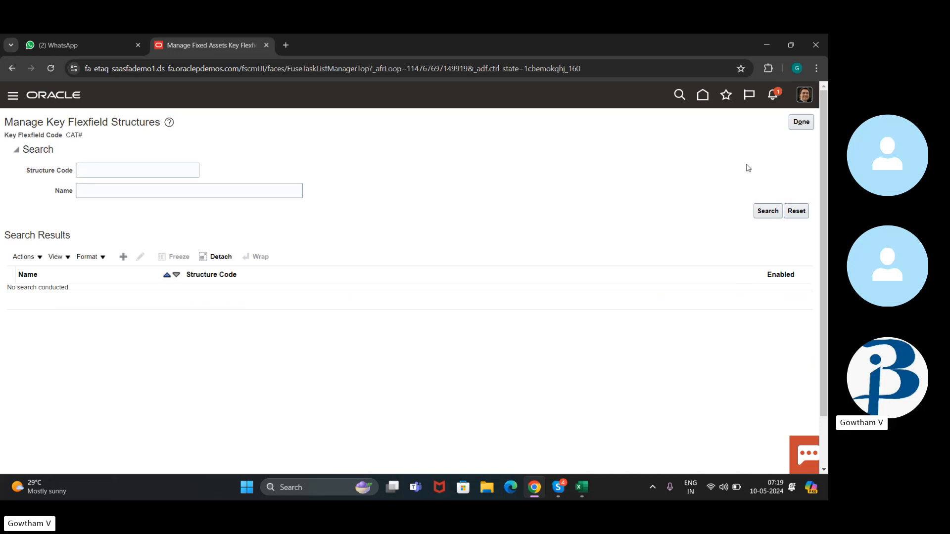
pyautogui.click(769, 212)
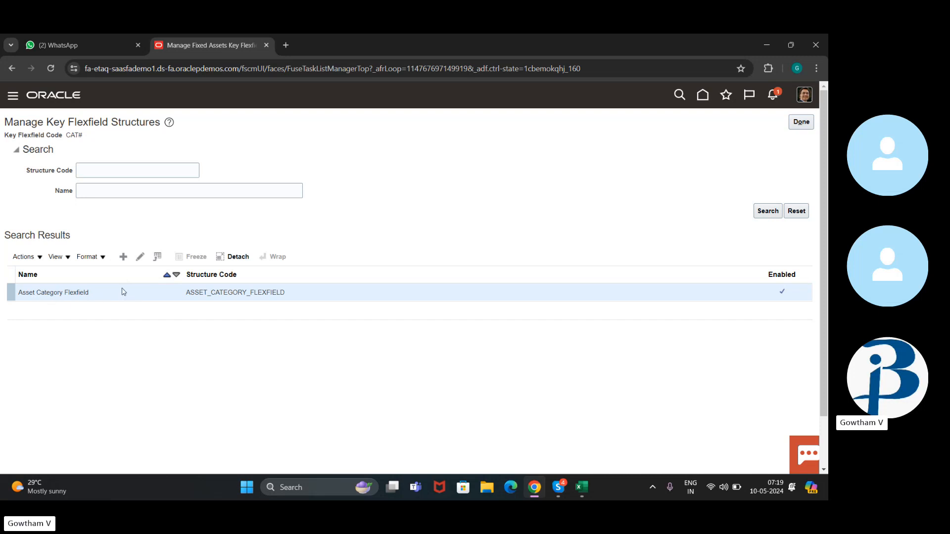
pyautogui.click(140, 256)
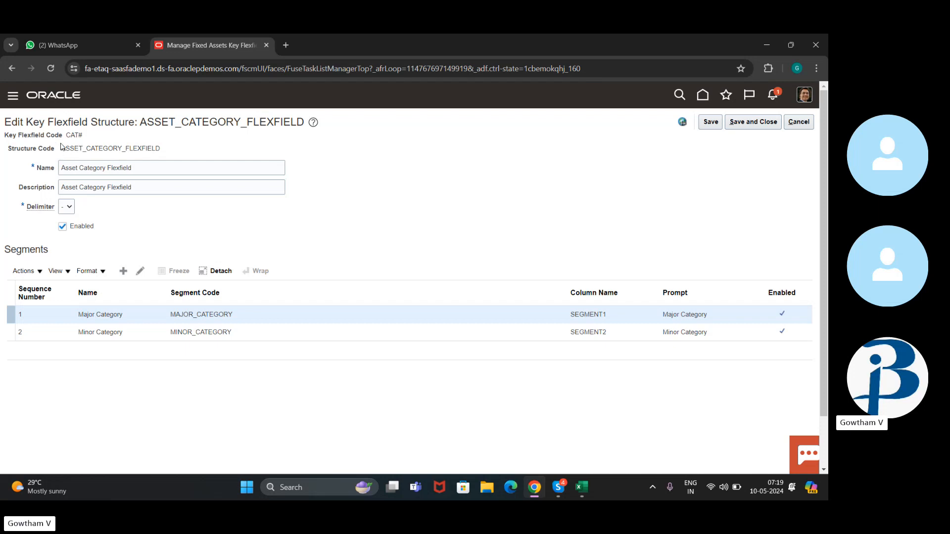
pyautogui.moveTo(61, 149); pyautogui.dragTo(163, 153)
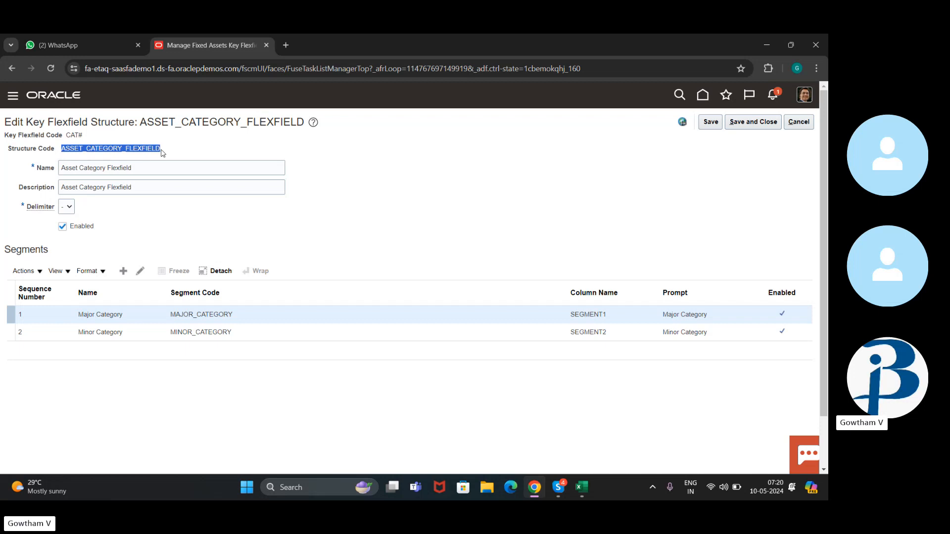
pyautogui.click(223, 143)
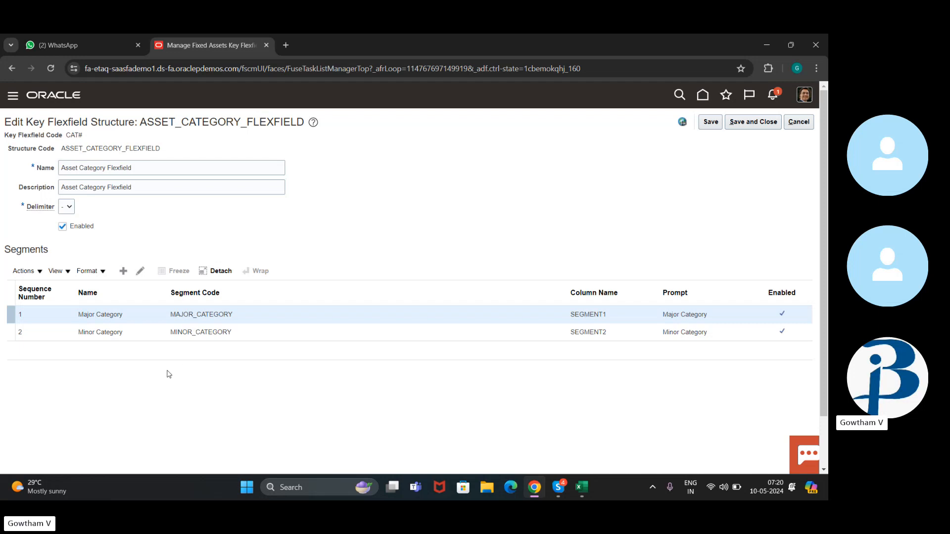
# Open the Major Category segment to examine its settings, and return to the structure without saving.
pyautogui.click(131, 331)
pyautogui.click(140, 314)
pyautogui.click(141, 273)
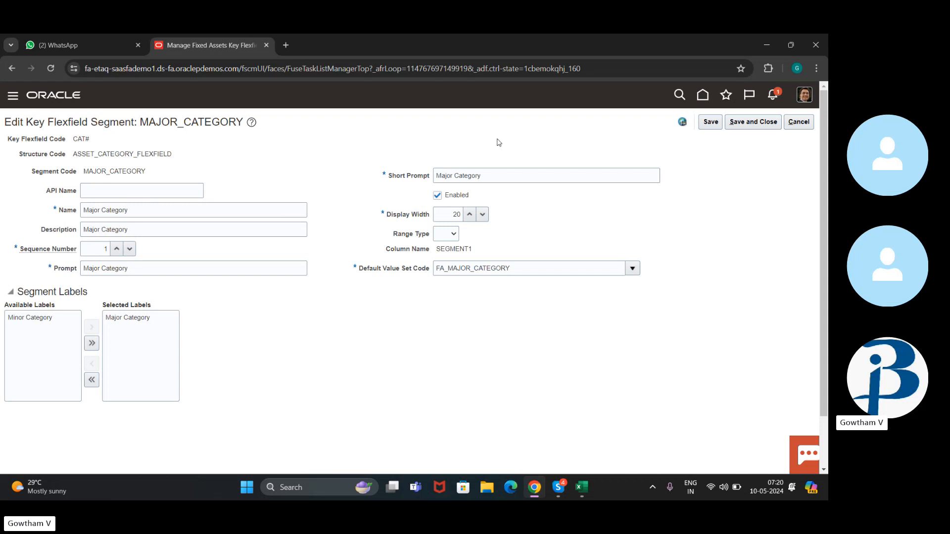
pyautogui.click(790, 122)
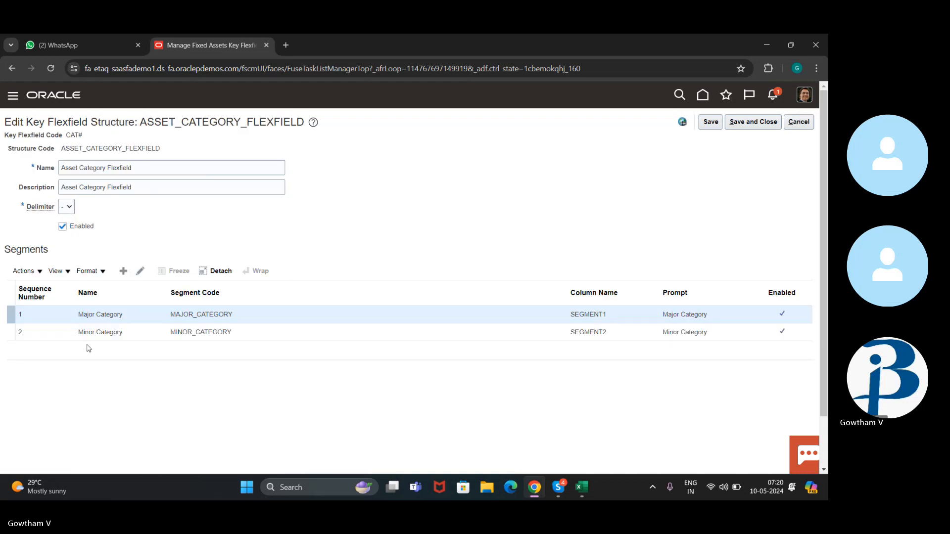
# Open the Minor Category segment to examine its structure code and labels, and return to the structure without saving.
pyautogui.click(120, 330)
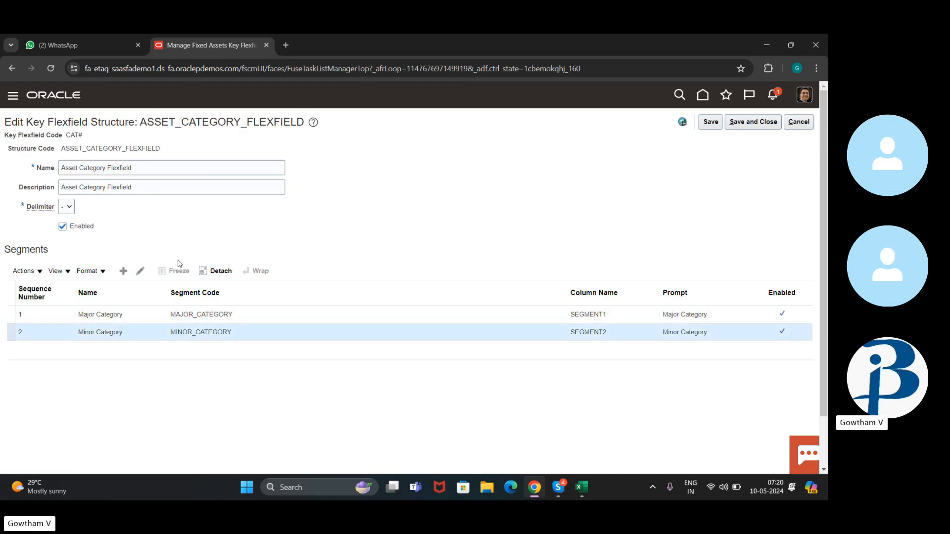
pyautogui.click(139, 271)
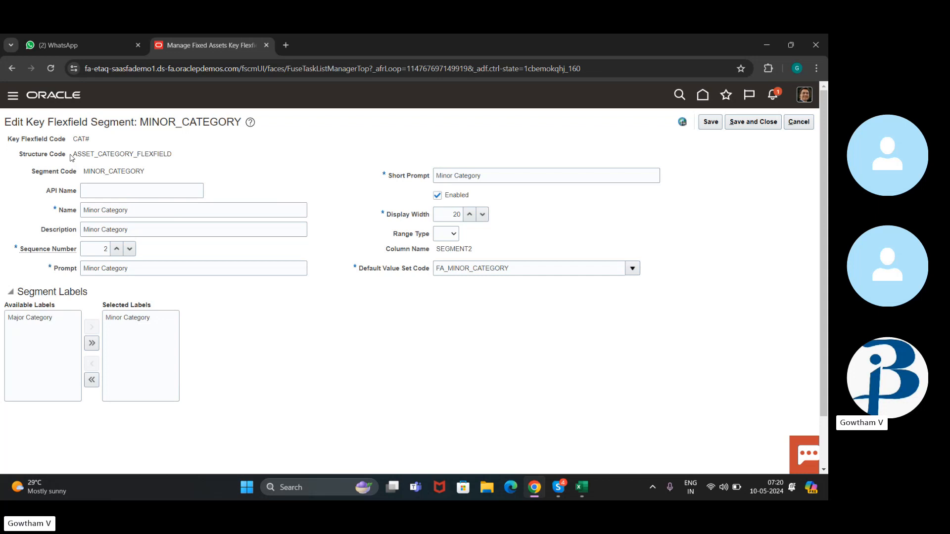
pyautogui.moveTo(74, 153); pyautogui.dragTo(173, 155)
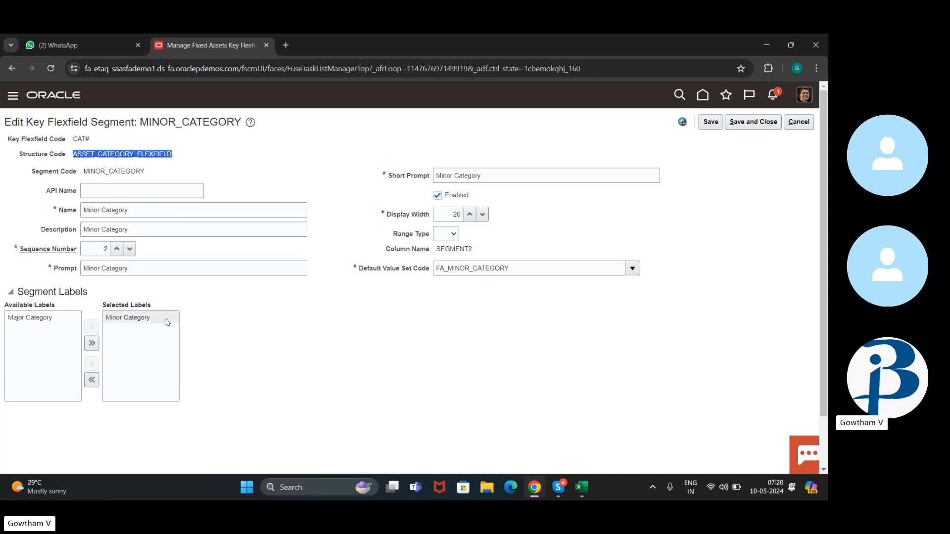
pyautogui.click(306, 359)
pyautogui.click(798, 122)
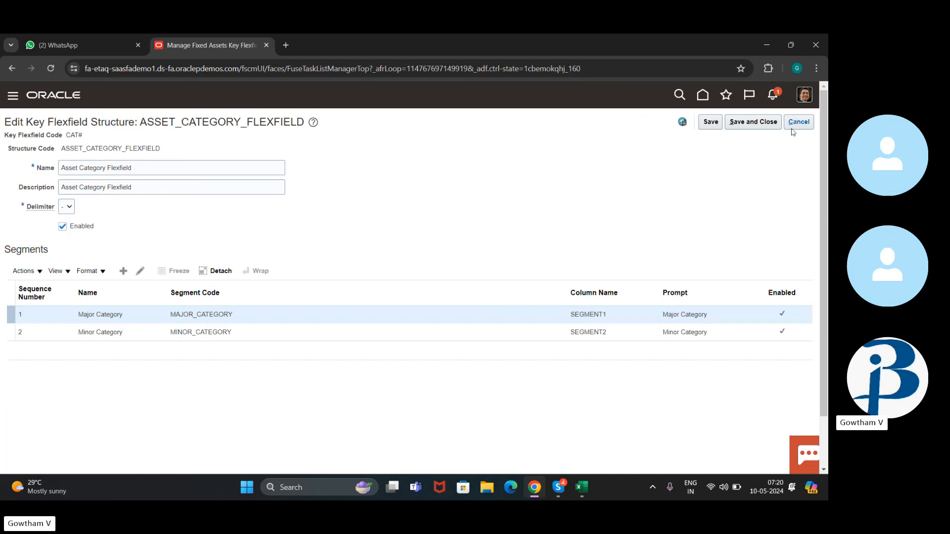
# Leave the category structure and key flexfield pages without changes, returning to the Fixed Assets task list.
pyautogui.click(798, 122)
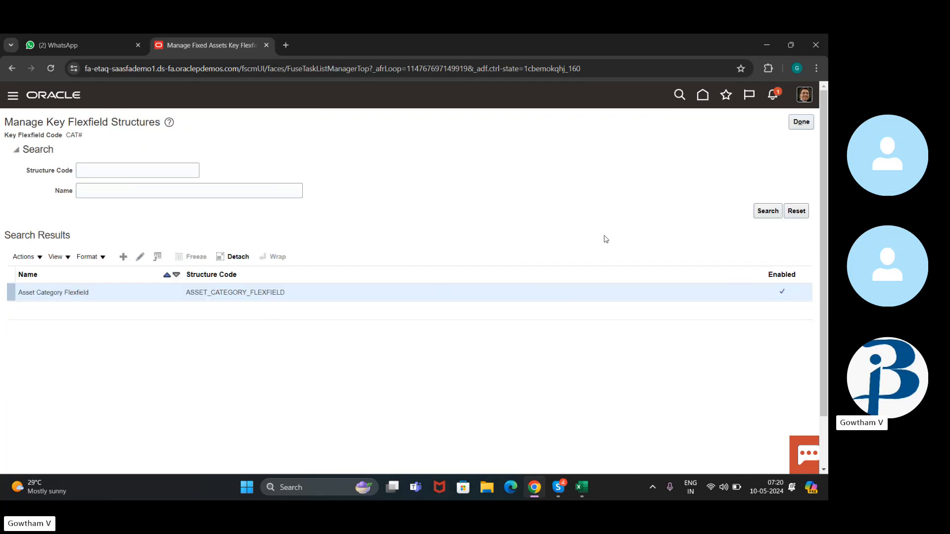
pyautogui.click(798, 122)
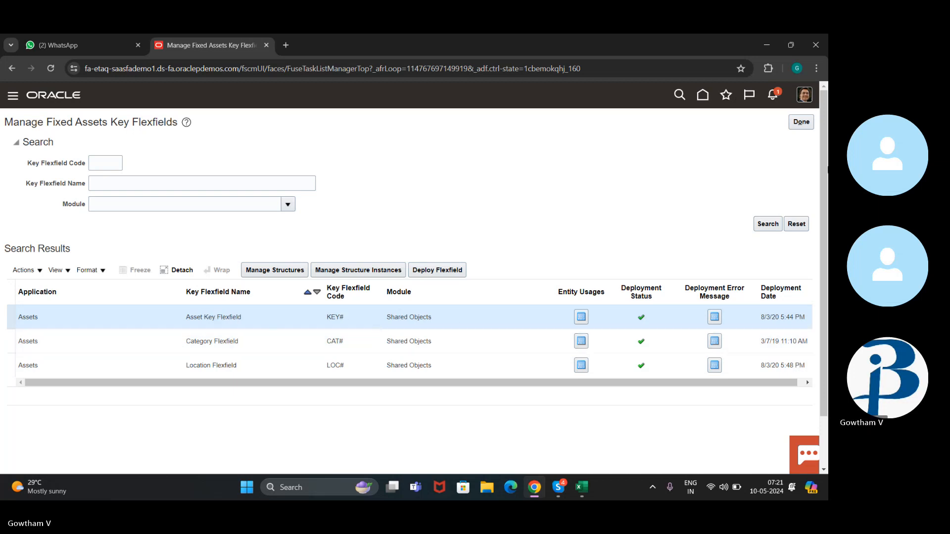
pyautogui.click(802, 122)
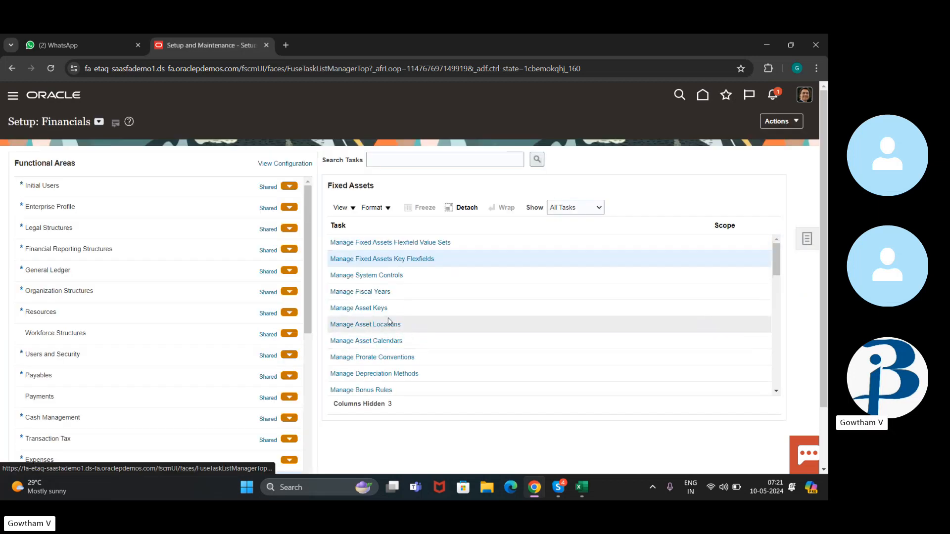
# Open the Manage Fixed Assets Flexfield Value Sets task and search for value sets whose code starts with FA.
pyautogui.click(414, 242)
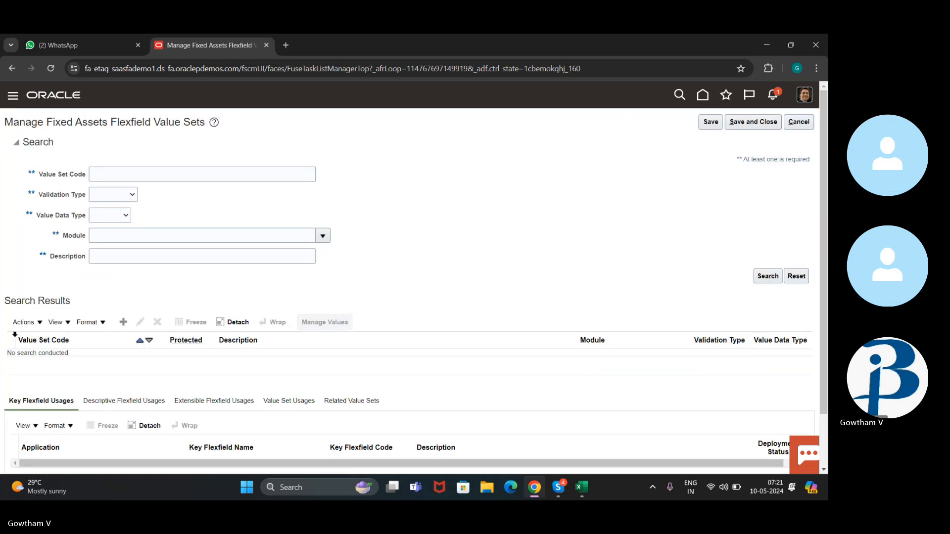
pyautogui.click(204, 175)
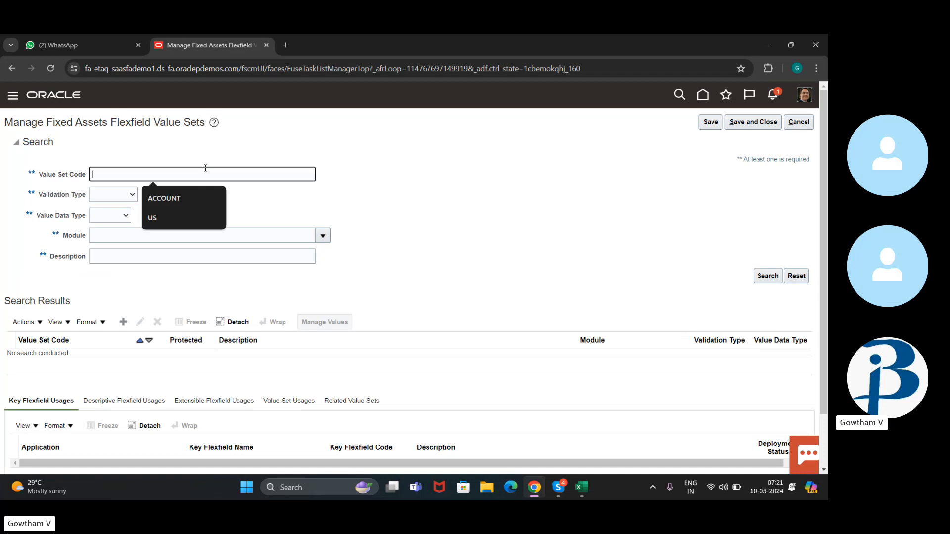
pyautogui.write('FA')
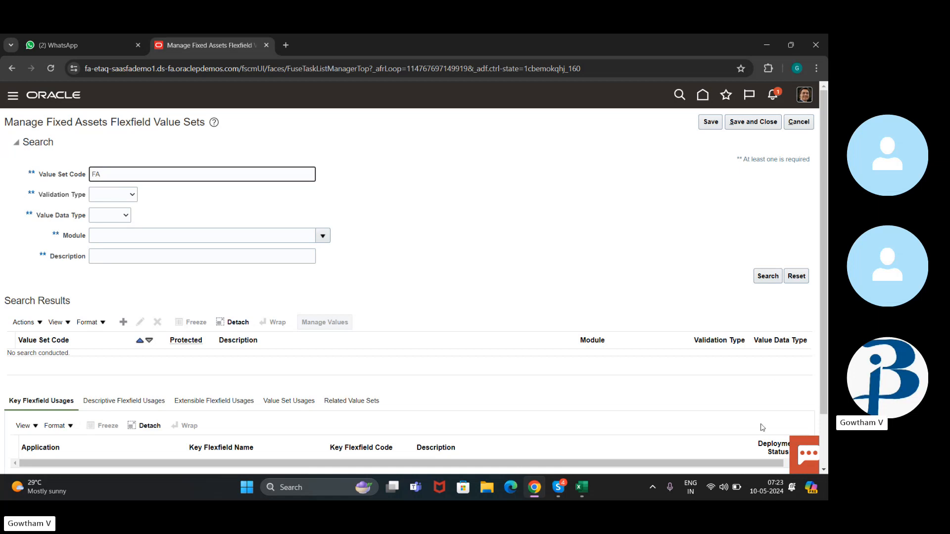
pyautogui.click(558, 487)
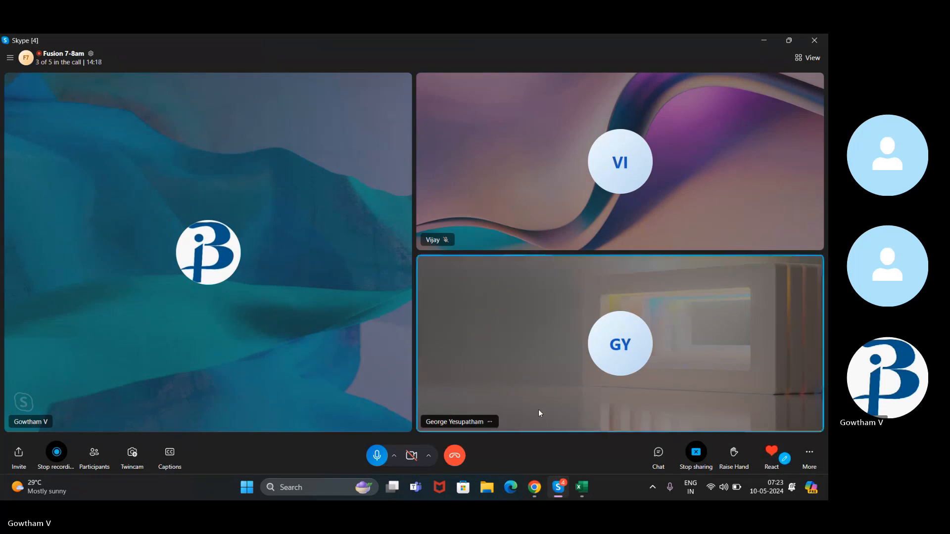
pyautogui.click(534, 490)
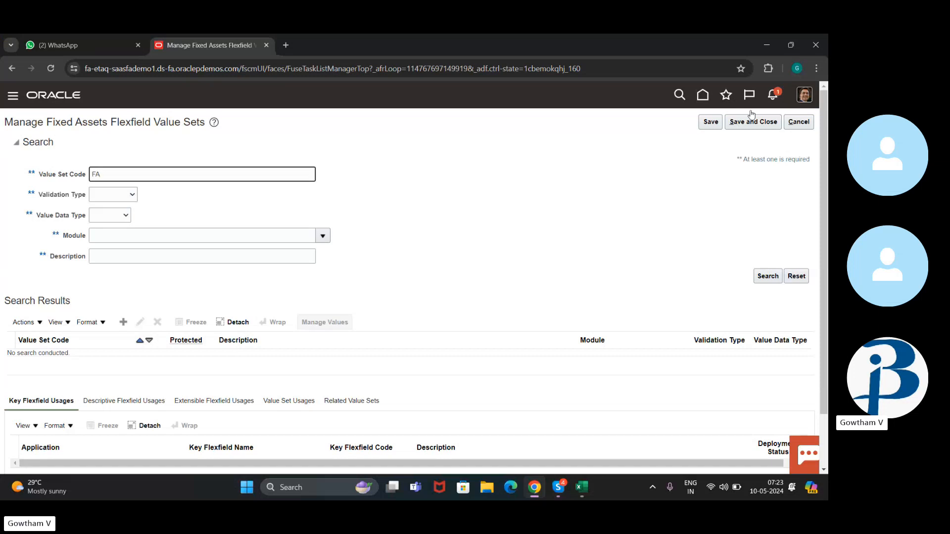
pyautogui.click(768, 277)
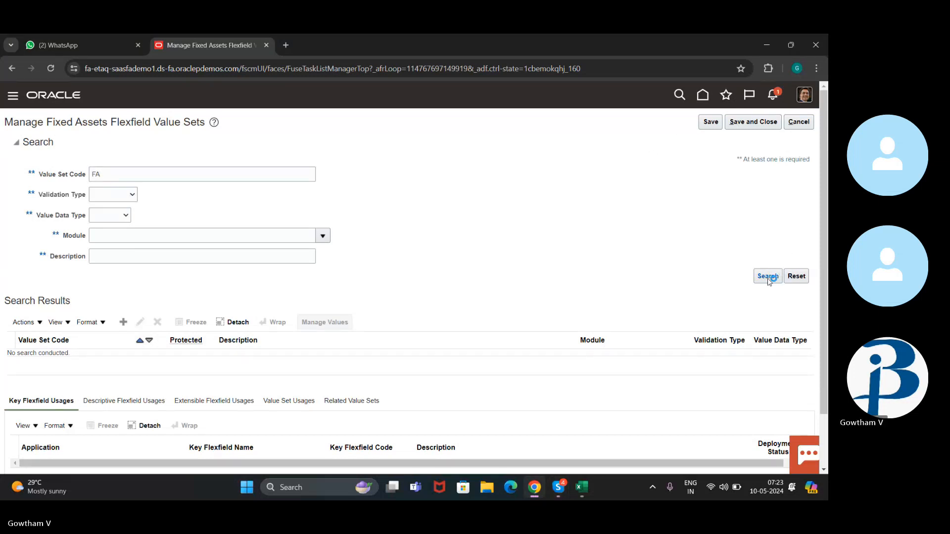
pyautogui.click(171, 174)
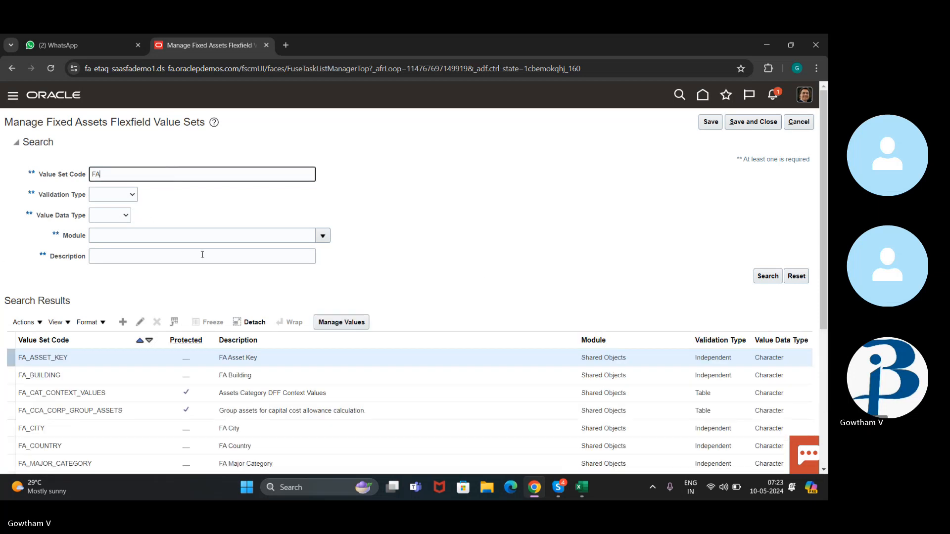
pyautogui.scroll(-2, 339, 294)
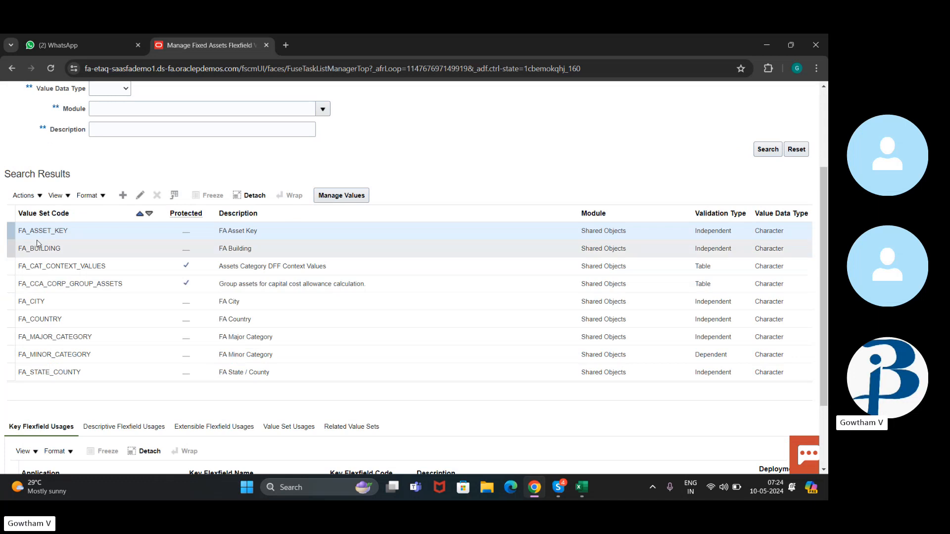
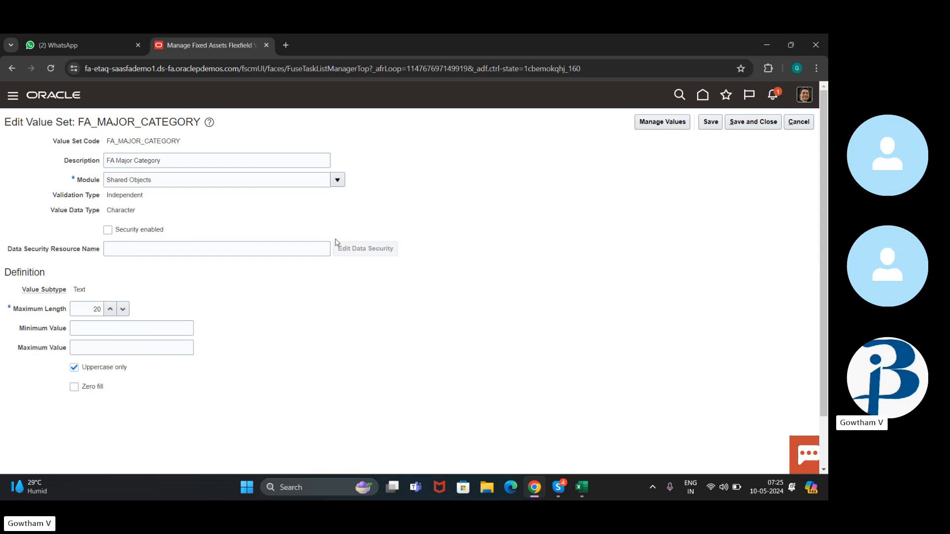
# Check the available modules for the FA_MAJOR_CATEGORY value set, keep the current one, and save and close the value set.
pyautogui.click(337, 181)
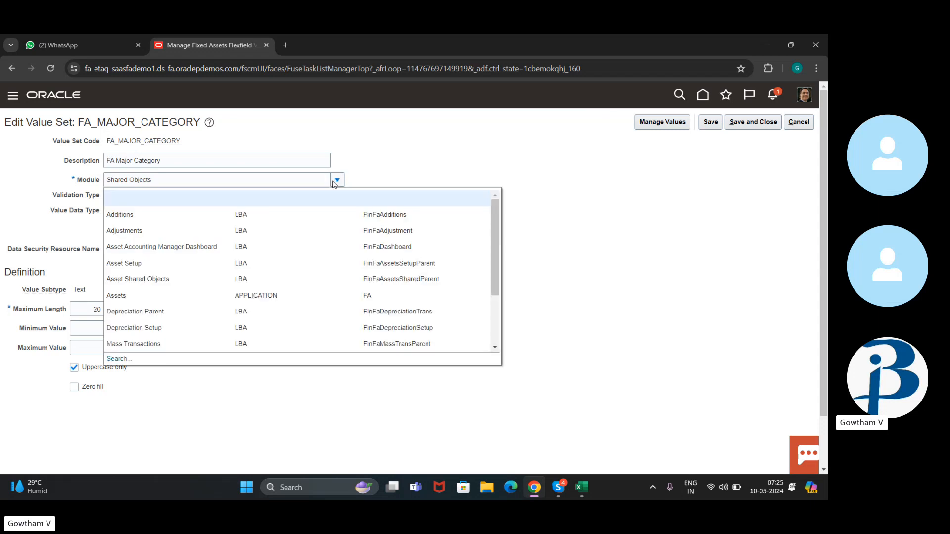
pyautogui.click(348, 159)
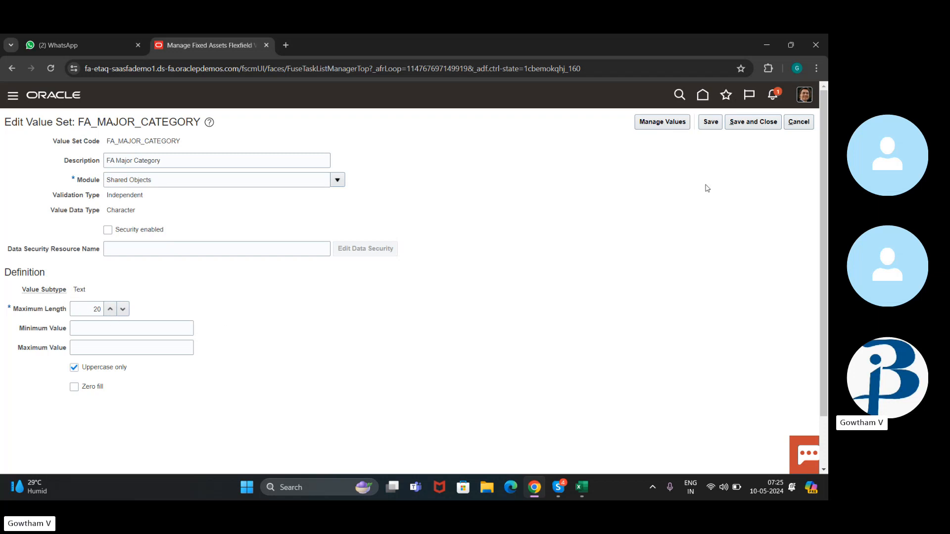
pyautogui.click(751, 123)
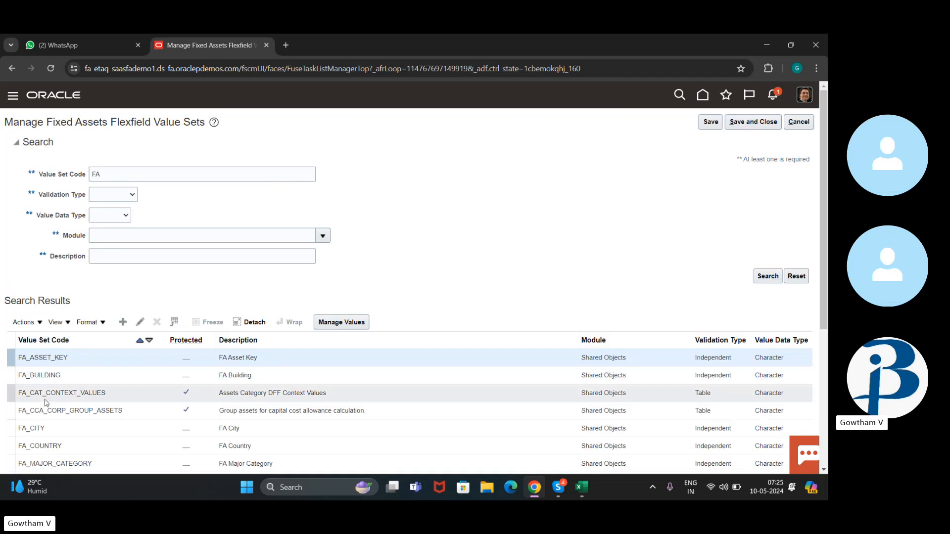
# Open the FA_MINOR_CATEGORY value set for editing, review its definition and independent value set, and open its values for management.
pyautogui.scroll(-1, 45, 403)
pyautogui.scroll(-1, 46, 403)
pyautogui.click(66, 386)
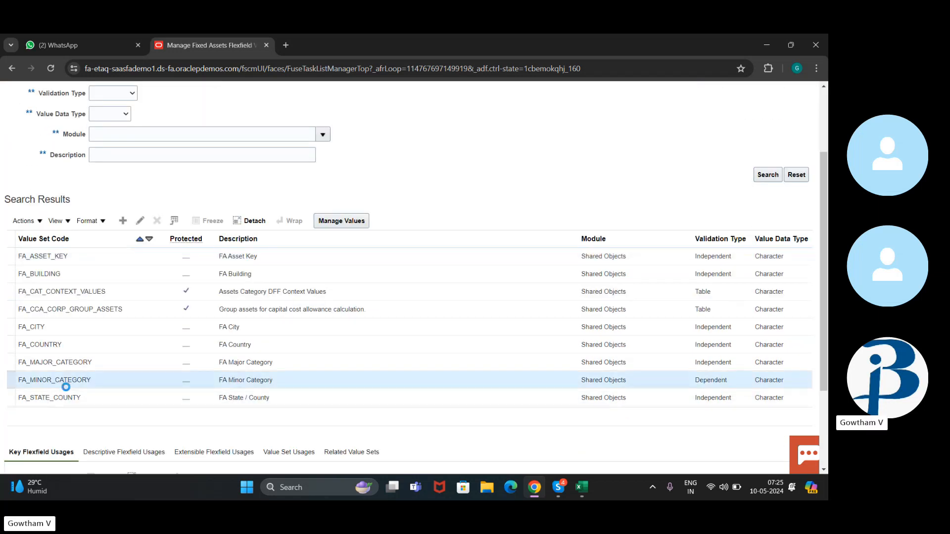
pyautogui.click(140, 221)
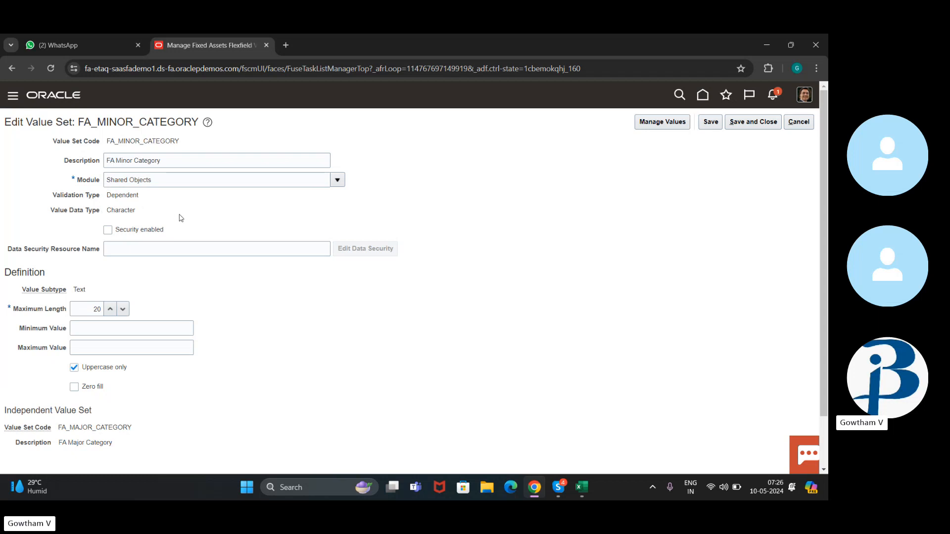
pyautogui.scroll(-2, 178, 214)
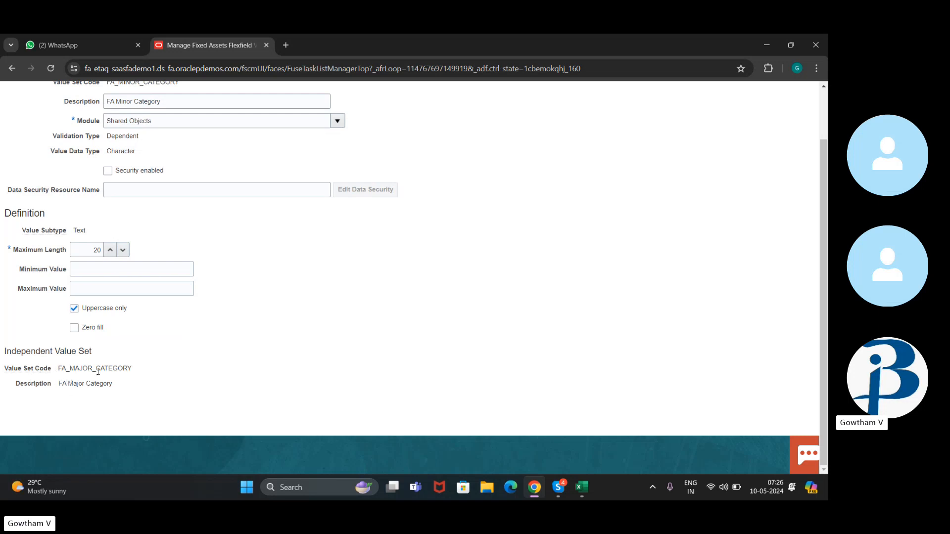
pyautogui.scroll(2, 106, 371)
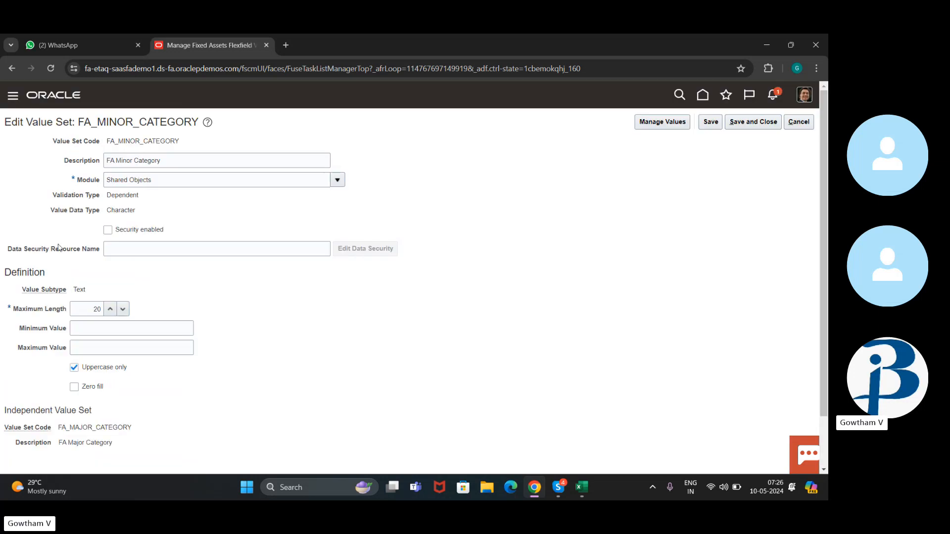
pyautogui.click(660, 126)
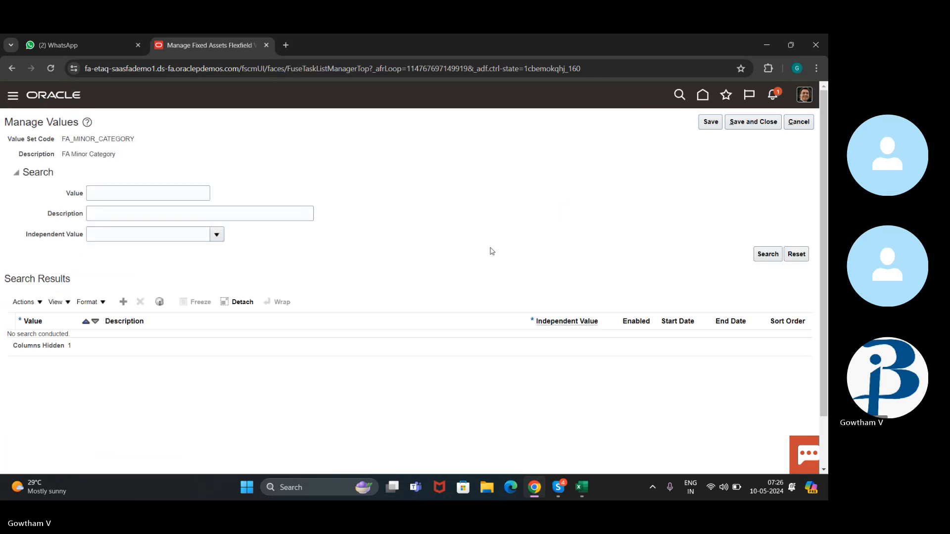
# List all values of the FA_MINOR_CATEGORY value set, review them with their independent values, and leave without saving.
pyautogui.click(767, 253)
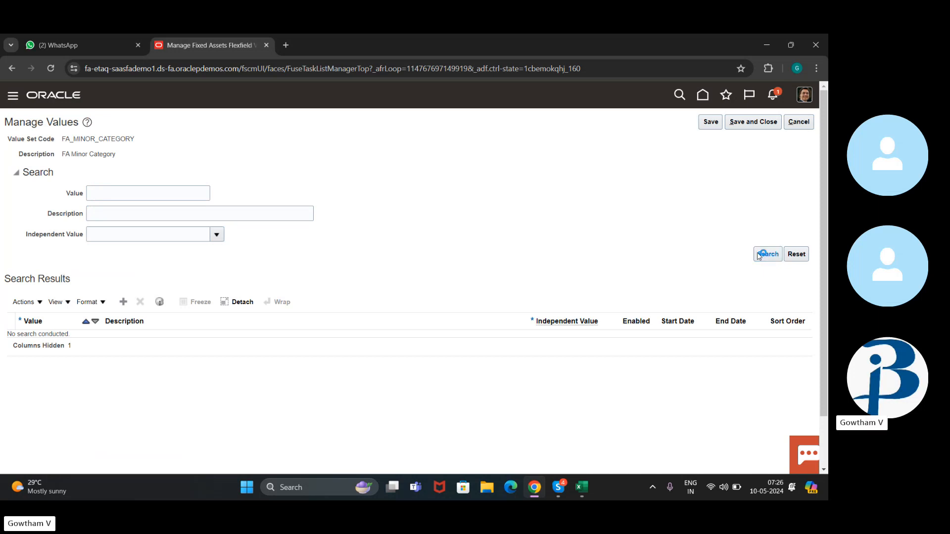
pyautogui.scroll(-3, 564, 269)
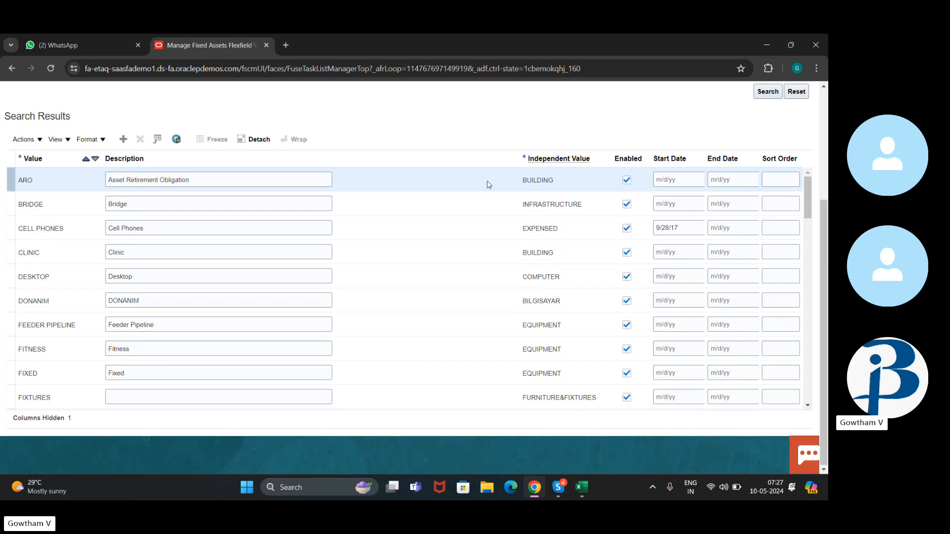
pyautogui.scroll(1, 539, 203)
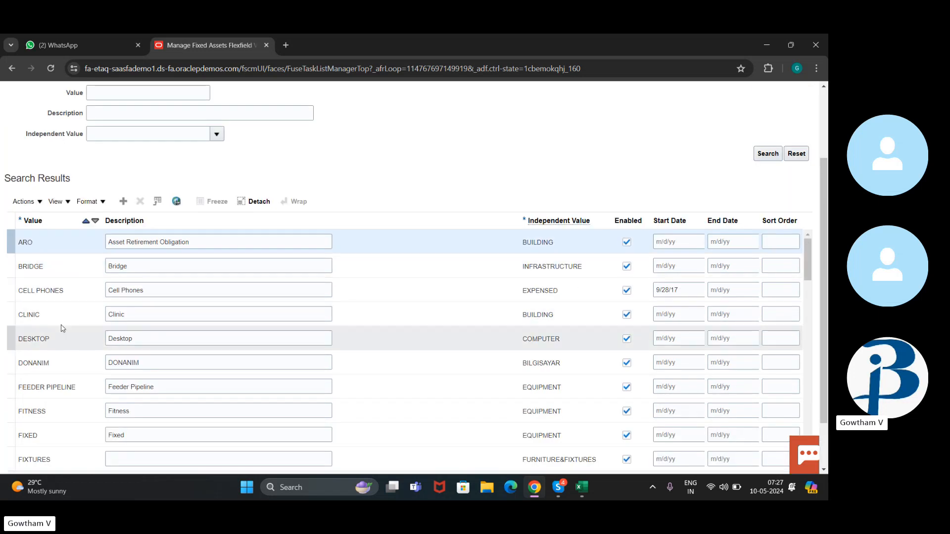
pyautogui.scroll(2, 407, 174)
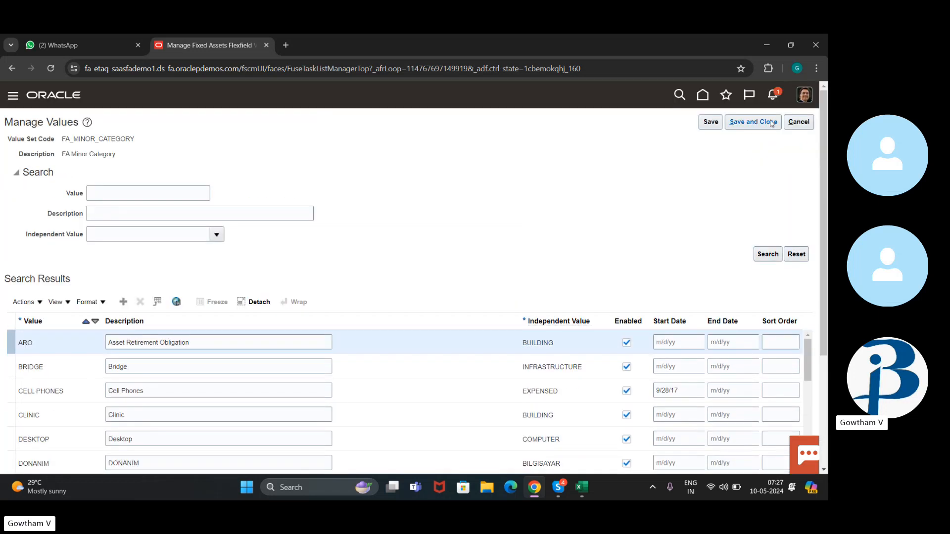
pyautogui.click(808, 121)
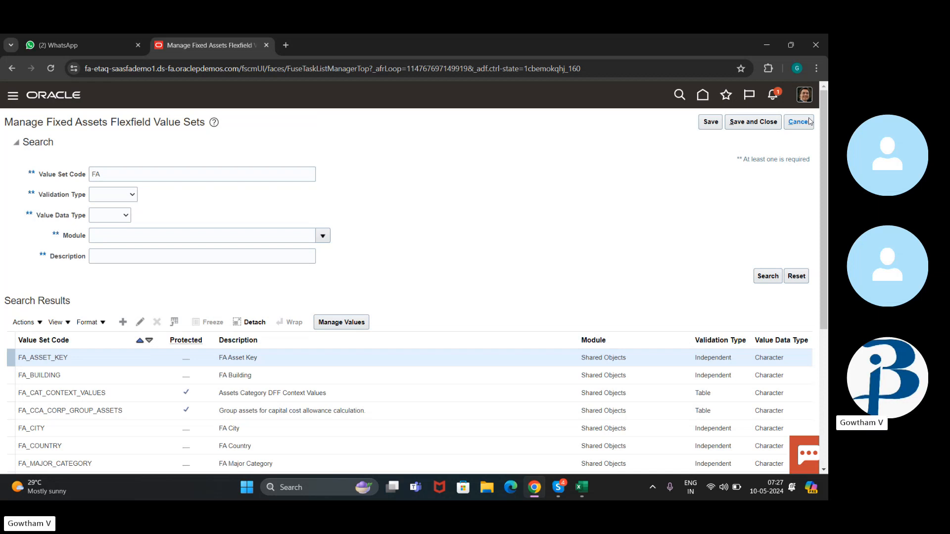
# Review the list of FA value sets, focusing on the validation types of the major and minor category sets.
pyautogui.scroll(-4, 322, 297)
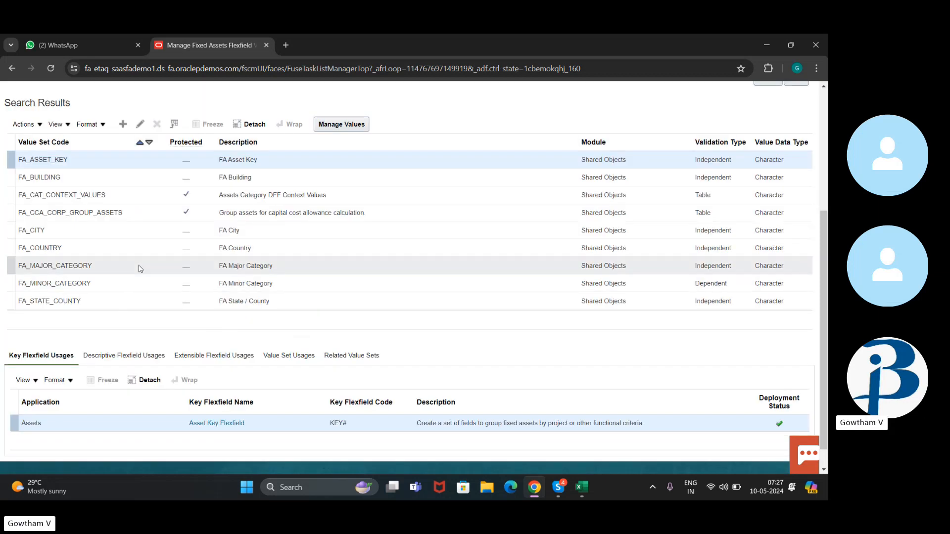
pyautogui.click(116, 267)
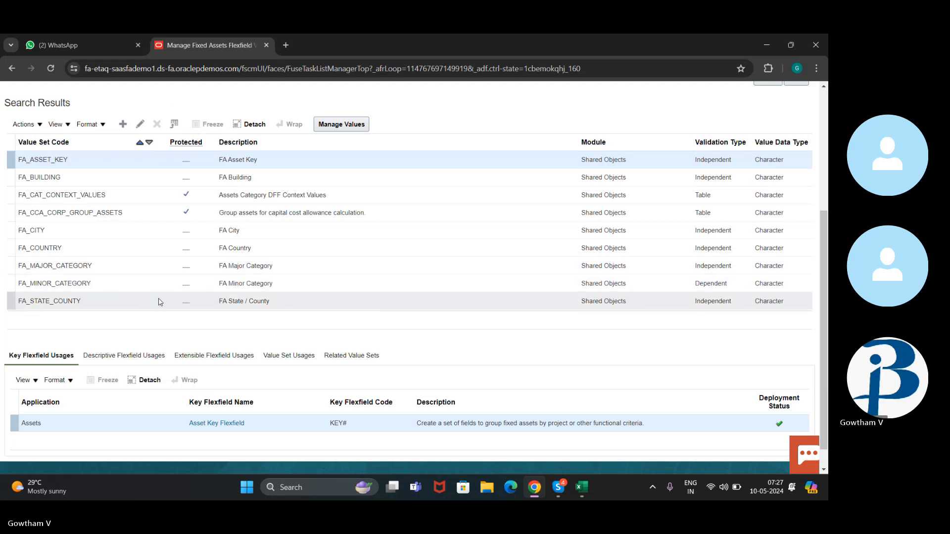
pyautogui.scroll(3, 382, 276)
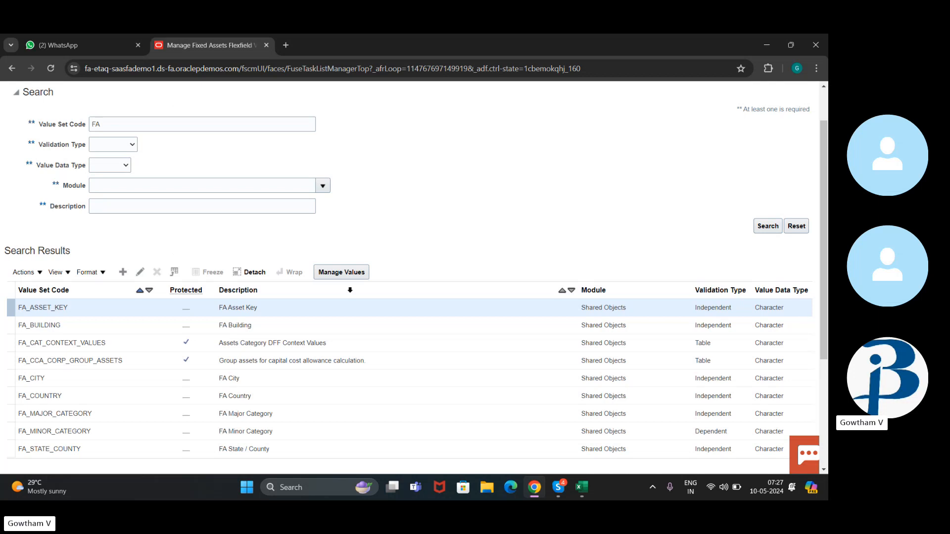
pyautogui.scroll(2, 585, 149)
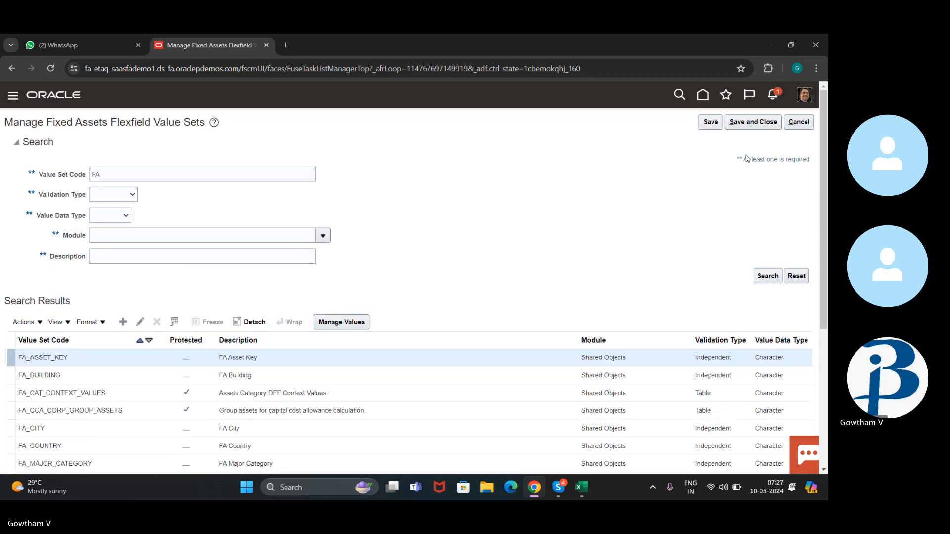
# Leave the value sets page without saving and switch to the Excel workbook to review the asset key notes.
pyautogui.click(798, 118)
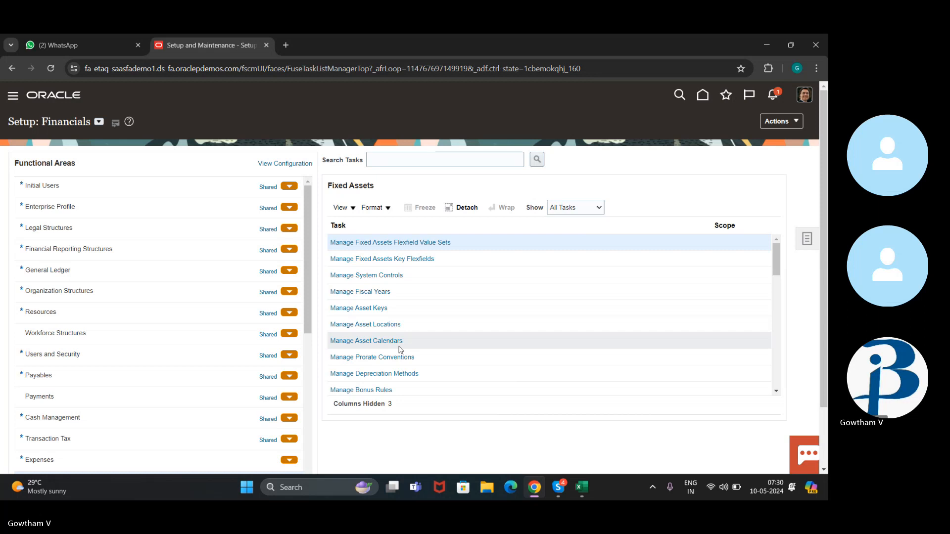
pyautogui.click(583, 491)
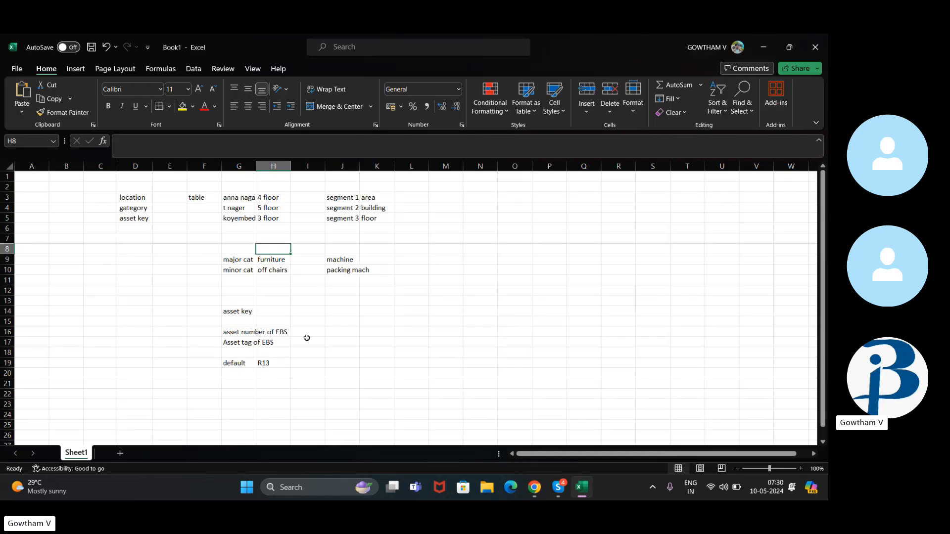
pyautogui.click(307, 339)
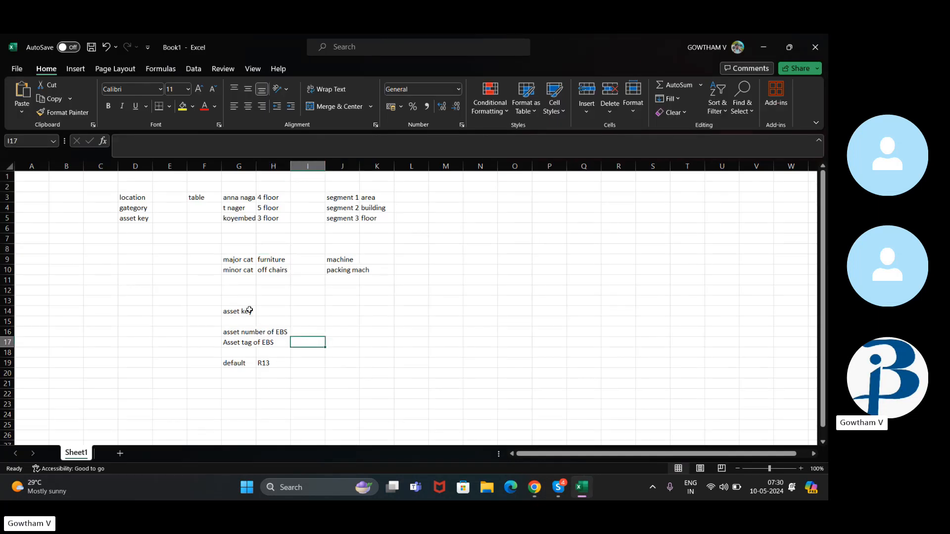
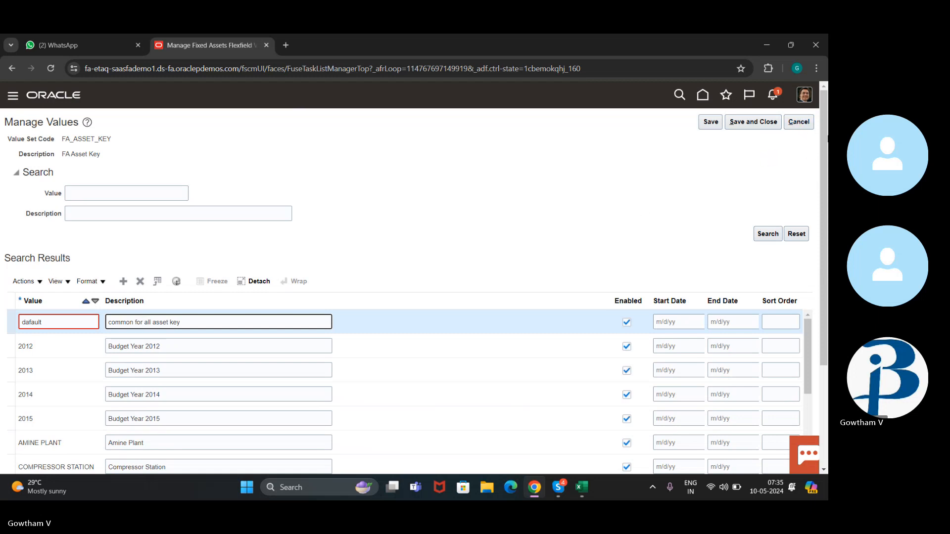
# Discard the unsaved FA_ASSET_KEY value and leave the value set pages, returning to the Fixed Assets task list.
pyautogui.click(805, 122)
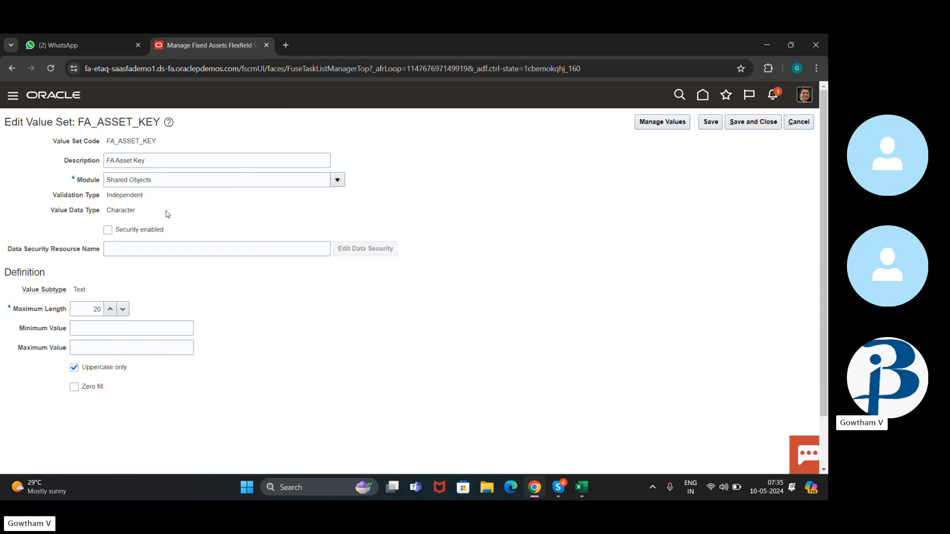
pyautogui.click(797, 124)
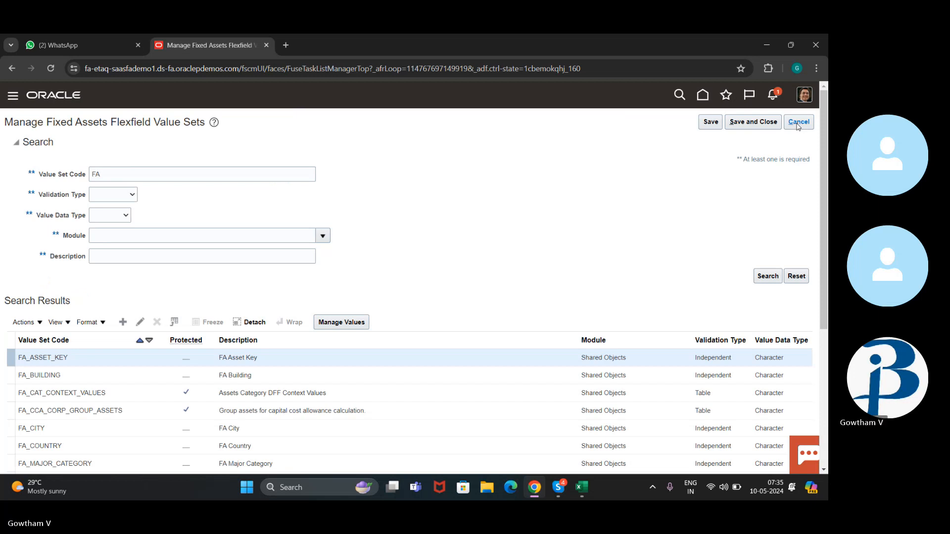
pyautogui.click(808, 124)
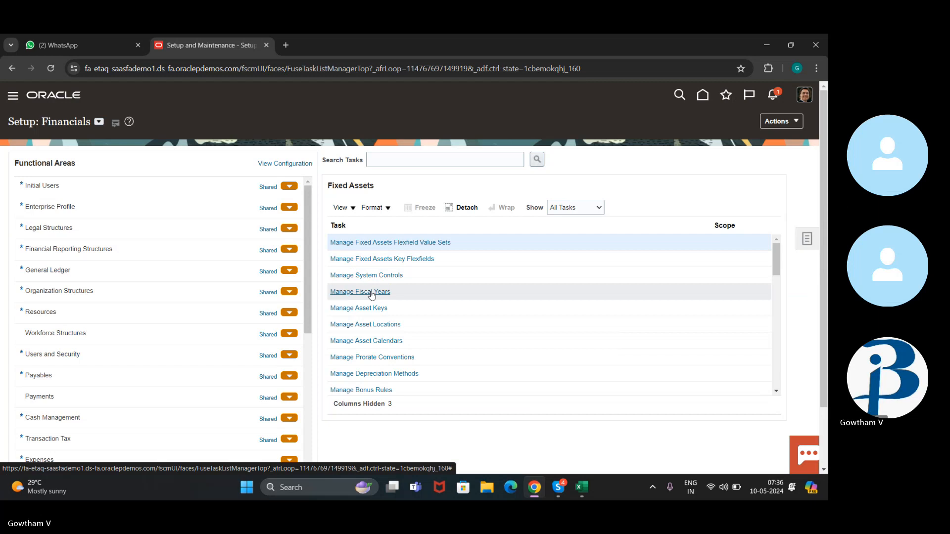
# Look through the Fixed Assets tasks and open Manage System Controls.
pyautogui.scroll(-3, 427, 348)
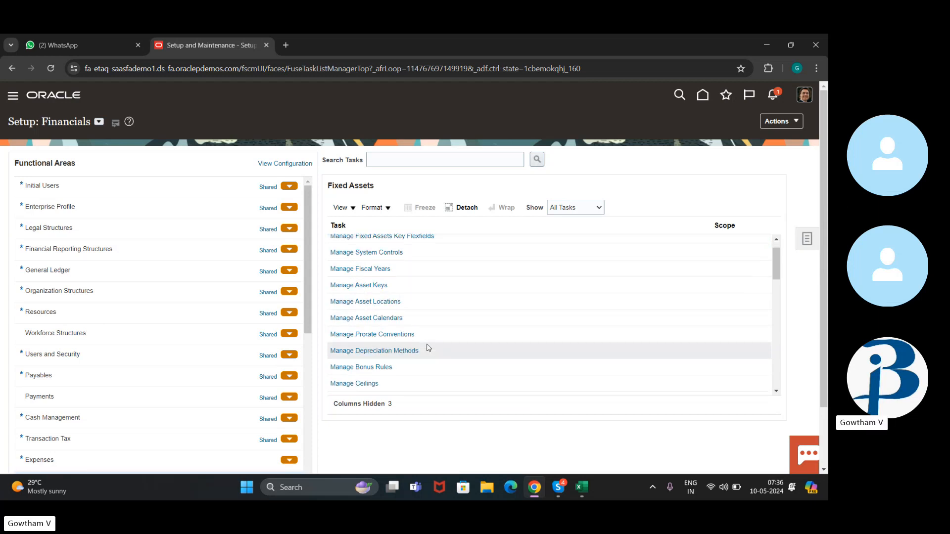
pyautogui.scroll(-2, 428, 347)
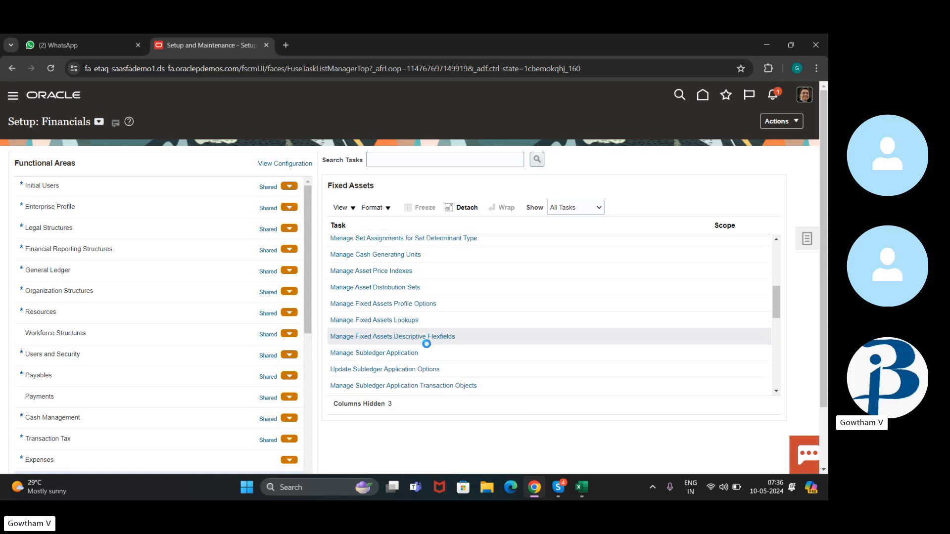
pyautogui.scroll(5, 428, 346)
pyautogui.scroll(-1, 429, 347)
pyautogui.scroll(1, 427, 346)
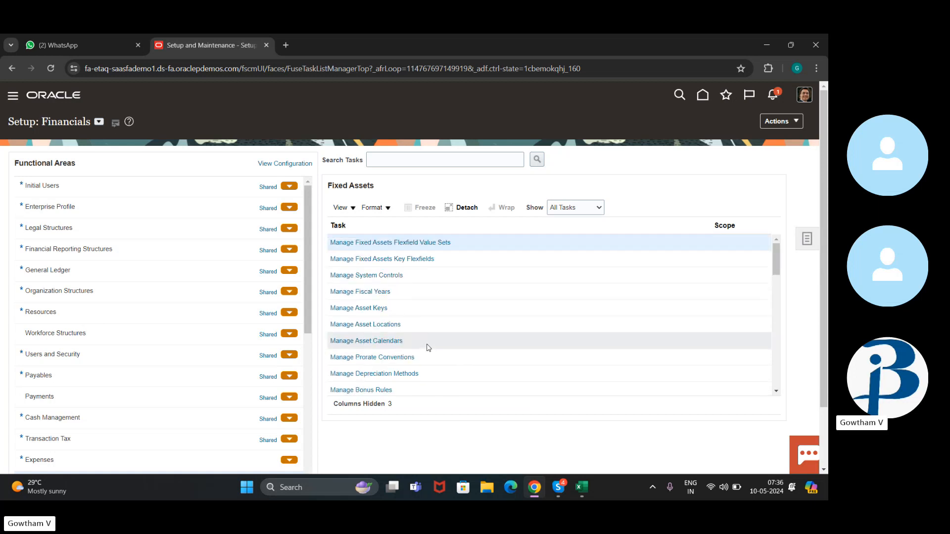
pyautogui.scroll(-1, 613, 279)
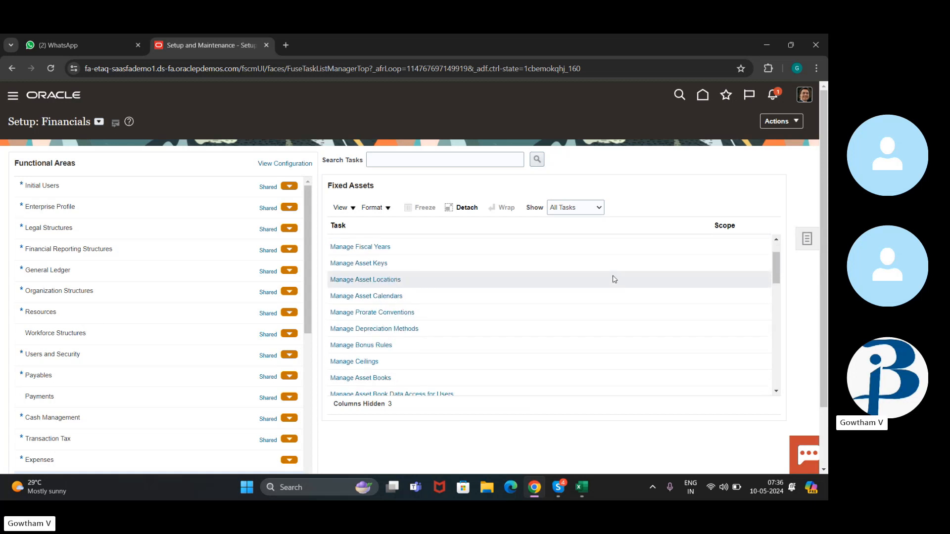
pyautogui.scroll(1, 613, 279)
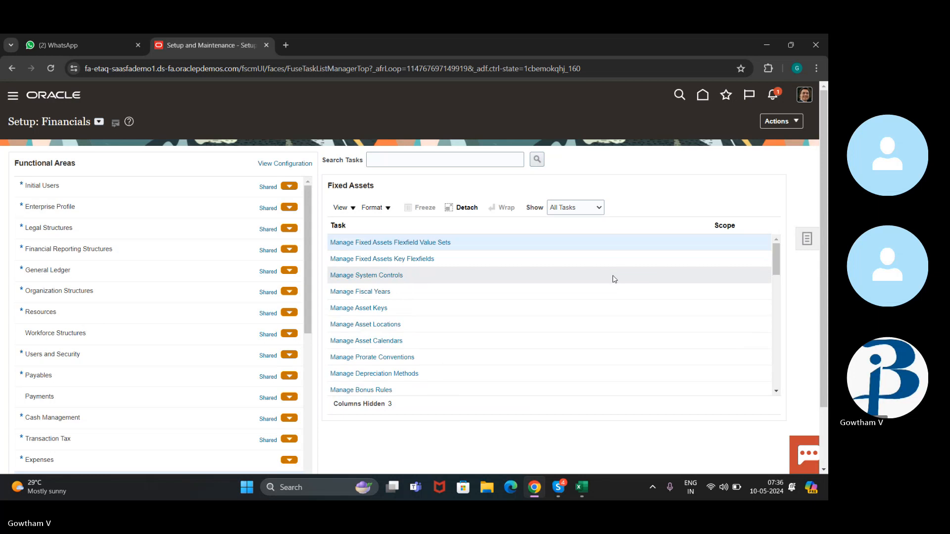
pyautogui.click(362, 277)
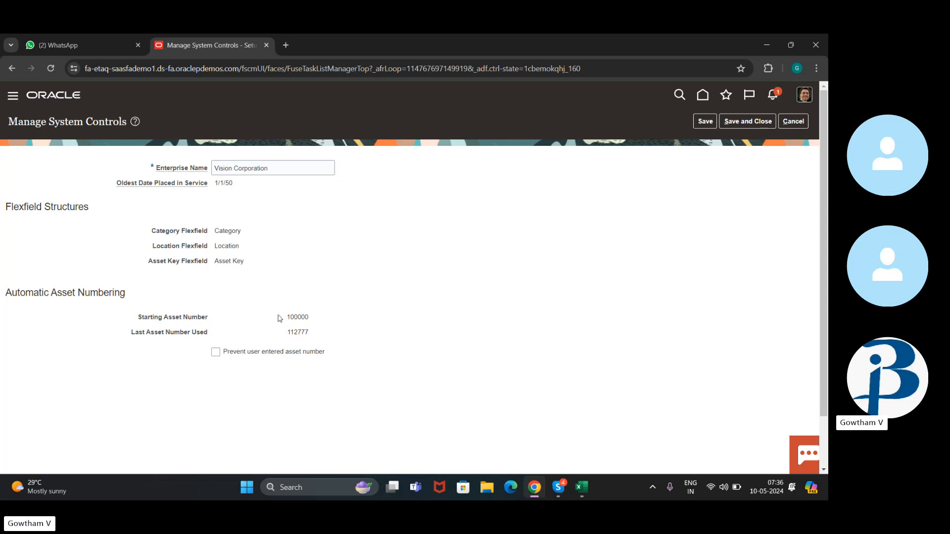
# Examine the starting asset number and the last asset number used under Automatic Asset Numbering.
pyautogui.moveTo(287, 318); pyautogui.dragTo(318, 319)
pyautogui.moveTo(242, 322); pyautogui.dragTo(260, 339)
pyautogui.click(261, 339)
pyautogui.moveTo(288, 333); pyautogui.dragTo(330, 332)
pyautogui.click(330, 333)
pyautogui.moveTo(288, 333); pyautogui.dragTo(315, 337)
pyautogui.click(349, 341)
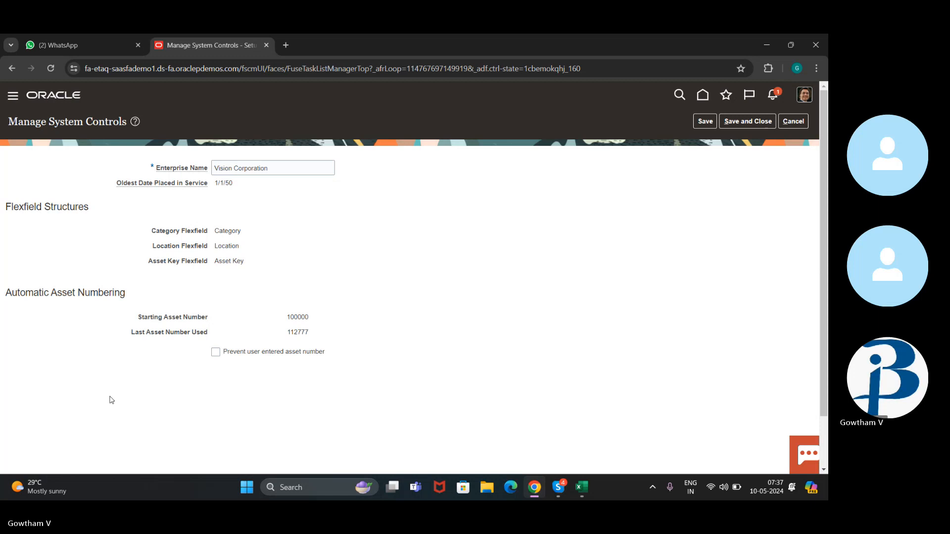
# Try the option to prevent user-entered asset numbers, turn it back off, and leave the system controls without saving.
pyautogui.click(214, 355)
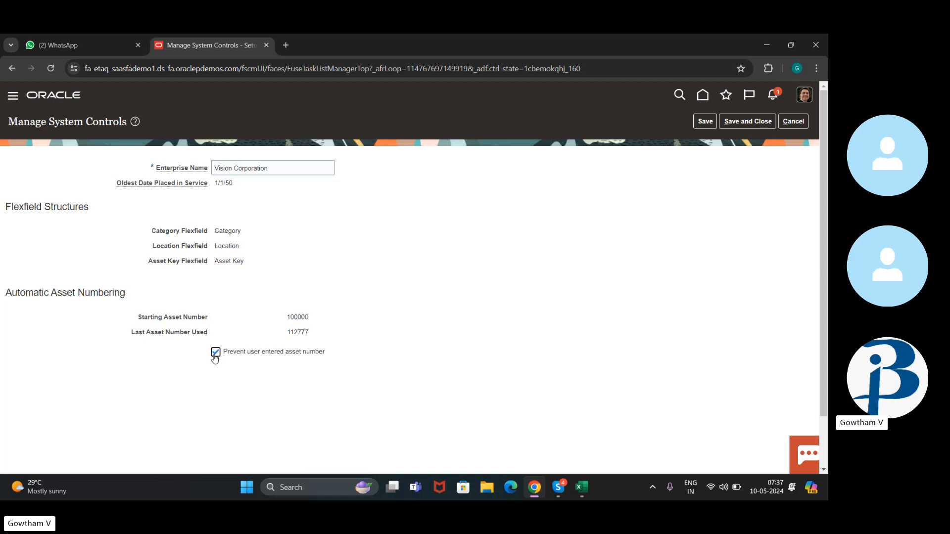
pyautogui.click(216, 353)
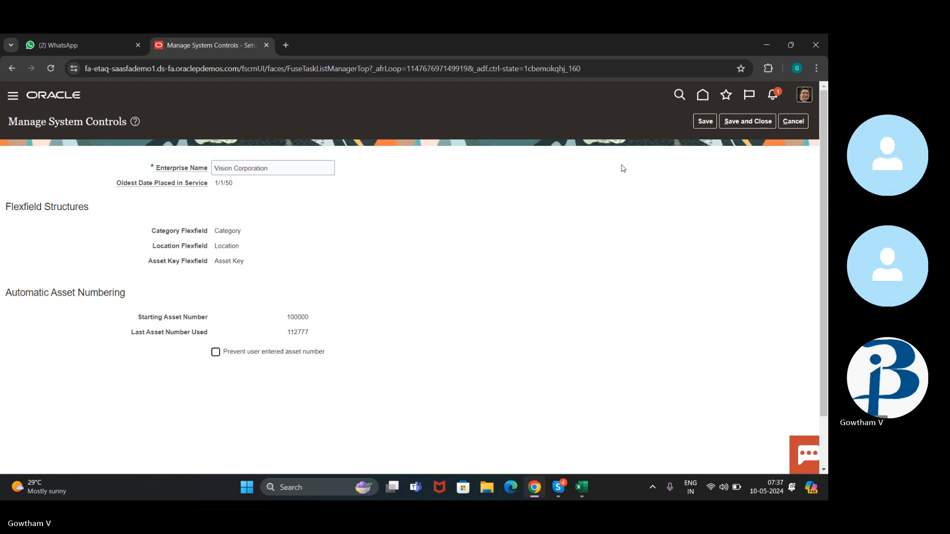
pyautogui.click(801, 122)
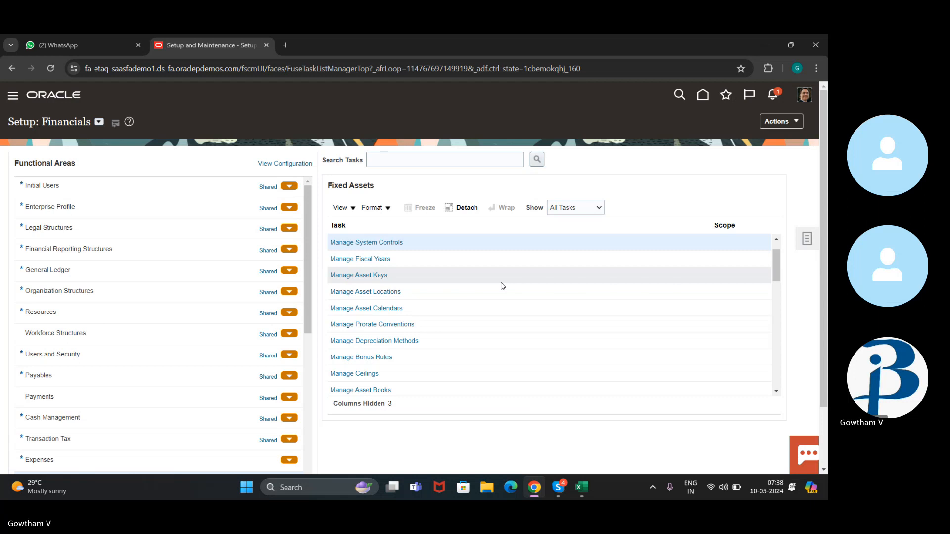
# Switch to the Excel workbook and review the location, category and asset key notes in column D.
pyautogui.click(582, 487)
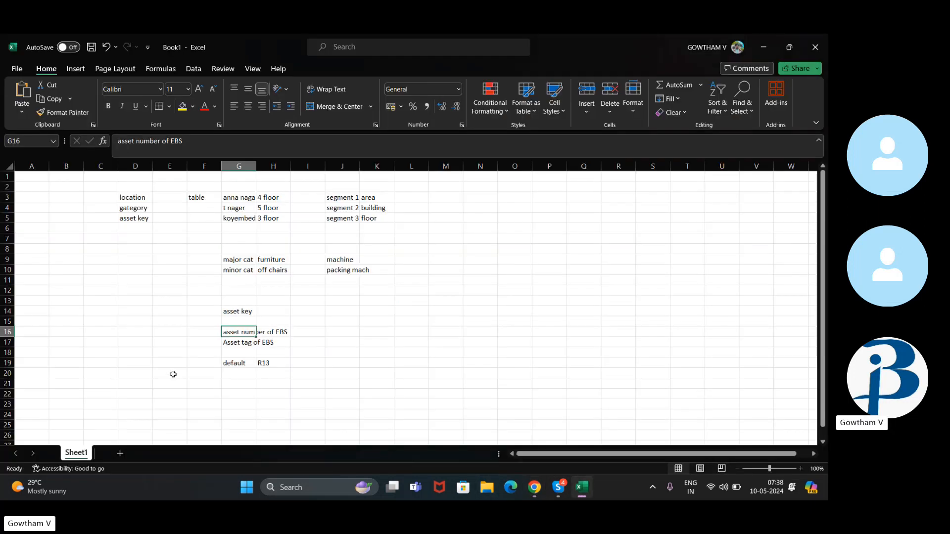
pyautogui.moveTo(115, 197); pyautogui.dragTo(152, 220)
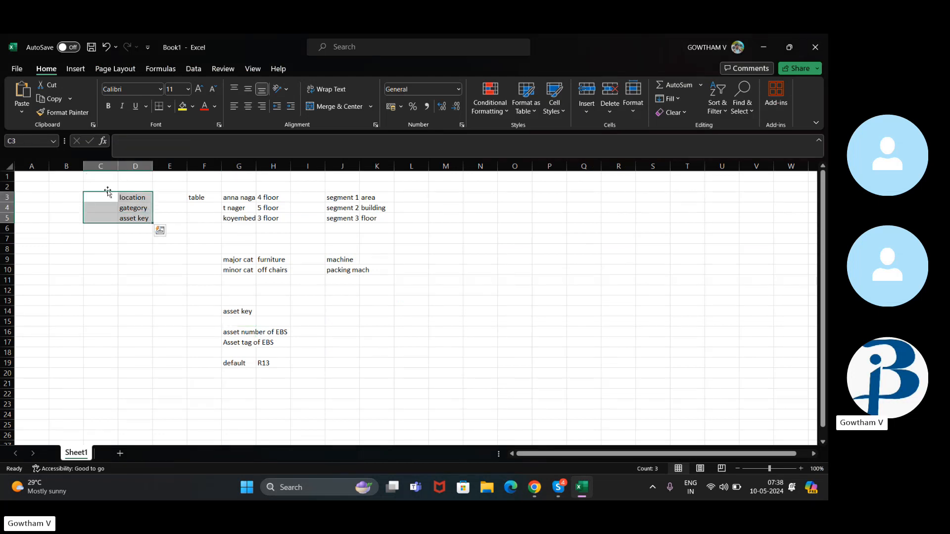
pyautogui.click(132, 207)
pyautogui.click(130, 258)
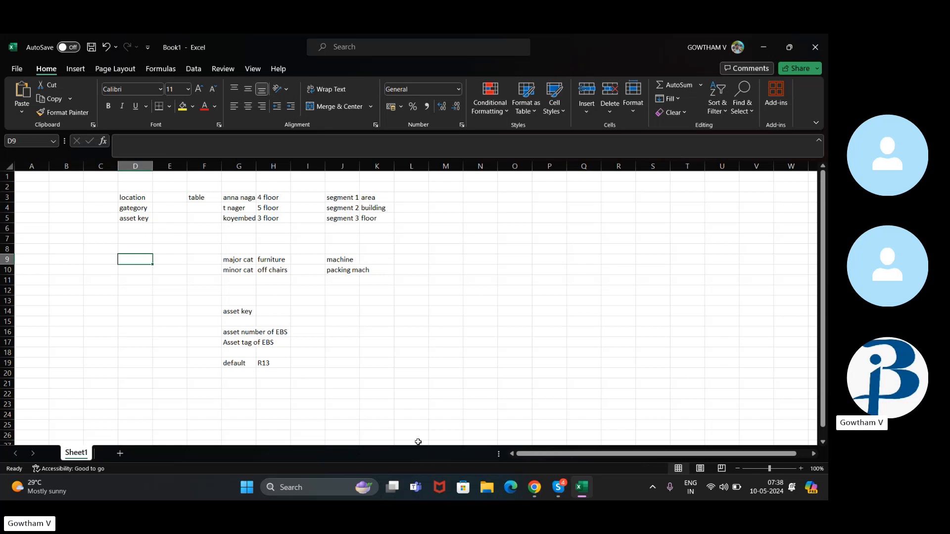
# Check the Skype call, return to the Oracle browser window, and look through the Fixed Assets setup tasks.
pyautogui.click(564, 491)
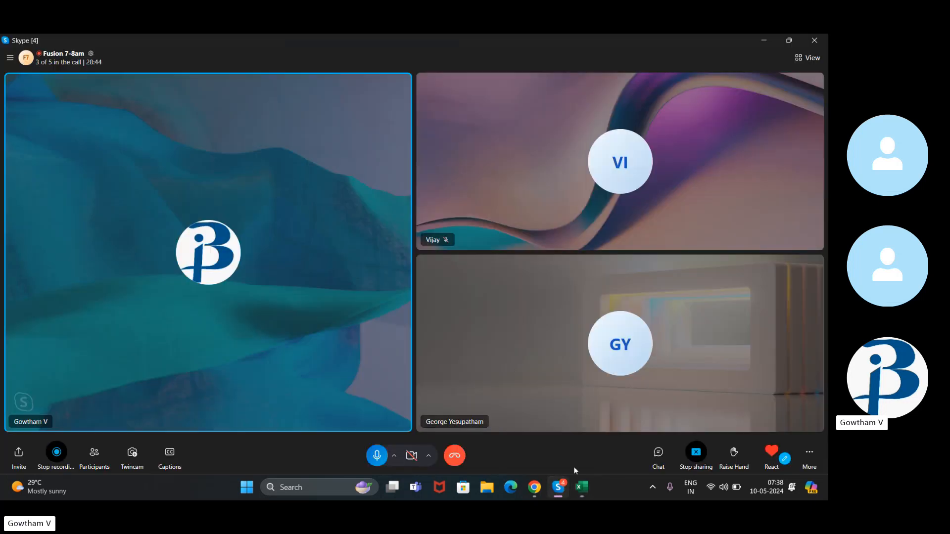
pyautogui.click(534, 489)
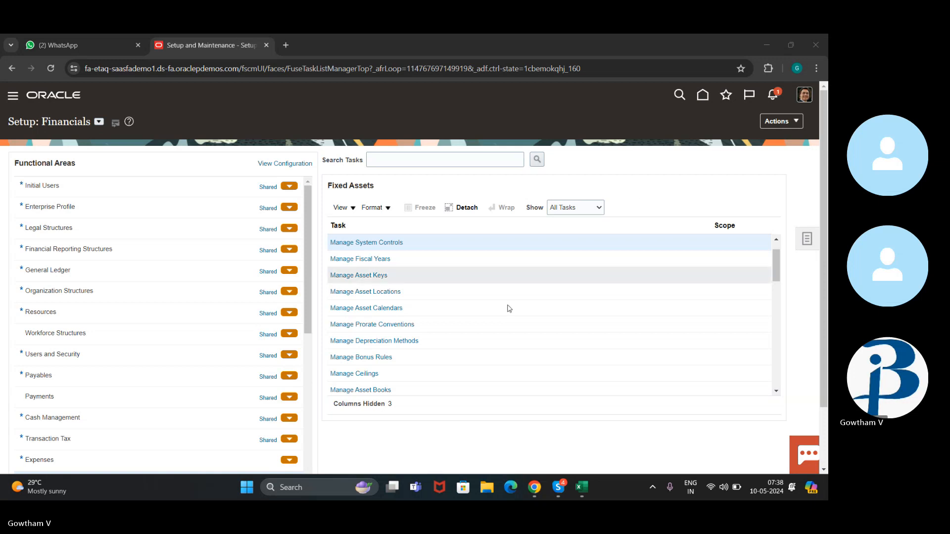
pyautogui.scroll(-1, 500, 314)
pyautogui.scroll(-1, 500, 314)
pyautogui.scroll(1, 500, 314)
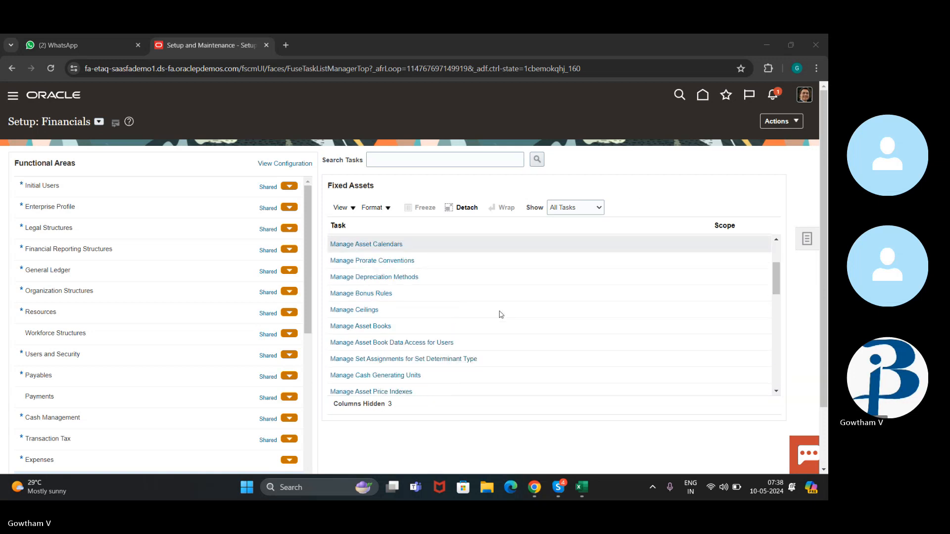
pyautogui.scroll(-1, 501, 314)
pyautogui.scroll(1, 501, 314)
pyautogui.scroll(-3, 501, 314)
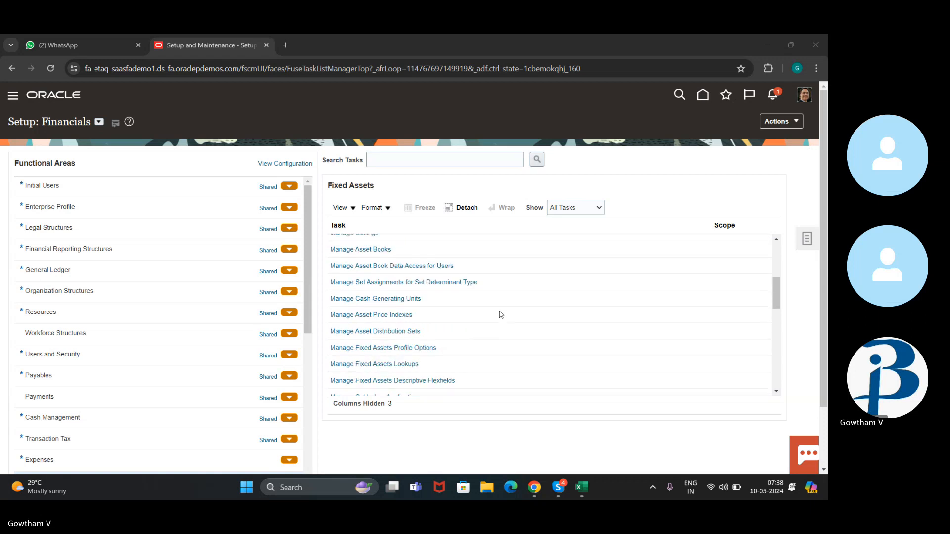
pyautogui.scroll(-1, 501, 314)
pyautogui.scroll(5, 500, 314)
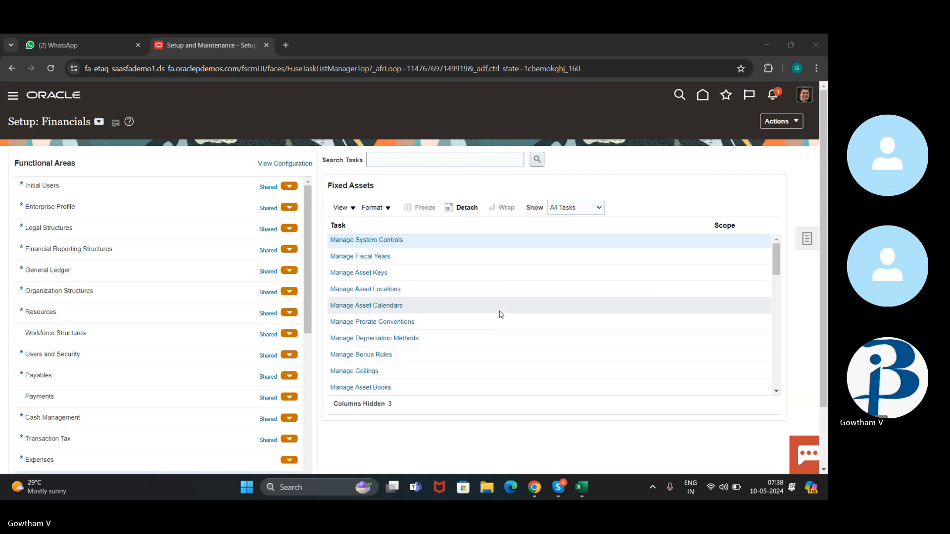
pyautogui.scroll(-4, 500, 314)
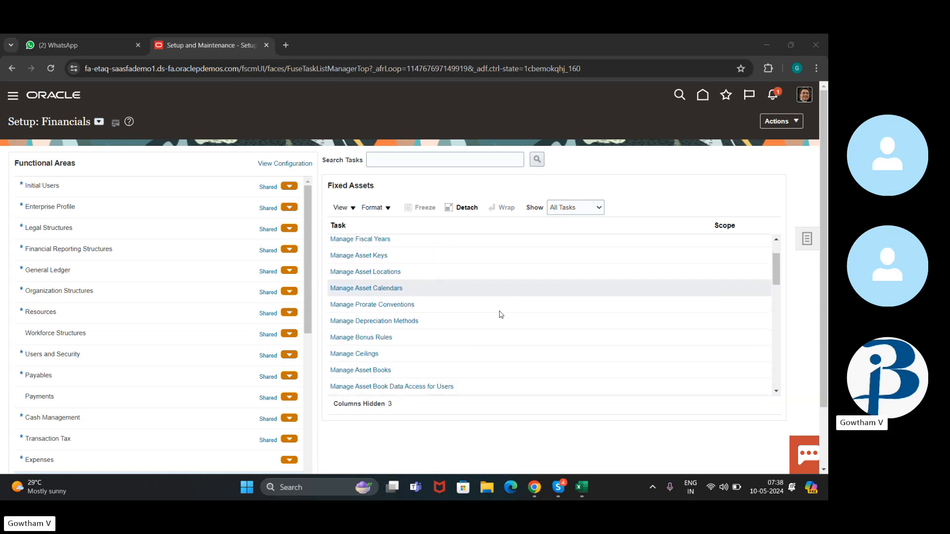
# Find the Manage Asset Categories task in the Fixed Assets setup list and open it.
pyautogui.scroll(4, 501, 314)
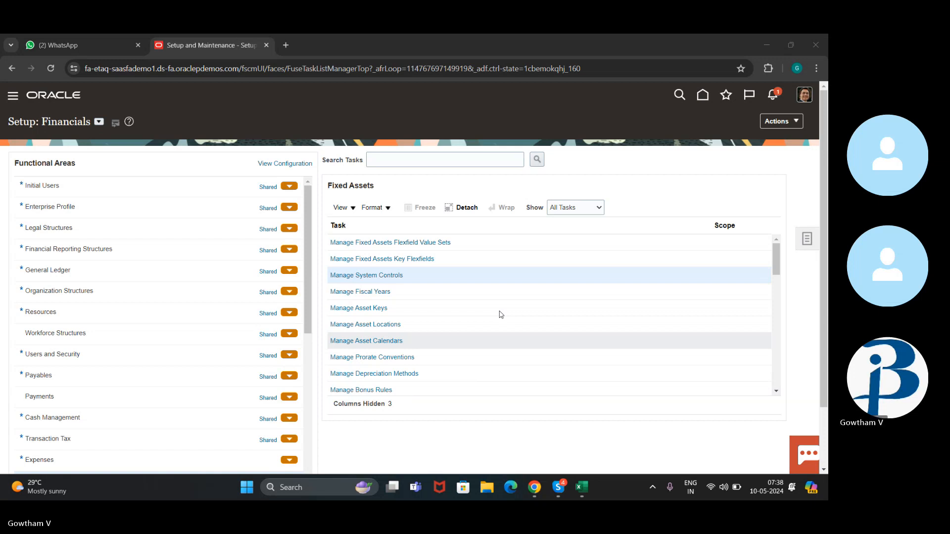
pyautogui.scroll(-8, 500, 314)
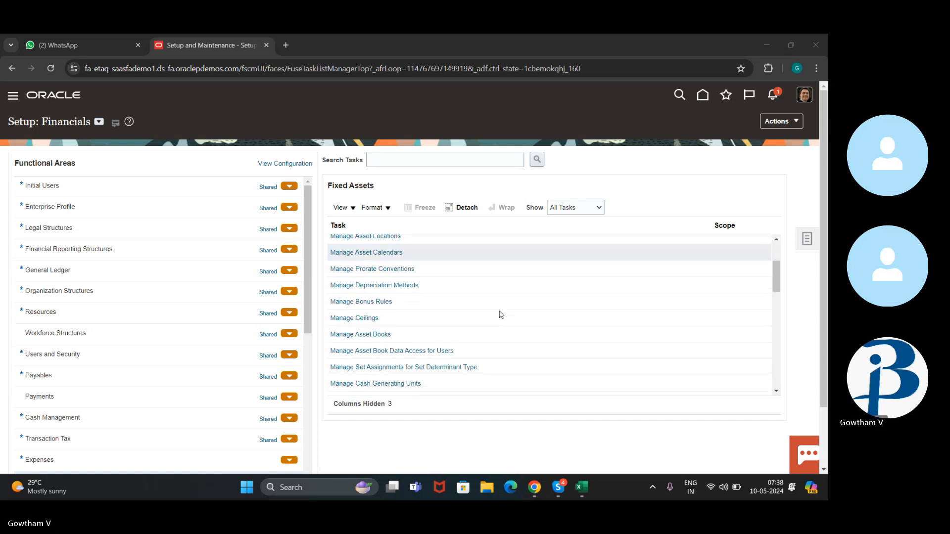
pyautogui.scroll(-5, 501, 315)
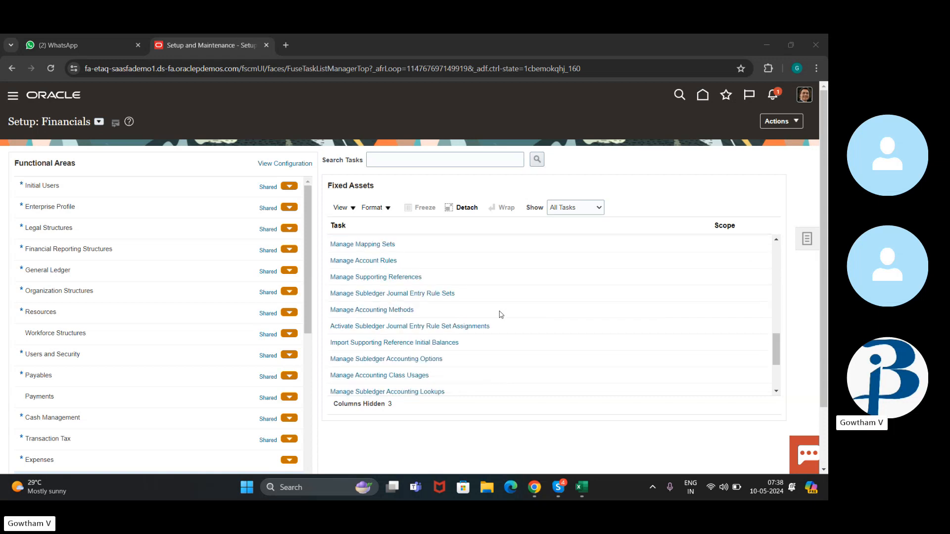
pyautogui.scroll(-3, 501, 314)
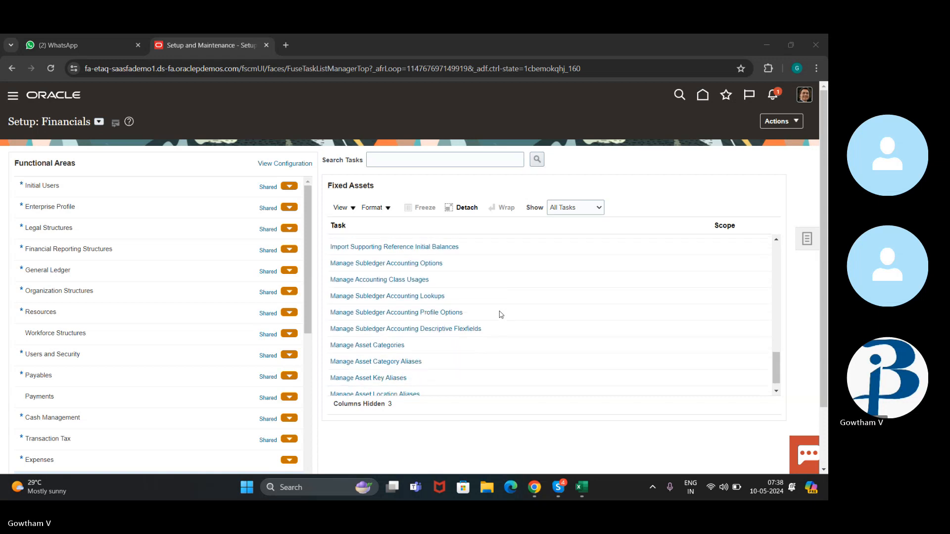
pyautogui.click(396, 319)
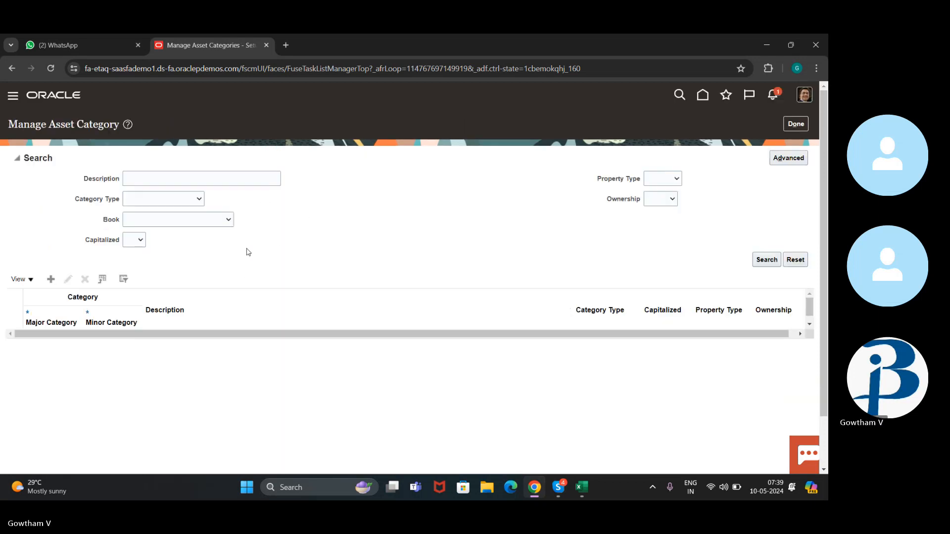
# List all asset categories with an unfiltered search and open the VEHICLE-STANDARD category for editing.
pyautogui.click(766, 260)
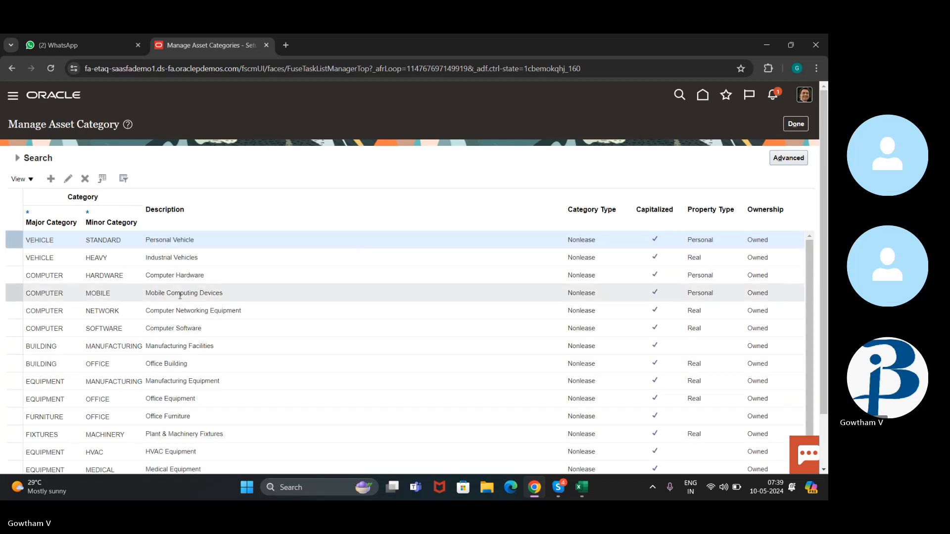
pyautogui.click(71, 243)
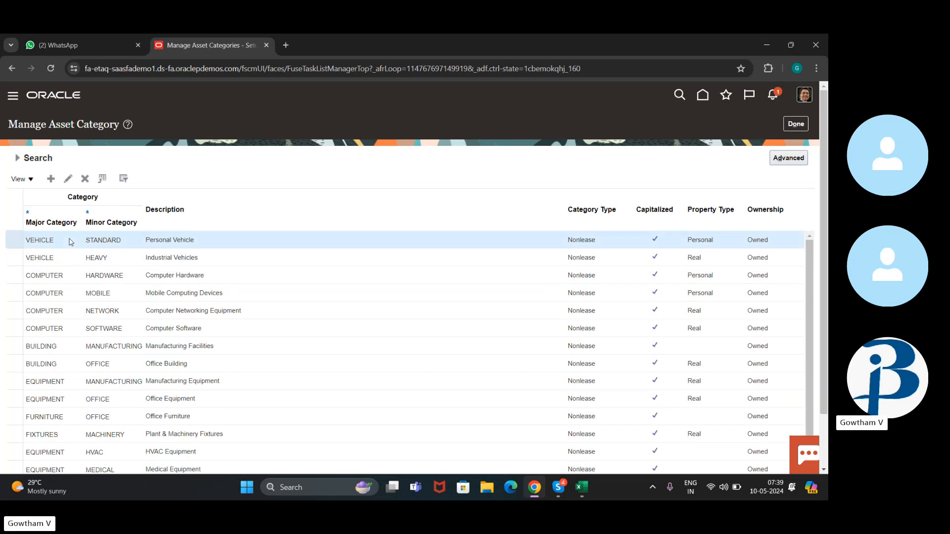
pyautogui.click(68, 179)
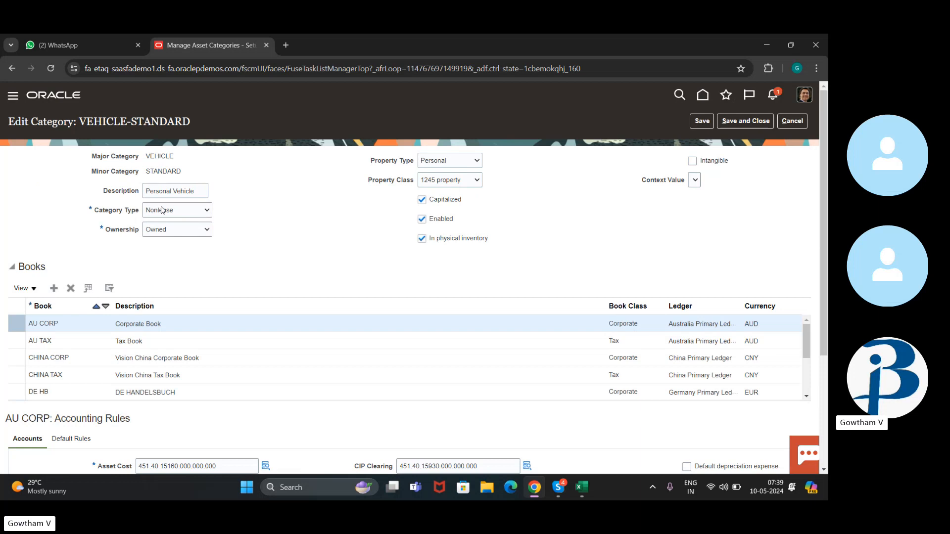
# Review the available options for the category type, property type and property class without changing the selections.
pyautogui.click(199, 209)
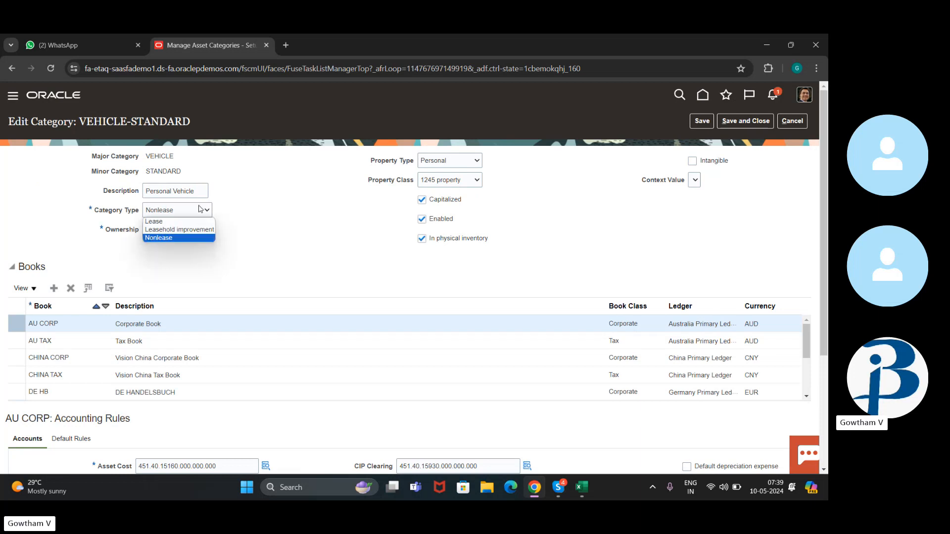
pyautogui.click(200, 209)
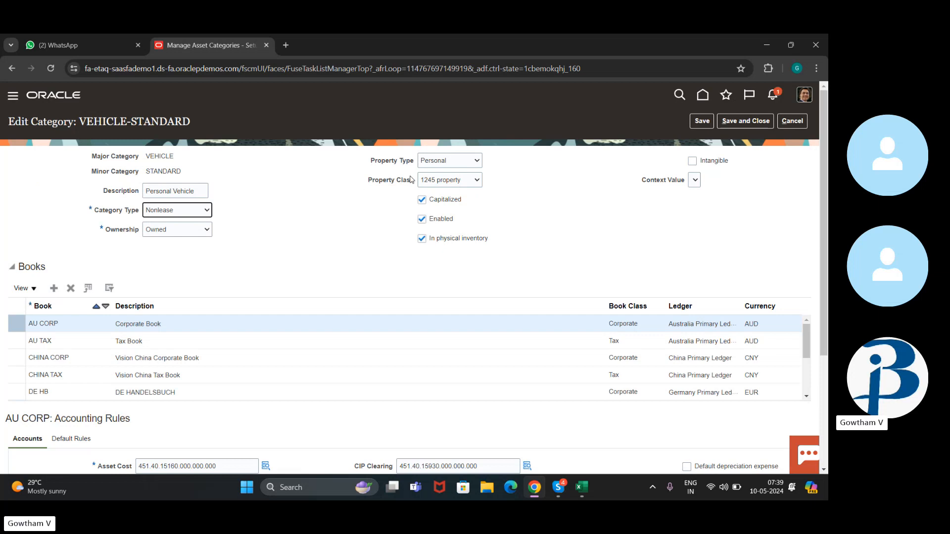
pyautogui.click(469, 166)
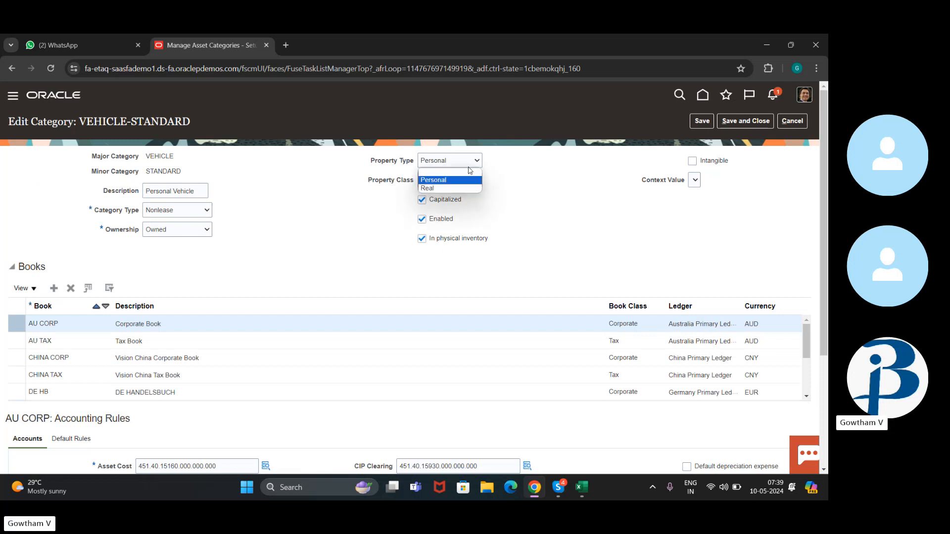
pyautogui.click(470, 160)
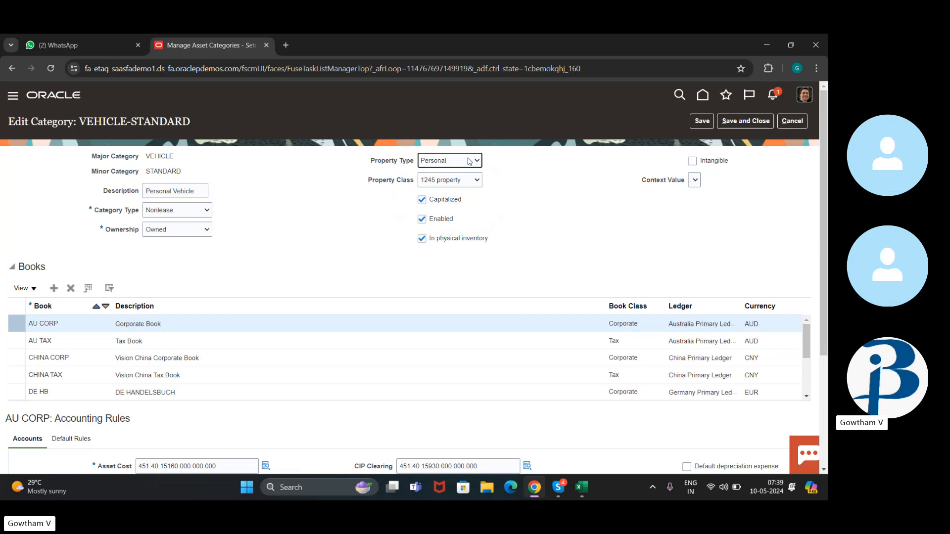
pyautogui.click(470, 162)
pyautogui.click(469, 162)
pyautogui.click(475, 181)
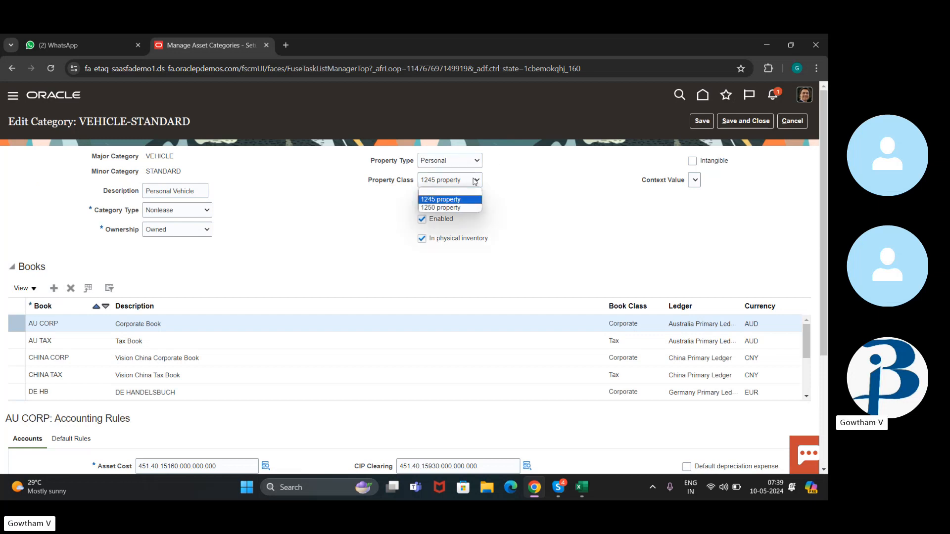
pyautogui.click(516, 194)
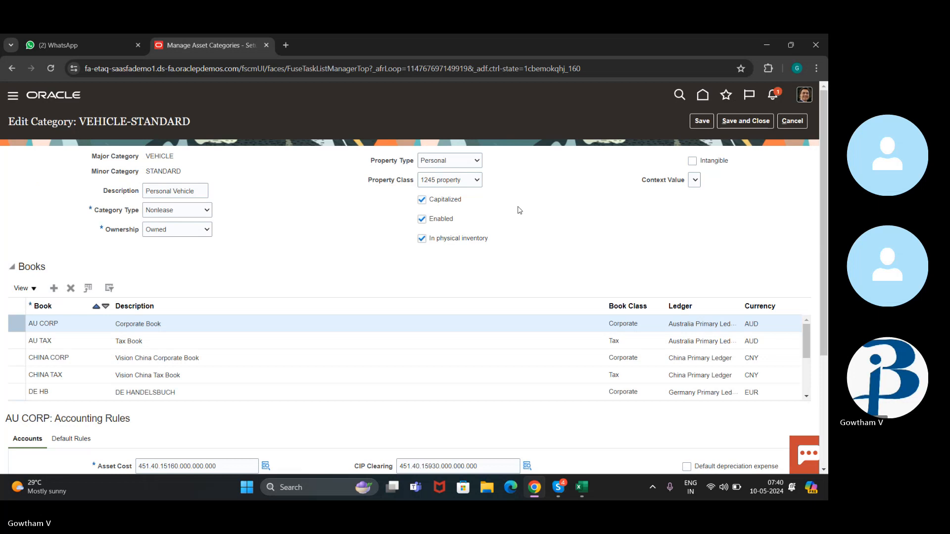
# Examine the books assigned to the VEHICLE-STANDARD category, along with their book classes and ledgers.
pyautogui.scroll(-1, 519, 211)
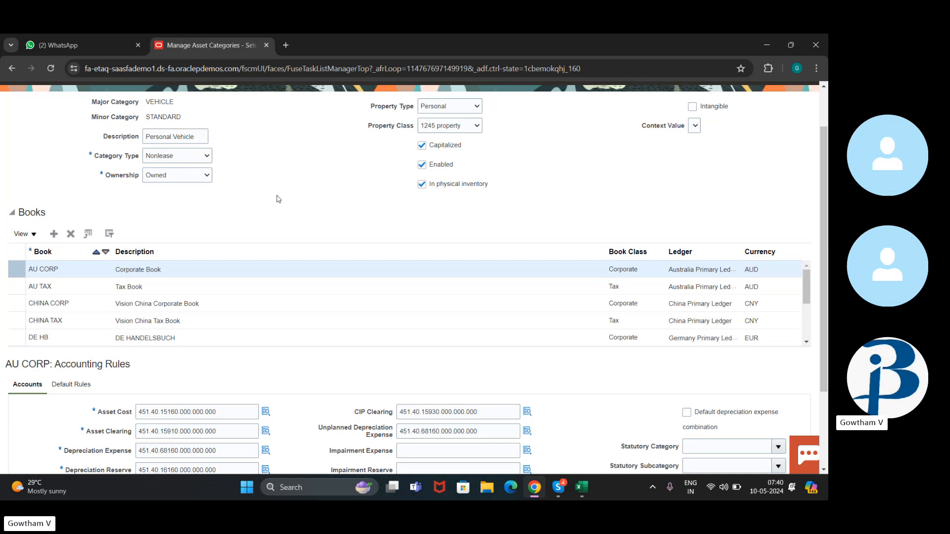
pyautogui.scroll(-1, 277, 198)
pyautogui.scroll(2, 279, 199)
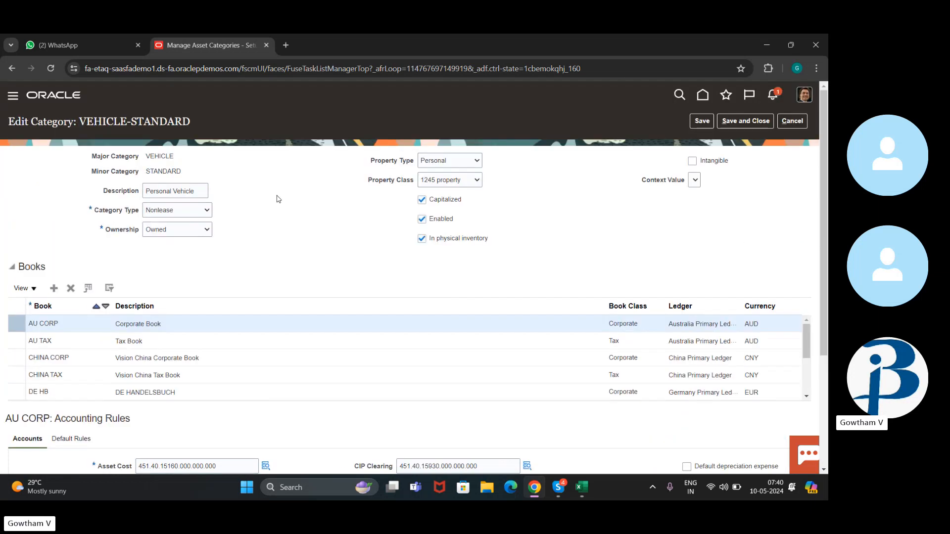
pyautogui.scroll(-4, 277, 198)
pyautogui.rightClick(276, 195)
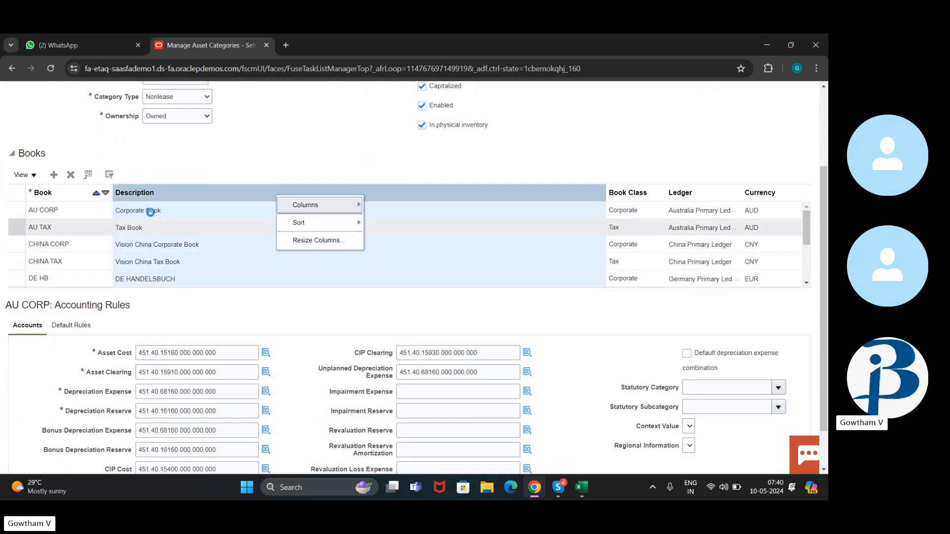
pyautogui.click(234, 167)
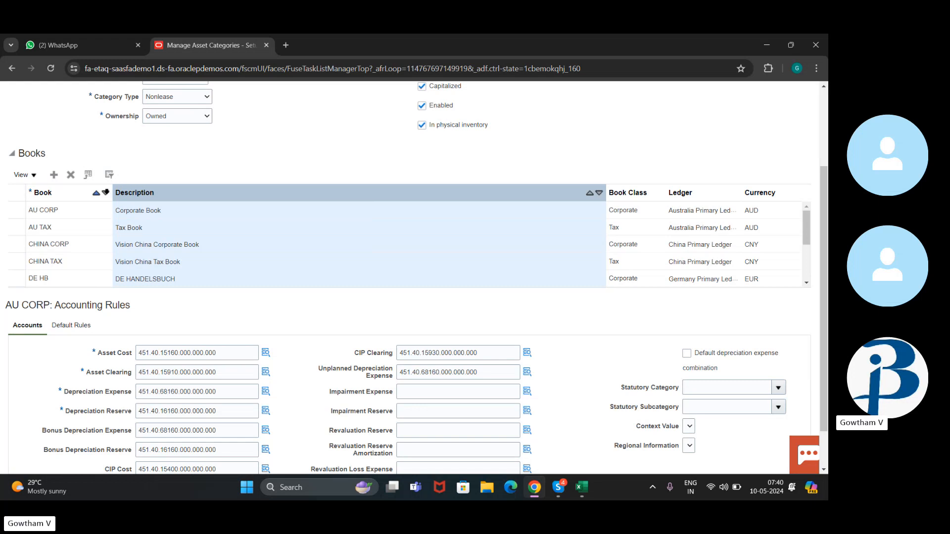
pyautogui.click(89, 209)
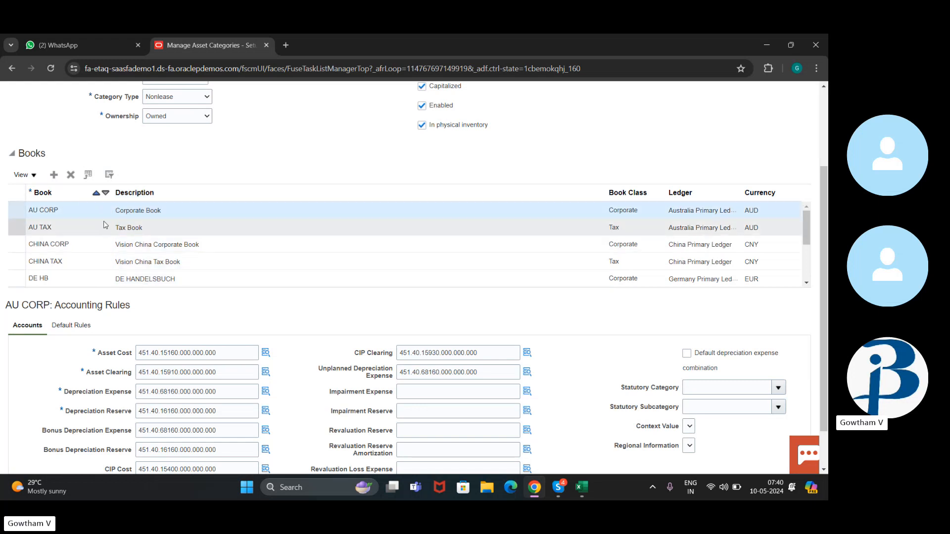
pyautogui.scroll(-1, 105, 248)
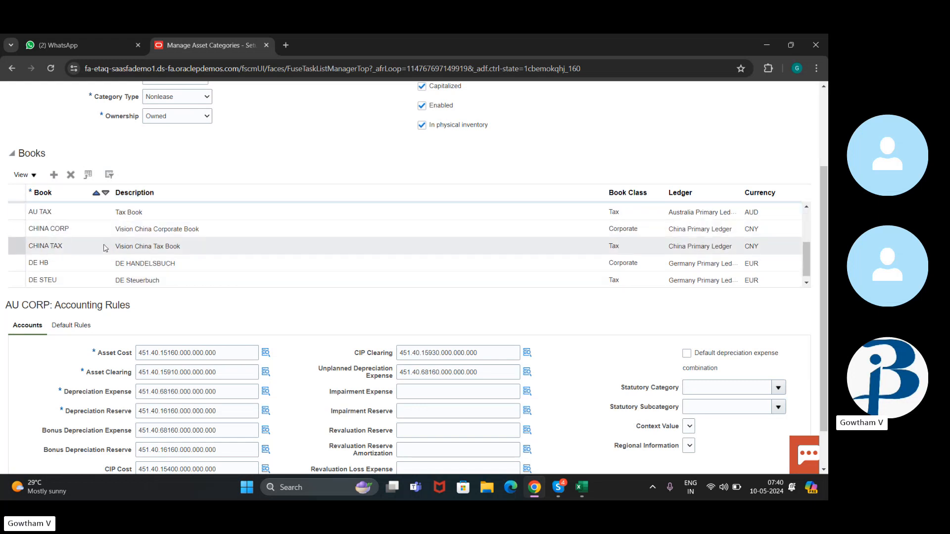
pyautogui.scroll(1, 804, 247)
pyautogui.scroll(2, 222, 175)
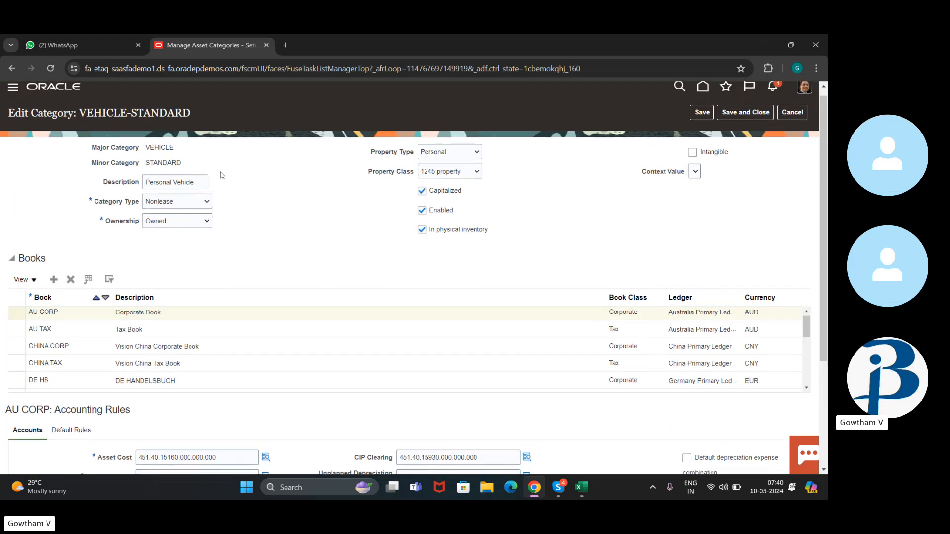
# Examine the AU CORP accounting rules, including the asset cost, clearing, depreciation and CIP accounts.
pyautogui.scroll(-2, 235, 207)
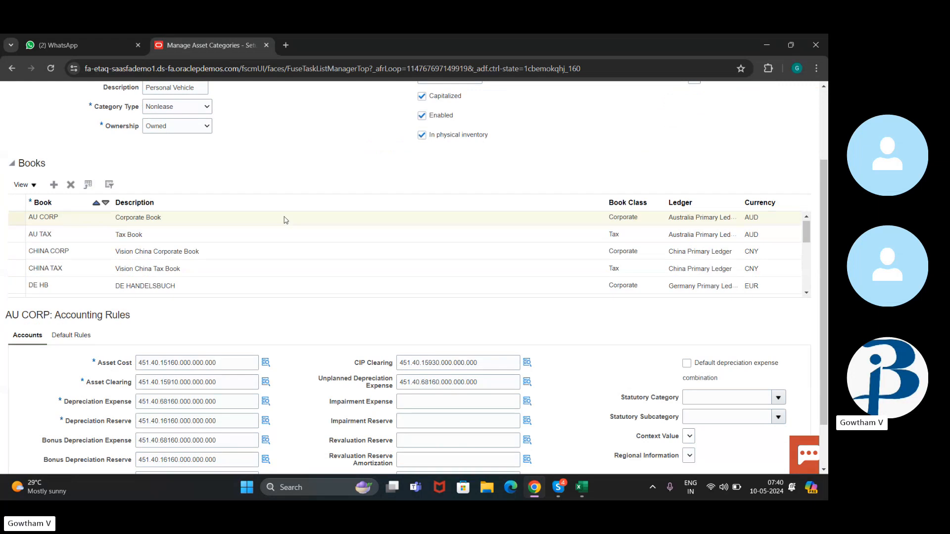
pyautogui.scroll(-3, 285, 220)
pyautogui.scroll(-1, 301, 155)
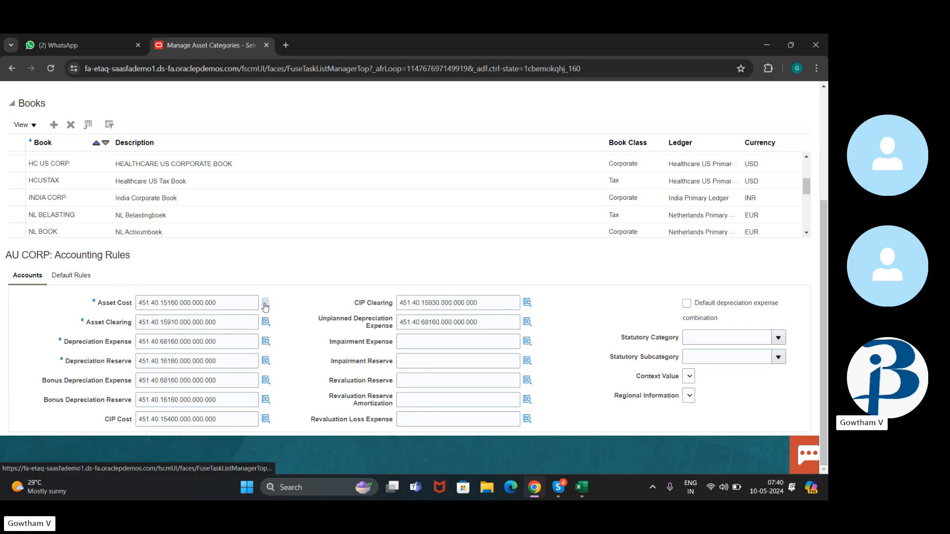
pyautogui.moveTo(267, 301)
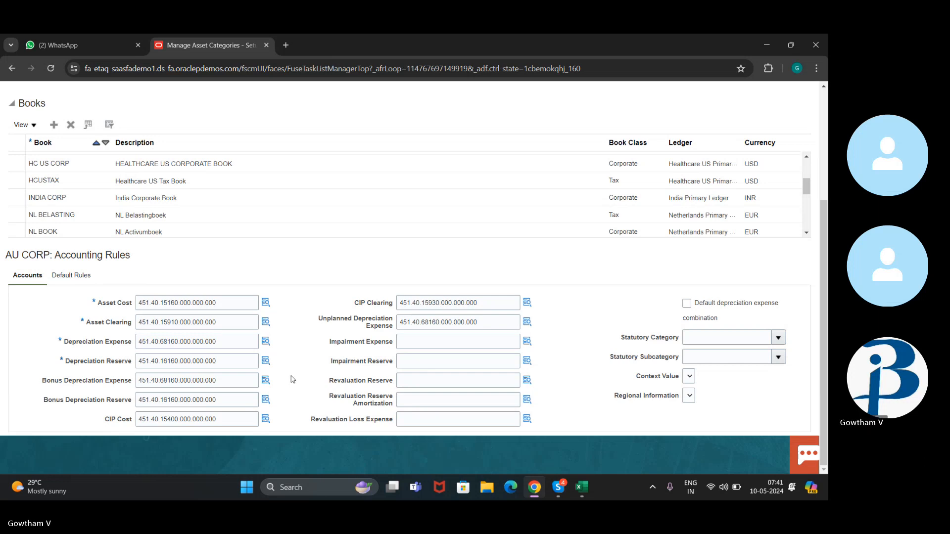
pyautogui.scroll(3, 292, 379)
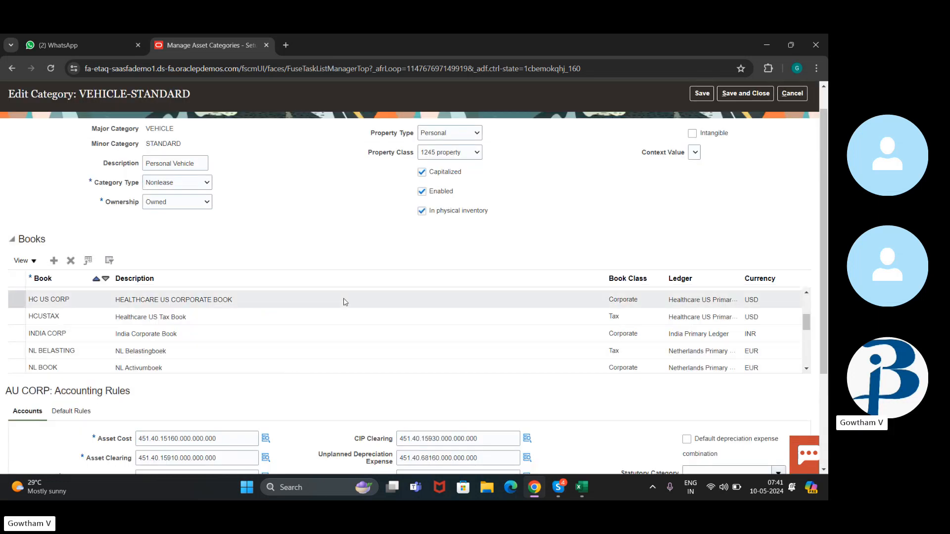
pyautogui.scroll(3, 346, 300)
pyautogui.scroll(-3, 382, 259)
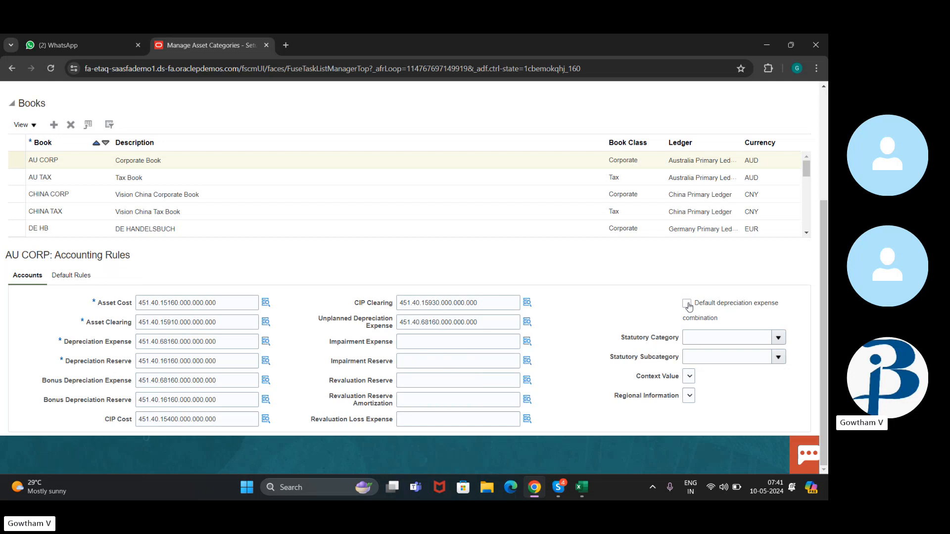
pyautogui.scroll(4, 677, 308)
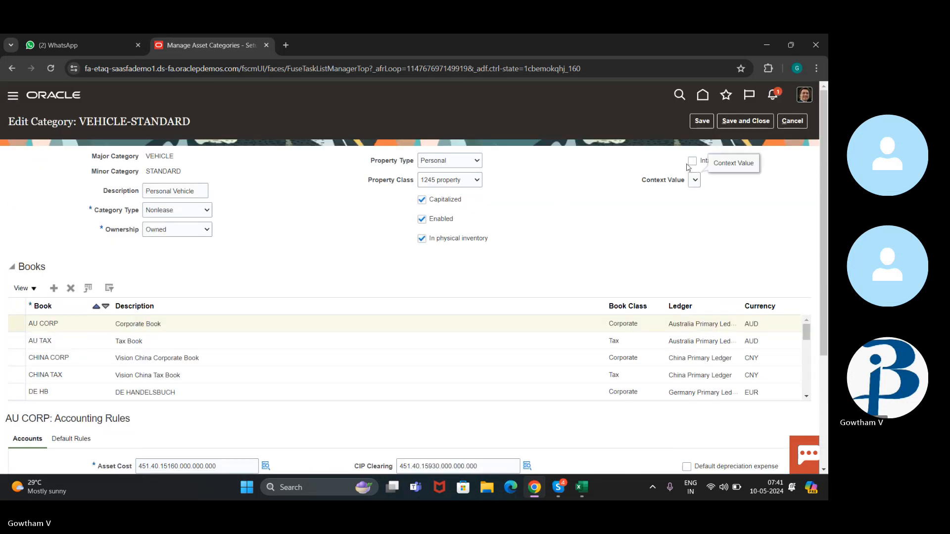
# Back out of cancelling the category edit, and try the default depreciation expense combination option before turning it back off.
pyautogui.click(792, 121)
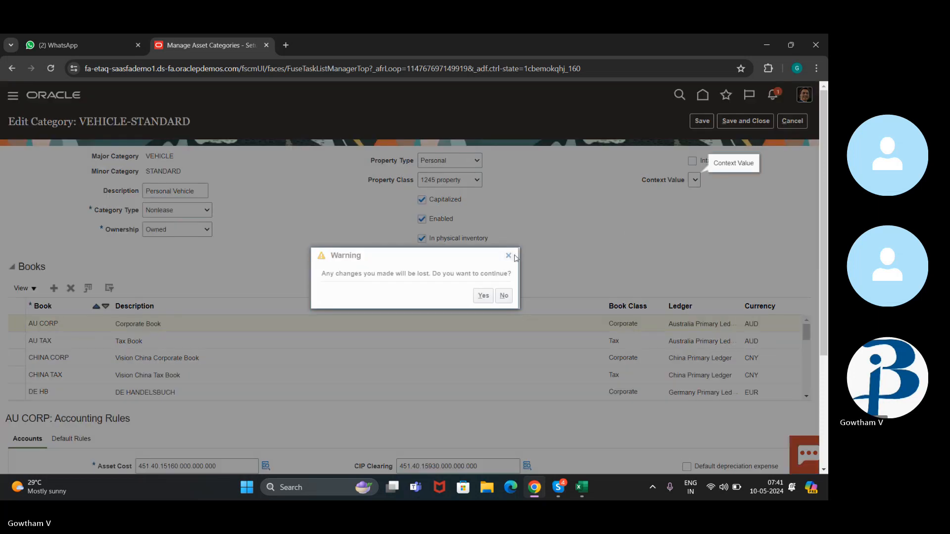
pyautogui.click(508, 255)
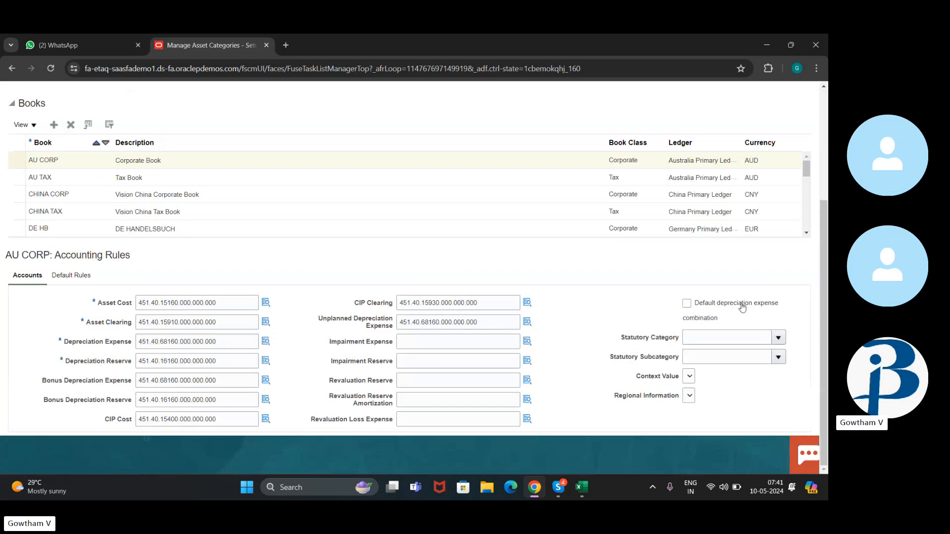
pyautogui.click(687, 307)
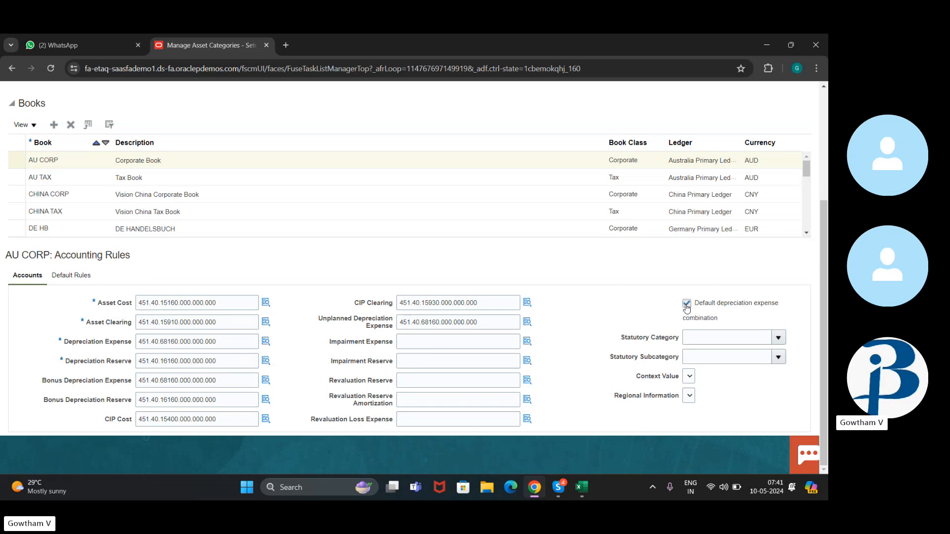
pyautogui.click(686, 306)
# Review the category's general details, context value and book list together with the AU CORP accounts again.
pyautogui.scroll(3, 686, 306)
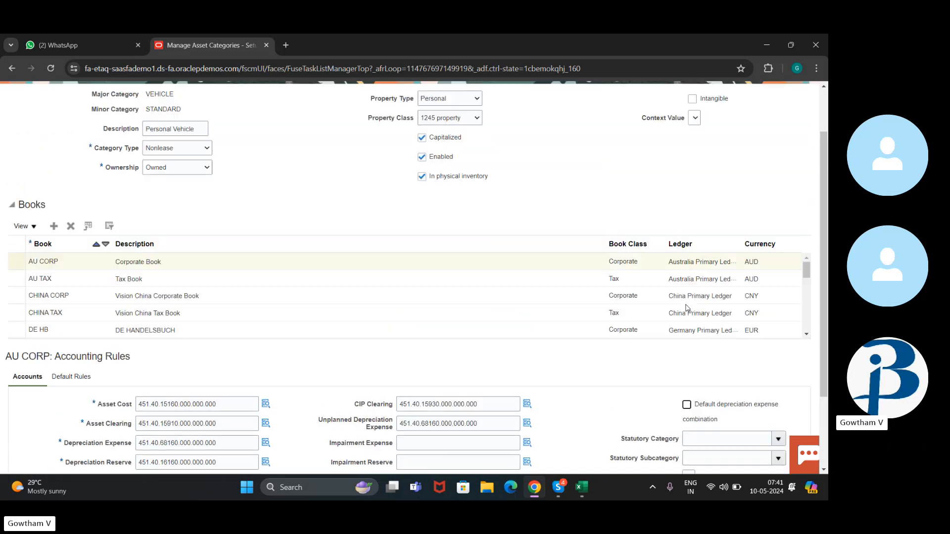
pyautogui.scroll(-3, 686, 305)
pyautogui.scroll(1, 692, 306)
pyautogui.scroll(2, 715, 190)
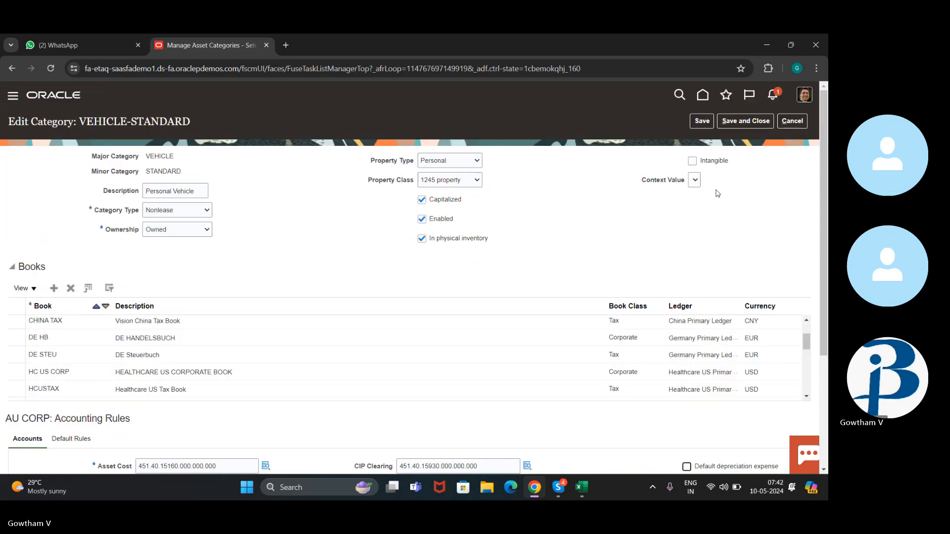
pyautogui.scroll(-1, 701, 236)
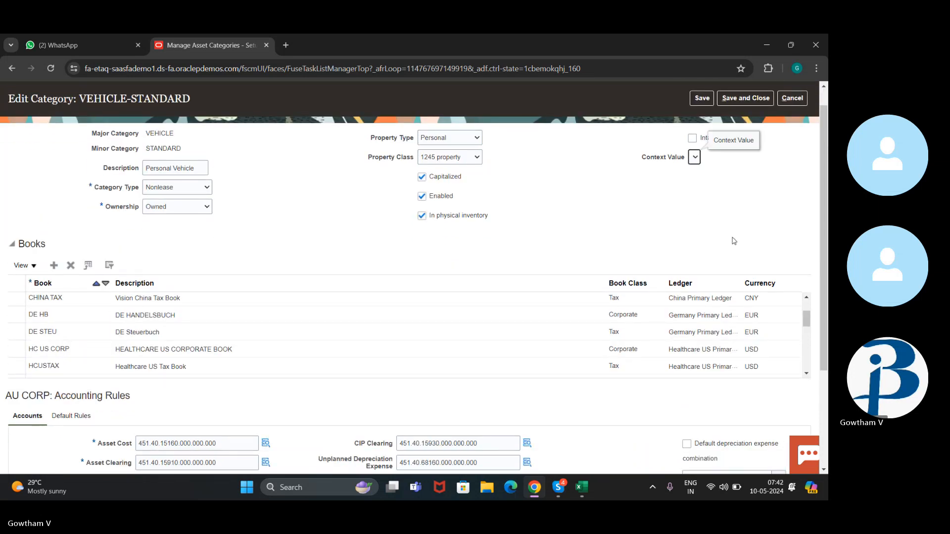
pyautogui.scroll(-3, 734, 241)
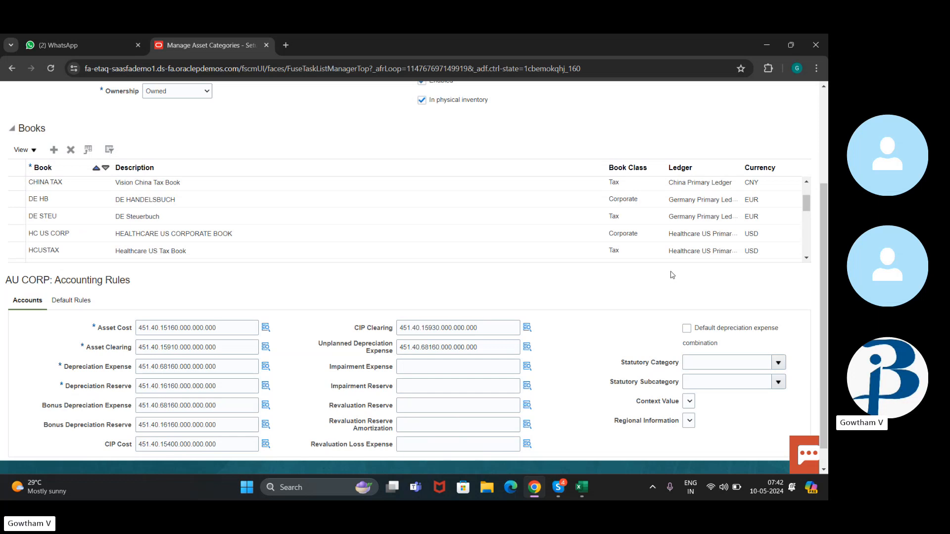
pyautogui.scroll(1, 691, 280)
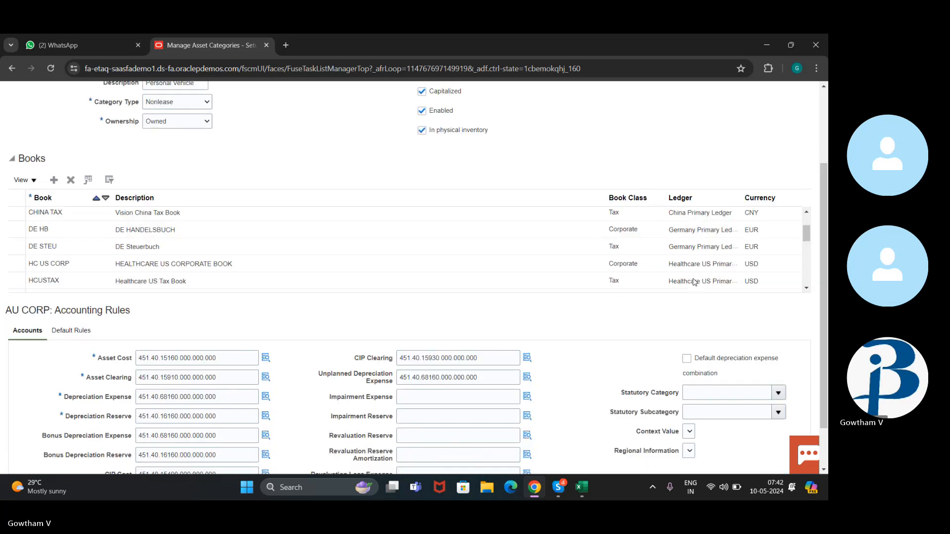
# Examine the VEHICLE-STANDARD book list alongside the AU CORP accounts, depreciation expense option and statutory category fields.
pyautogui.scroll(-1, 693, 281)
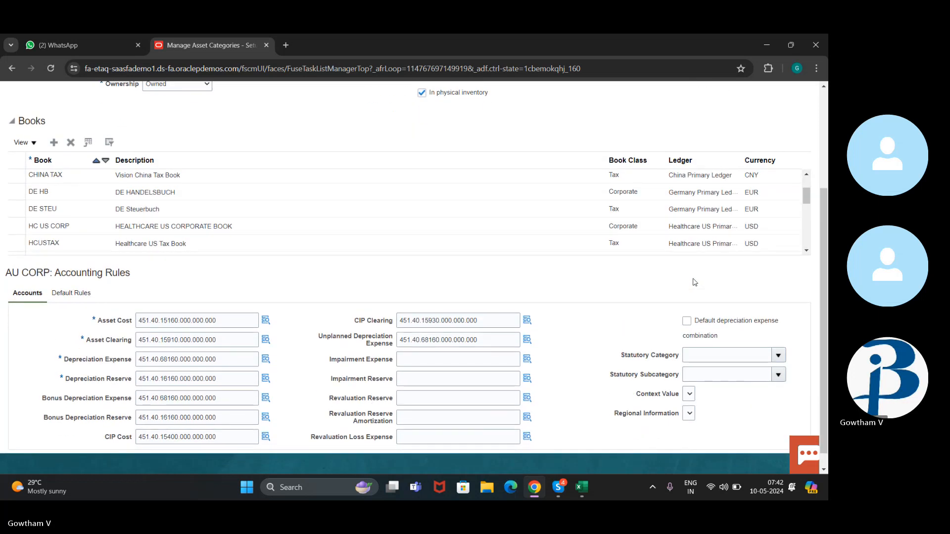
pyautogui.scroll(1, 694, 282)
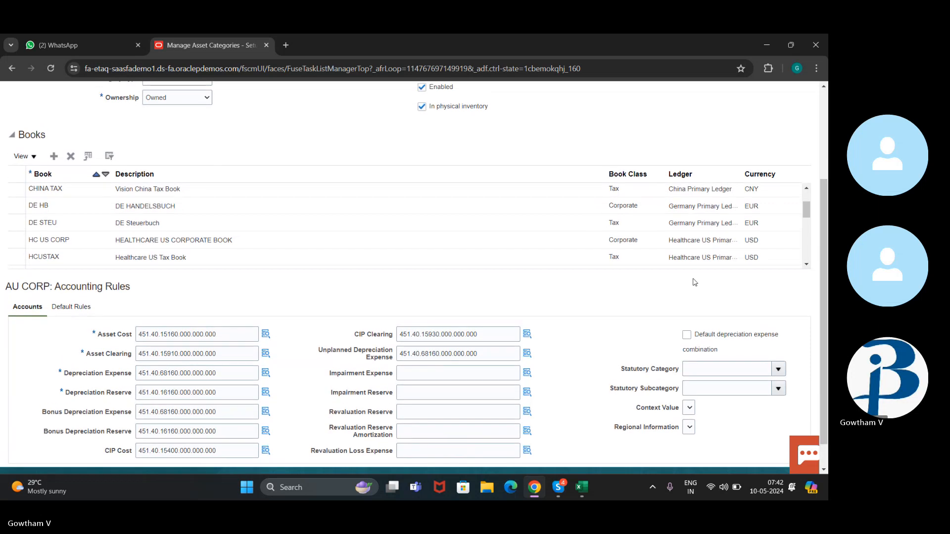
pyautogui.scroll(1, 694, 282)
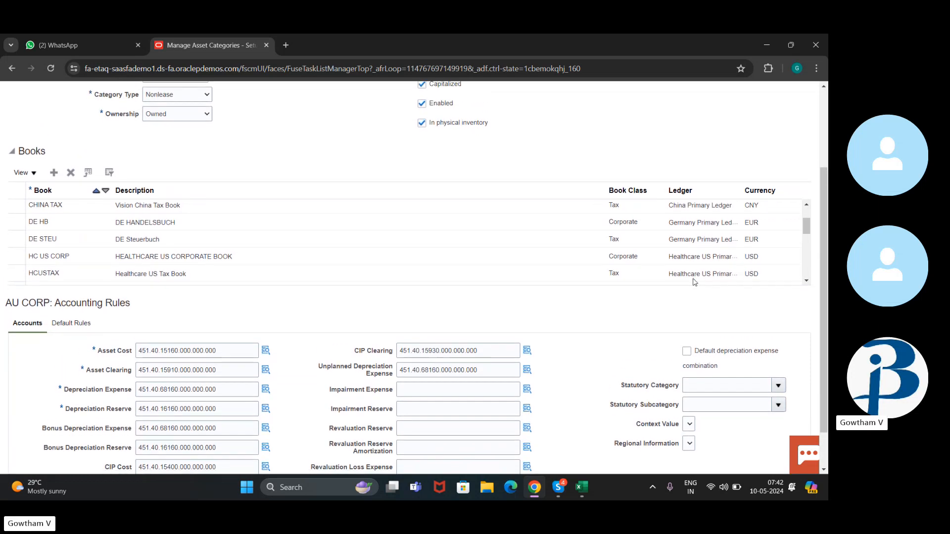
pyautogui.scroll(-1, 694, 282)
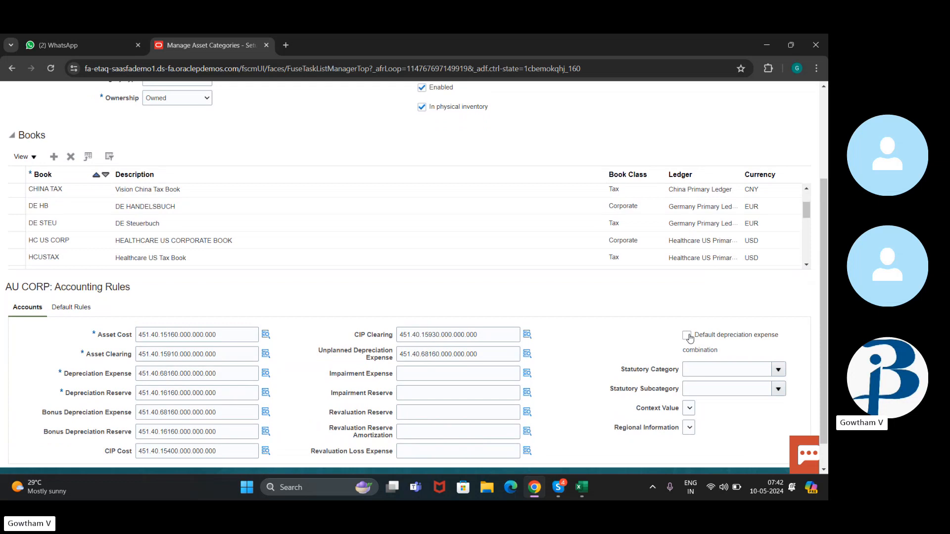
pyautogui.scroll(5, 619, 189)
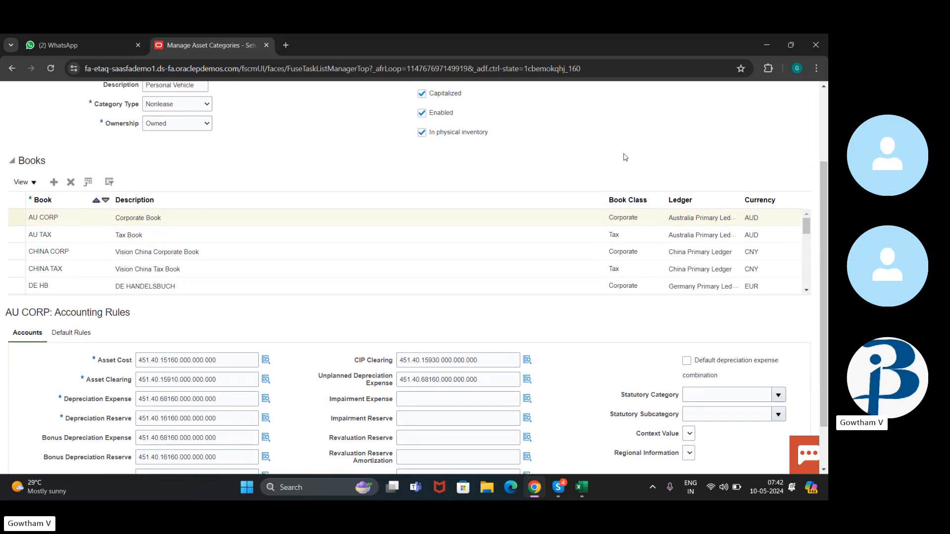
pyautogui.scroll(-3, 624, 157)
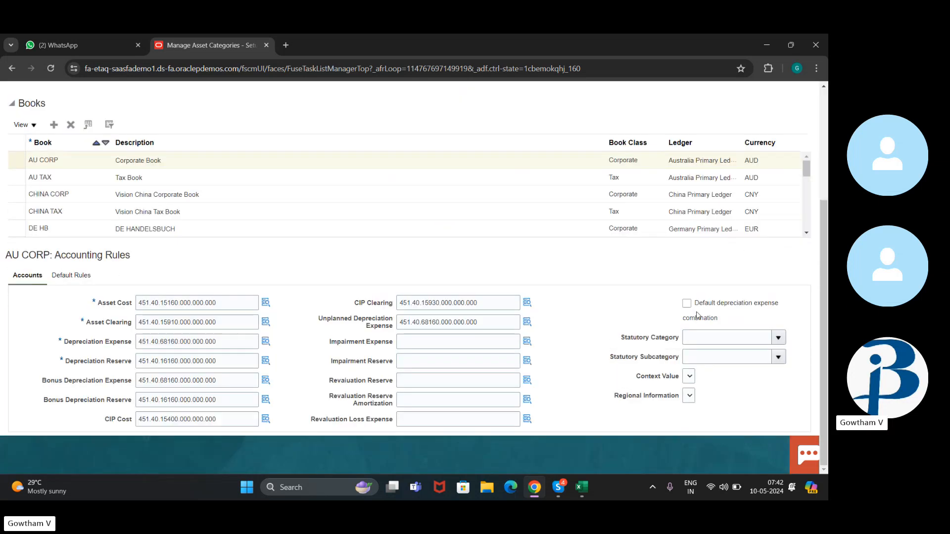
pyautogui.scroll(3, 586, 194)
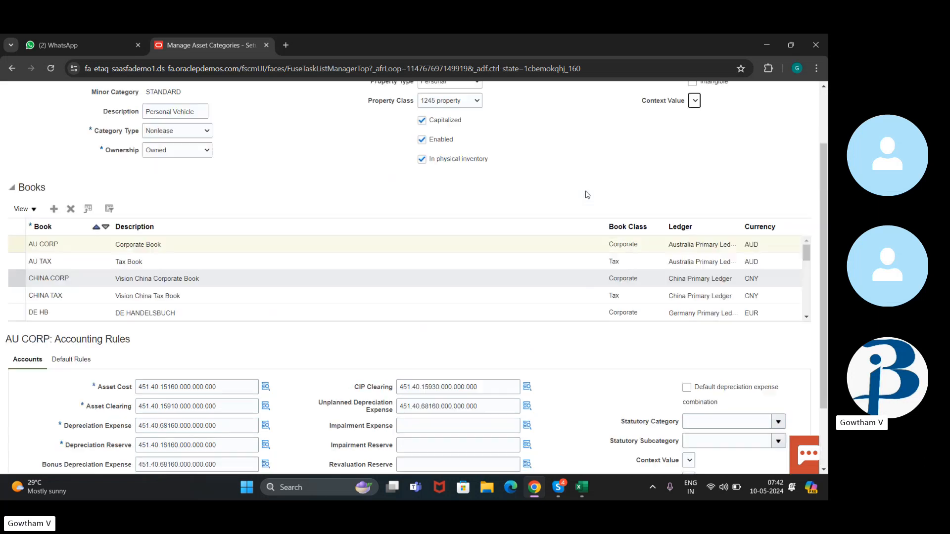
pyautogui.scroll(-2, 586, 195)
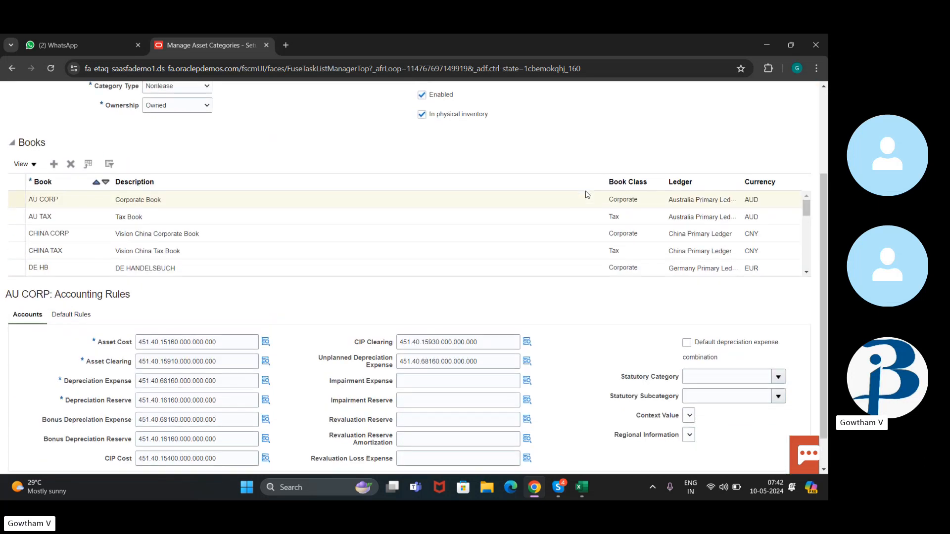
pyautogui.scroll(2, 586, 194)
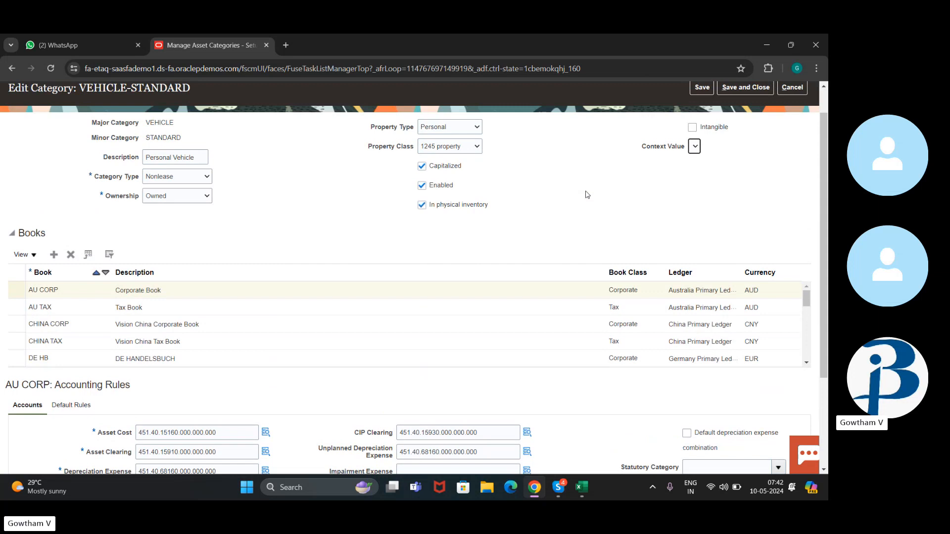
pyautogui.scroll(1, 586, 194)
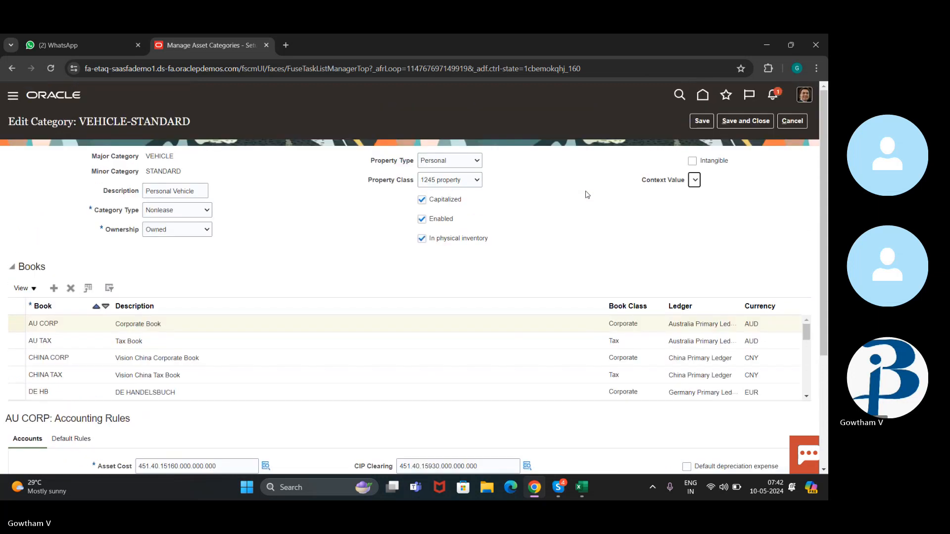
# Cancel the VEHICLE-STANDARD category edit, discarding any changes, and return to the Financials setup task list.
pyautogui.click(791, 124)
pyautogui.press('Escape')
pyautogui.click(793, 121)
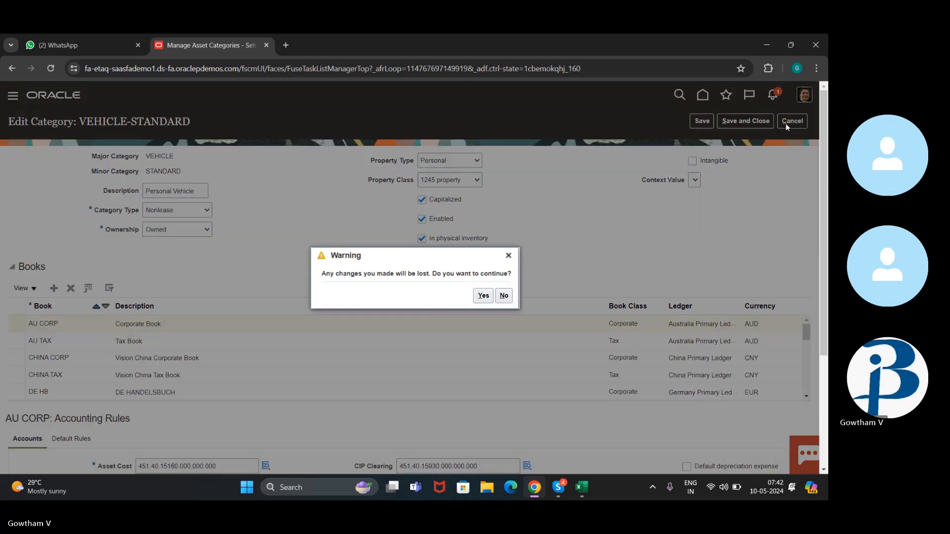
pyautogui.click(480, 296)
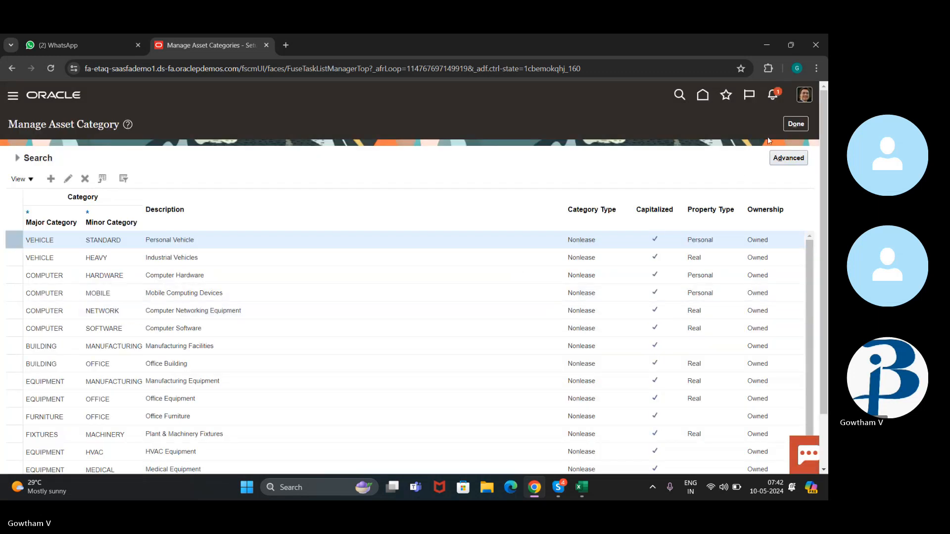
pyautogui.click(793, 124)
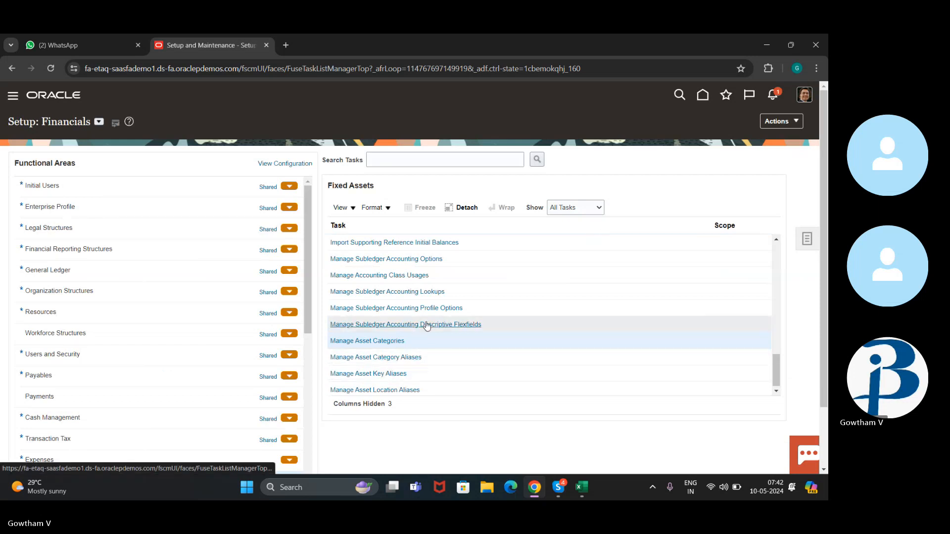
# Open the Manage Fiscal Years task from the Fixed Assets setup tasks.
pyautogui.scroll(5, 427, 325)
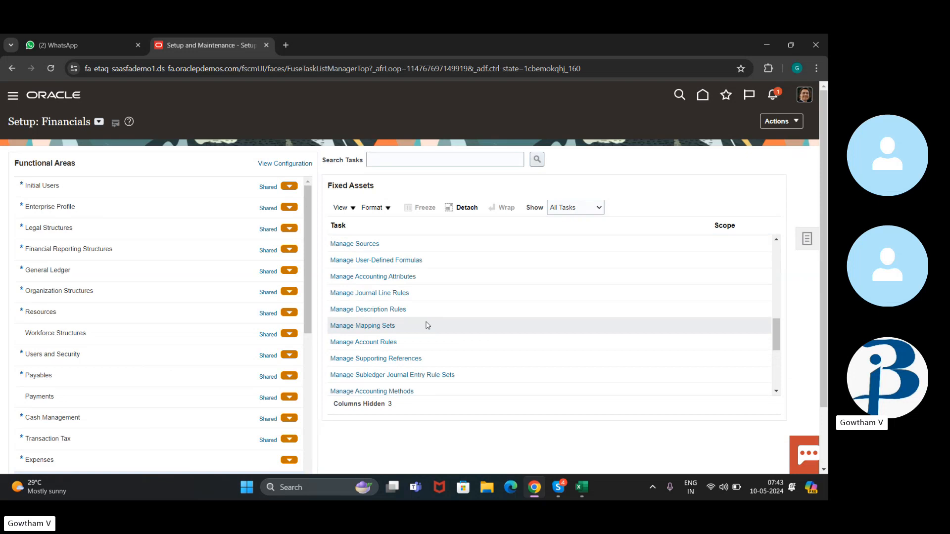
pyautogui.scroll(4, 426, 326)
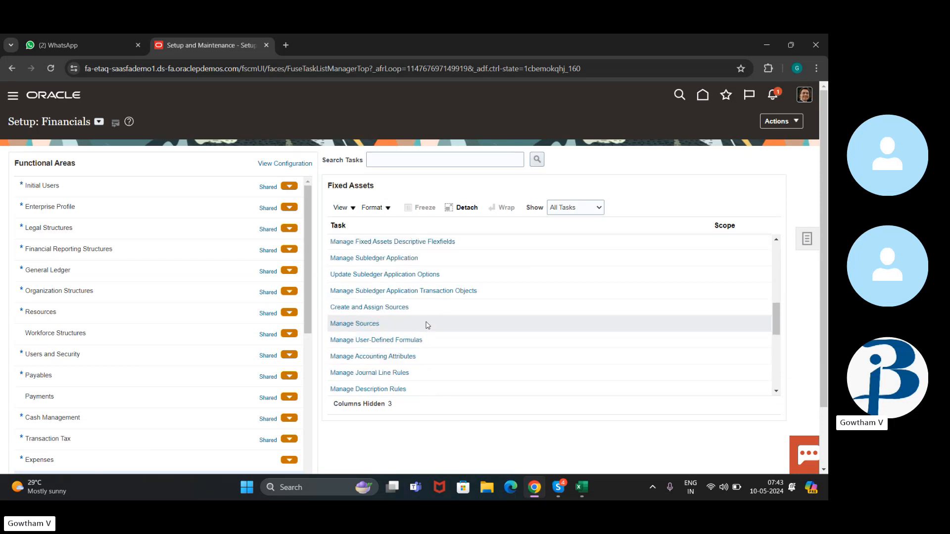
pyautogui.scroll(4, 427, 325)
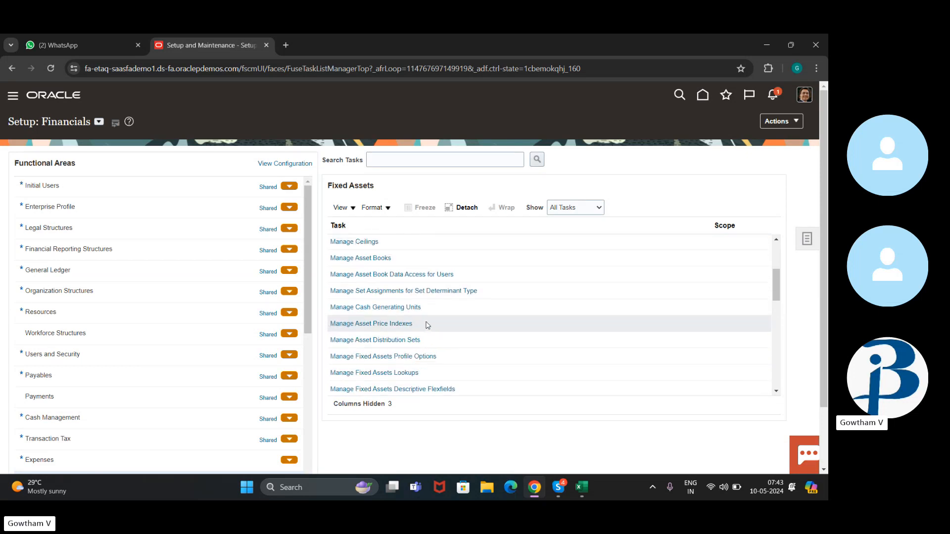
pyautogui.scroll(3, 427, 326)
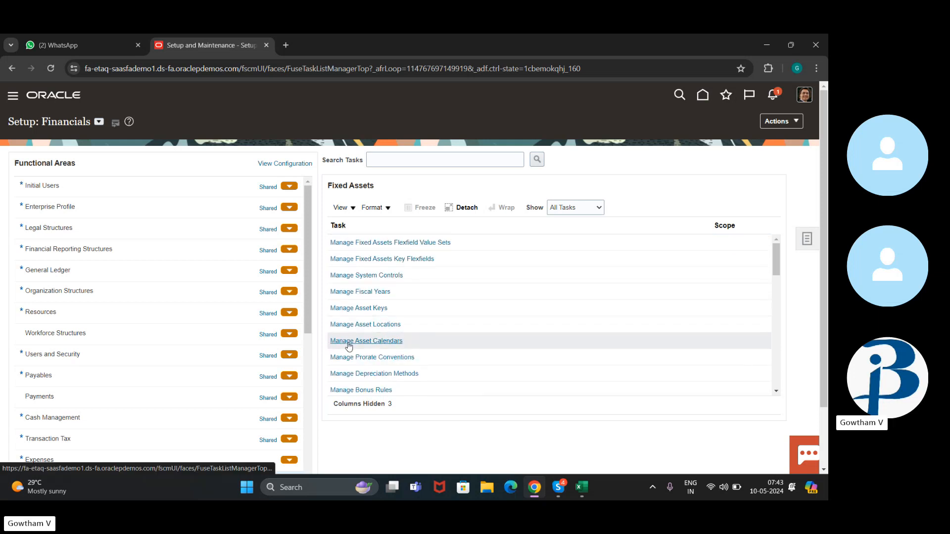
pyautogui.click(370, 291)
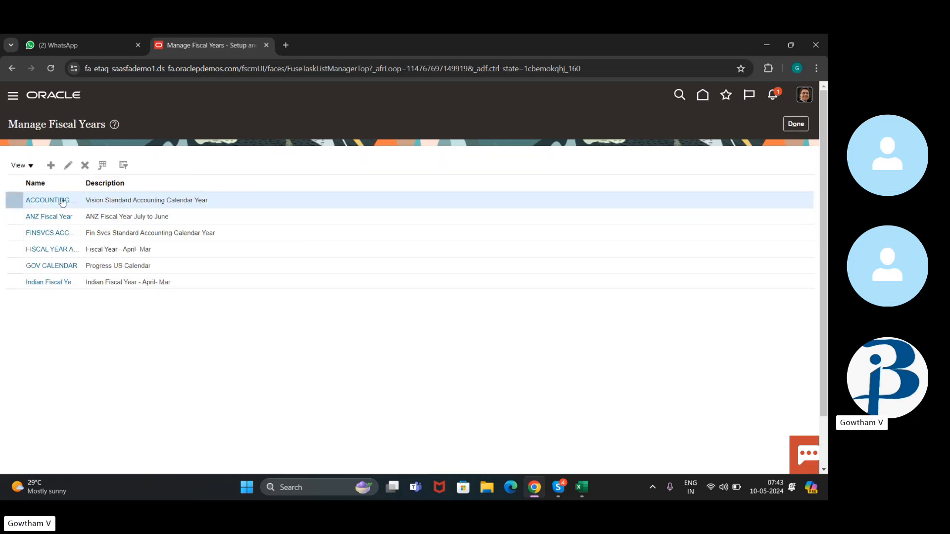
# Start a new fiscal year definition and name it BUDDY FISCAL.
pyautogui.click(51, 166)
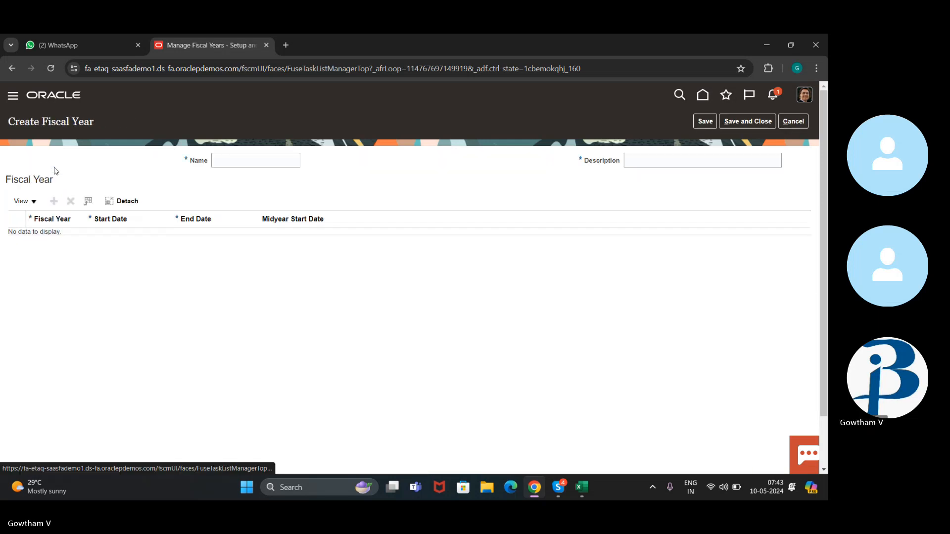
pyautogui.click(229, 157)
pyautogui.write('B')
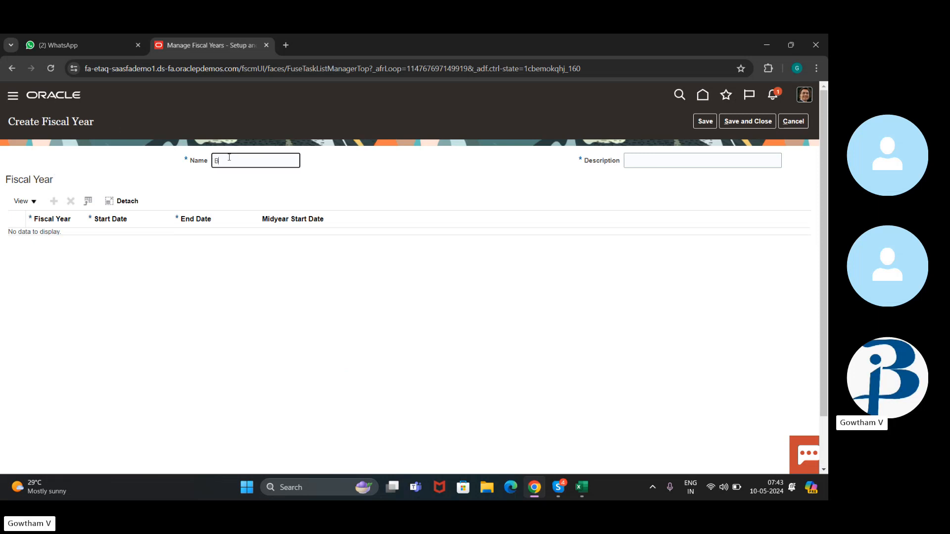
pyautogui.write('UDDY ')
pyautogui.write('FISA')
pyautogui.write('CAL')
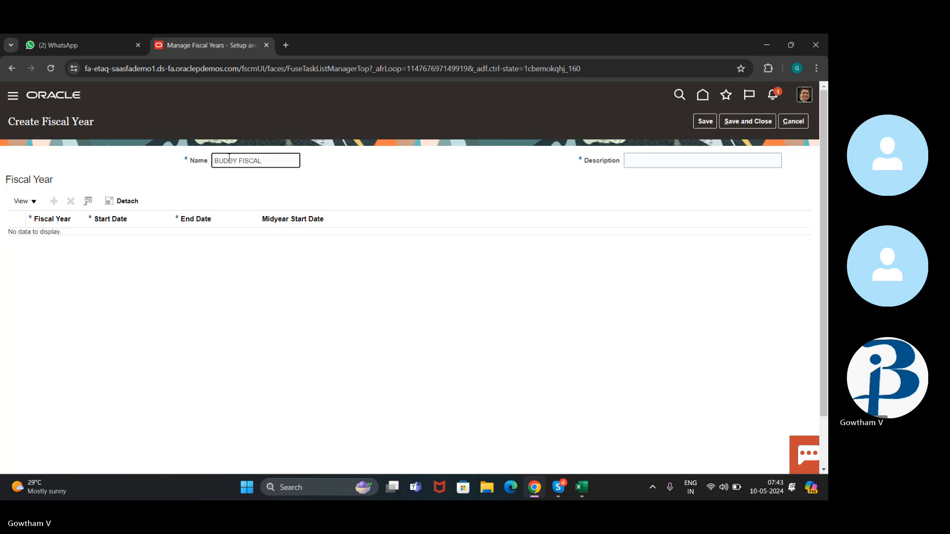
# Set the fiscal year description to "buddy fiscal year calender".
pyautogui.click(671, 155)
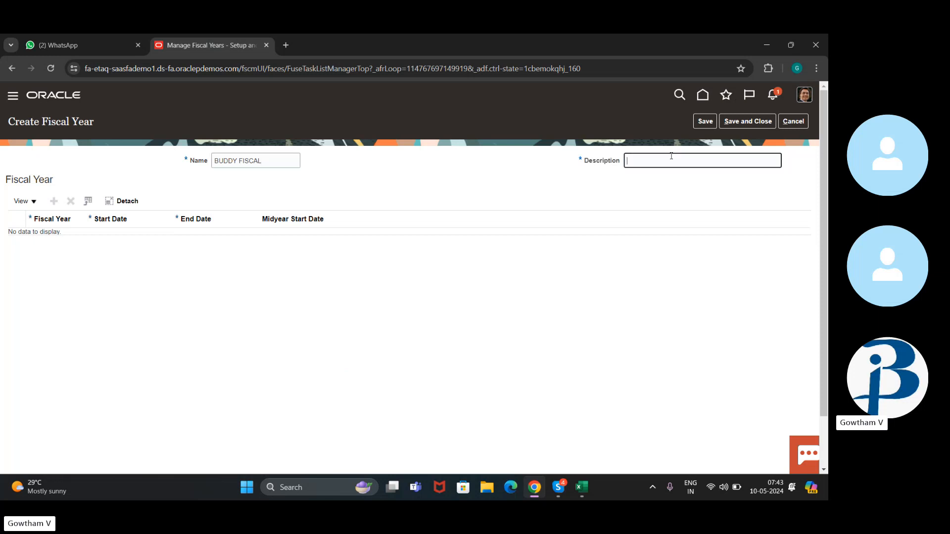
pyautogui.write('buddy f')
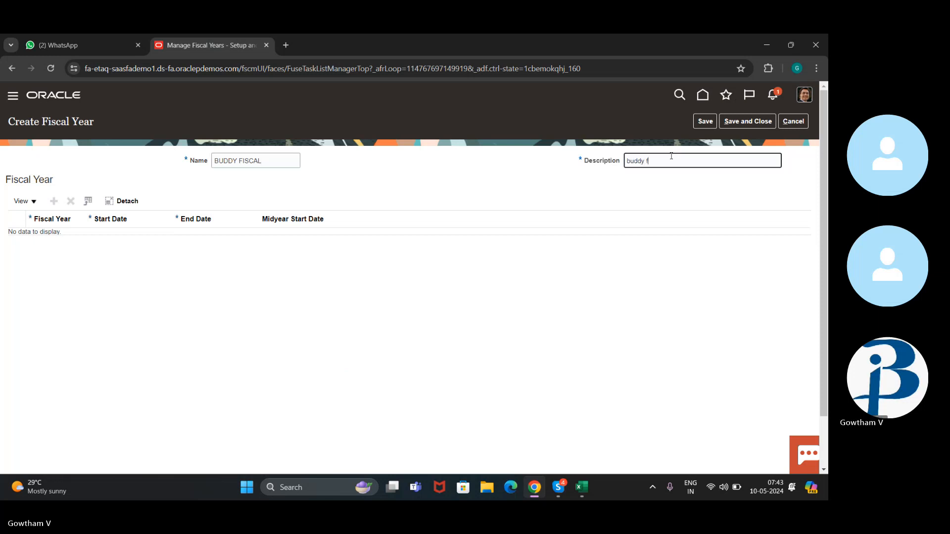
pyautogui.write('iscal ye')
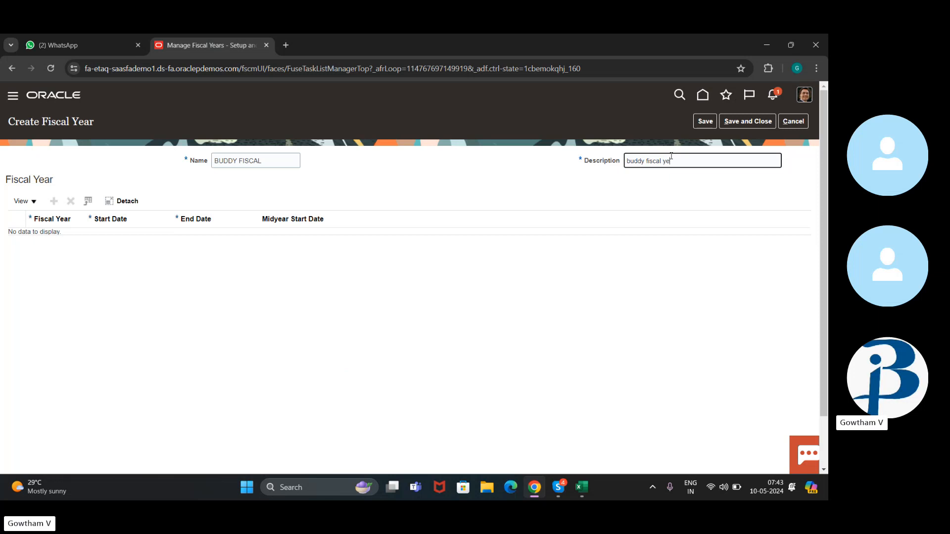
pyautogui.write('ar cale')
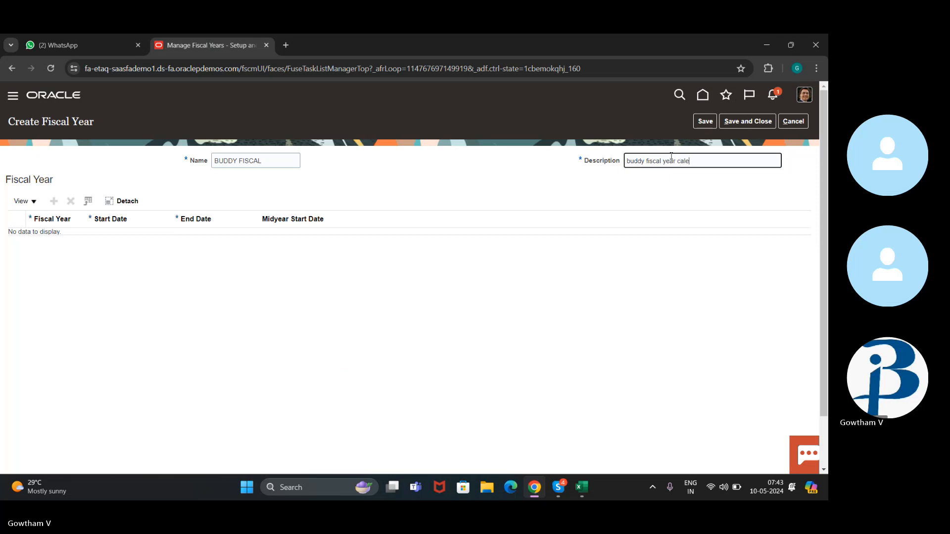
pyautogui.write('nder')
pyautogui.click(652, 204)
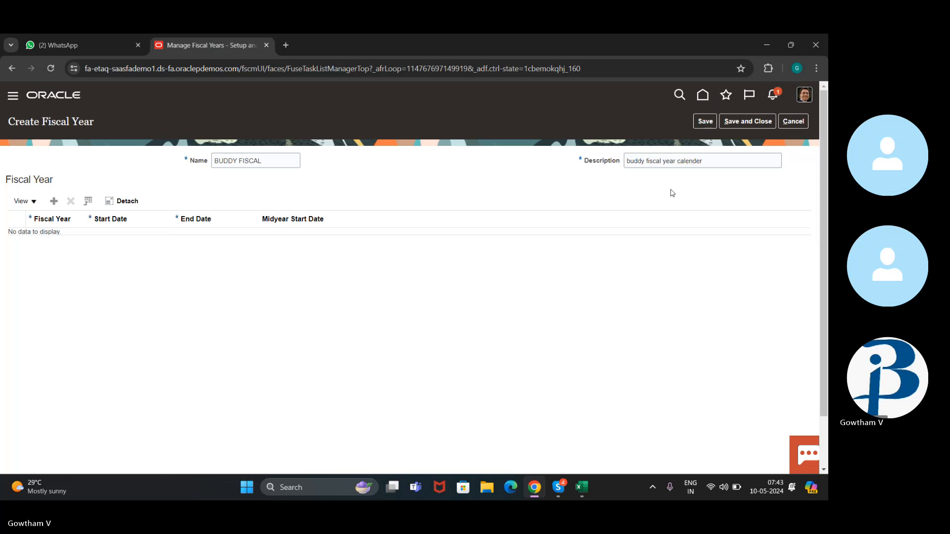
# Add a row to the BUDDY FISCAL definition and try "apr-" and then "apr" as its fiscal year.
pyautogui.click(54, 201)
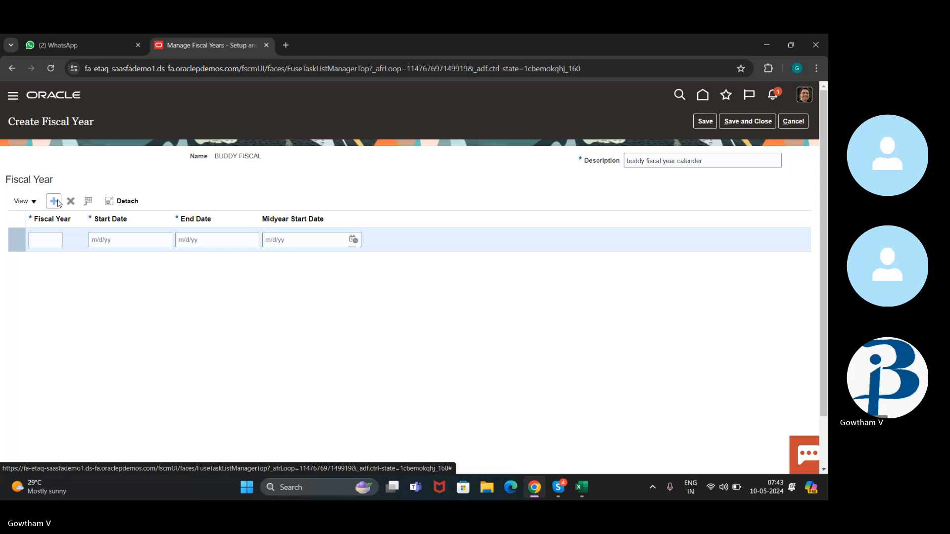
pyautogui.click(47, 239)
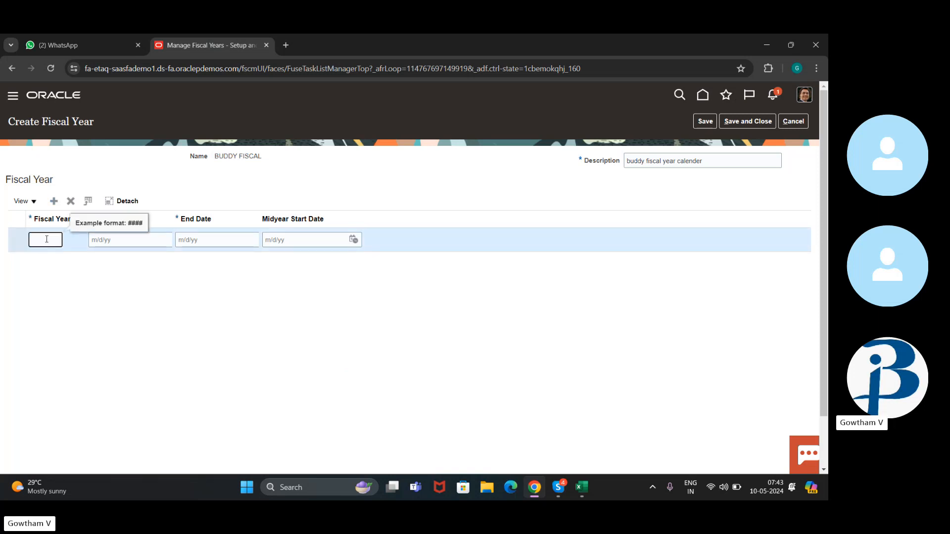
pyautogui.write('apr-')
pyautogui.click(109, 241)
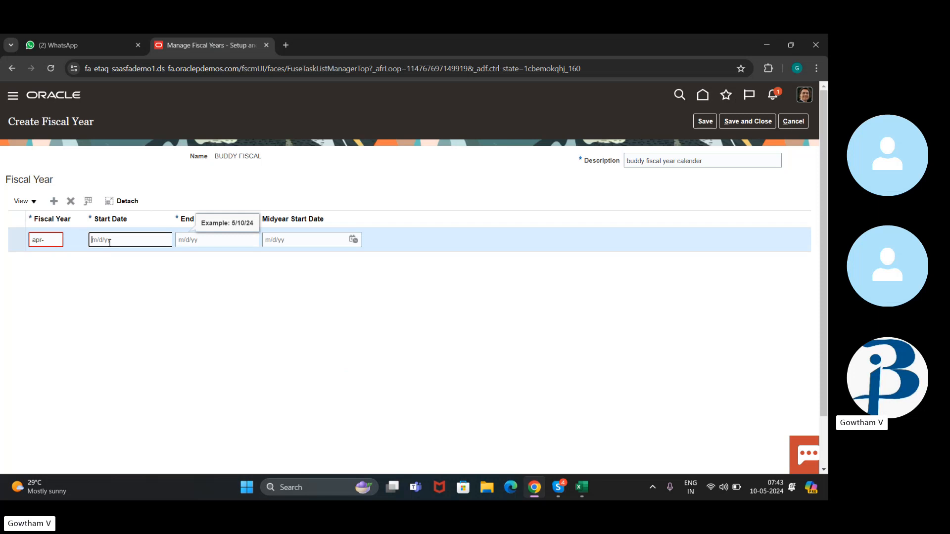
pyautogui.click(51, 239)
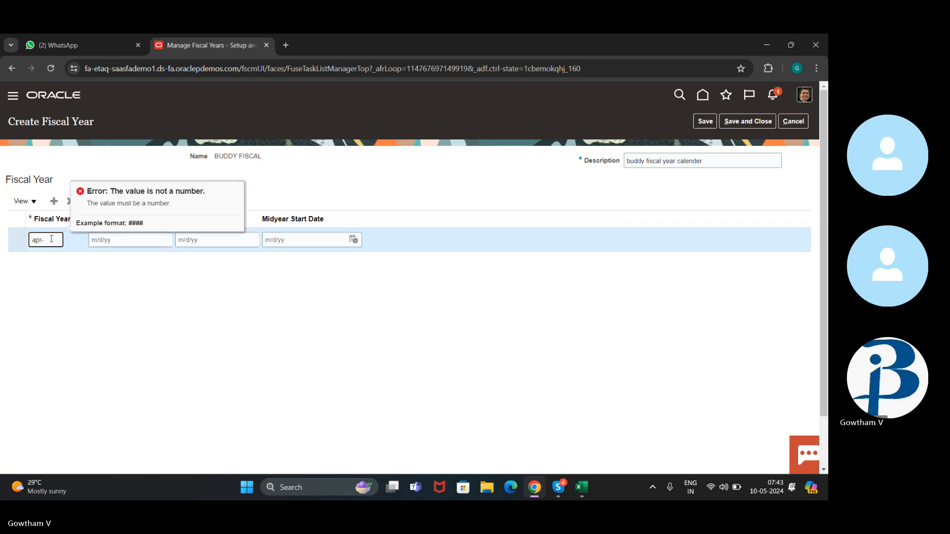
pyautogui.press('BackSpace')
pyautogui.press('Tab')
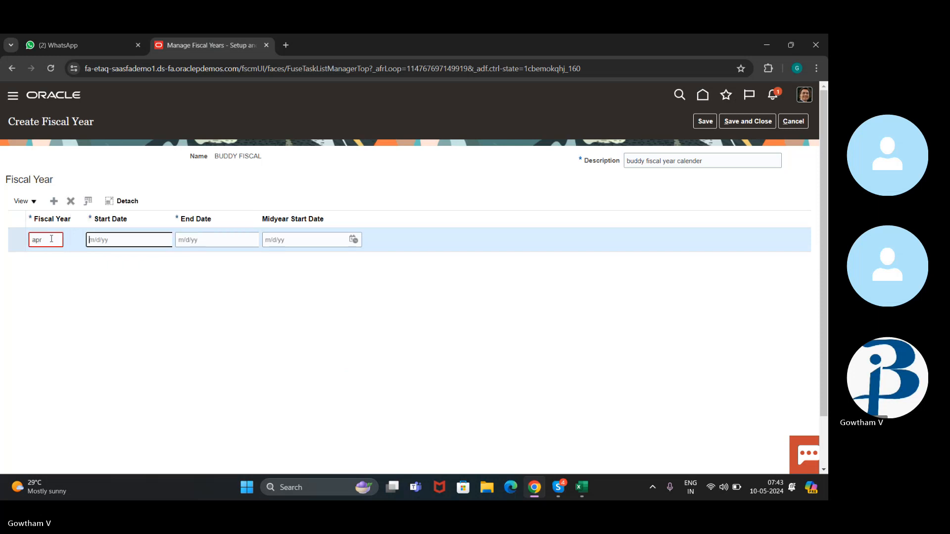
# Replace the fiscal year value in the new row with 2024.
pyautogui.click(44, 242)
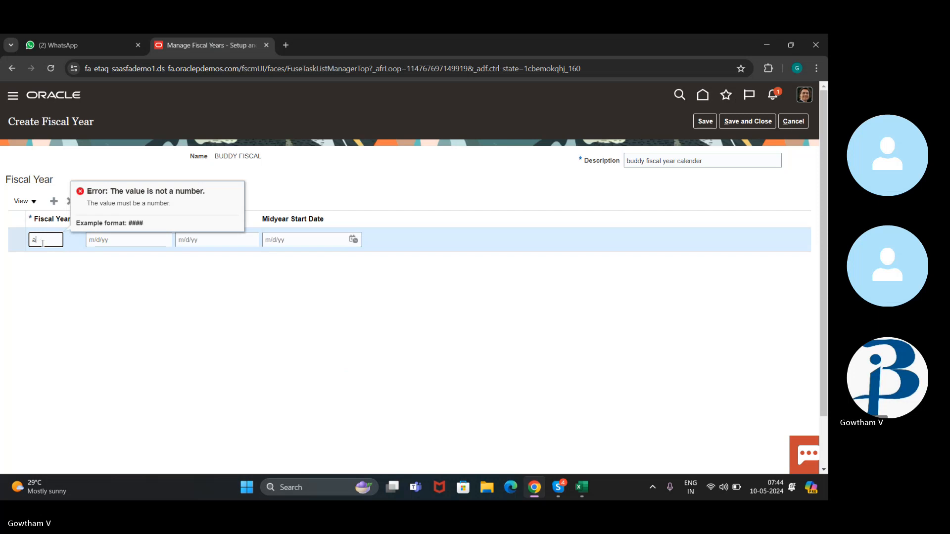
pyautogui.write('@32')
pyautogui.press('BackSpace')
pyautogui.press('BackSpace')
pyautogui.press('BackSpace')
pyautogui.write('2')
pyautogui.press('BackSpace')
pyautogui.press('BackSpace')
pyautogui.write('202')
pyautogui.press('Tab')
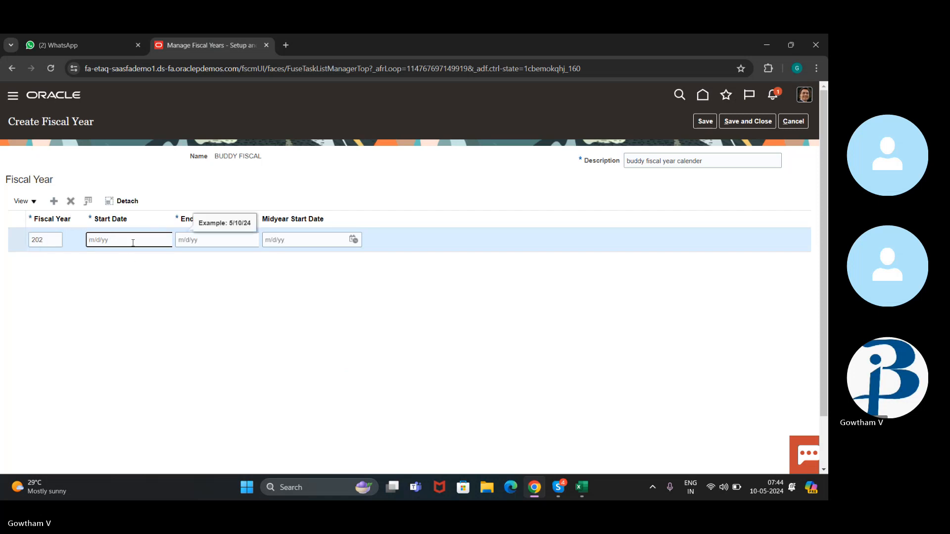
pyautogui.click(55, 240)
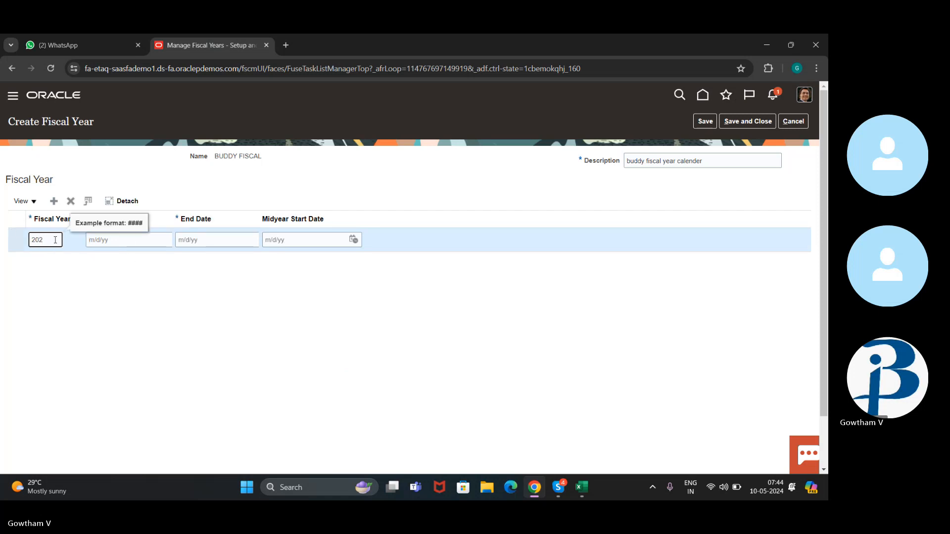
pyautogui.write('4')
pyautogui.press('Tab')
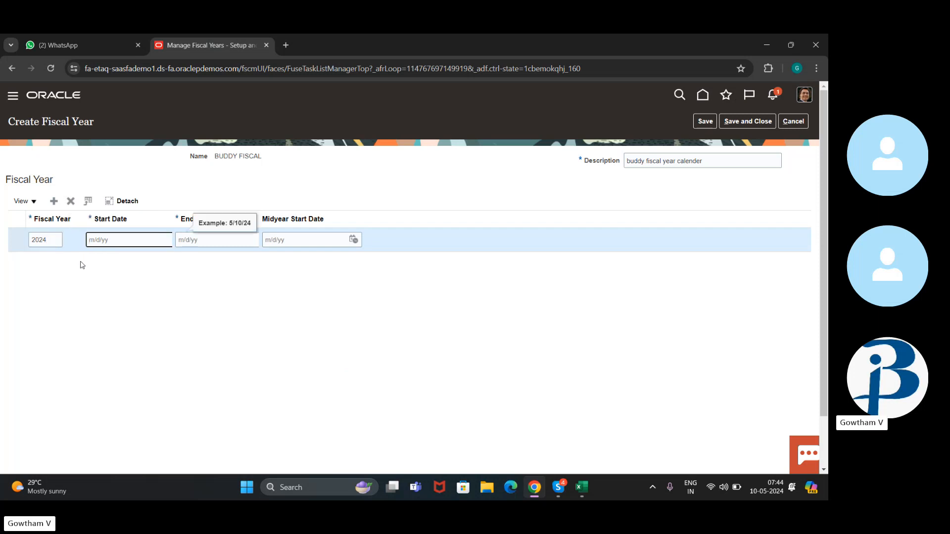
# Set the 2024 fiscal year row's start date to 4/1/24 and its end date to 4/30/24.
pyautogui.write('4/1')
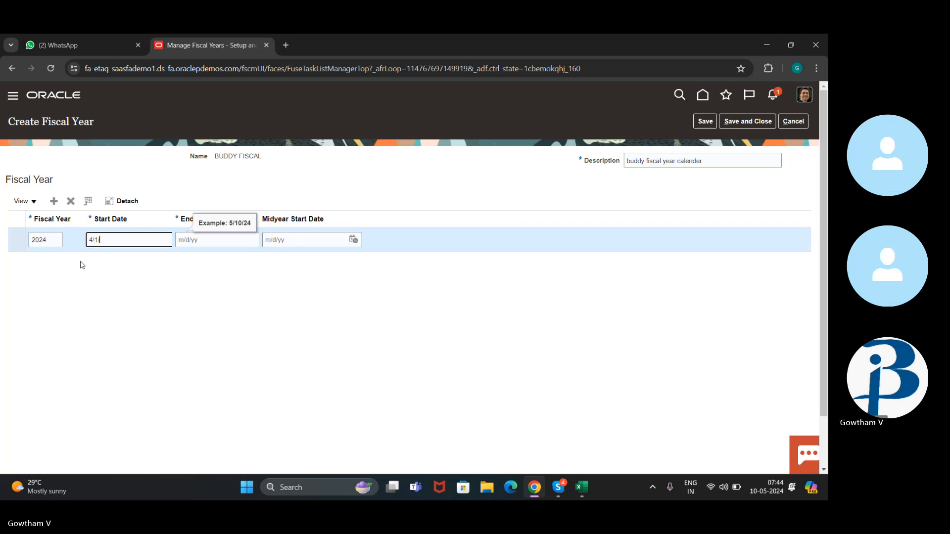
pyautogui.write('/24')
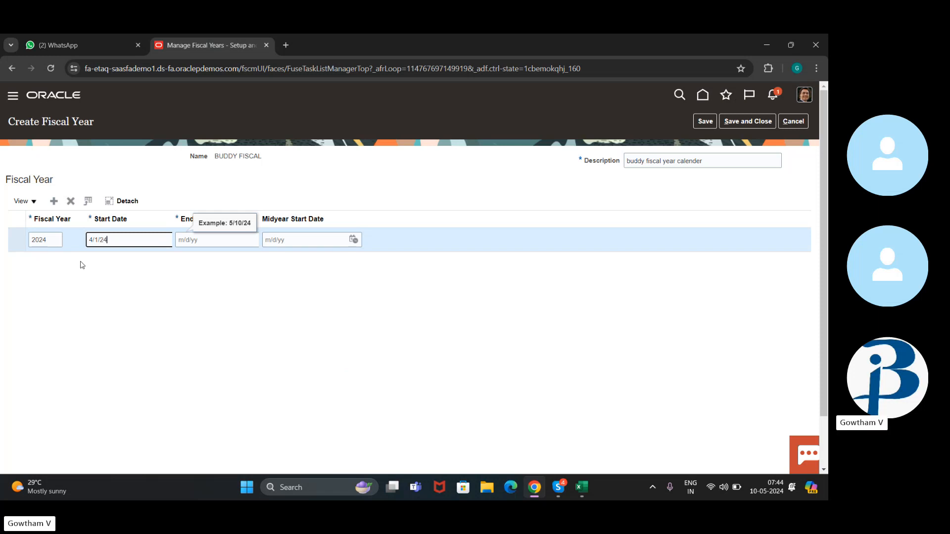
pyautogui.press('Tab')
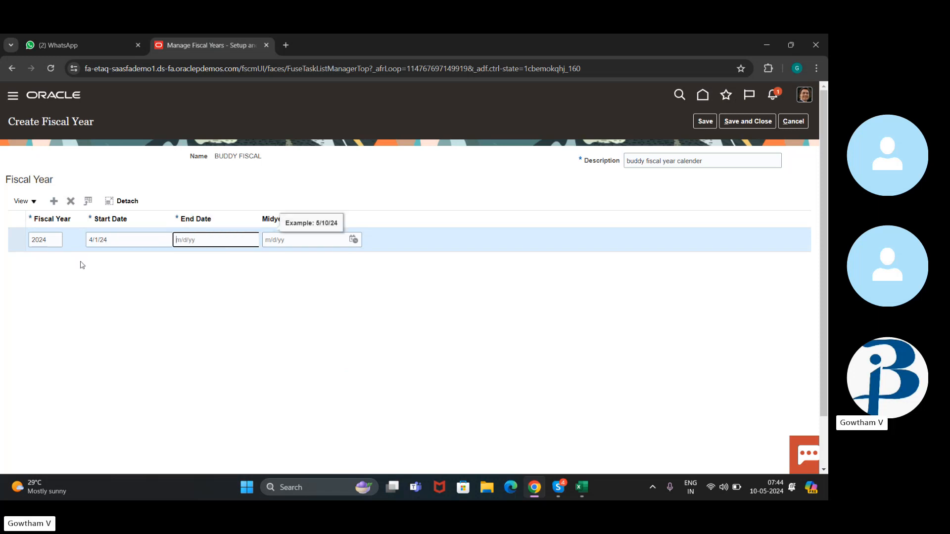
pyautogui.write('4')
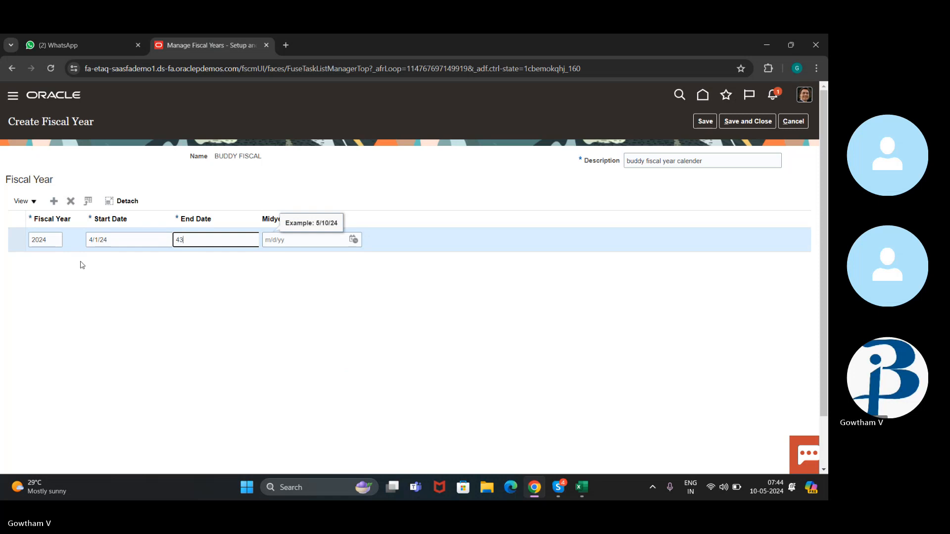
pyautogui.write('/30/24')
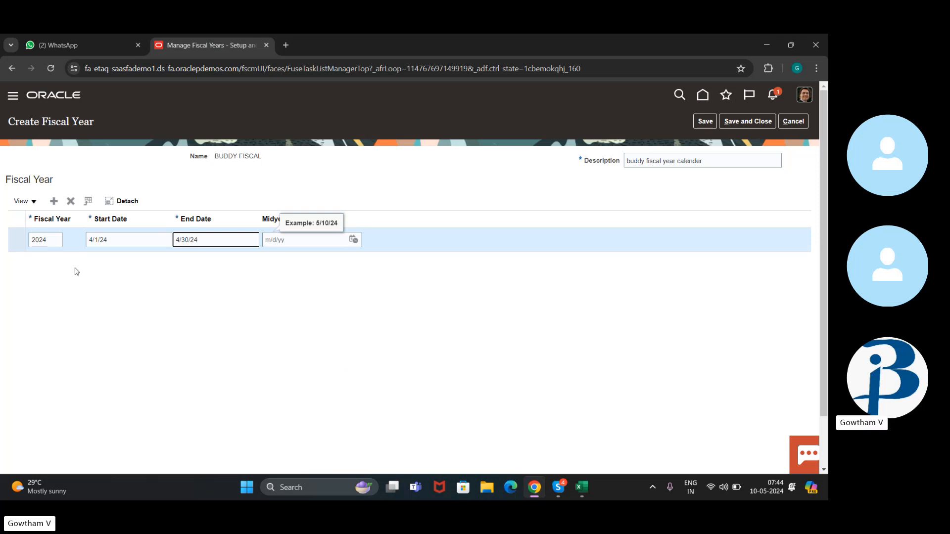
pyautogui.click(74, 268)
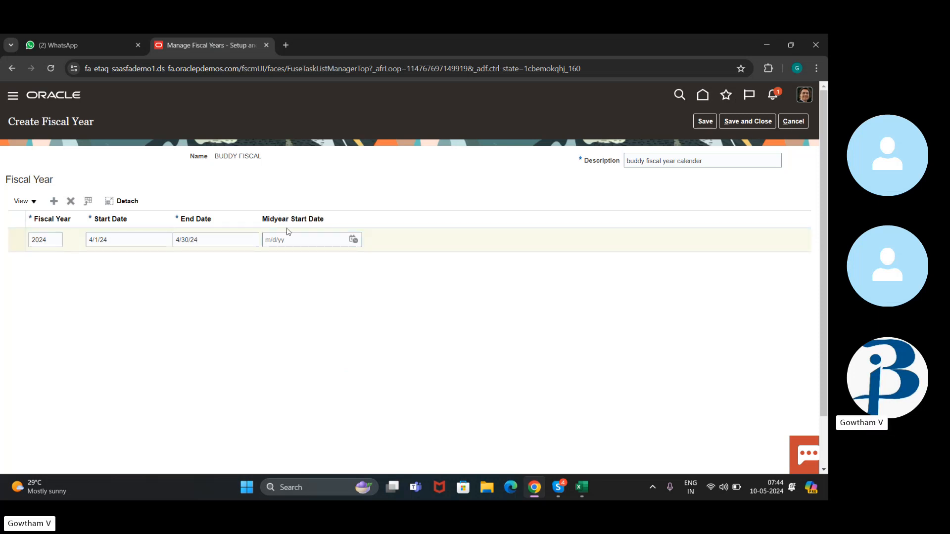
# Add a 2025 row to the BUDDY FISCAL fiscal year, then save and close the definition.
pyautogui.click(55, 201)
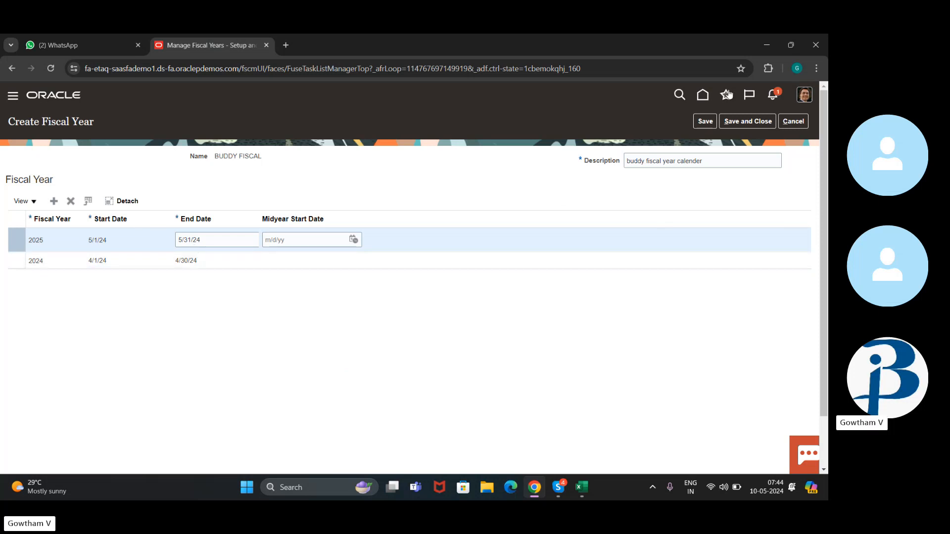
pyautogui.click(705, 121)
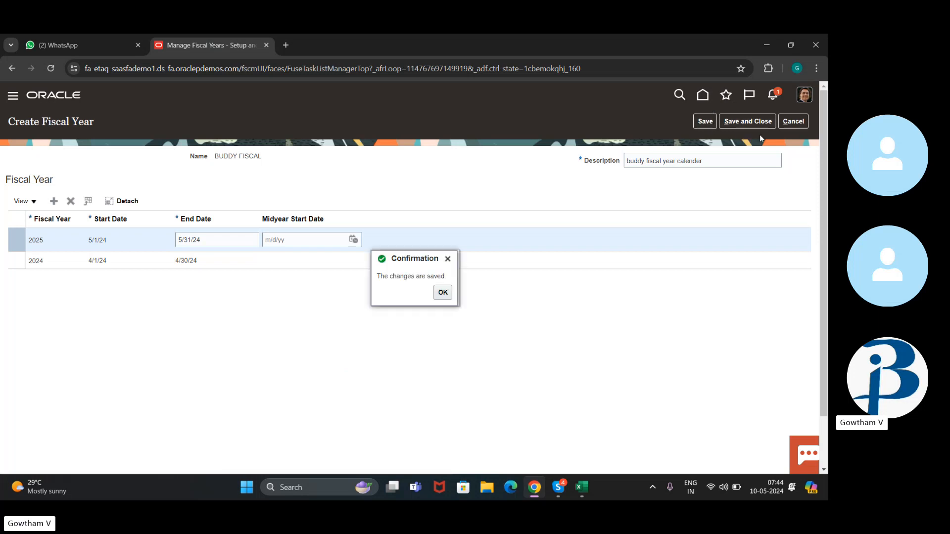
pyautogui.click(442, 293)
pyautogui.click(764, 122)
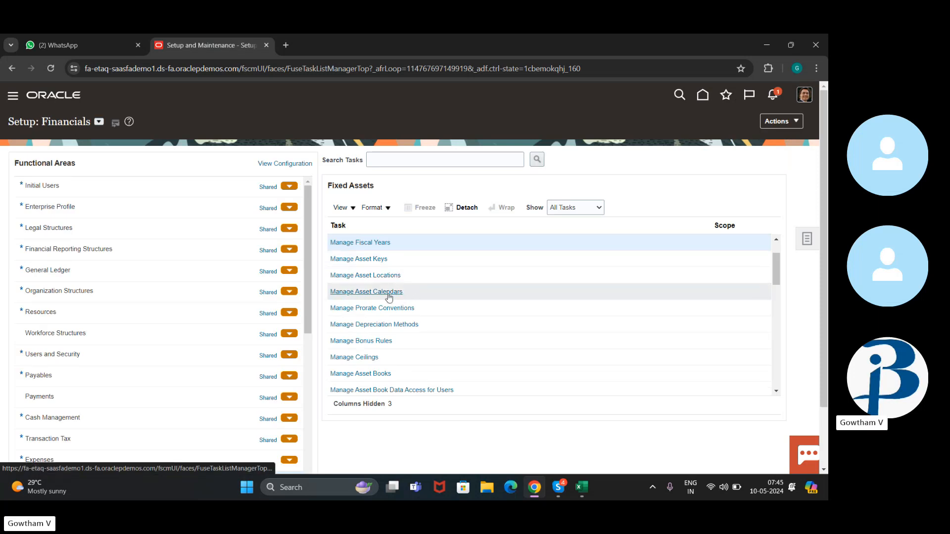
# Create a new calendar in the Manage Asset Calendars task and name it "buddy cal".
pyautogui.click(389, 294)
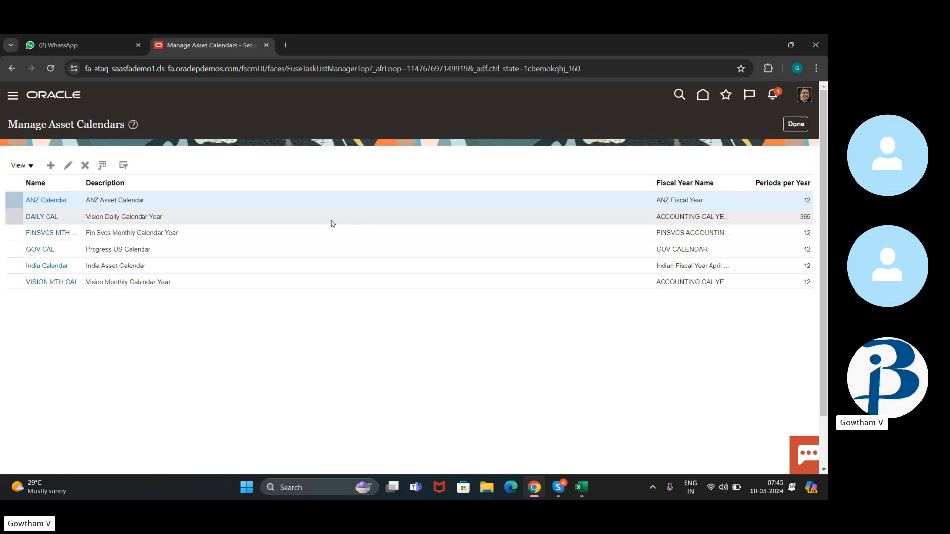
pyautogui.click(56, 169)
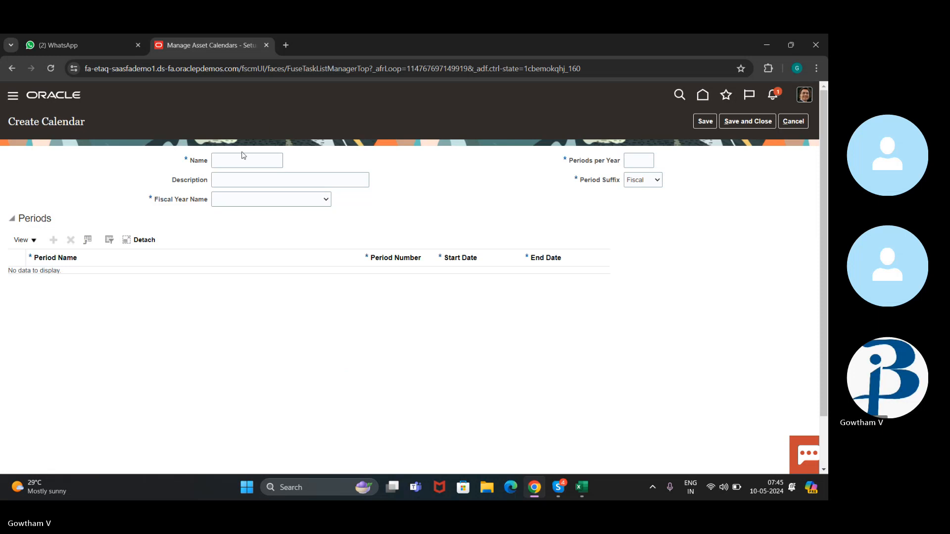
pyautogui.click(240, 163)
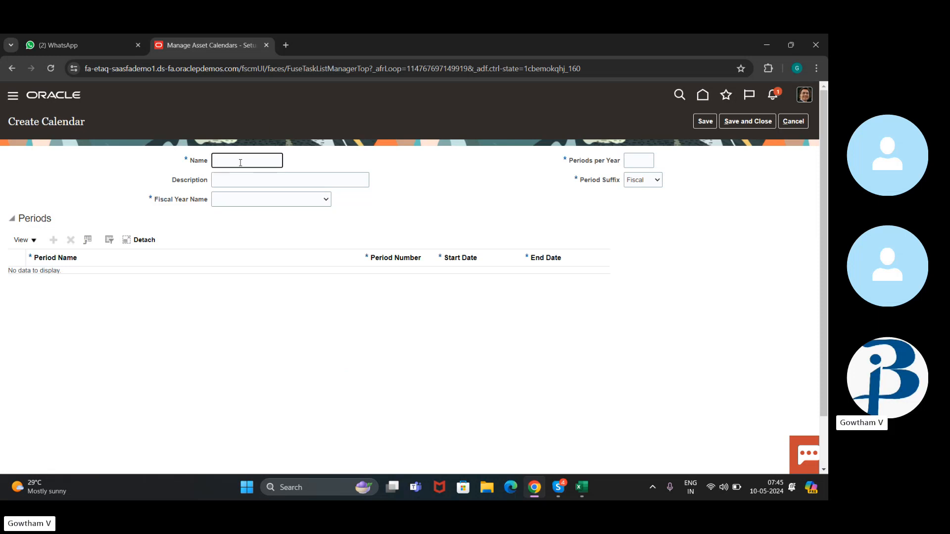
pyautogui.write('buddy cal')
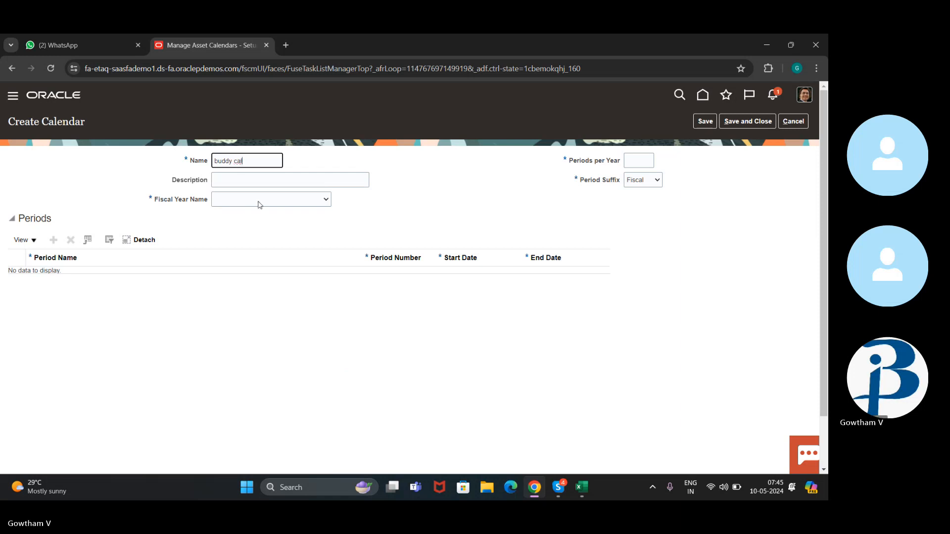
# Assign the BUDDY FISCAL fiscal year to the calendar and set its periods per year to 12.
pyautogui.click(236, 200)
pyautogui.click(271, 235)
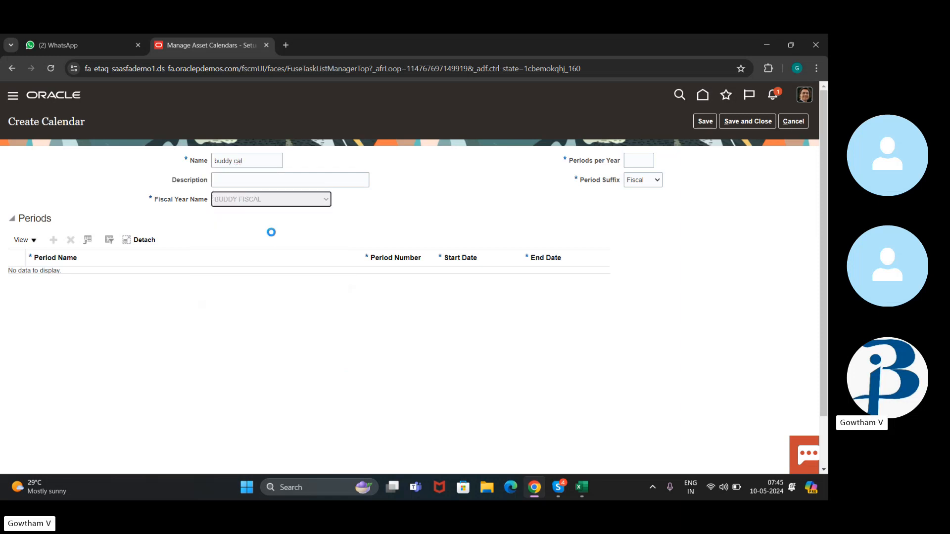
pyautogui.click(643, 160)
pyautogui.write('12')
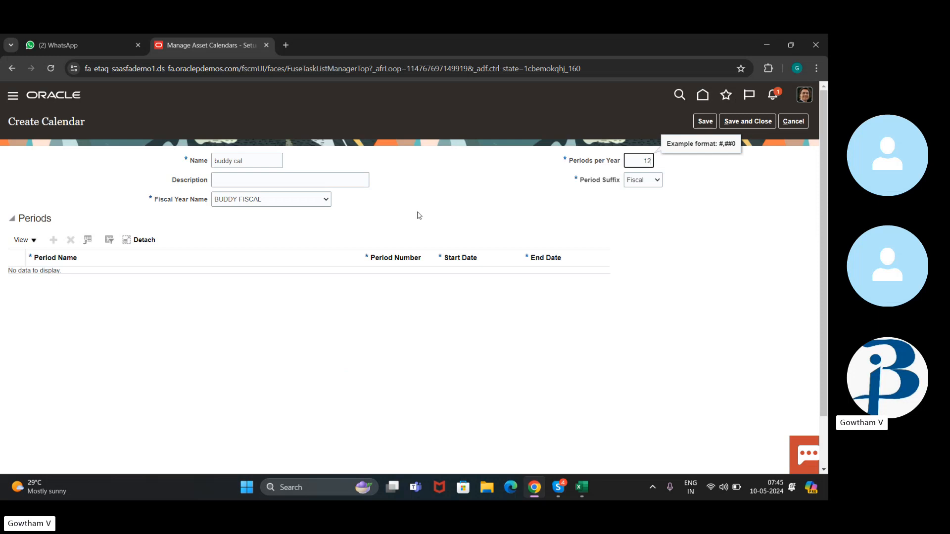
pyautogui.click(448, 292)
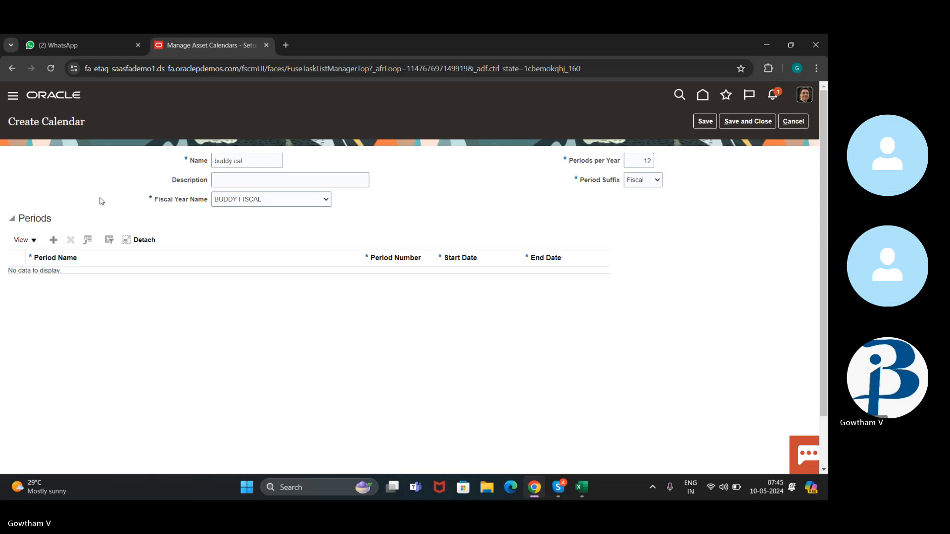
# Add the first period to the buddy cal calendar and name it APR-24.
pyautogui.click(54, 241)
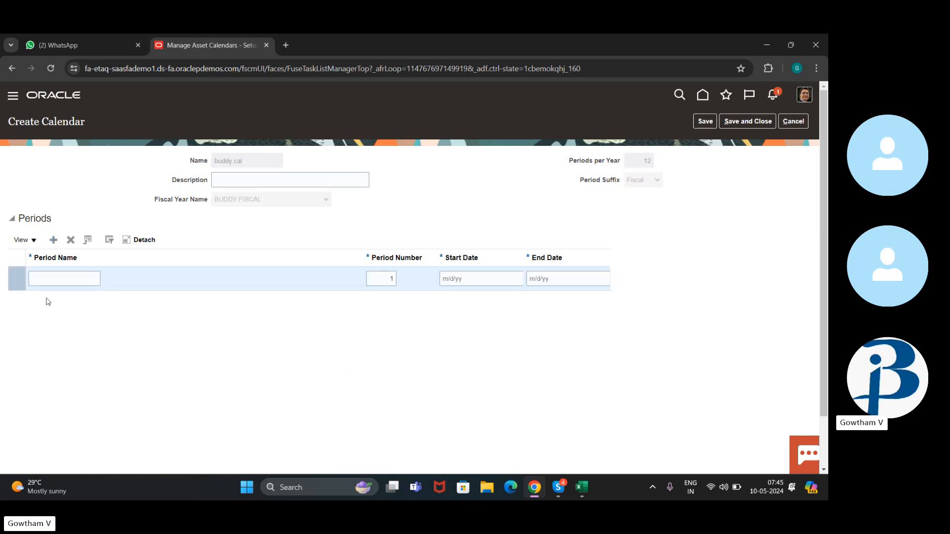
pyautogui.click(65, 280)
pyautogui.write('J')
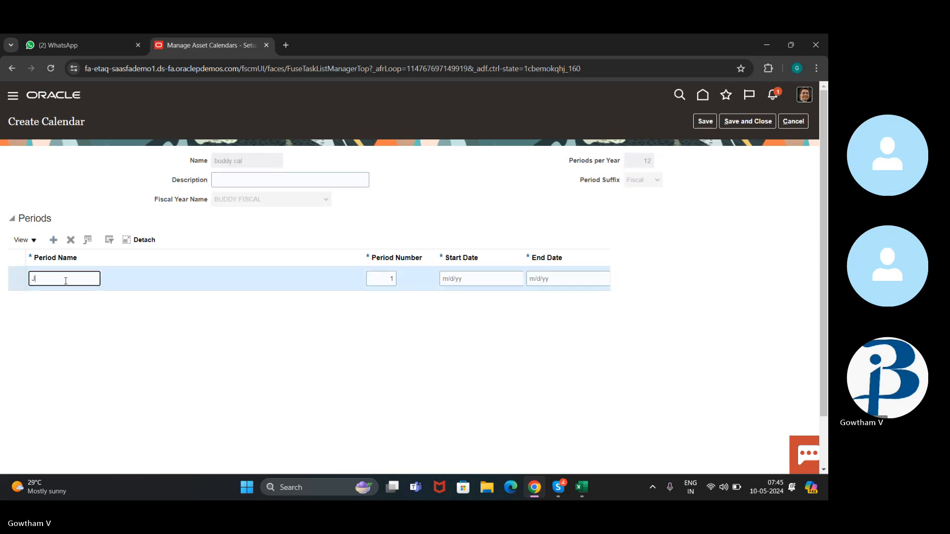
pyautogui.write('A')
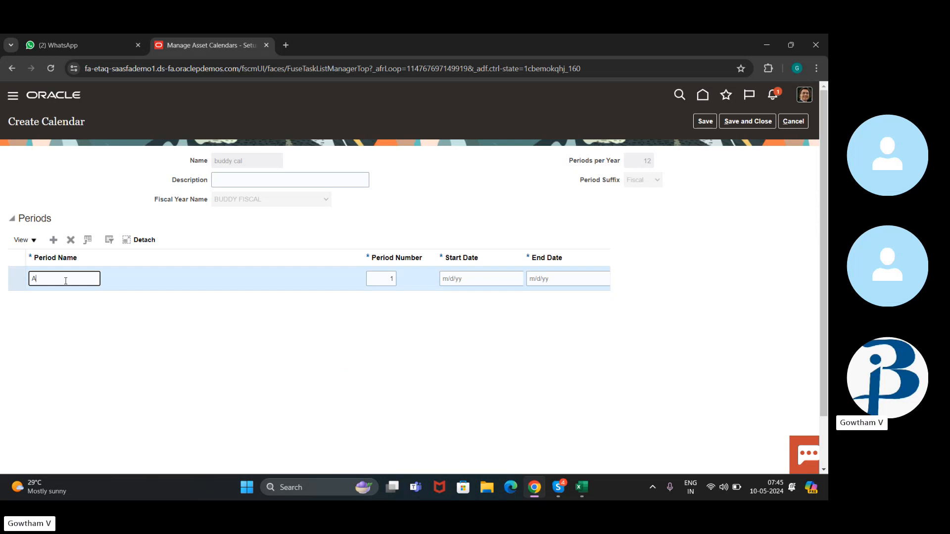
pyautogui.write('APR-')
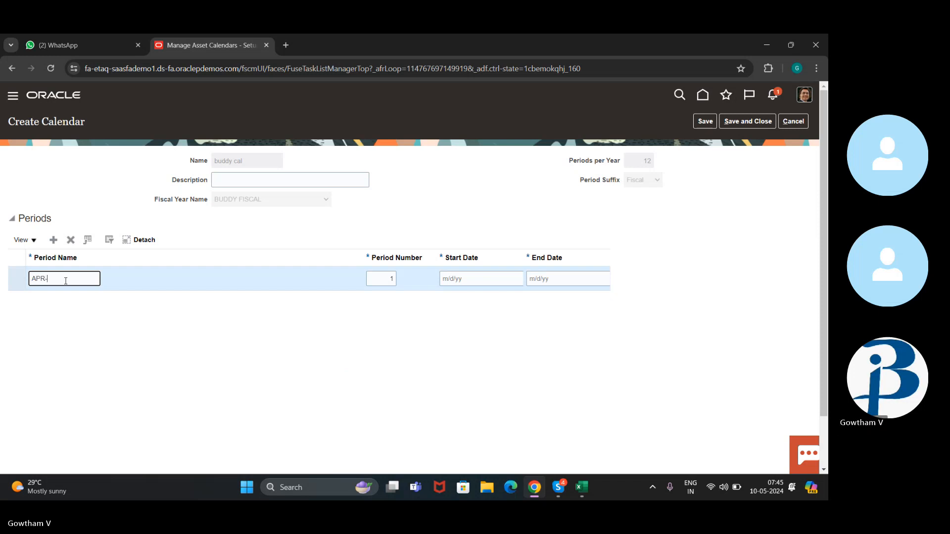
pyautogui.write('24')
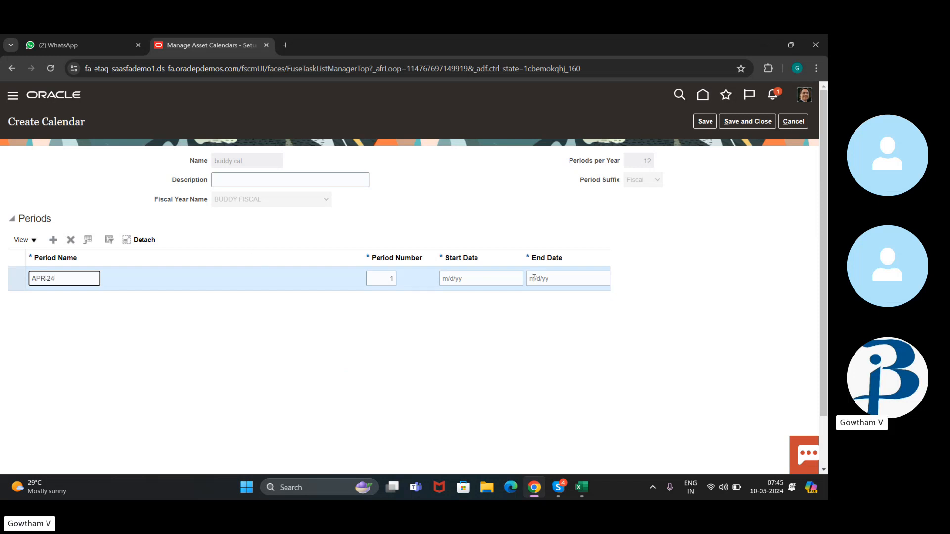
# Set the APR-24 period's start date to 4/1/24 and try 30/4/24 as its end date.
pyautogui.click(500, 276)
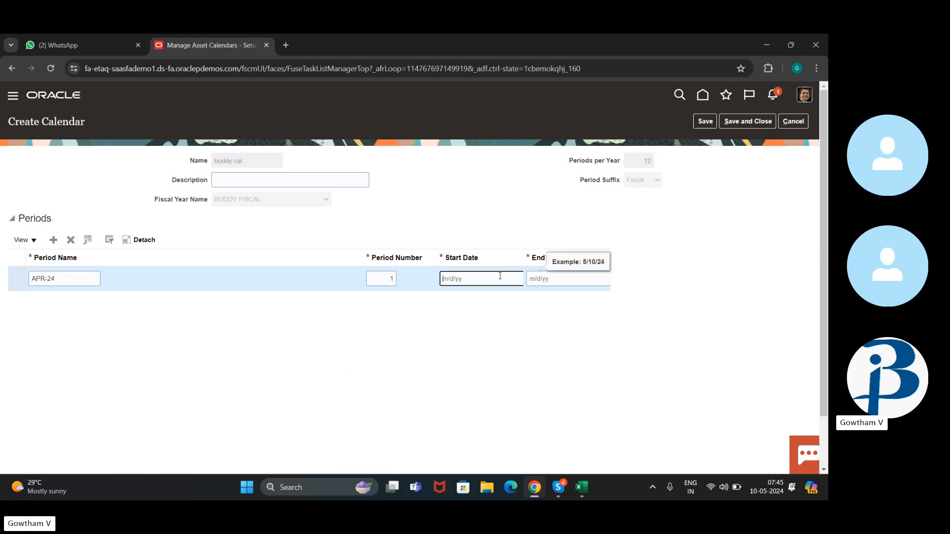
pyautogui.write('4/1/24')
pyautogui.click(542, 280)
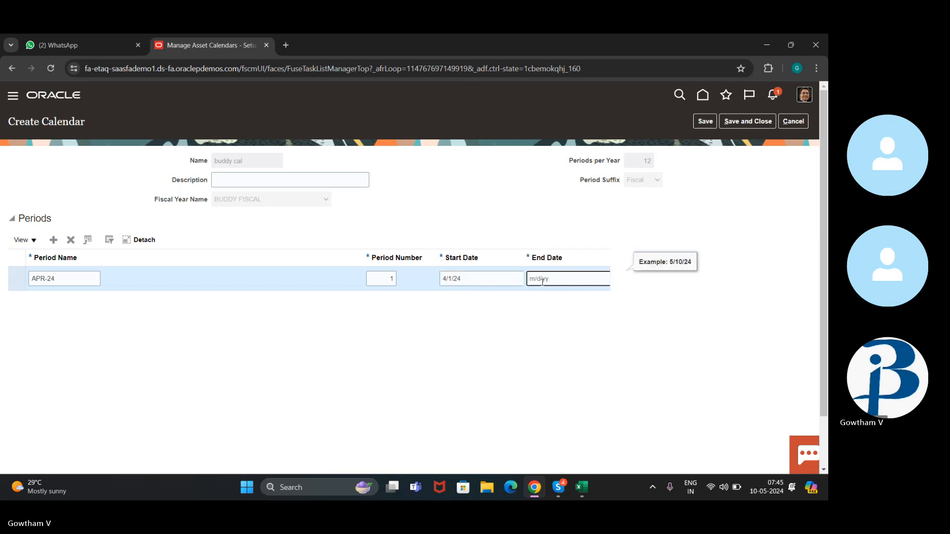
pyautogui.write('30/4/24')
pyautogui.click(54, 242)
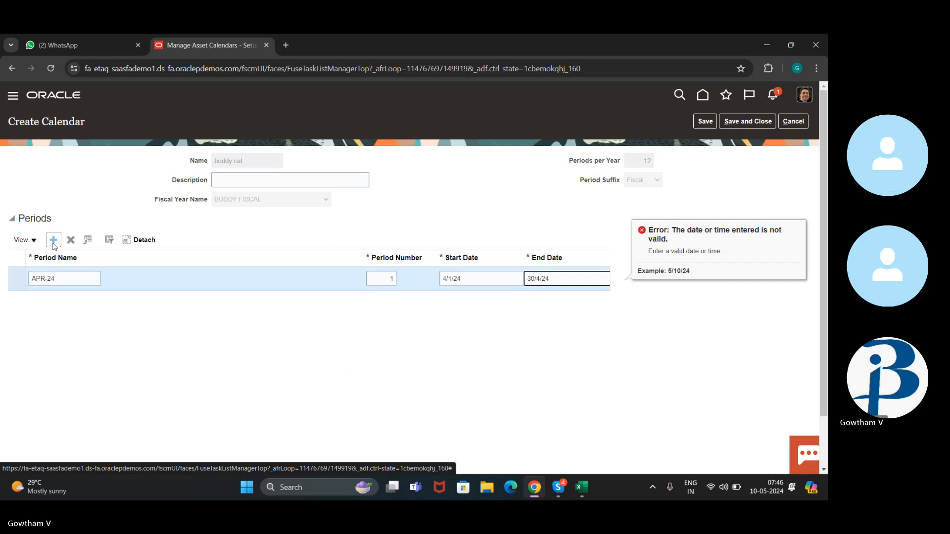
pyautogui.click(119, 350)
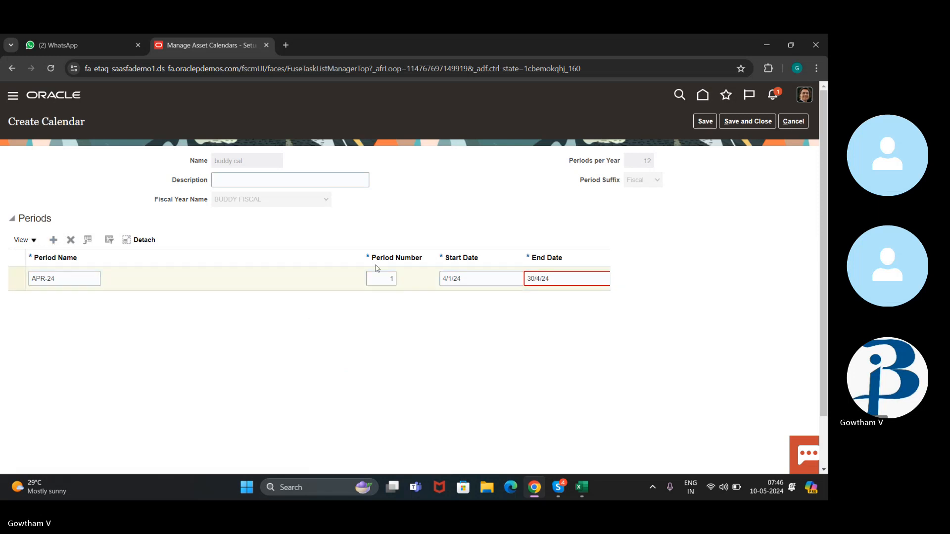
# Replace the APR-24 period's end date with 4/30/24.
pyautogui.click(589, 279)
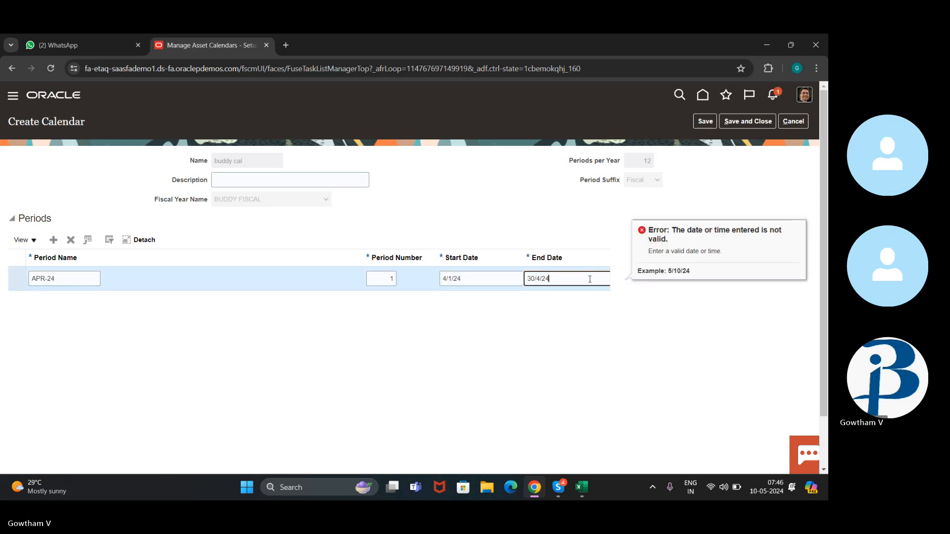
pyautogui.click(589, 279)
pyautogui.click(589, 279)
pyautogui.press('BackSpace')
pyautogui.press('BackSpace')
pyautogui.press('BackSpace')
pyautogui.press('BackSpace')
pyautogui.press('BackSpace')
pyautogui.press('BackSpace')
pyautogui.write('4/30/24')
pyautogui.click(258, 351)
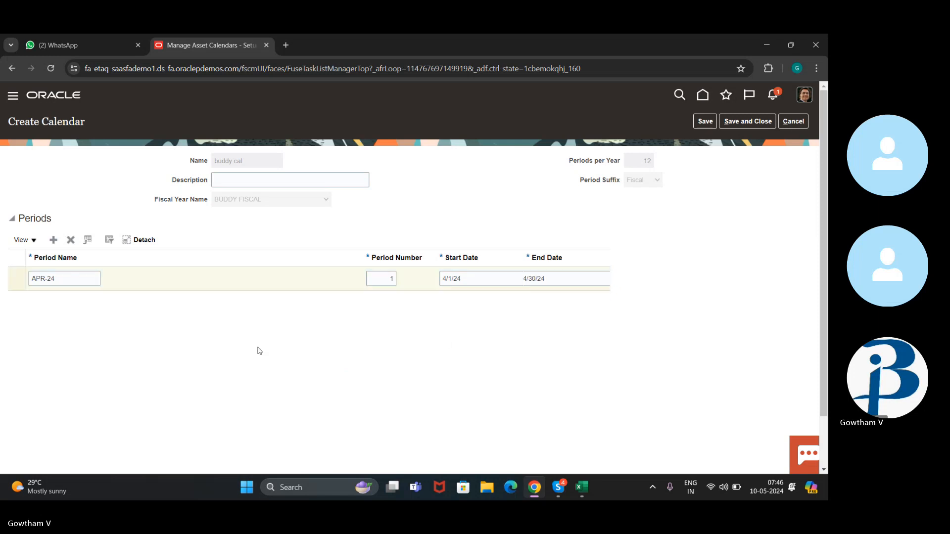
# Try to add another period to the calendar, then try again with the APR-24 end date set to 4/19/25.
pyautogui.click(54, 241)
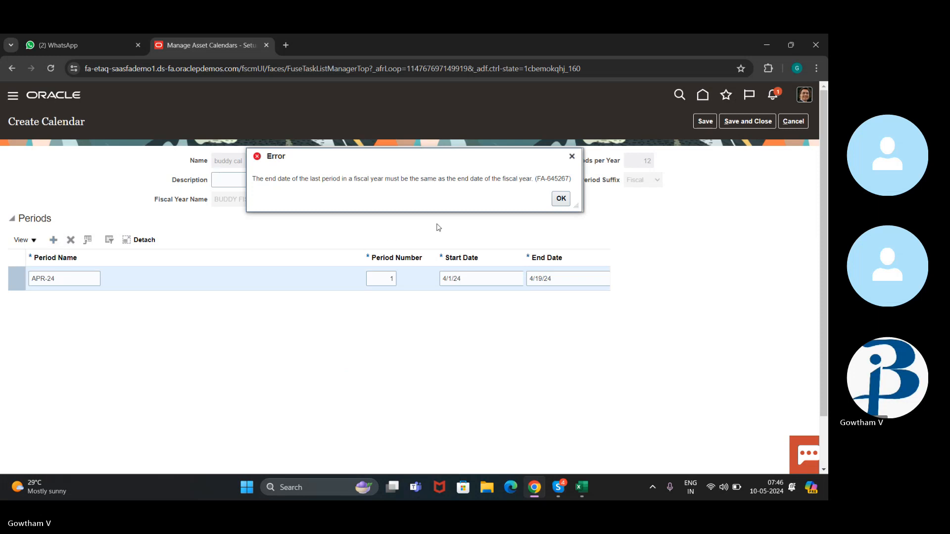
pyautogui.click(561, 199)
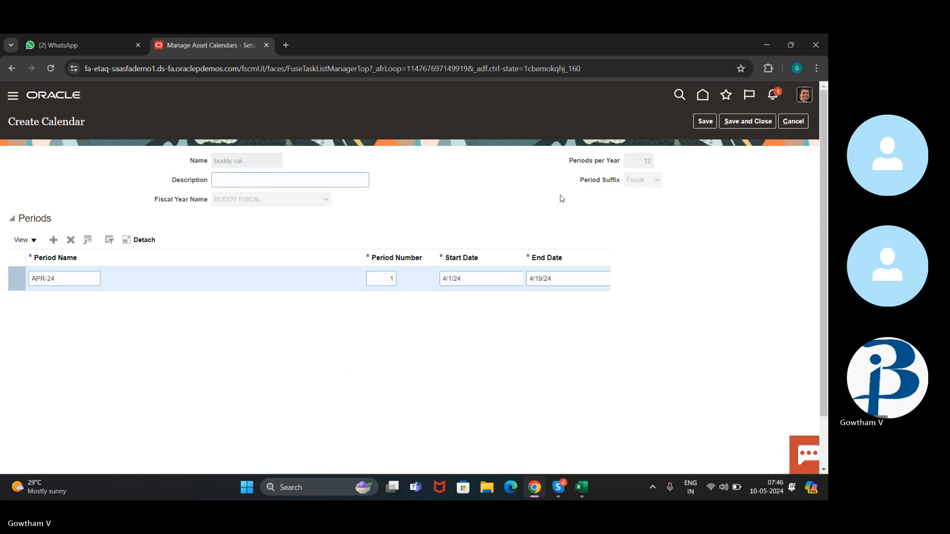
pyautogui.click(581, 280)
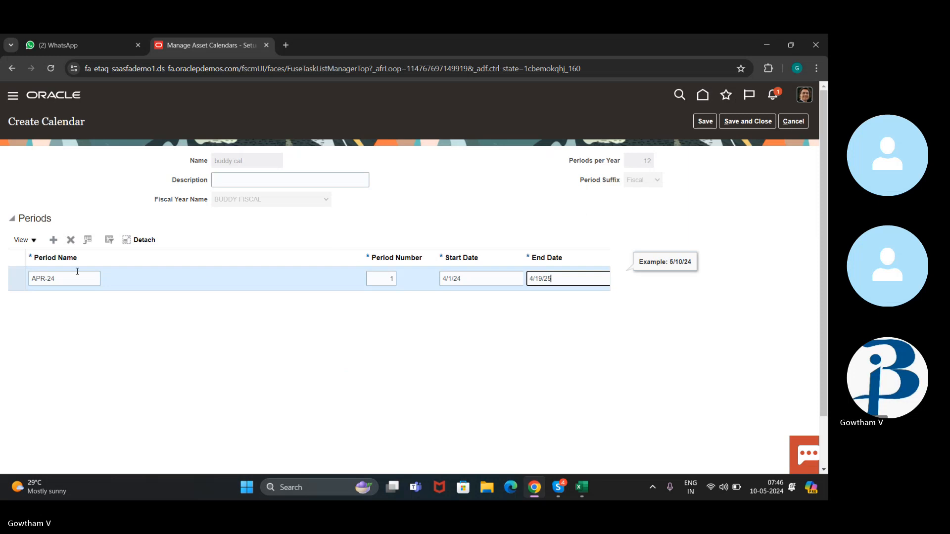
pyautogui.click(157, 380)
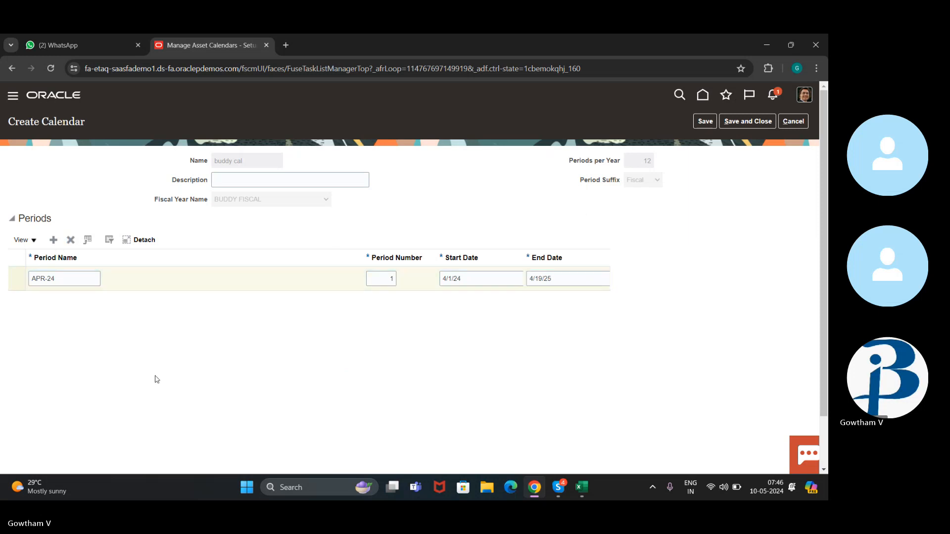
pyautogui.click(51, 240)
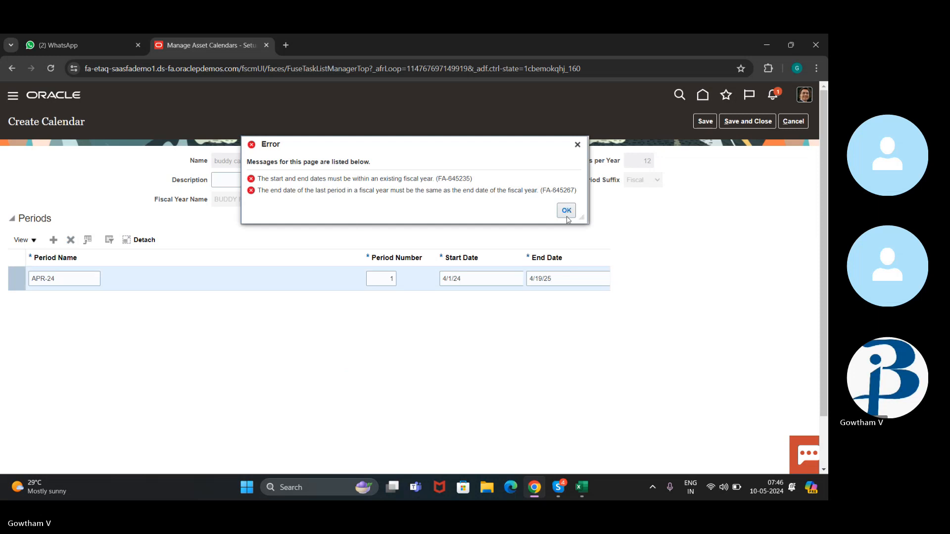
pyautogui.click(567, 210)
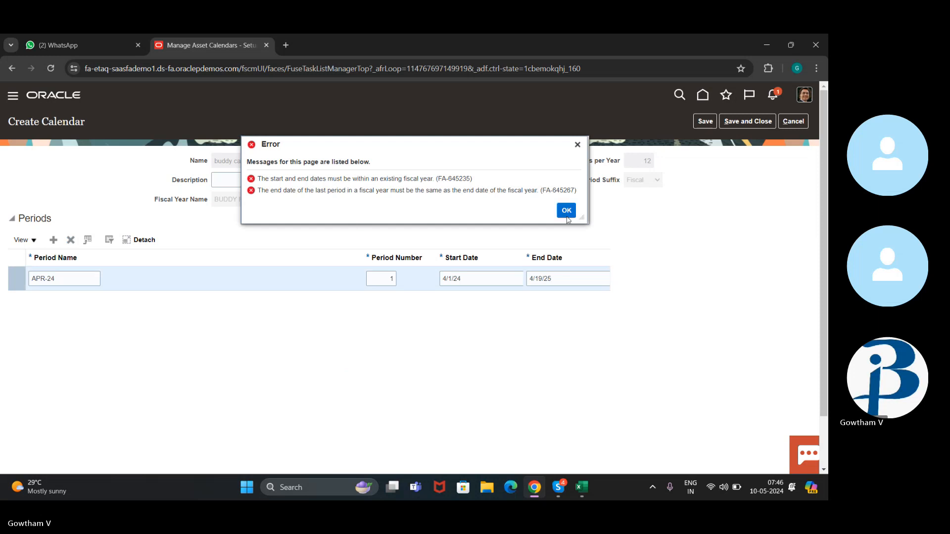
# Set the APR-24 period's end date to 4/19/24 and try to save the calendar.
pyautogui.click(571, 276)
pyautogui.write('4/19/2')
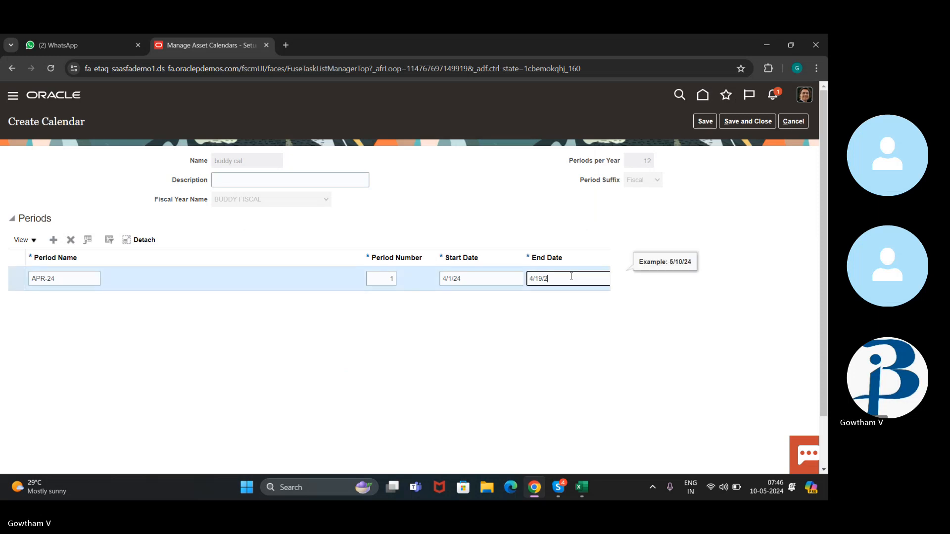
pyautogui.write('4')
pyautogui.click(541, 278)
pyautogui.press('BackSpace')
pyautogui.press('BackSpace')
pyautogui.write('30')
pyautogui.click(488, 349)
pyautogui.click(704, 119)
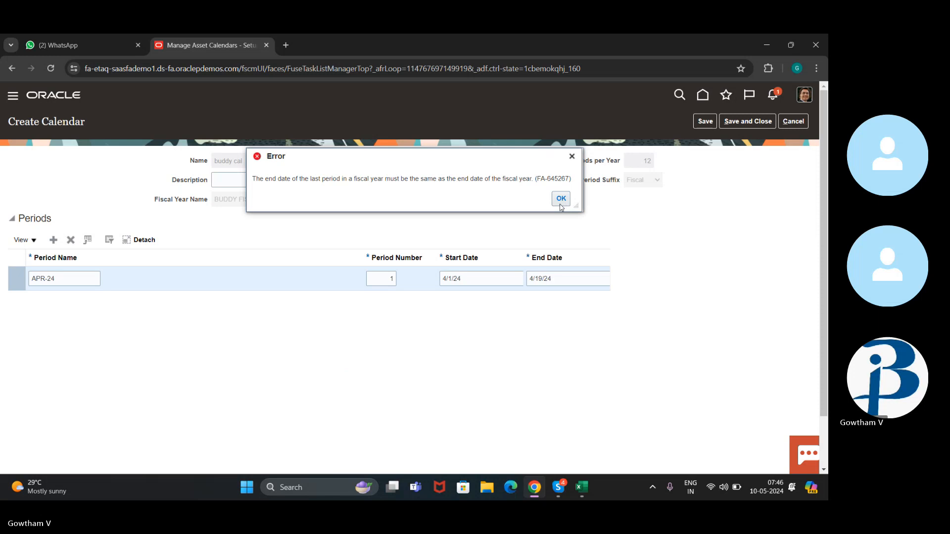
# Set the APR-24 period's end date to 4/30/24 and try to add another period to the calendar.
pyautogui.click(561, 205)
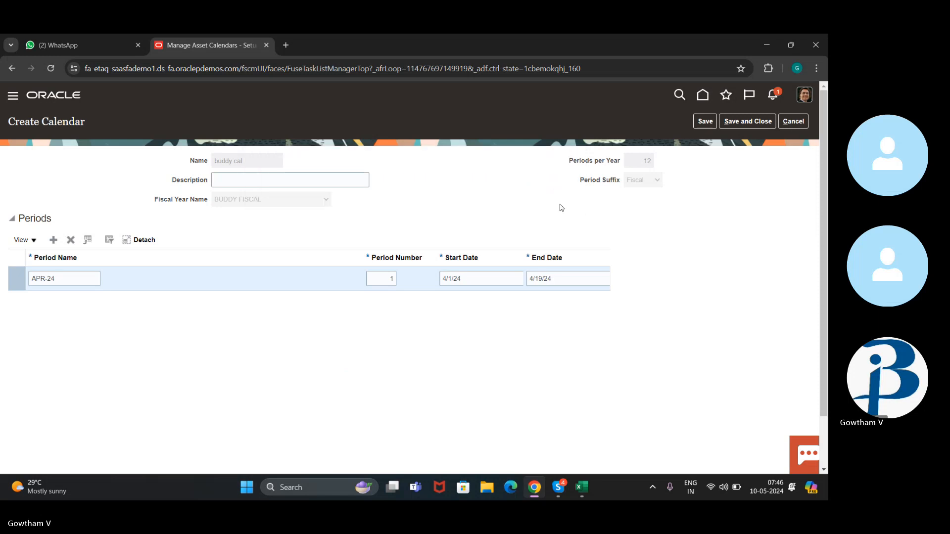
pyautogui.click(539, 280)
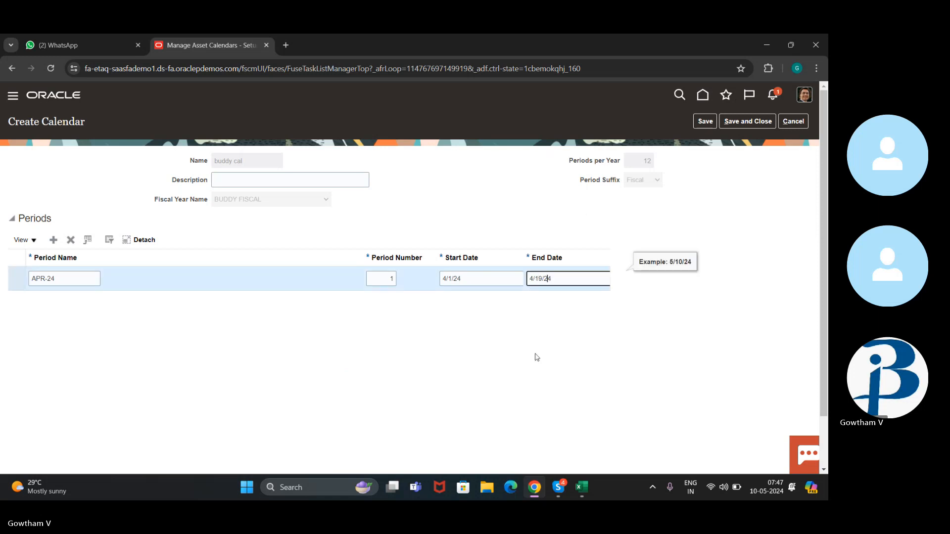
pyautogui.press('BackSpace')
pyautogui.press('BackSpace')
pyautogui.press('BackSpace')
pyautogui.press('BackSpace')
pyautogui.press('BackSpace')
pyautogui.write('4')
pyautogui.press('BackSpace')
pyautogui.press('BackSpace')
pyautogui.write('4/30/24')
pyautogui.click(350, 313)
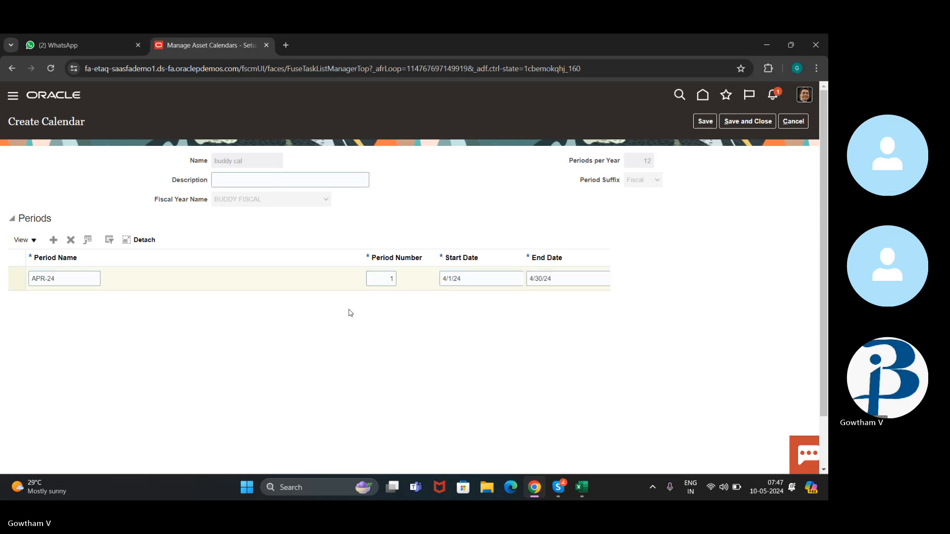
pyautogui.click(55, 242)
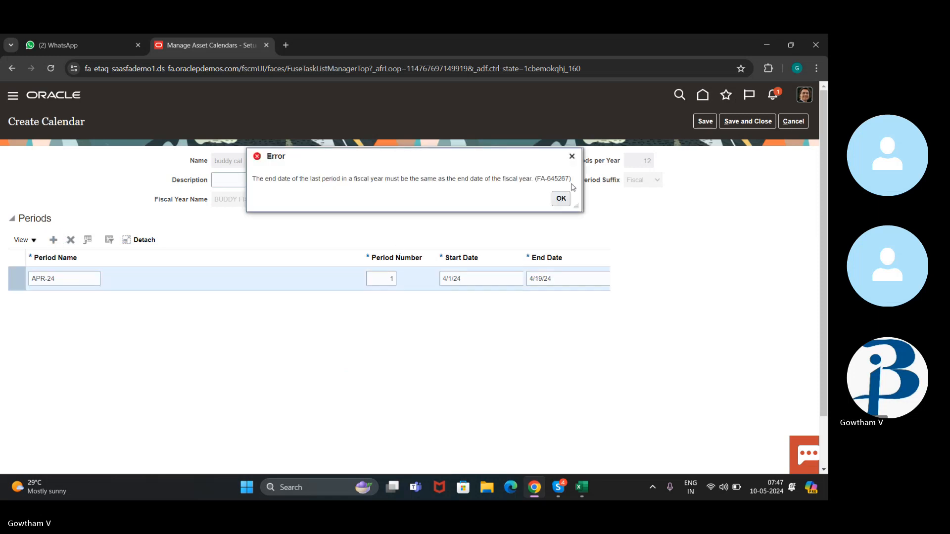
pyautogui.click(561, 198)
# Clear the APR-24 end date, try 4/1/25 as the start date, and discard the unsaved calendar.
pyautogui.click(552, 279)
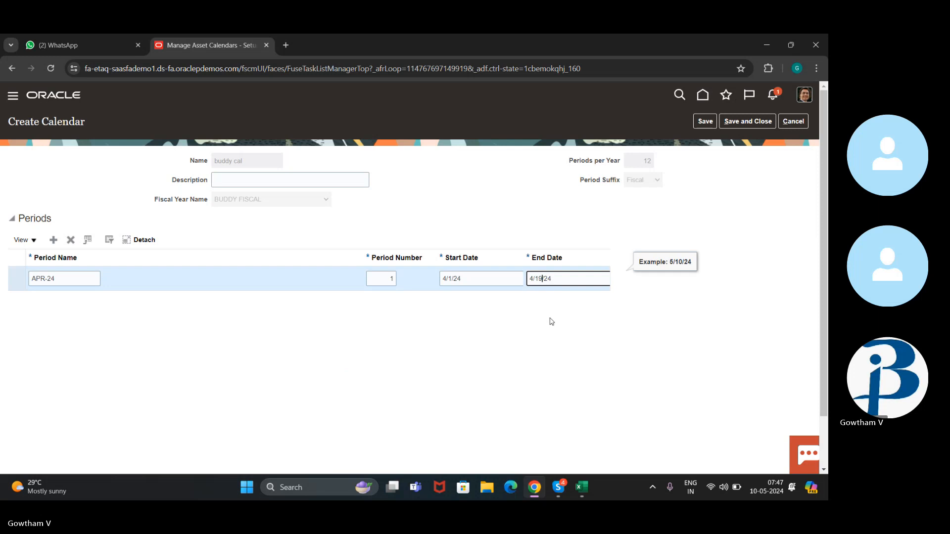
pyautogui.press('BackSpace')
pyautogui.press('BackSpace')
pyautogui.press('BackSpace')
pyautogui.press('BackSpace')
pyautogui.press('BackSpace')
pyautogui.press('BackSpace')
pyautogui.press('BackSpace')
pyautogui.click(475, 279)
pyautogui.write('5')
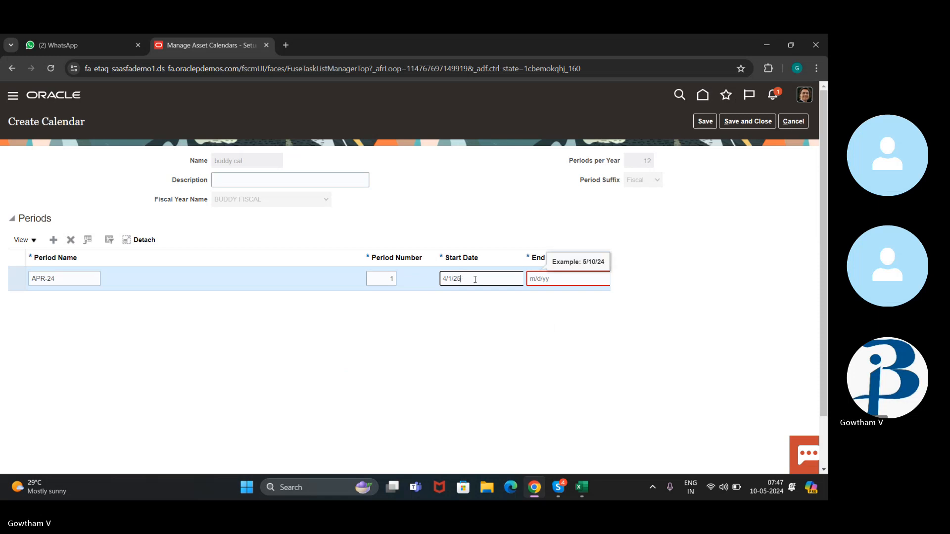
pyautogui.click(551, 281)
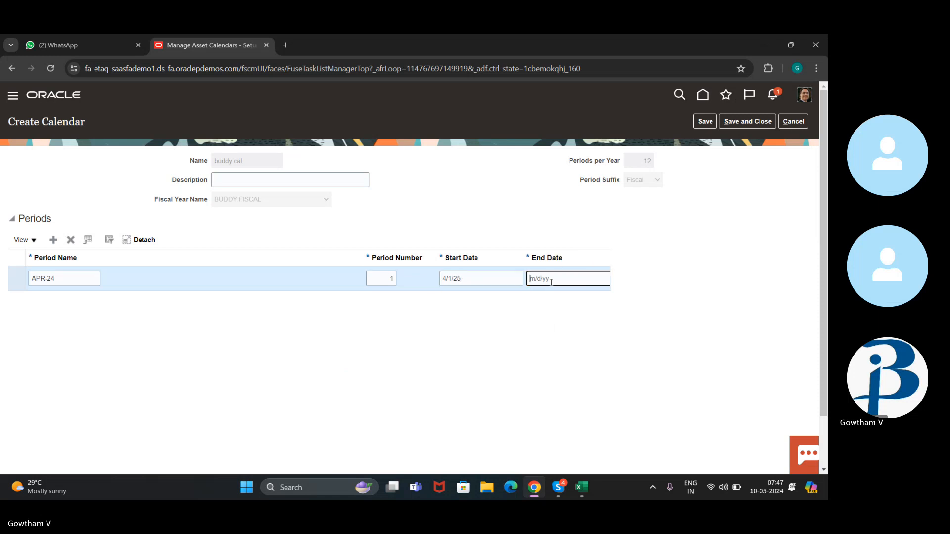
pyautogui.click(794, 121)
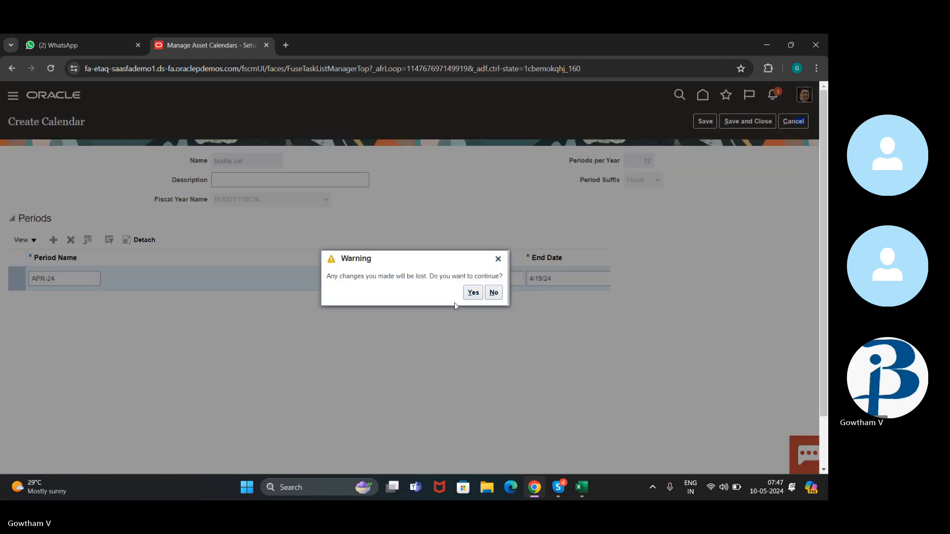
pyautogui.click(472, 292)
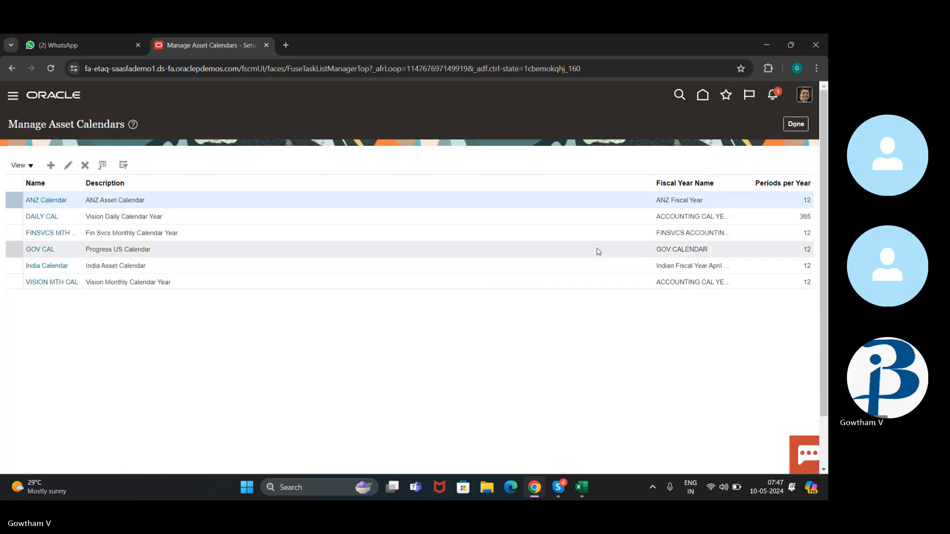
# Start a new asset calendar named "buddy cal" using ANZ Fiscal Year with 12 periods per year.
pyautogui.click(51, 165)
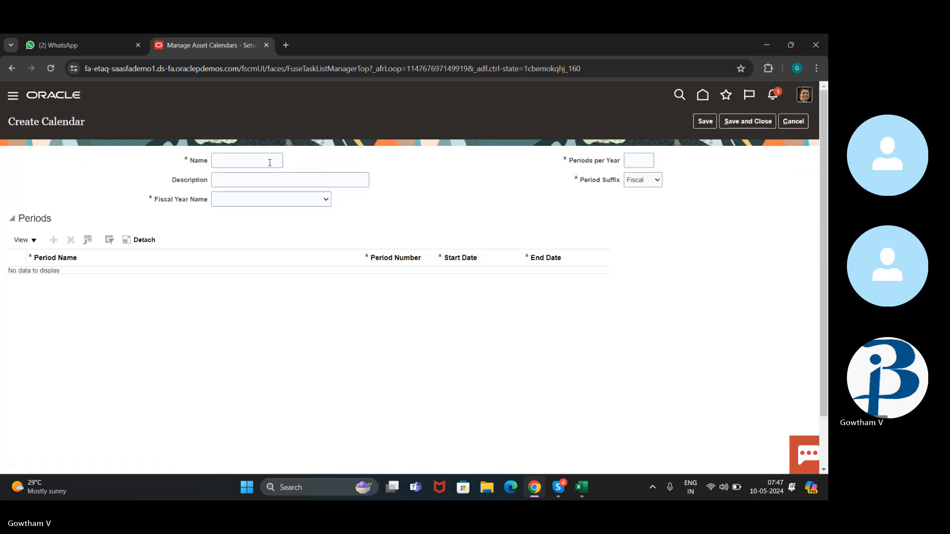
pyautogui.click(251, 161)
pyautogui.write('buddy cal')
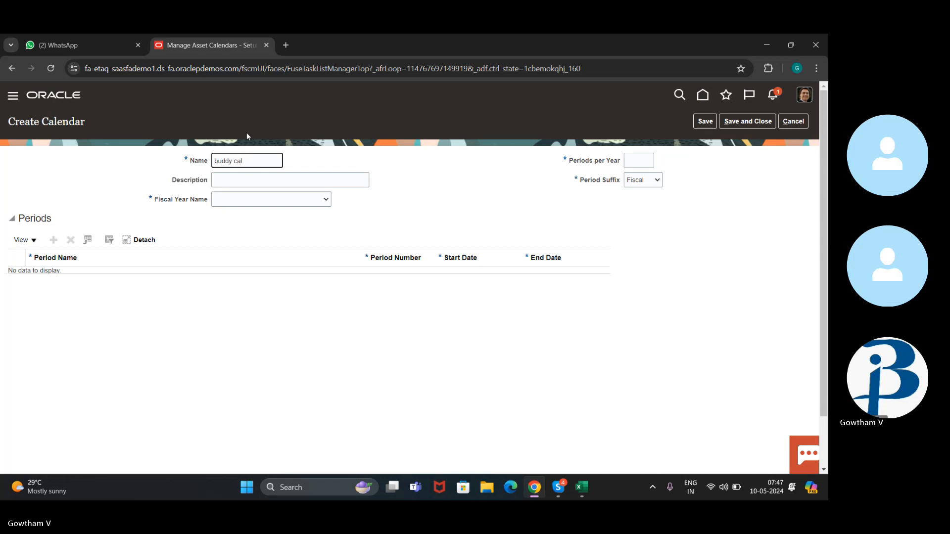
pyautogui.click(295, 198)
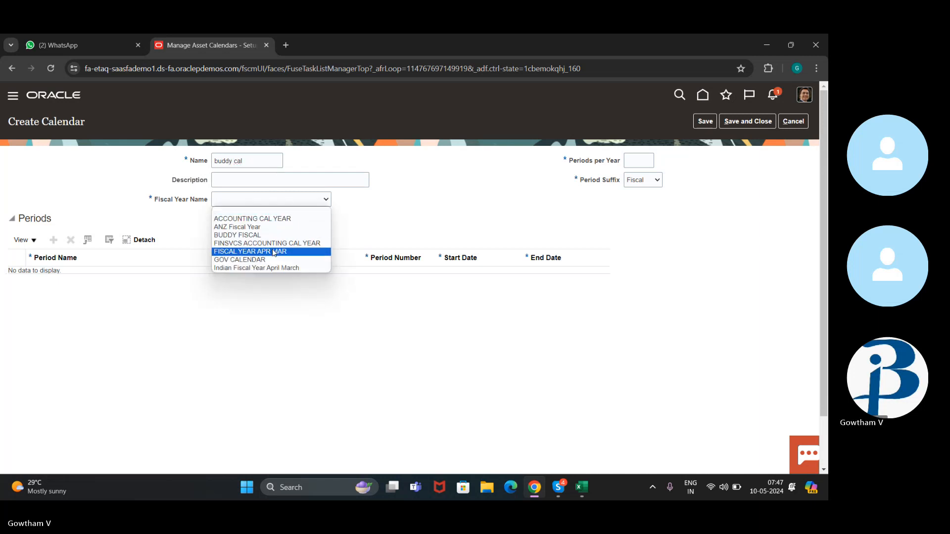
pyautogui.click(284, 227)
pyautogui.click(645, 158)
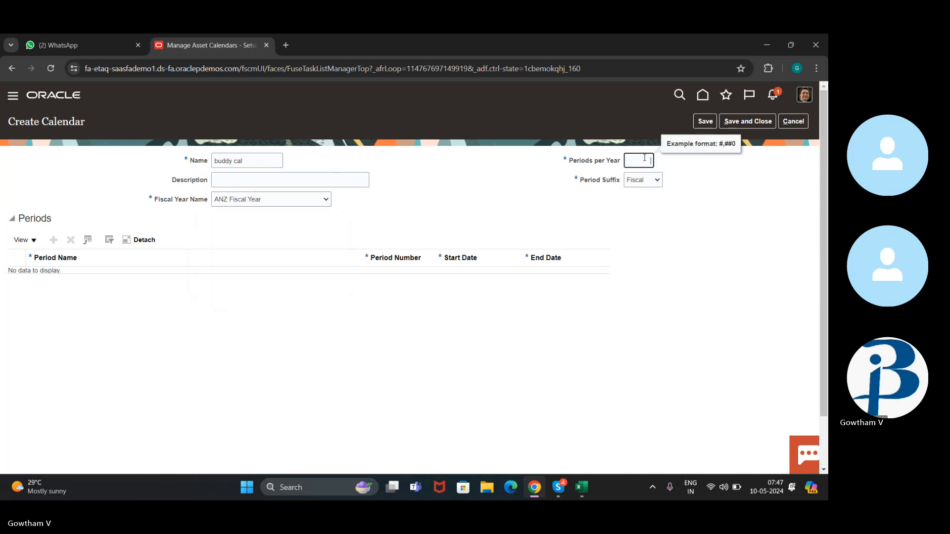
pyautogui.click(539, 237)
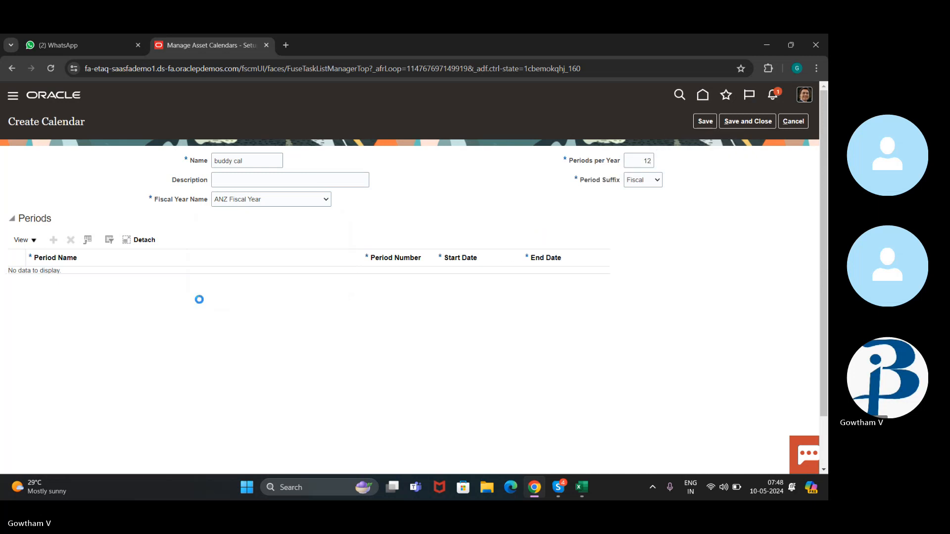
# Add a period named "apr 24" starting 4/1/24 and try to save it with end date 3/30/24.
pyautogui.click(53, 240)
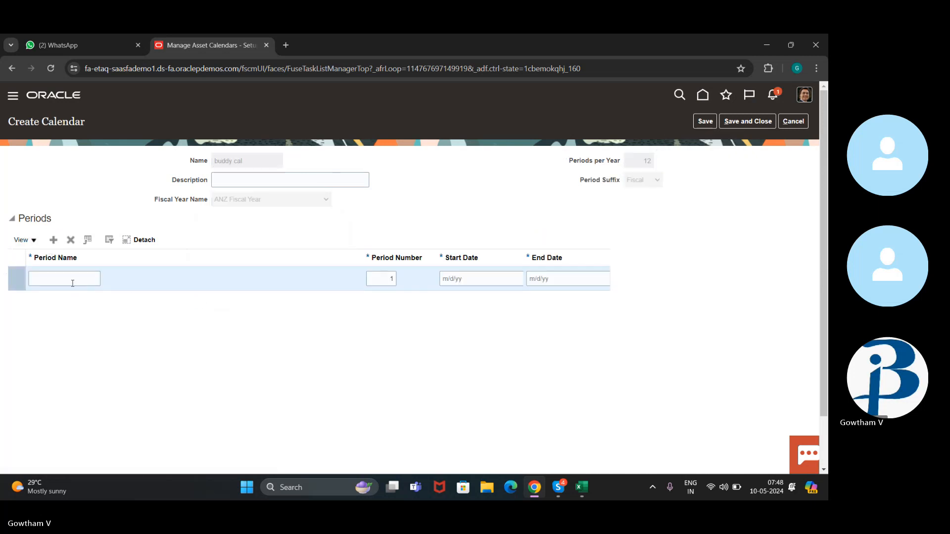
pyautogui.click(73, 281)
pyautogui.write('apr')
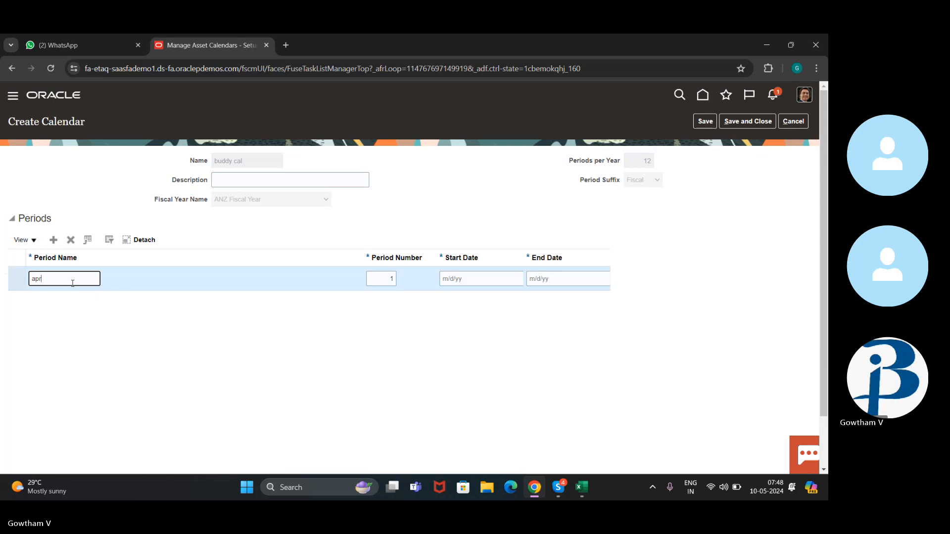
pyautogui.write(' 24')
pyautogui.click(476, 278)
pyautogui.write('apr')
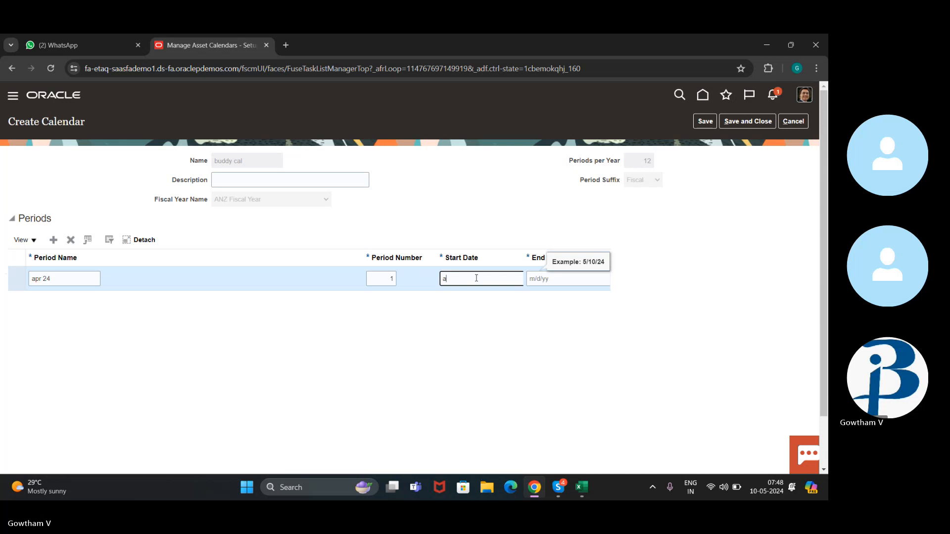
pyautogui.press('BackSpace')
pyautogui.write('4/1/24')
pyautogui.press('Tab')
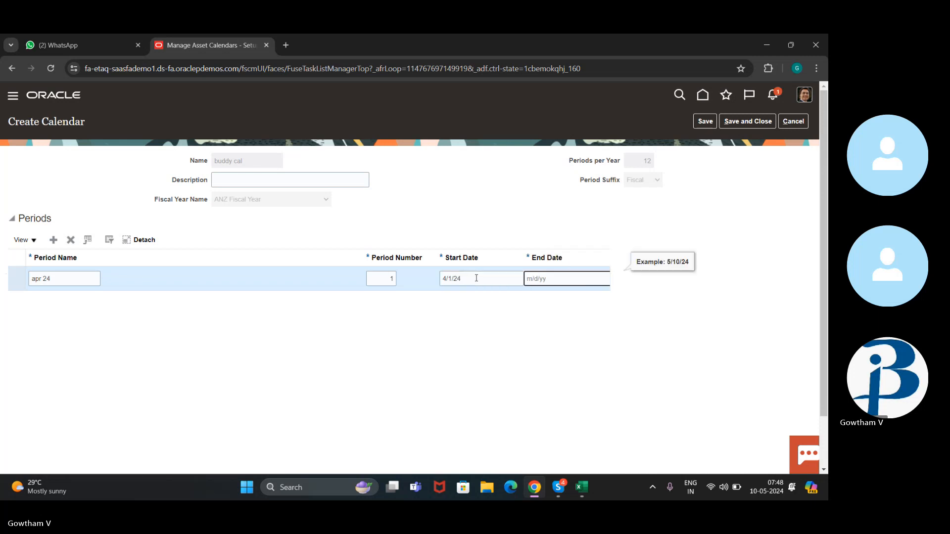
pyautogui.write('3/30/24')
pyautogui.click(705, 122)
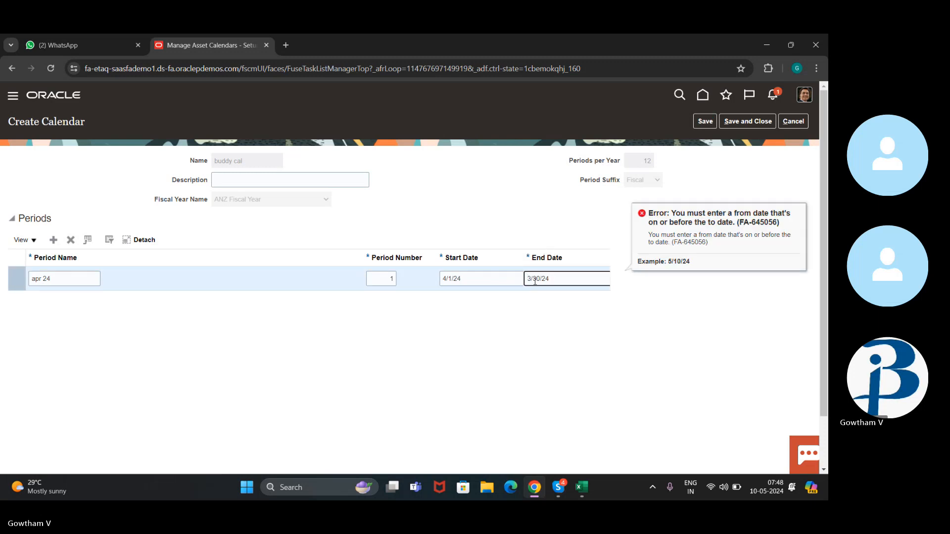
# Correct the first period's end date to 4/30/24 and try to save the calendar.
pyautogui.click(531, 278)
pyautogui.write('4')
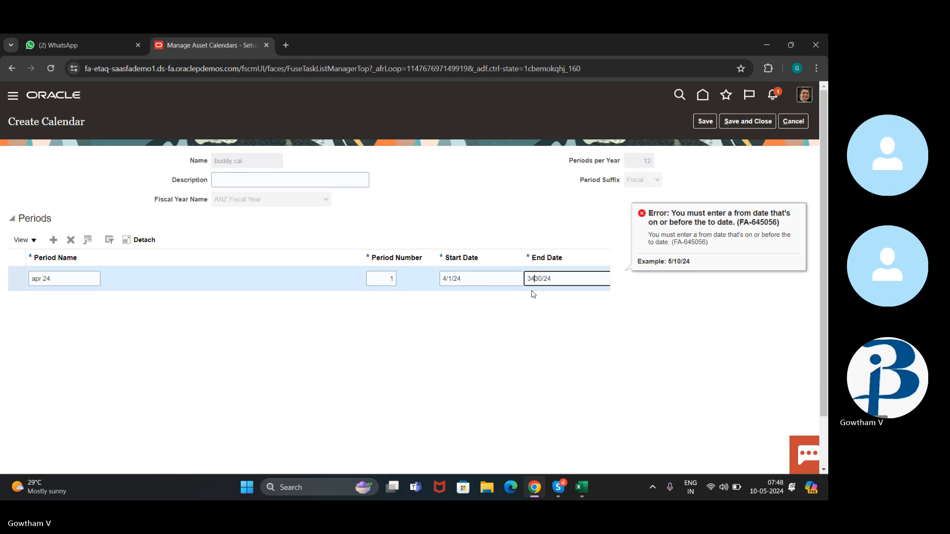
pyautogui.press('BackSpace')
pyautogui.write('/')
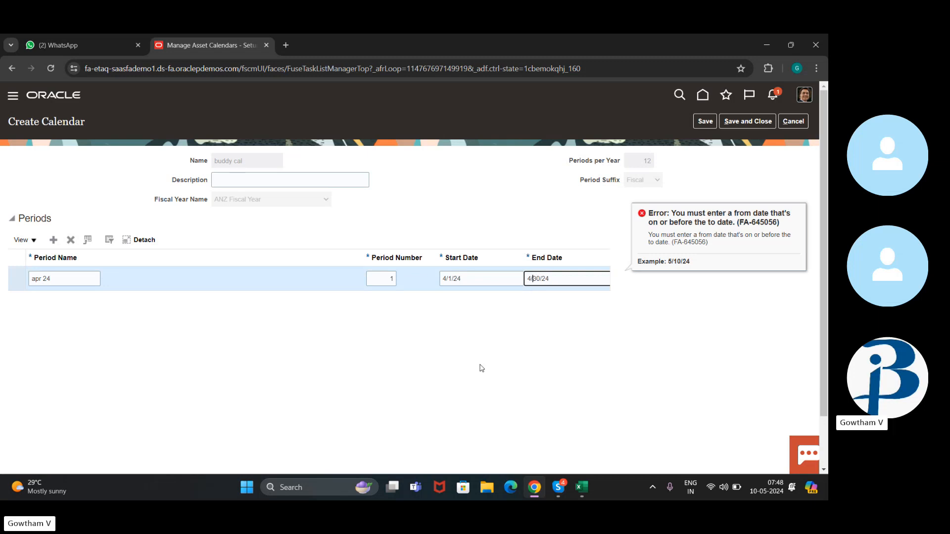
pyautogui.click(699, 124)
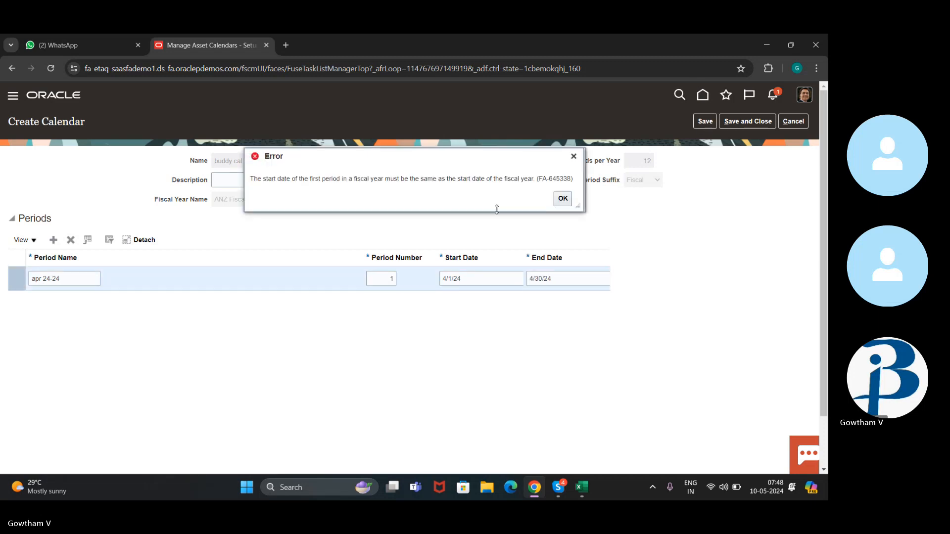
pyautogui.click(570, 203)
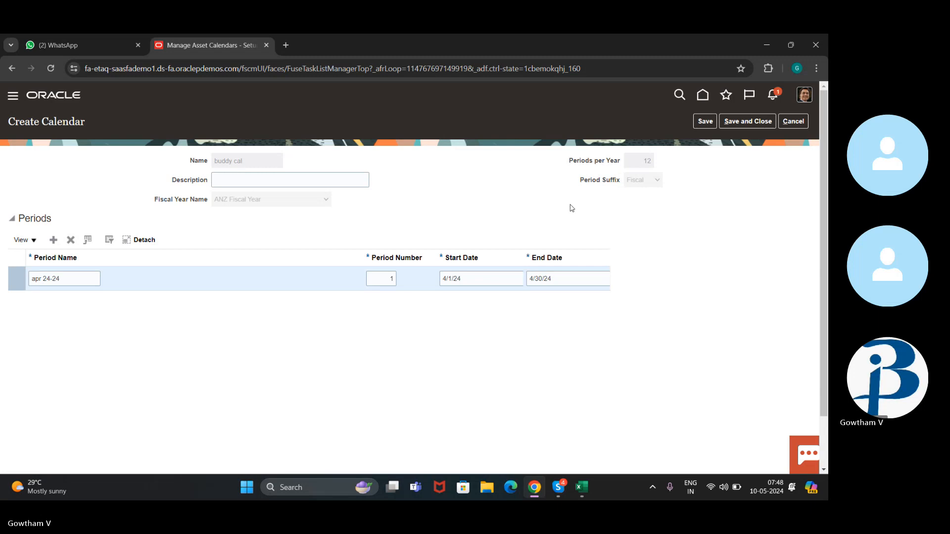
# Clear the first period's end date and re-enter it as 04/30/2024.
pyautogui.click(570, 280)
pyautogui.press('BackSpace')
pyautogui.press('BackSpace')
pyautogui.press('BackSpace')
pyautogui.press('BackSpace')
pyautogui.press('BackSpace')
pyautogui.press('BackSpace')
pyautogui.press('BackSpace')
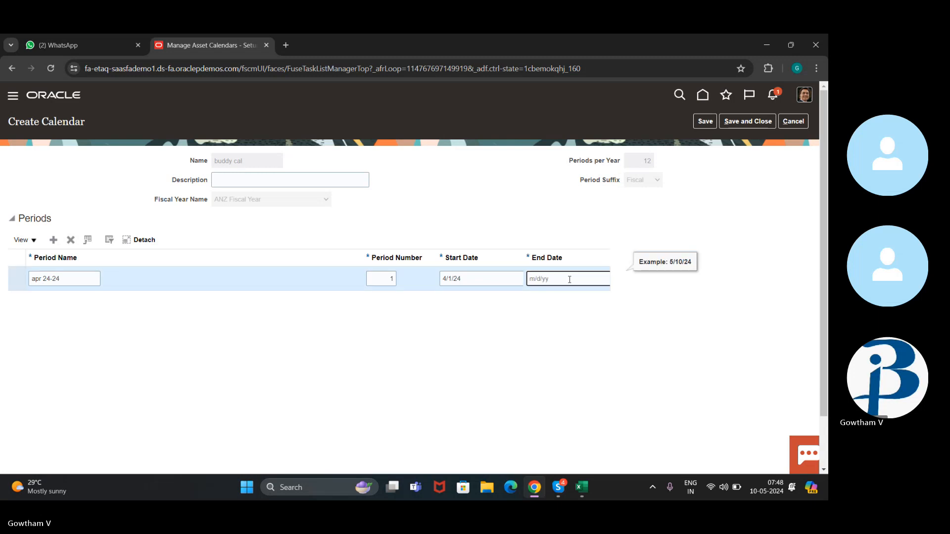
pyautogui.write('04/30/2024')
# Re-enter the period's start date as 4/1/24, then try to save the calendar and add another period.
pyautogui.click(472, 280)
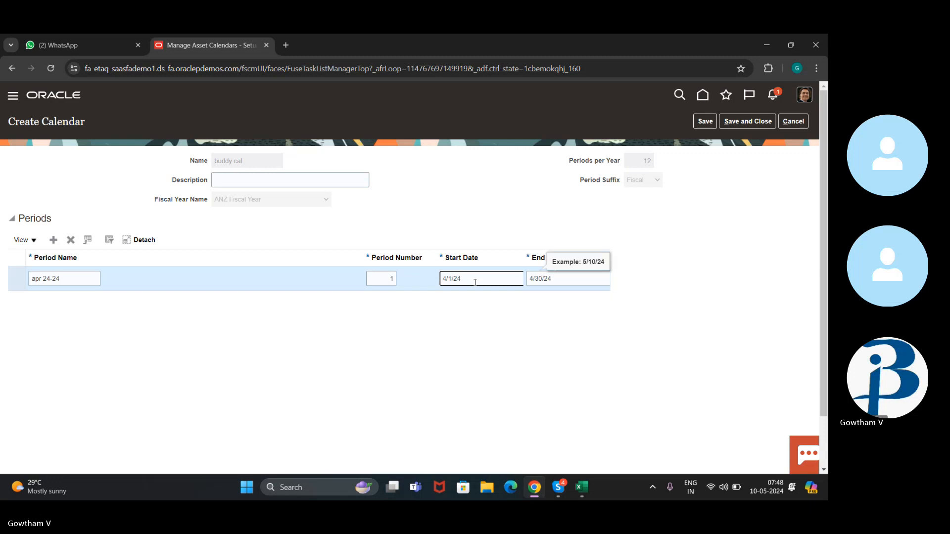
pyautogui.write('4/1/2024')
pyautogui.press('Left')
pyautogui.write('04/0')
pyautogui.click(705, 123)
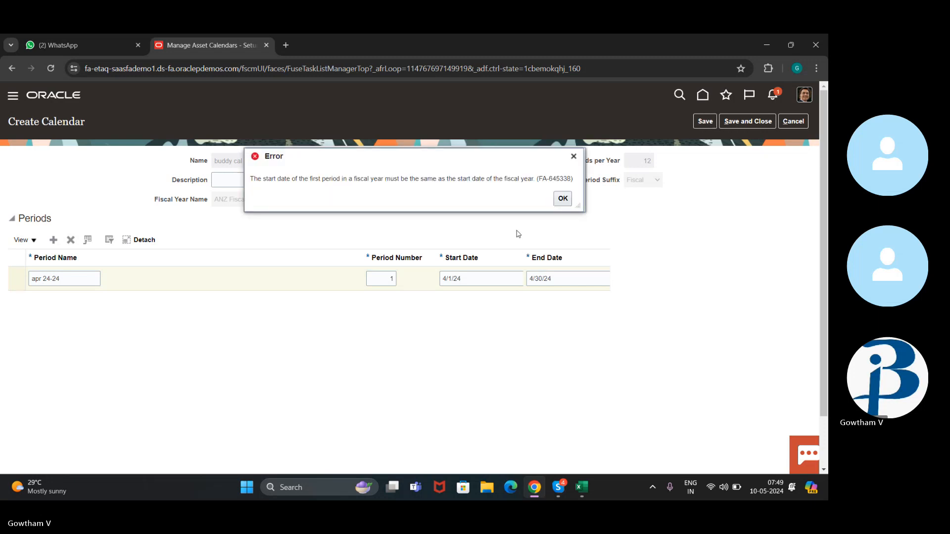
pyautogui.click(562, 199)
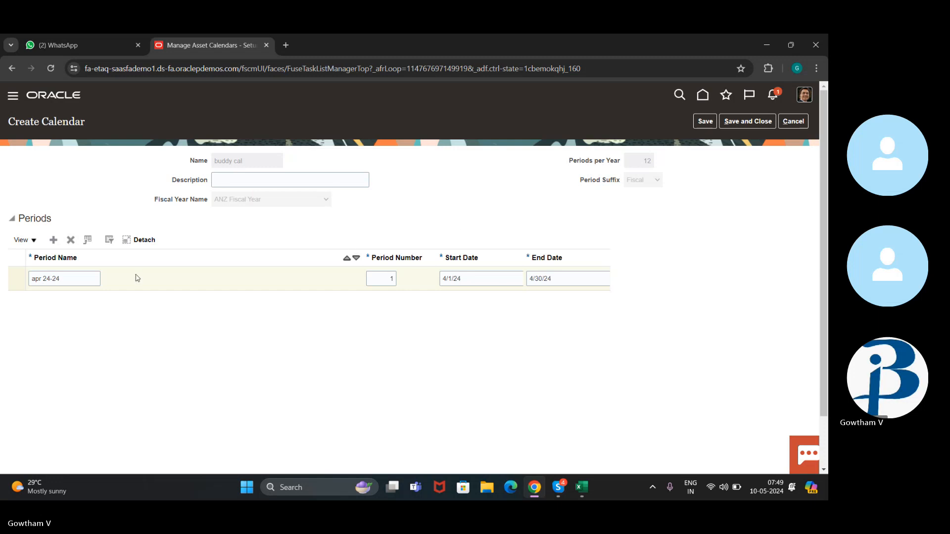
pyautogui.click(55, 241)
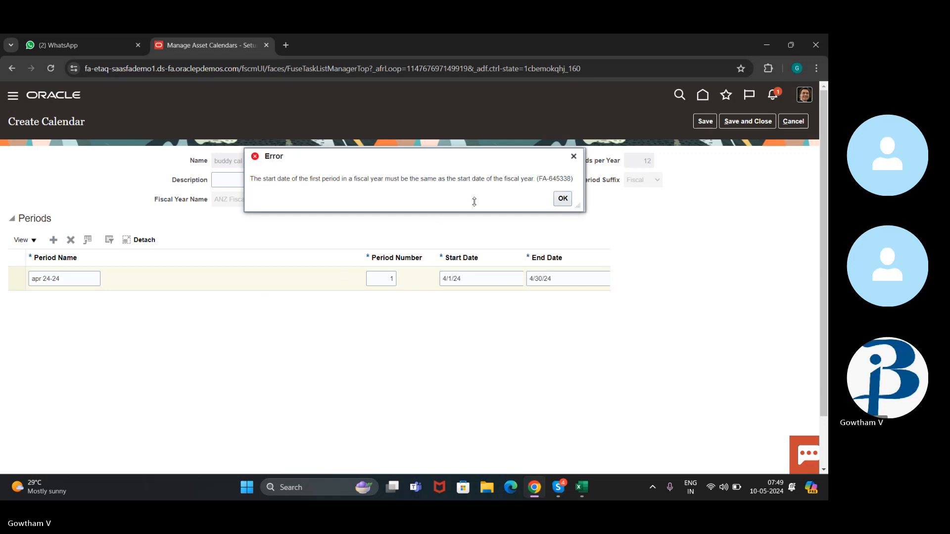
pyautogui.click(564, 200)
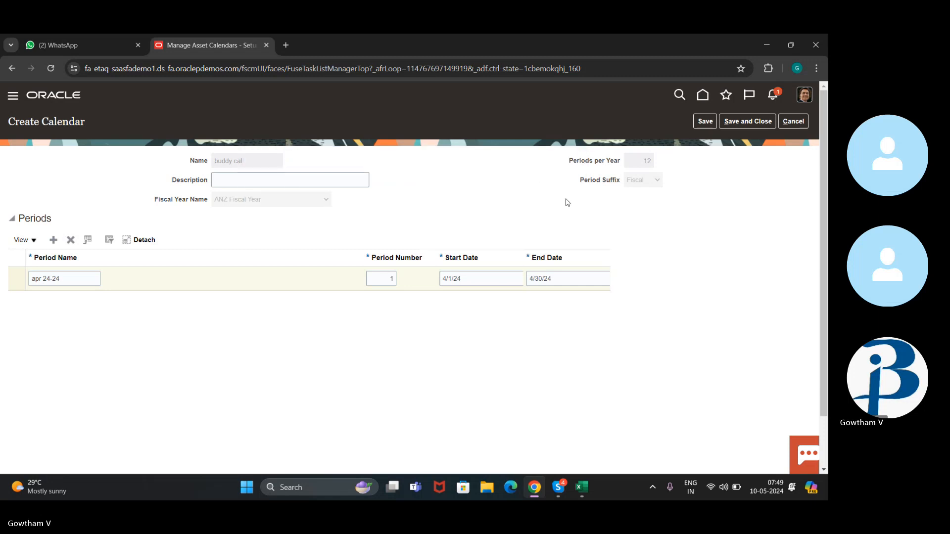
# Set the first period's start date to 4/2/24 and try to save the calendar.
pyautogui.click(450, 280)
pyautogui.press('BackSpace')
pyautogui.write('2')
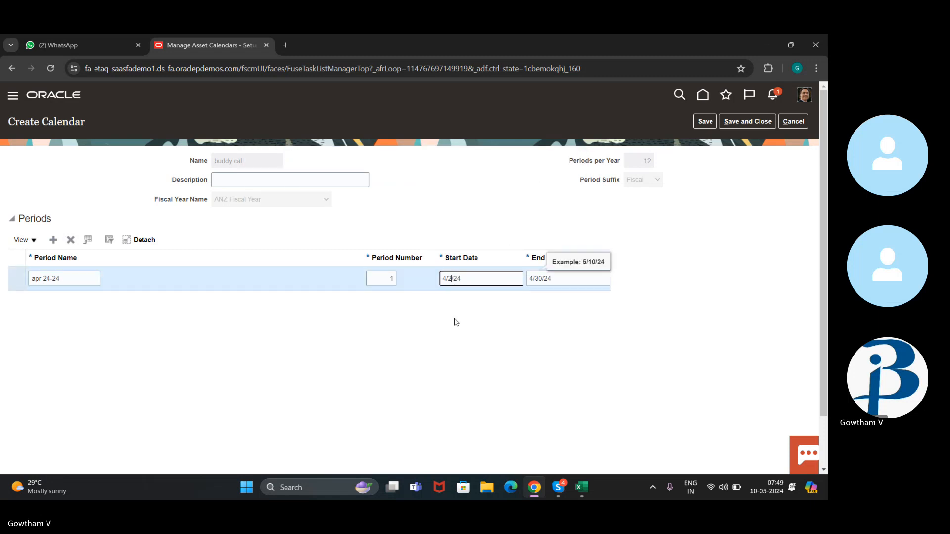
pyautogui.click(704, 123)
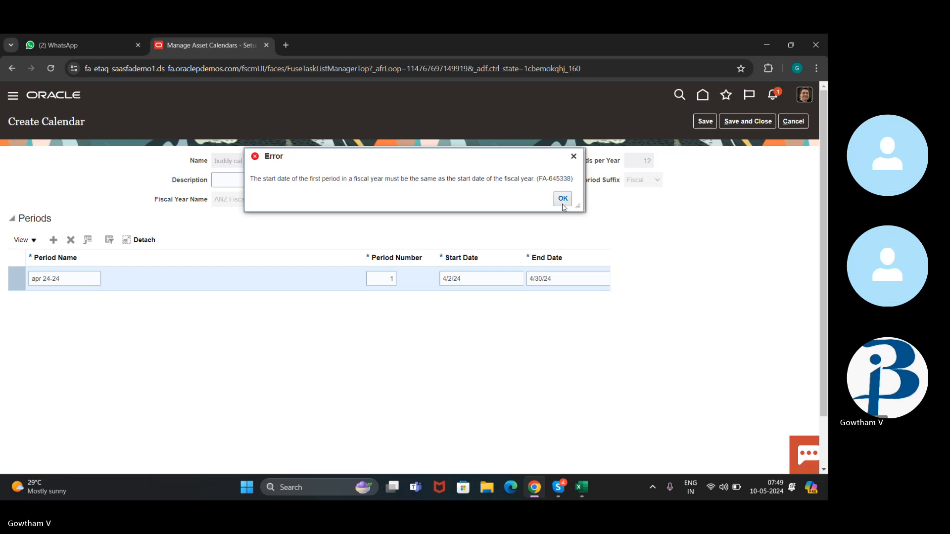
pyautogui.click(563, 200)
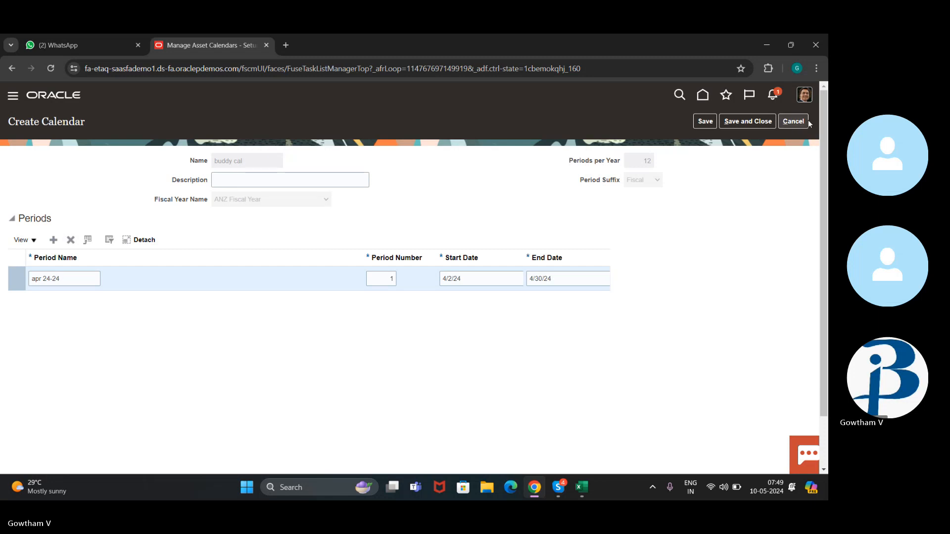
# Discard the unsaved calendar and return to the beginning of the Fixed Assets setup task list.
pyautogui.click(793, 121)
pyautogui.click(465, 293)
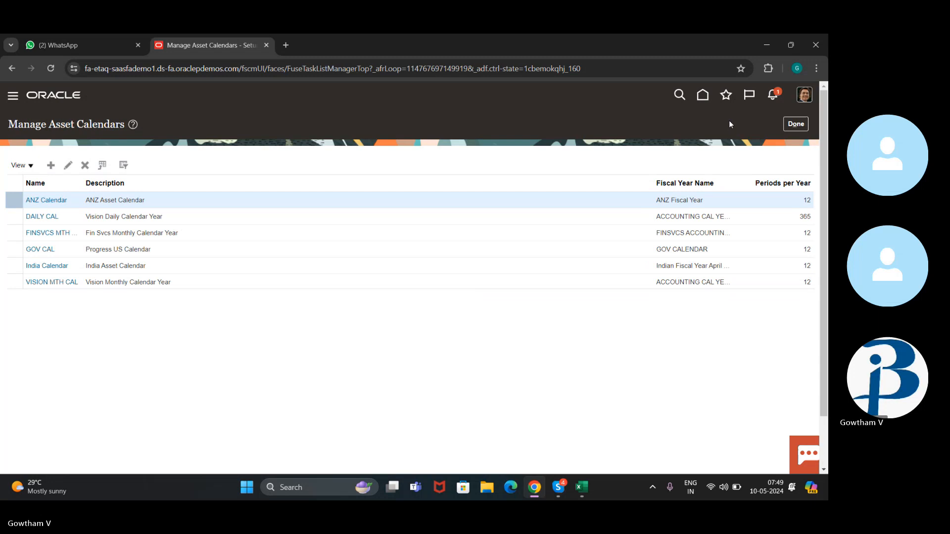
pyautogui.click(791, 125)
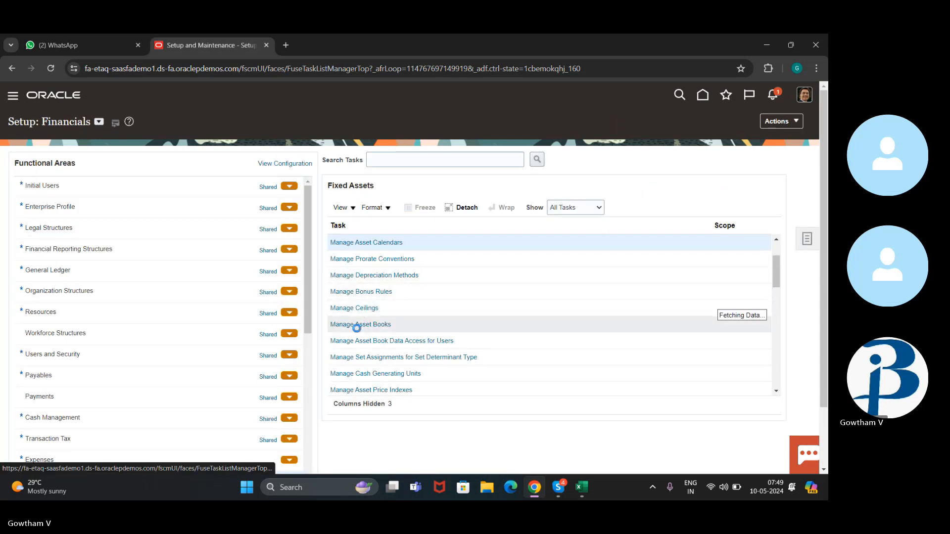
pyautogui.scroll(3, 369, 324)
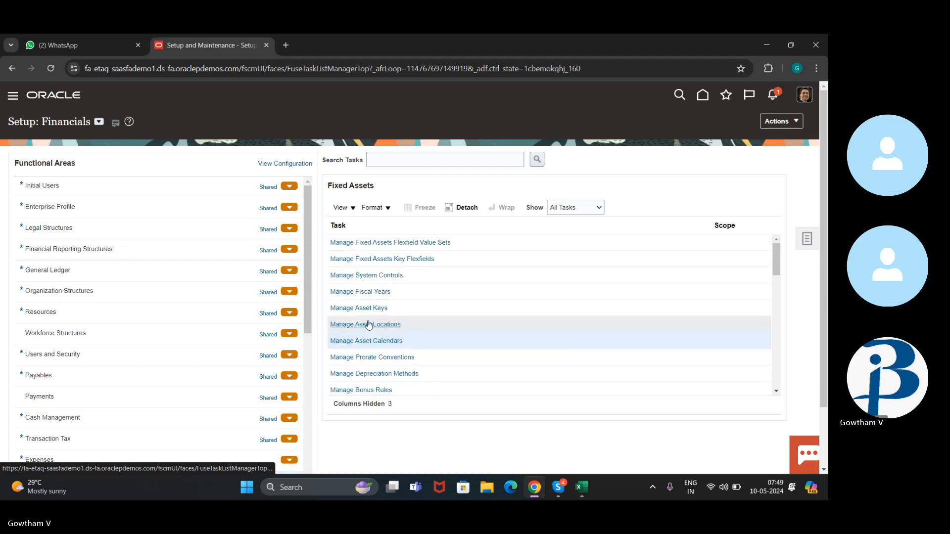
# Create a new fiscal year named "AZ FISCAL" with the description "az fiscal".
pyautogui.click(372, 291)
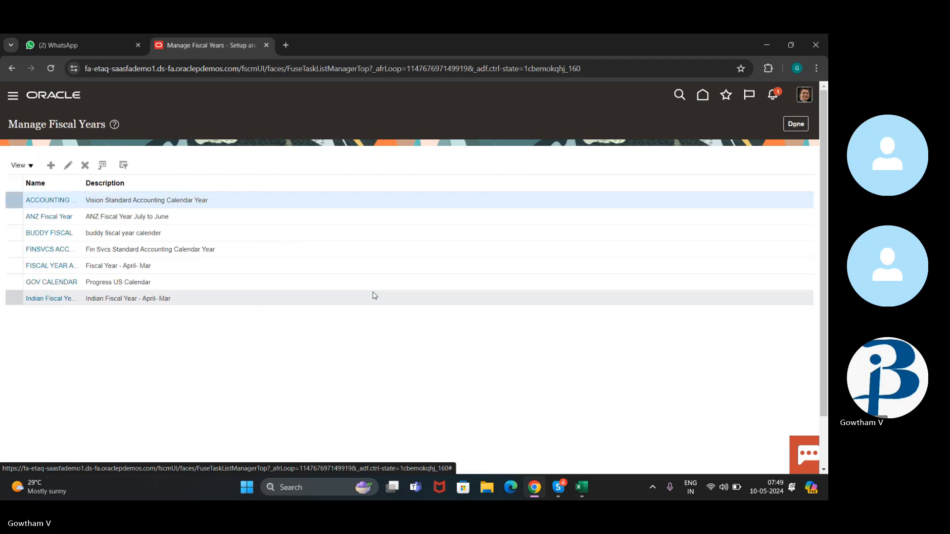
pyautogui.click(54, 166)
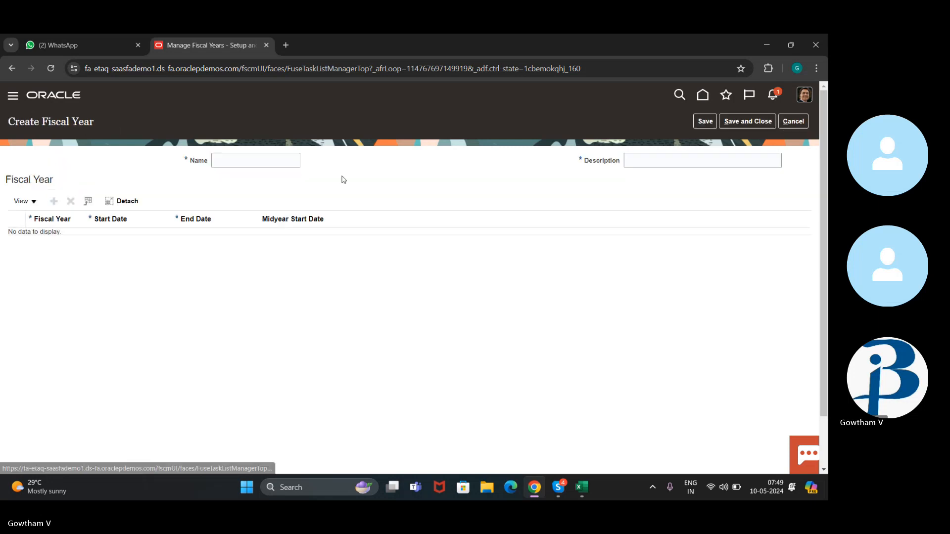
pyautogui.click(275, 159)
pyautogui.write('A')
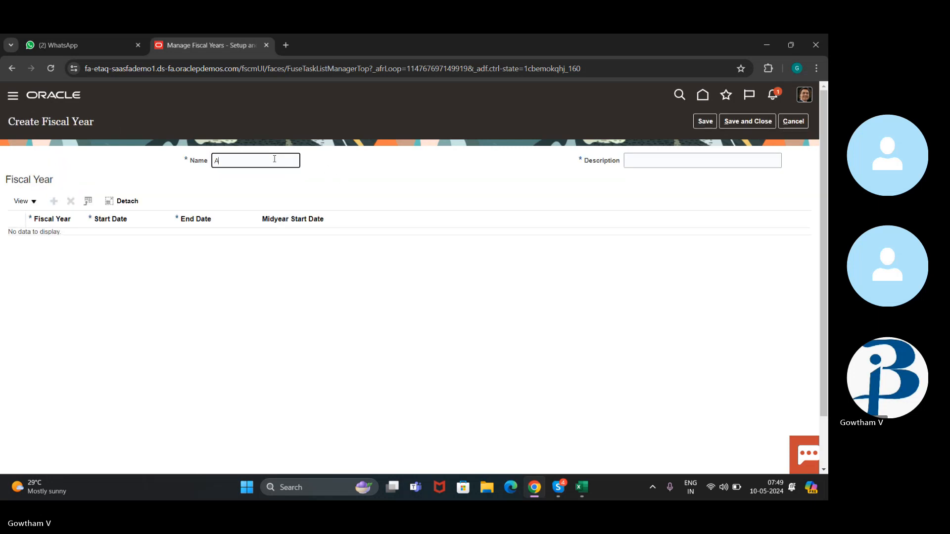
pyautogui.write('Z FISCAL')
pyautogui.click(632, 162)
pyautogui.write('az fisca')
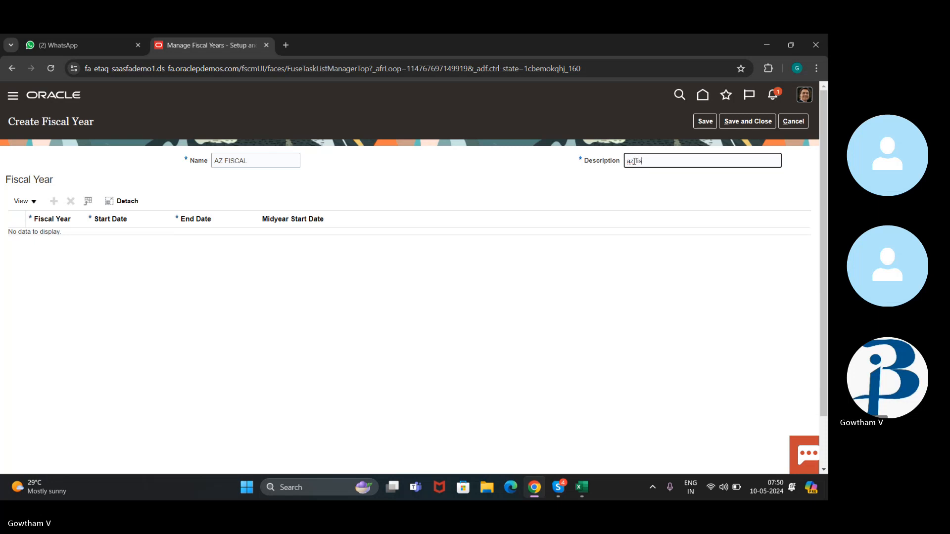
pyautogui.click(428, 335)
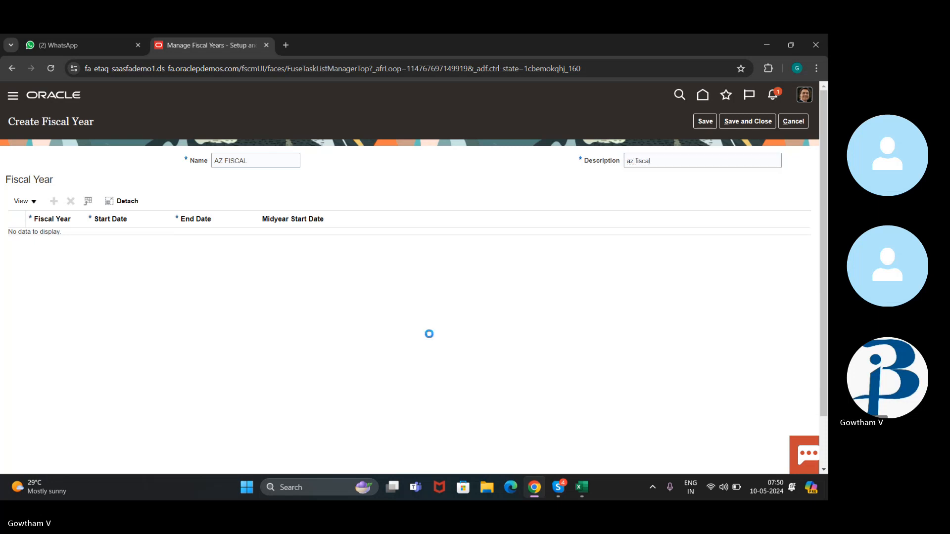
# Add a fiscal year row for 2024 with the start date 4/1/24.
pyautogui.click(54, 201)
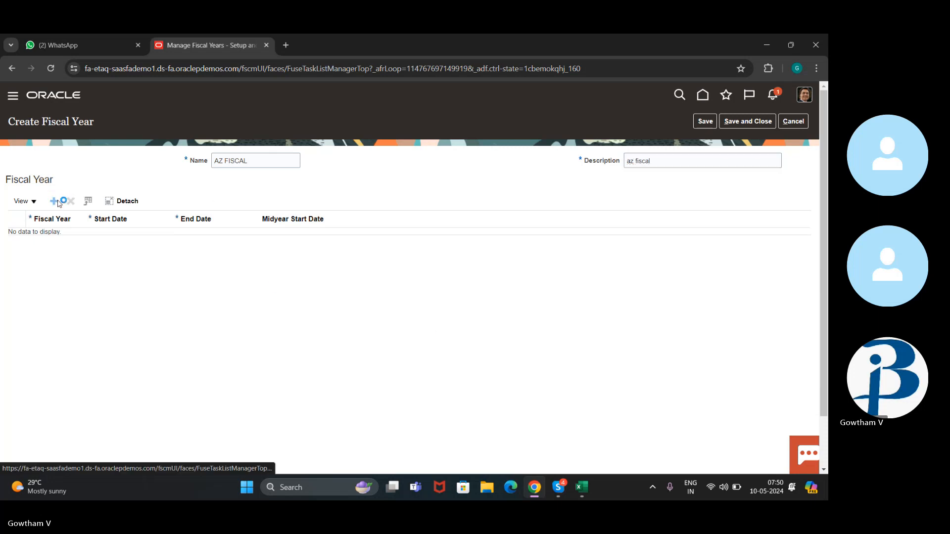
pyautogui.click(44, 239)
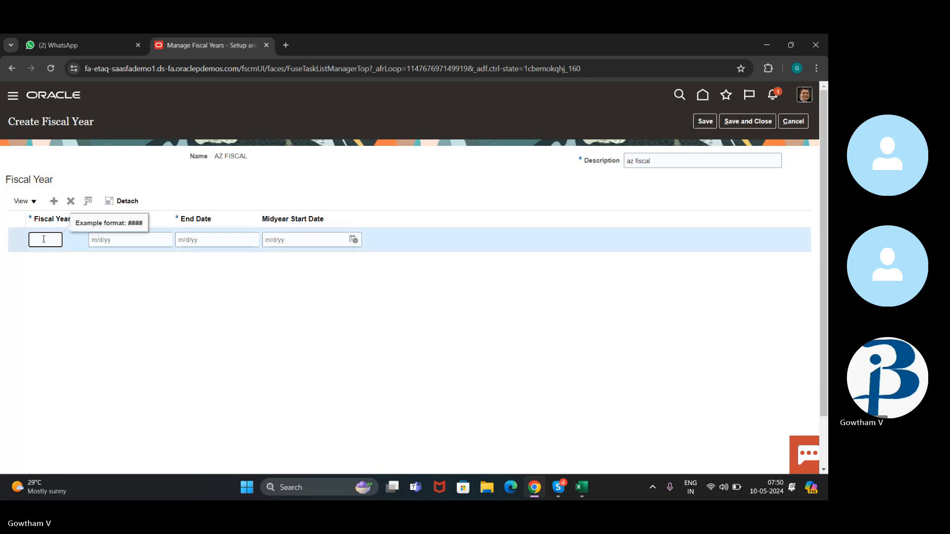
pyautogui.write('a')
pyautogui.write('p')
pyautogui.write('2')
pyautogui.write('024')
pyautogui.click(117, 244)
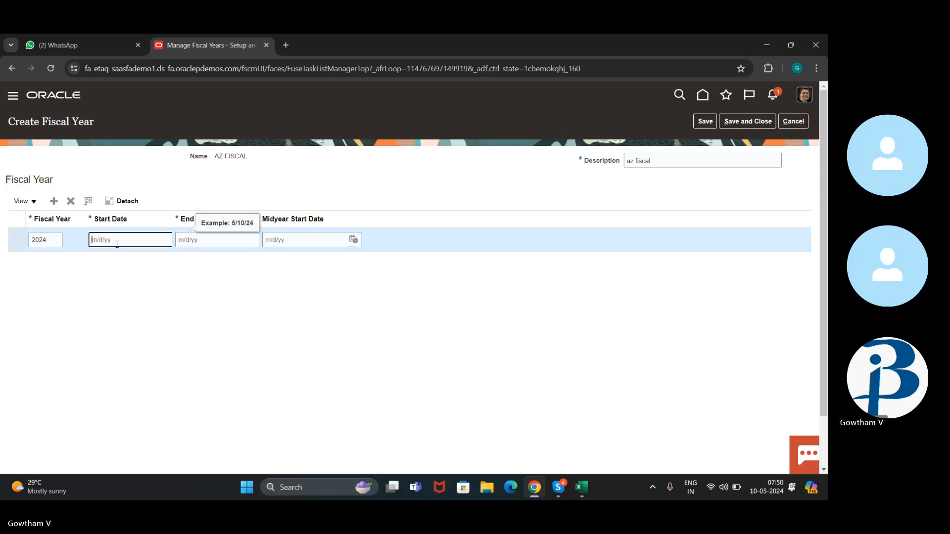
pyautogui.write('4/1/24')
pyautogui.press('Tab')
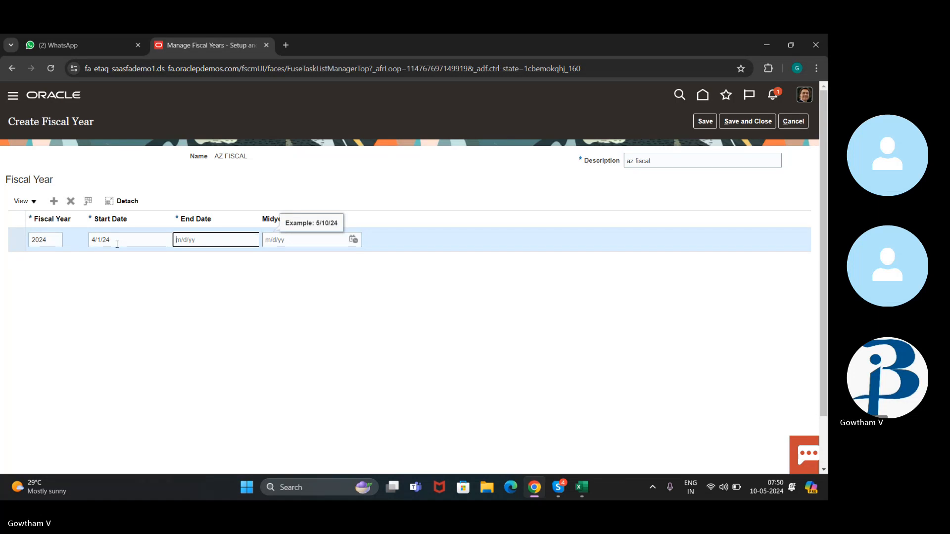
# Try to save AZ FISCAL with the 2024 end date entered as 31/3/25.
pyautogui.write('31/3/25')
pyautogui.click(699, 123)
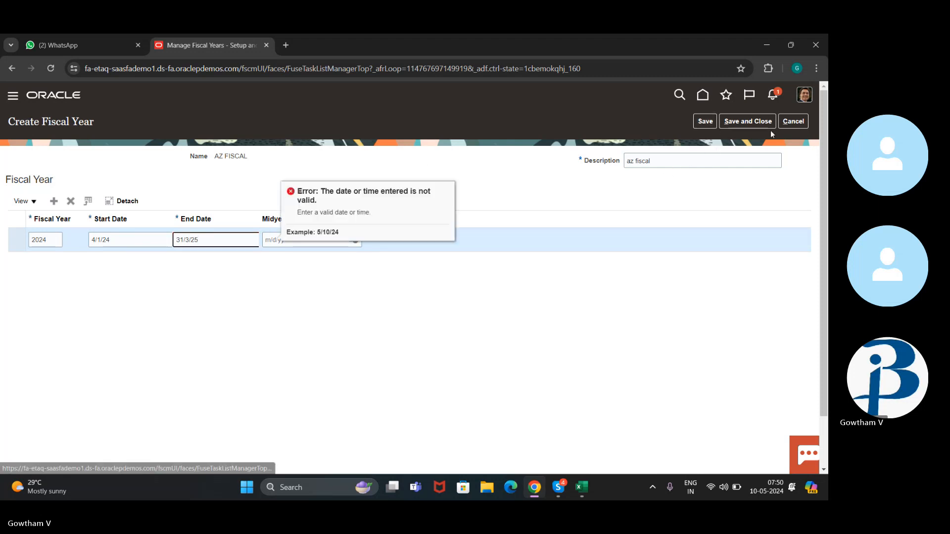
pyautogui.click(440, 284)
# Clear the 2024 fiscal year's end date and re-enter it as 4/30/24.
pyautogui.click(242, 246)
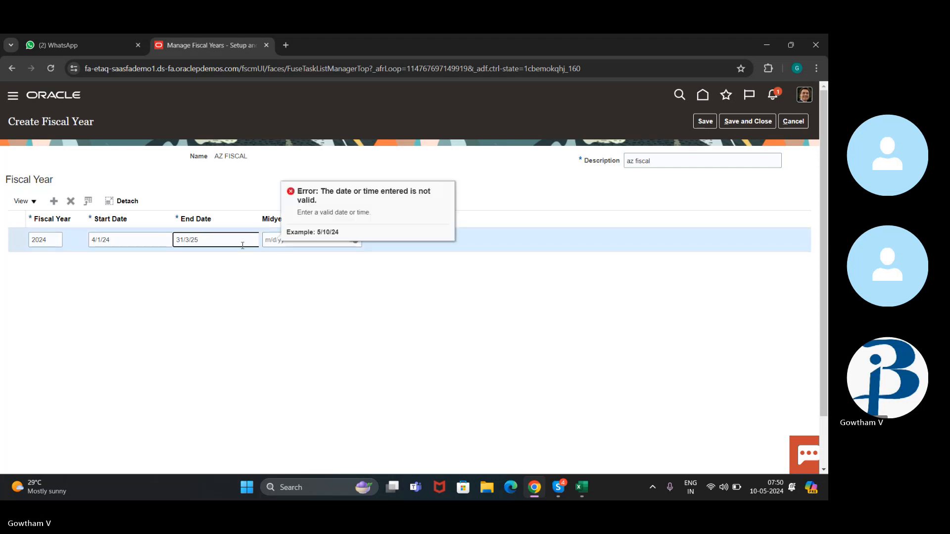
pyautogui.press('BackSpace')
pyautogui.press('BackSpace')
pyautogui.press('BackSpace')
pyautogui.press('BackSpace')
pyautogui.press('BackSpace')
pyautogui.press('BackSpace')
pyautogui.press('BackSpace')
pyautogui.write('4/30/24')
pyautogui.click(188, 275)
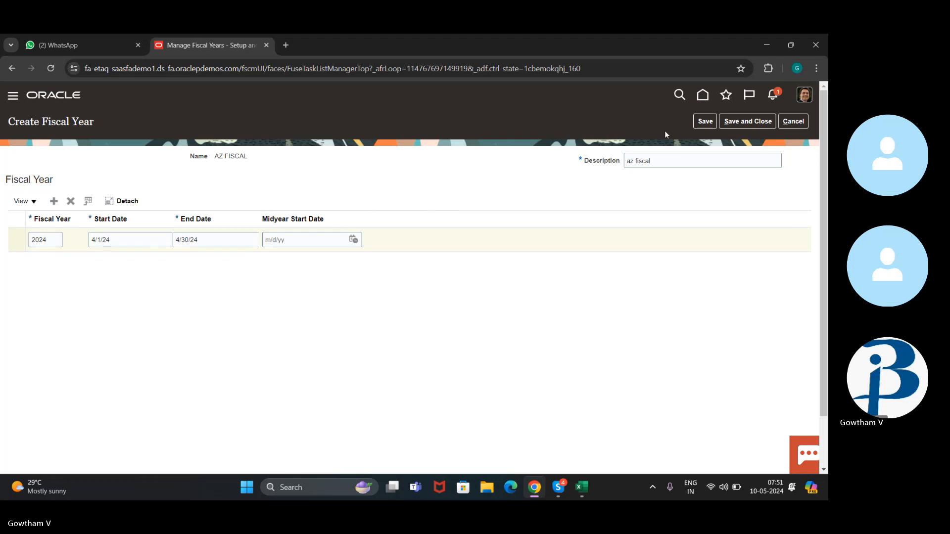
# Save and close the AZ FISCAL fiscal year, returning to the Fixed Assets setup task list.
pyautogui.click(701, 124)
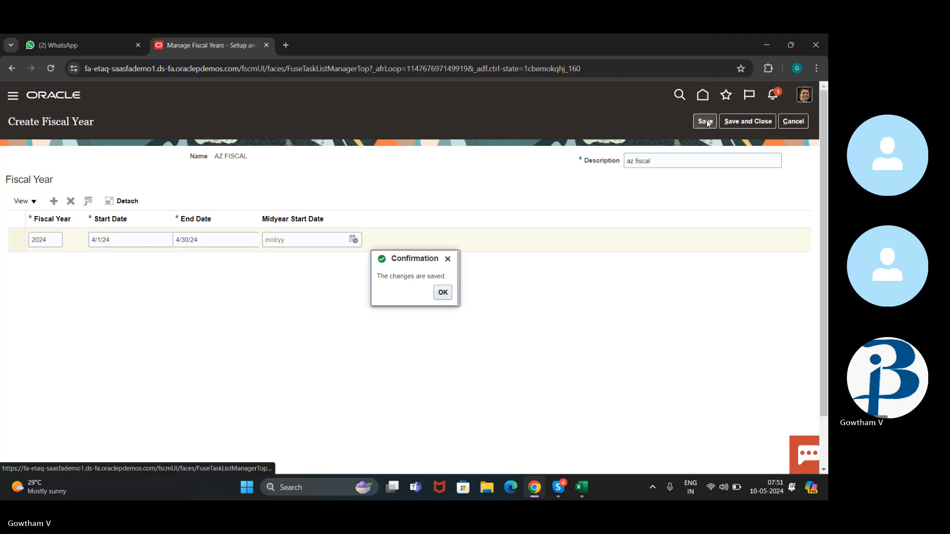
pyautogui.click(445, 292)
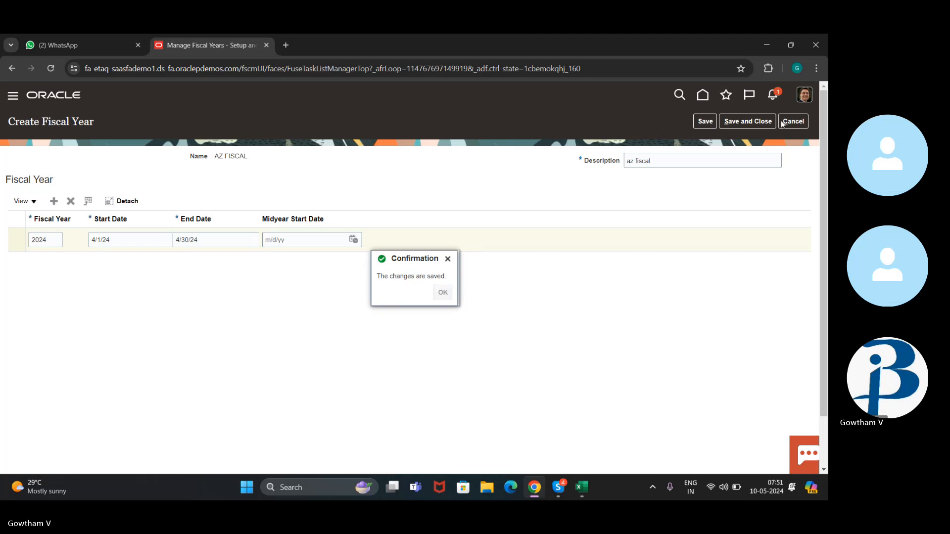
pyautogui.click(753, 123)
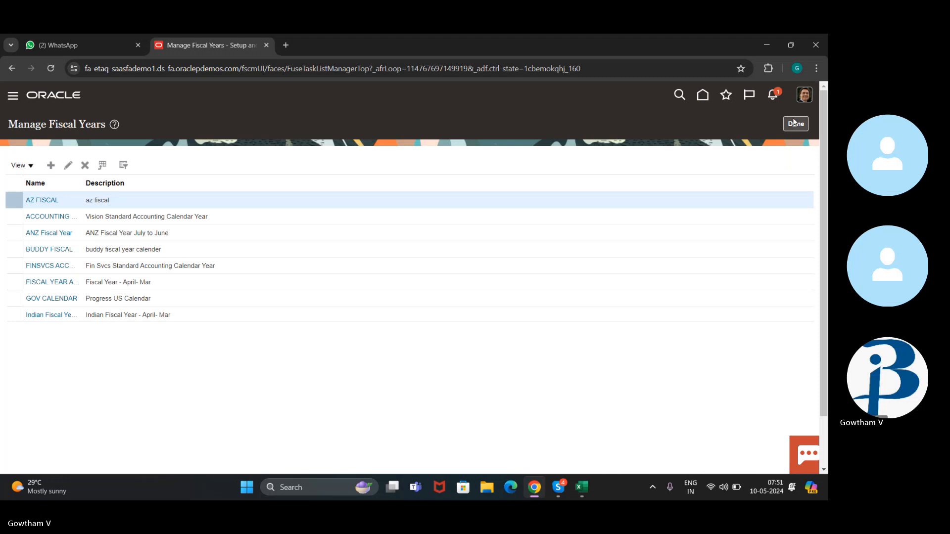
pyautogui.click(794, 123)
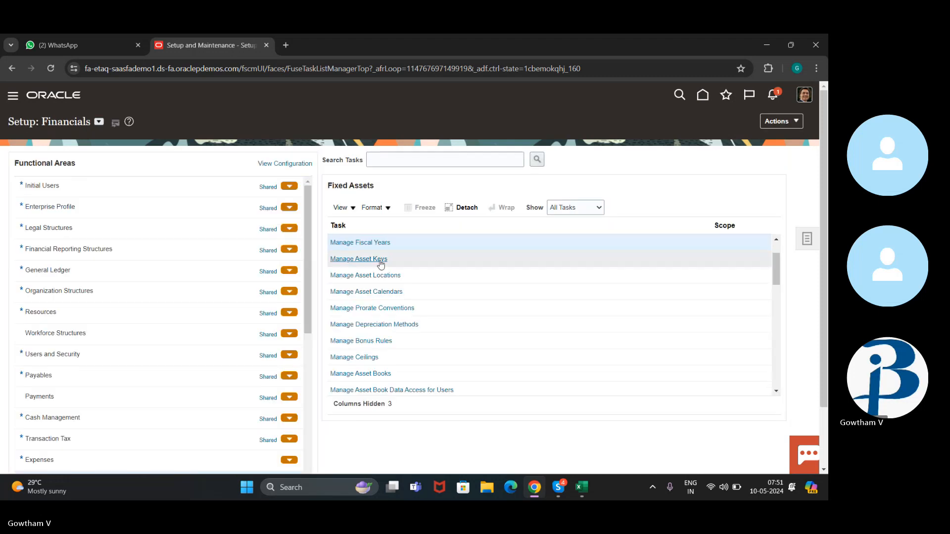
# Create an asset calendar named "az calander" using the AZ FISCAL fiscal year with 12 periods per year.
pyautogui.click(366, 292)
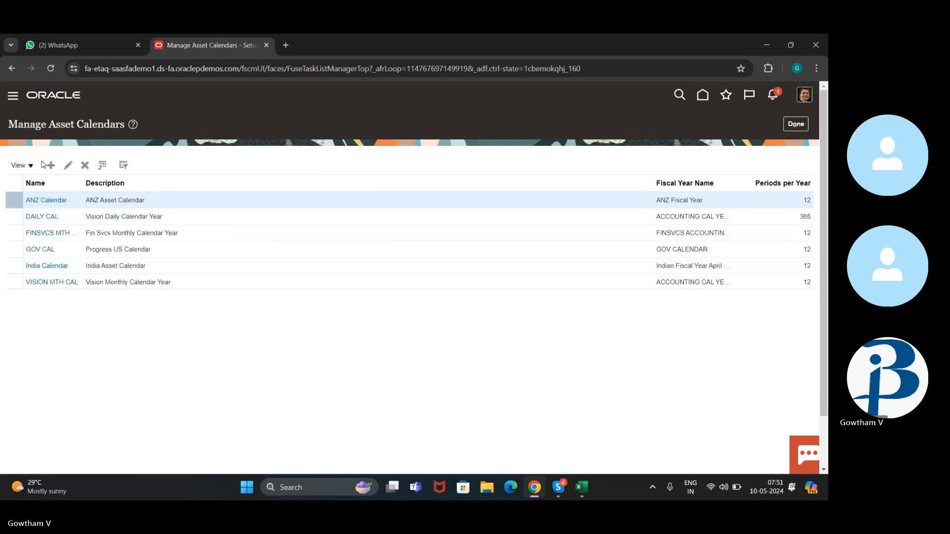
pyautogui.click(51, 165)
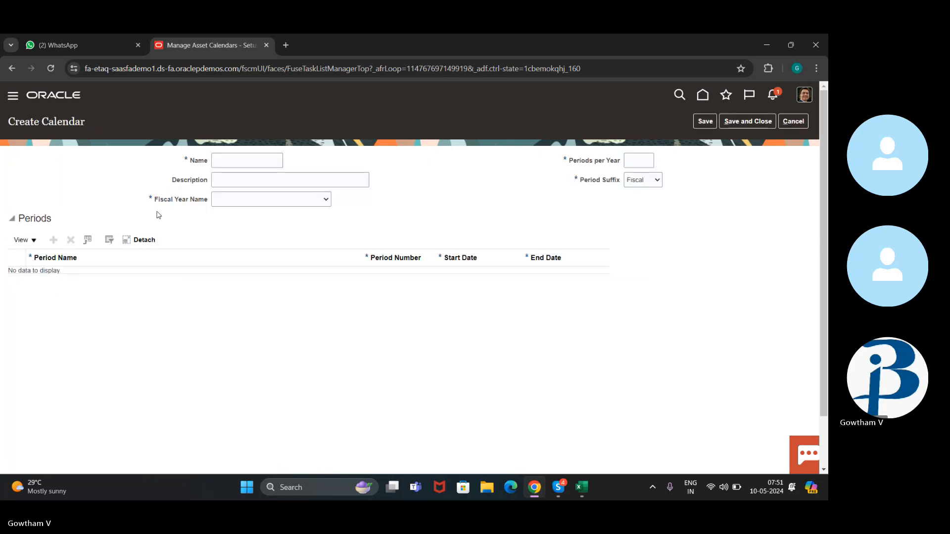
pyautogui.click(228, 161)
pyautogui.write('az x')
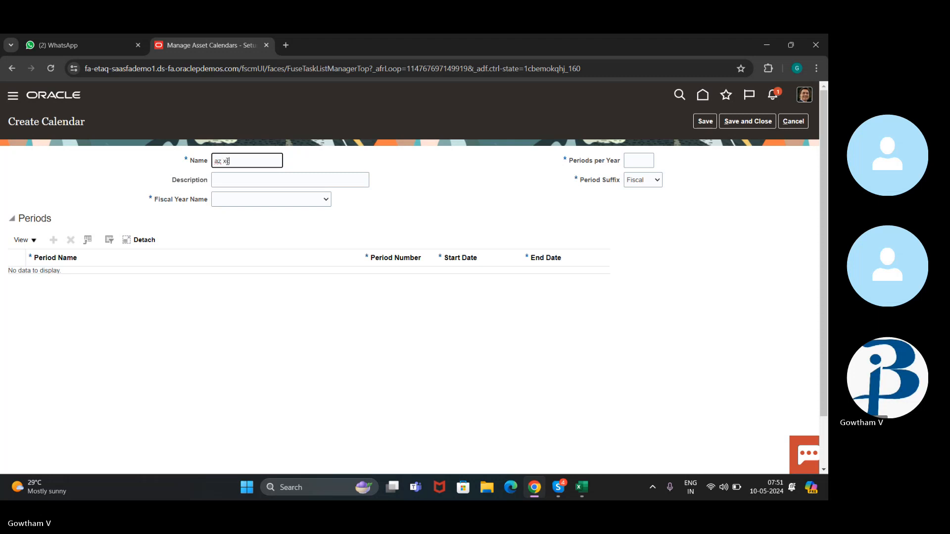
pyautogui.press('BackSpace')
pyautogui.write('calander')
pyautogui.click(300, 203)
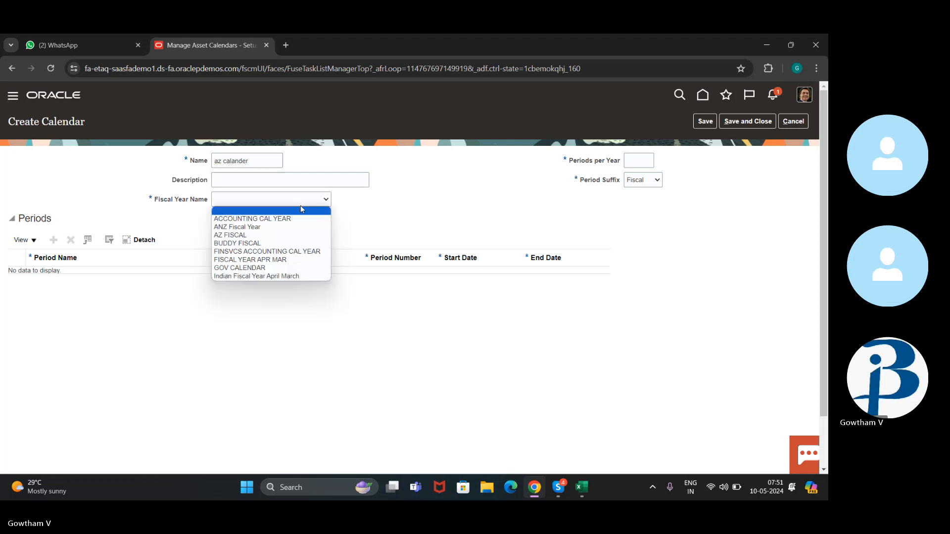
pyautogui.click(276, 236)
pyautogui.click(647, 162)
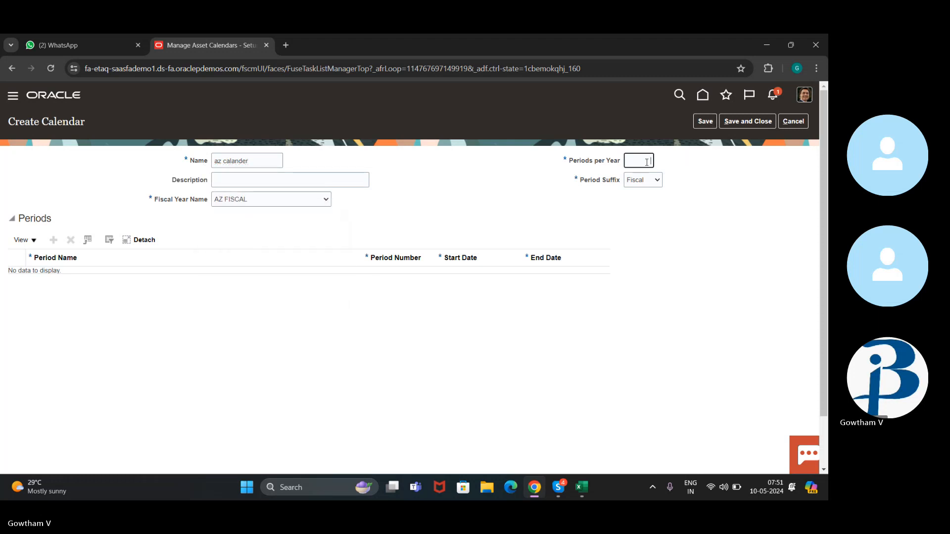
pyautogui.click(539, 281)
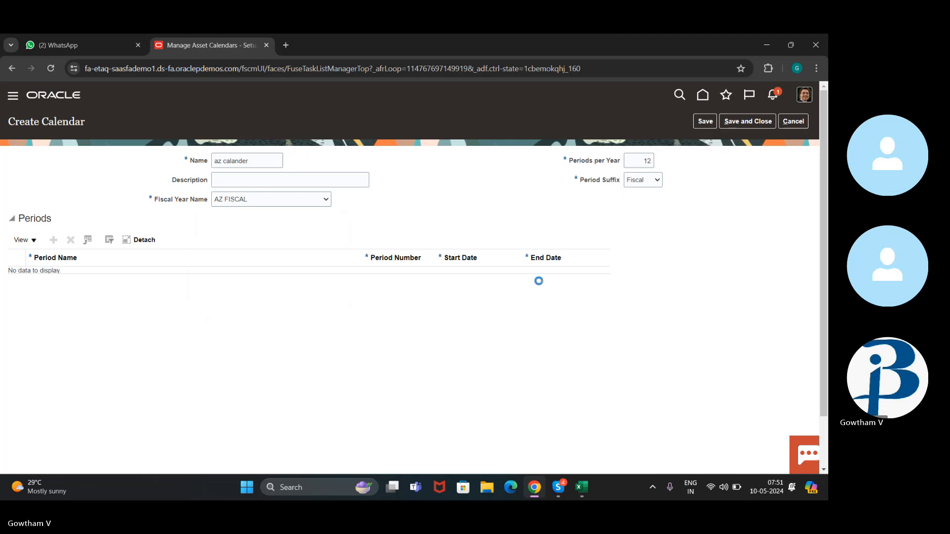
# Add the calendar's first period, named "apr", with the start date 4/1/24.
pyautogui.click(55, 240)
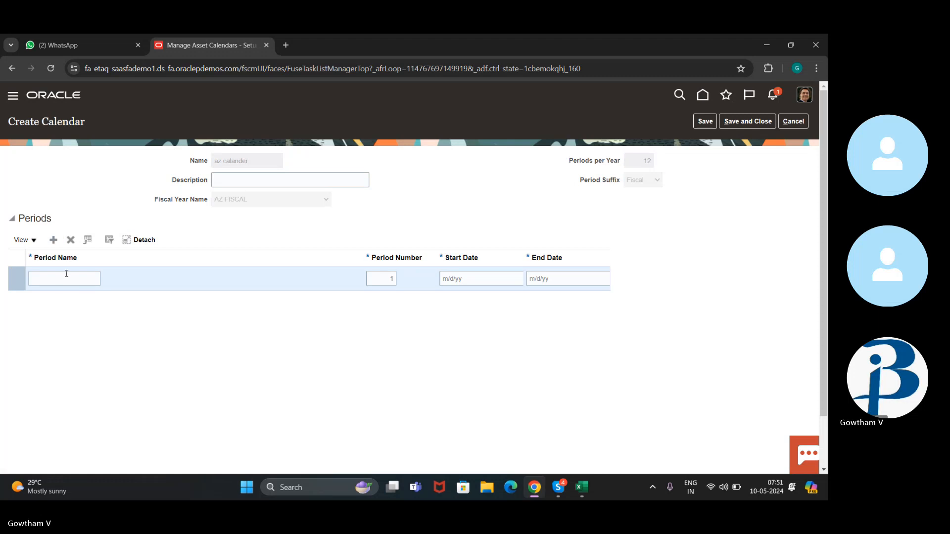
pyautogui.click(69, 278)
pyautogui.write('pr')
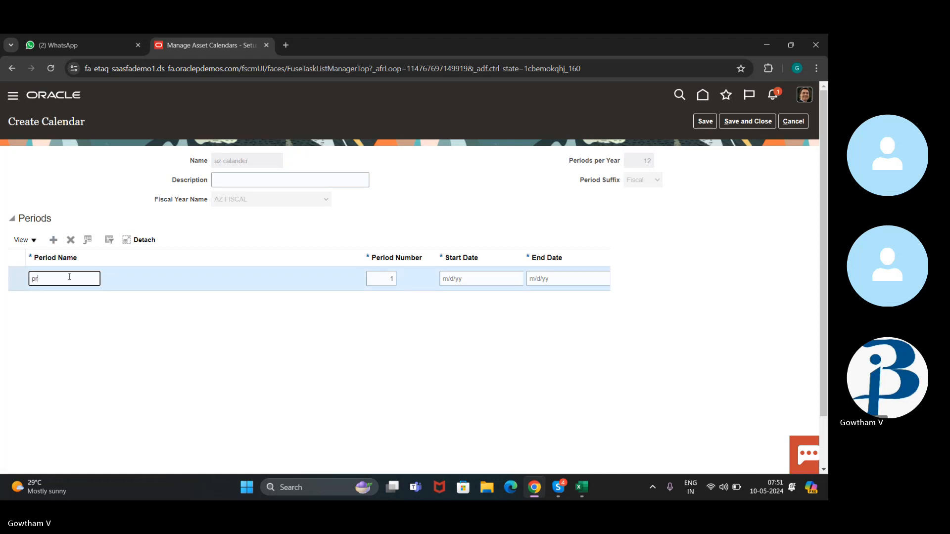
pyautogui.write('apr')
pyautogui.press('Tab')
pyautogui.press('Tab')
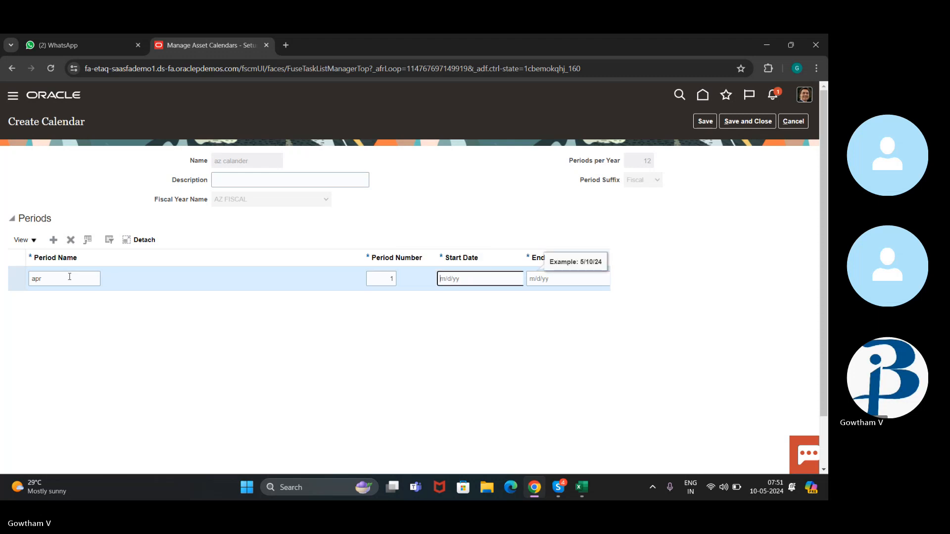
pyautogui.write('4/1/24')
pyautogui.press('Tab')
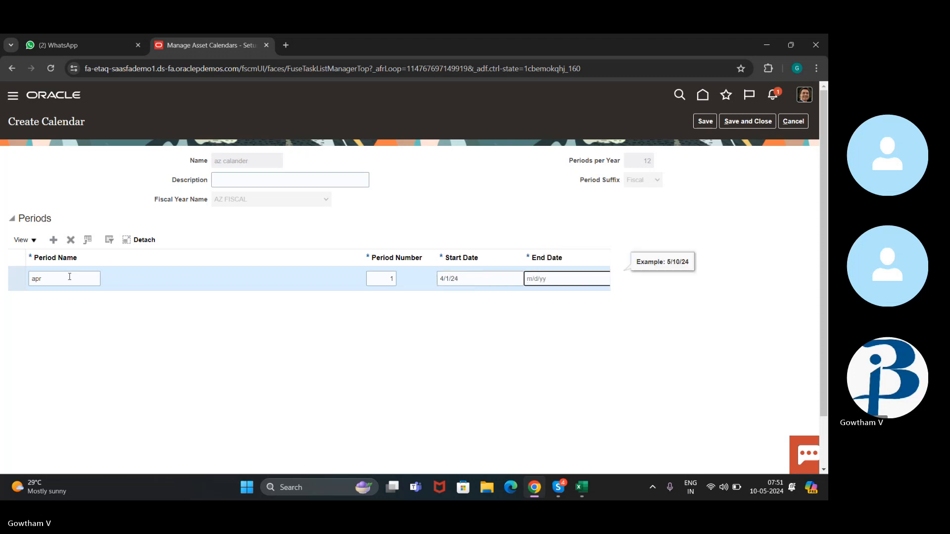
# Set the first period's end date to 4/19/24 and try to add another period.
pyautogui.write('4/19/24')
pyautogui.click(53, 240)
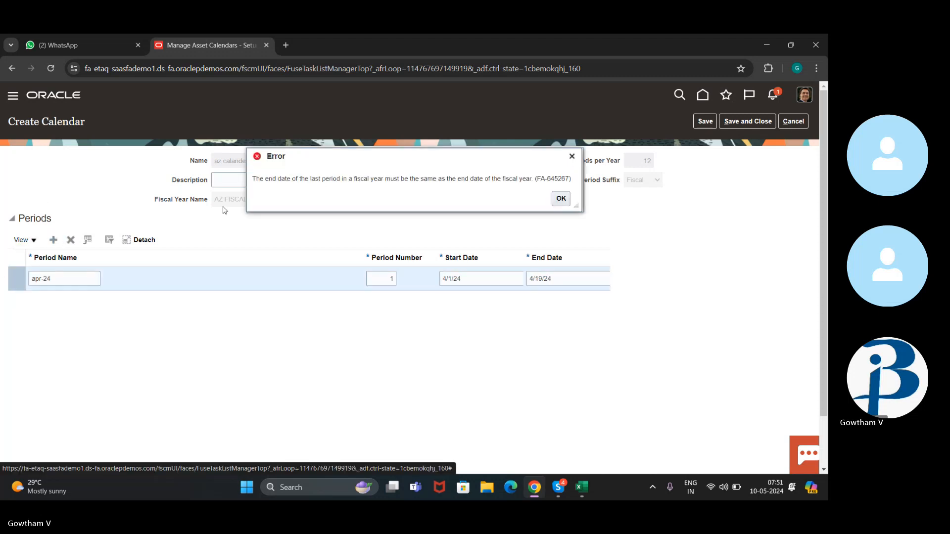
pyautogui.click(560, 200)
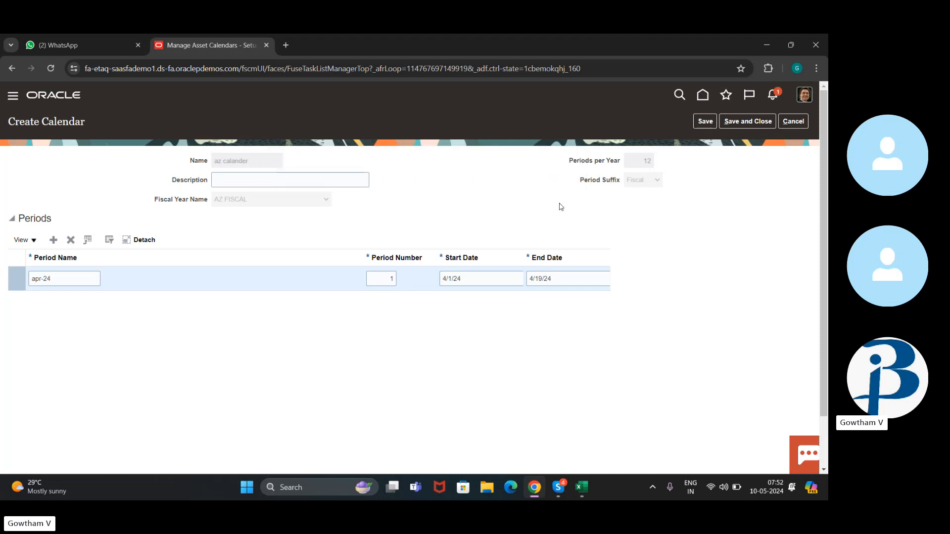
# Change the first period's end date to 4/30/24 and try again to add another period.
pyautogui.click(539, 280)
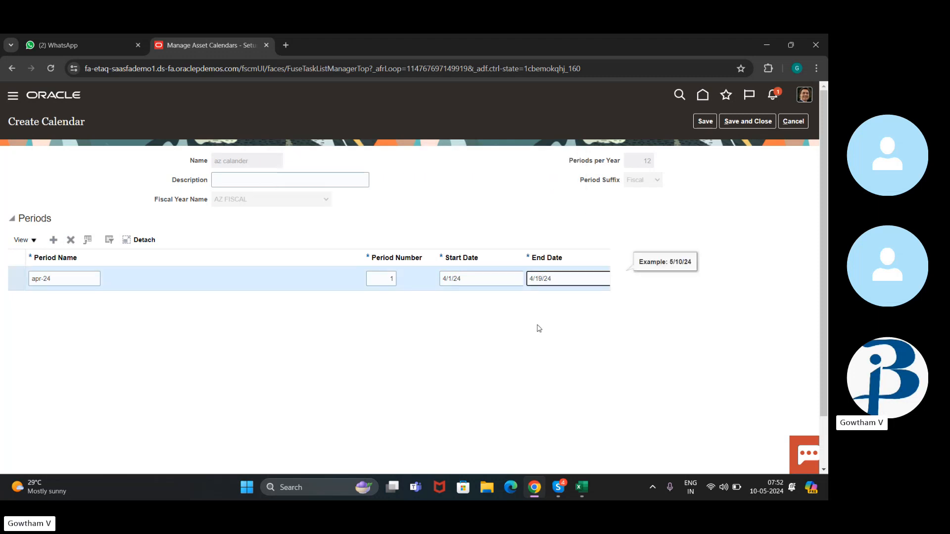
pyautogui.press('BackSpace')
pyautogui.press('BackSpace')
pyautogui.click(463, 367)
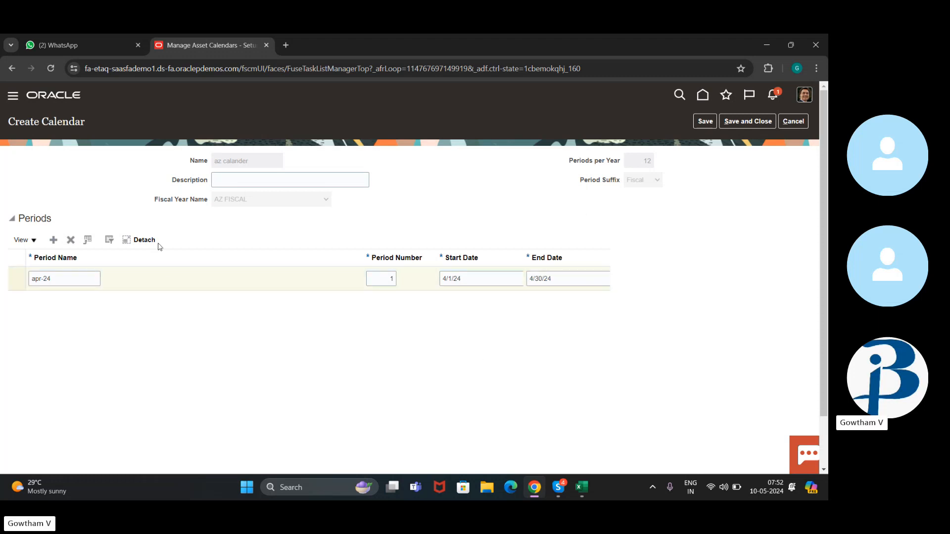
pyautogui.click(53, 239)
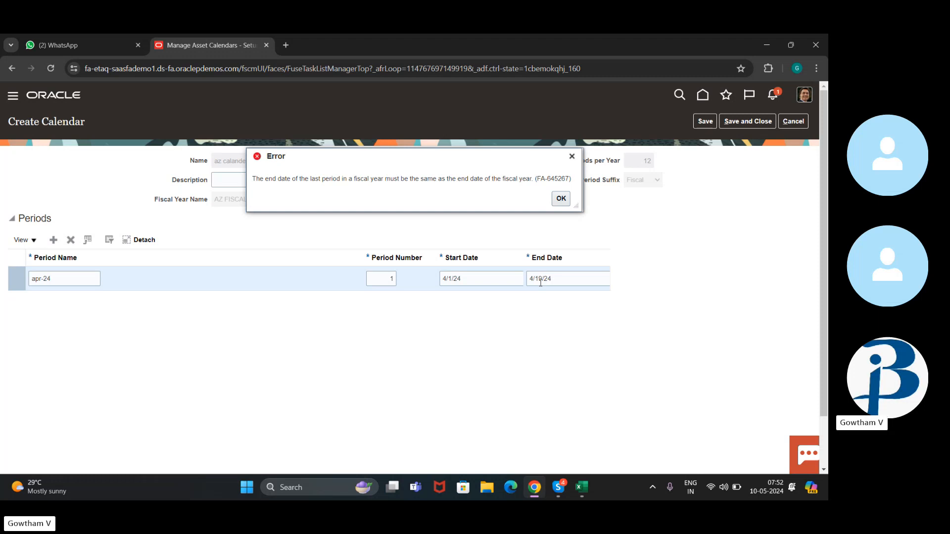
pyautogui.click(571, 157)
pyautogui.click(557, 486)
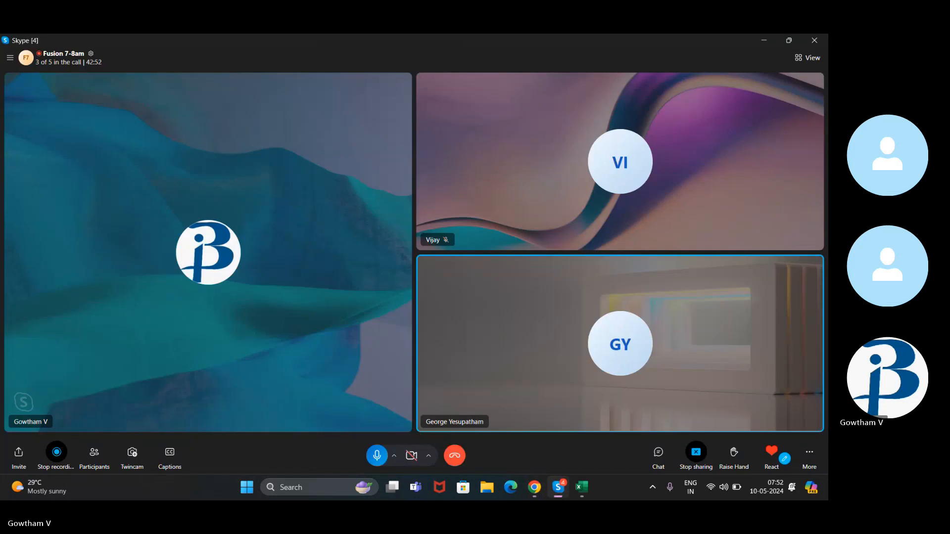
pyautogui.click(534, 487)
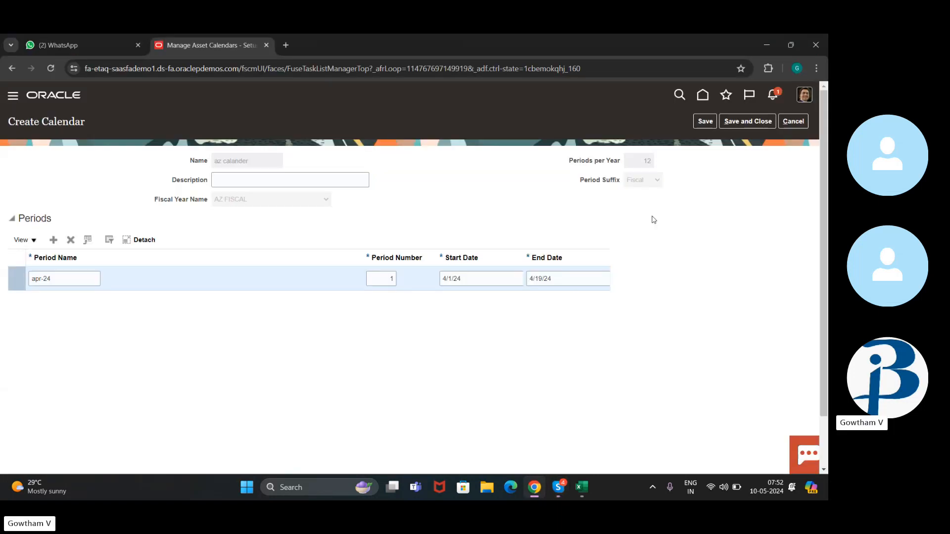
pyautogui.click(752, 106)
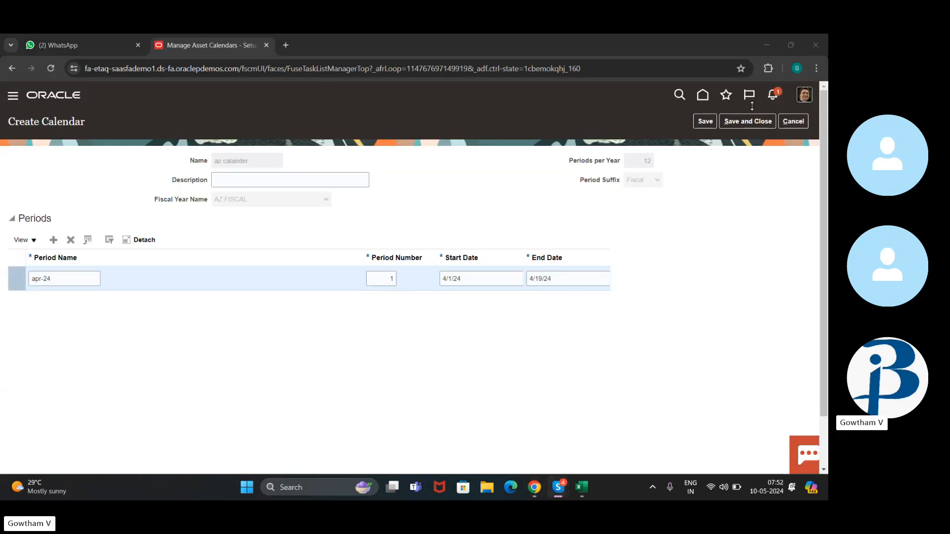
# Add a second period named "feb-24" to the calendar, leaving the first period's dates as they are.
pyautogui.click(545, 278)
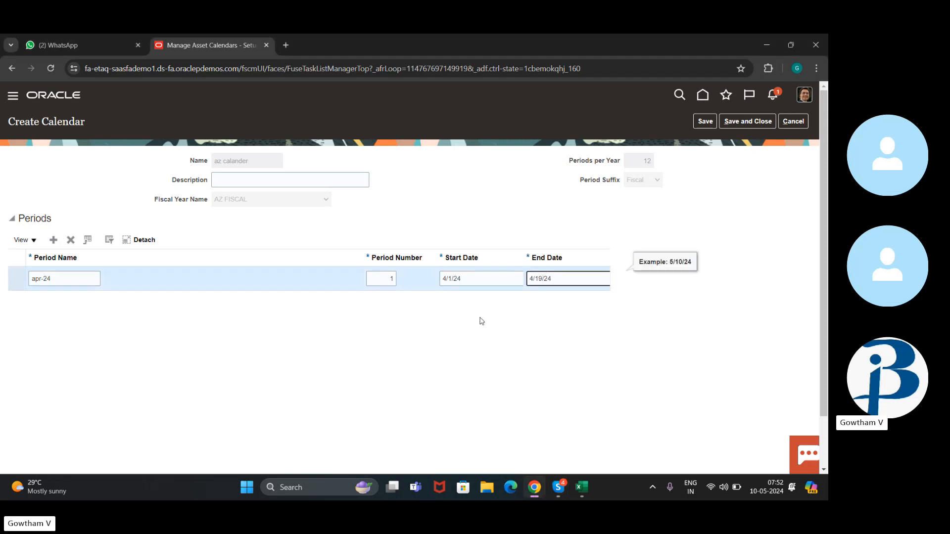
pyautogui.click(536, 162)
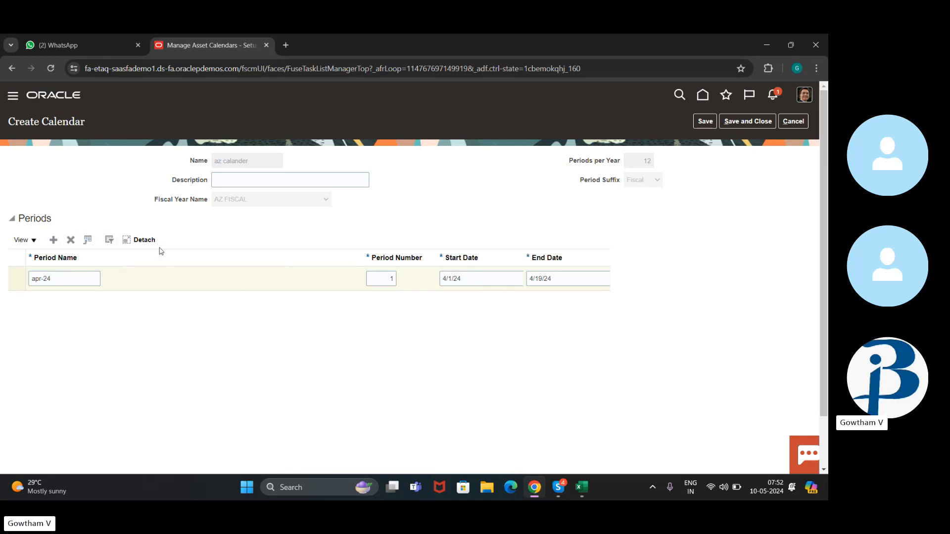
pyautogui.click(55, 241)
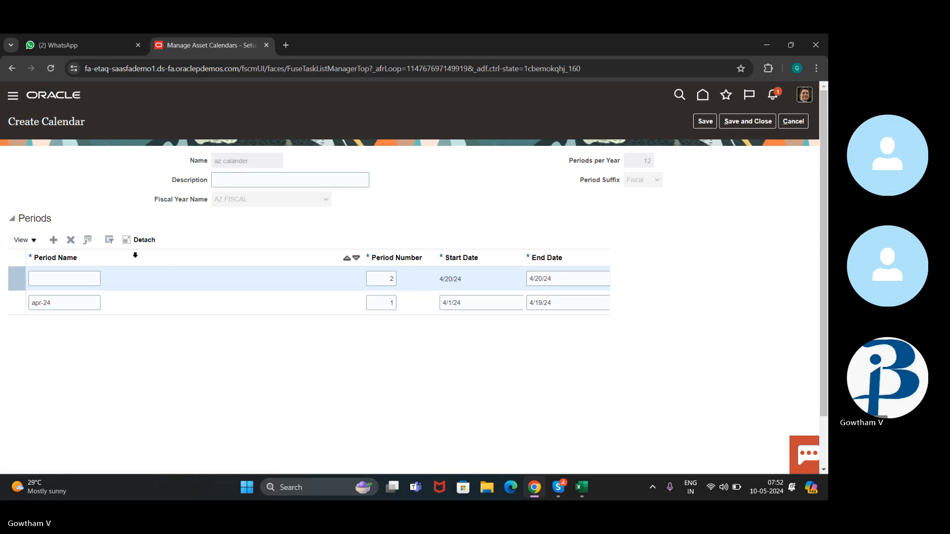
pyautogui.click(53, 241)
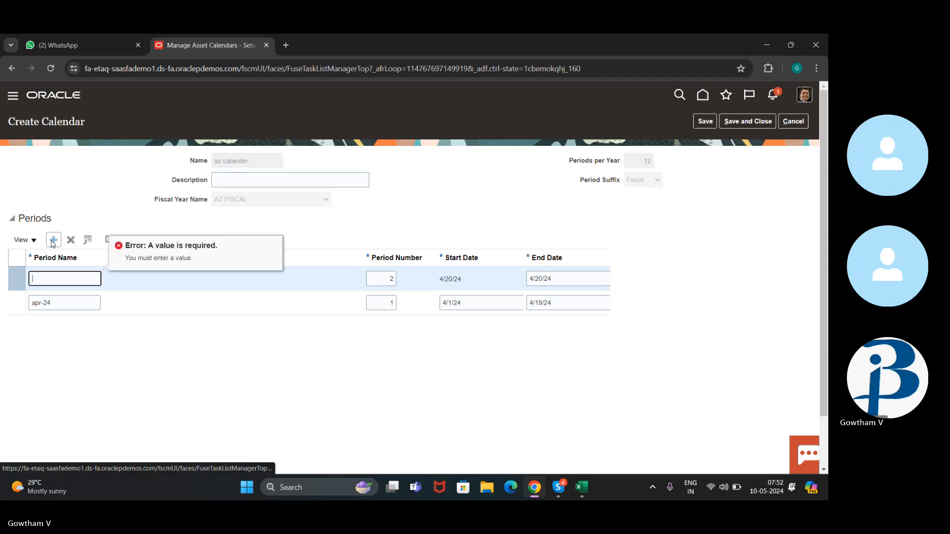
pyautogui.click(53, 241)
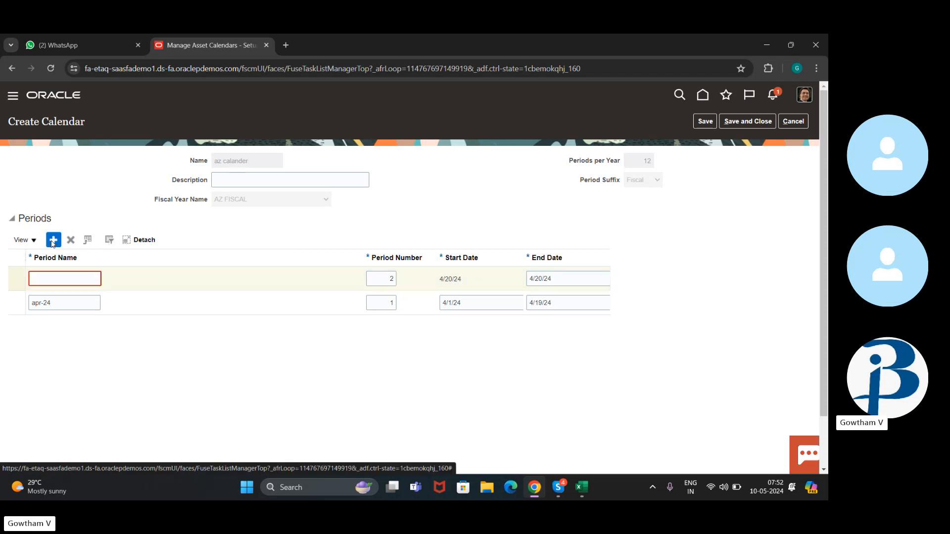
pyautogui.click(276, 215)
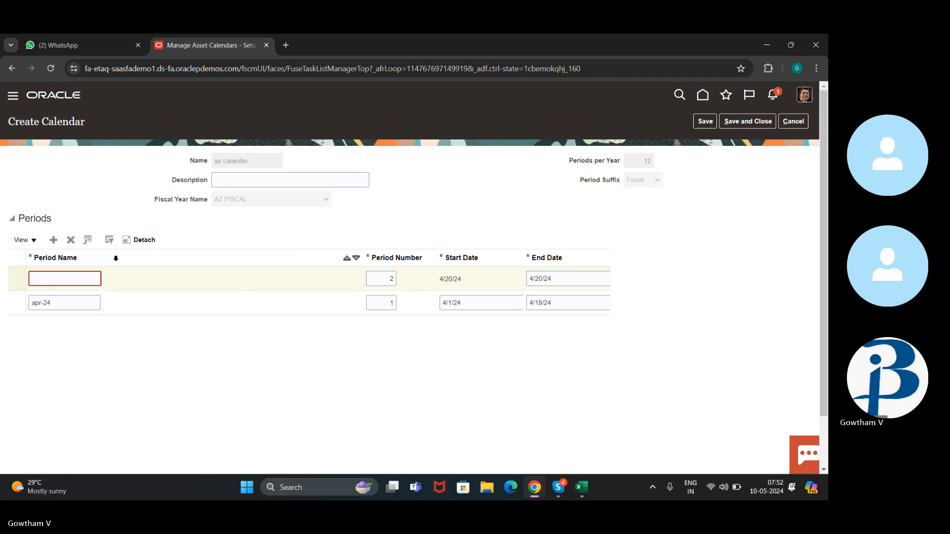
pyautogui.click(53, 240)
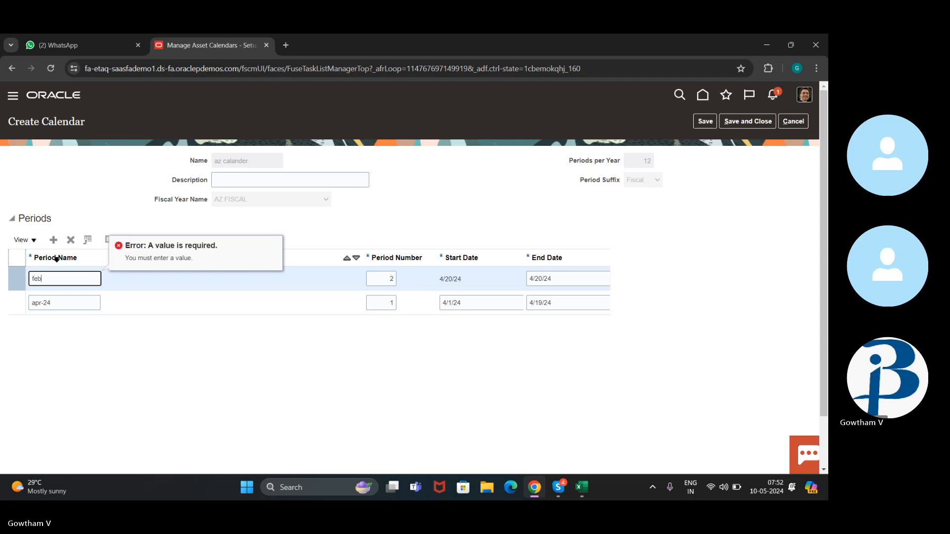
pyautogui.write('feb-24')
# Add a third period named "mar-24" and insert a blank fourth period row.
pyautogui.click(53, 240)
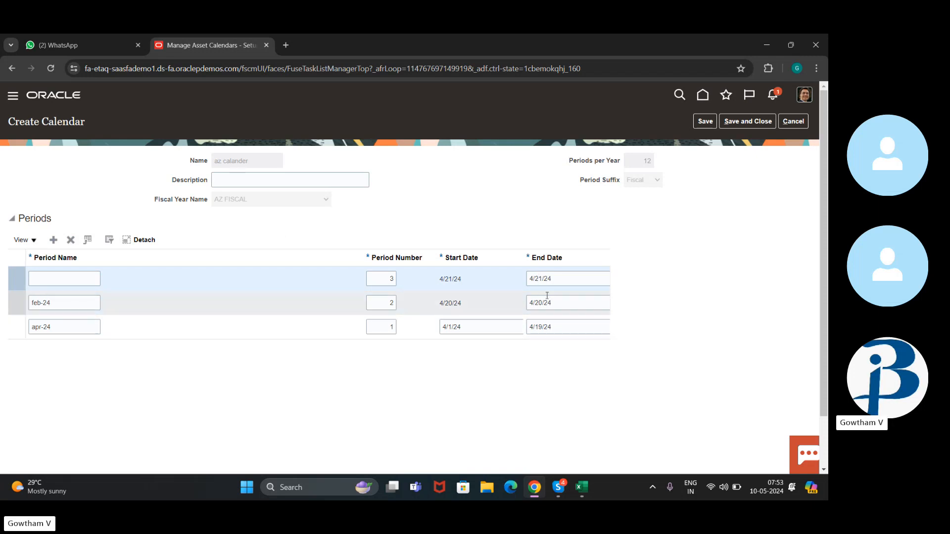
pyautogui.click(40, 282)
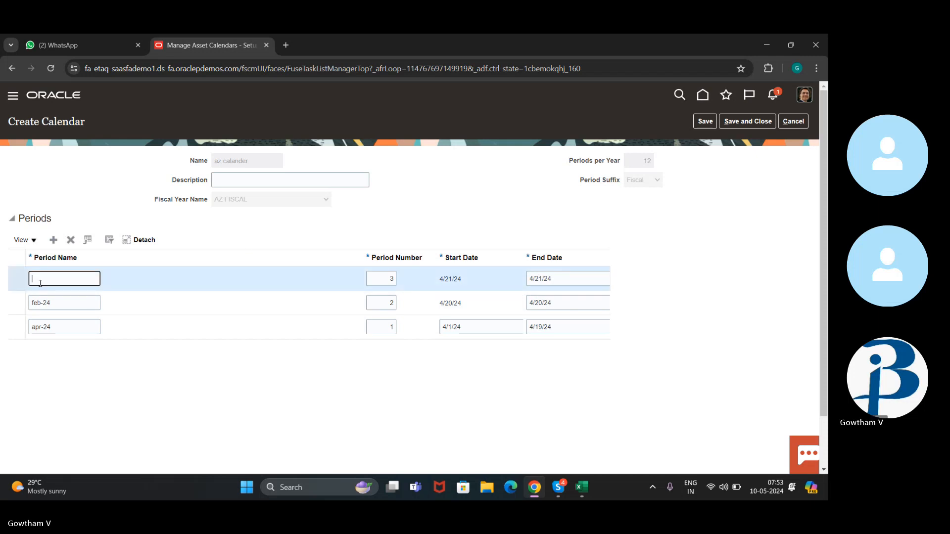
pyautogui.write('mar-24')
pyautogui.click(54, 239)
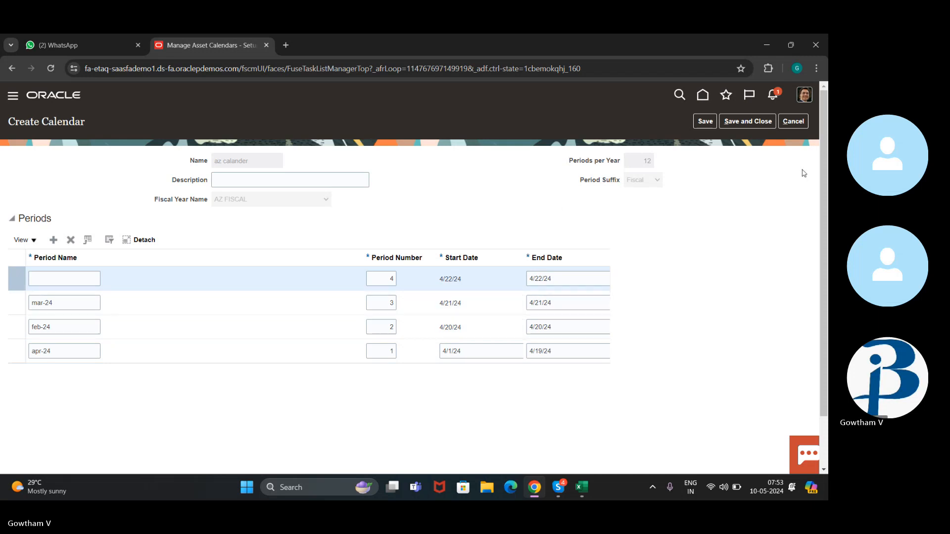
# Cancel the creation of the "az calander" calendar and discard its changes.
pyautogui.click(802, 127)
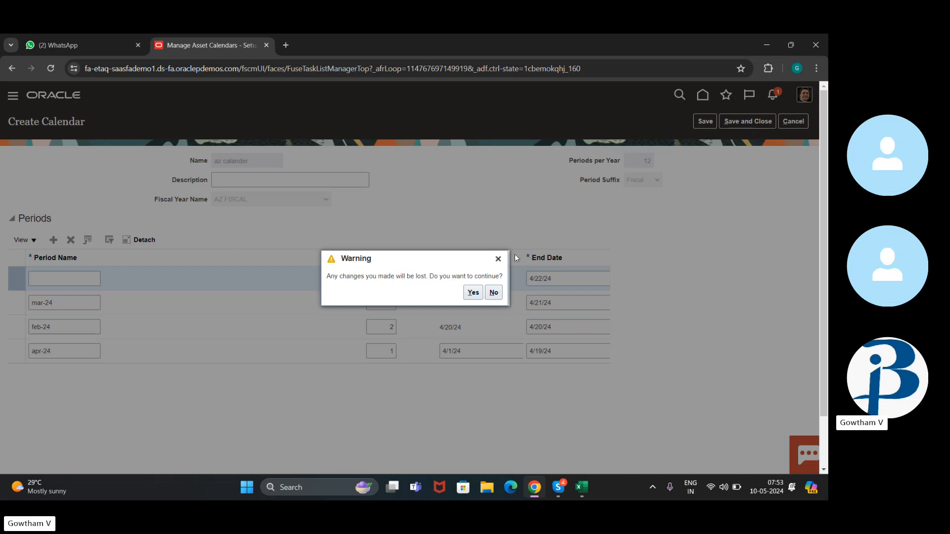
pyautogui.click(498, 258)
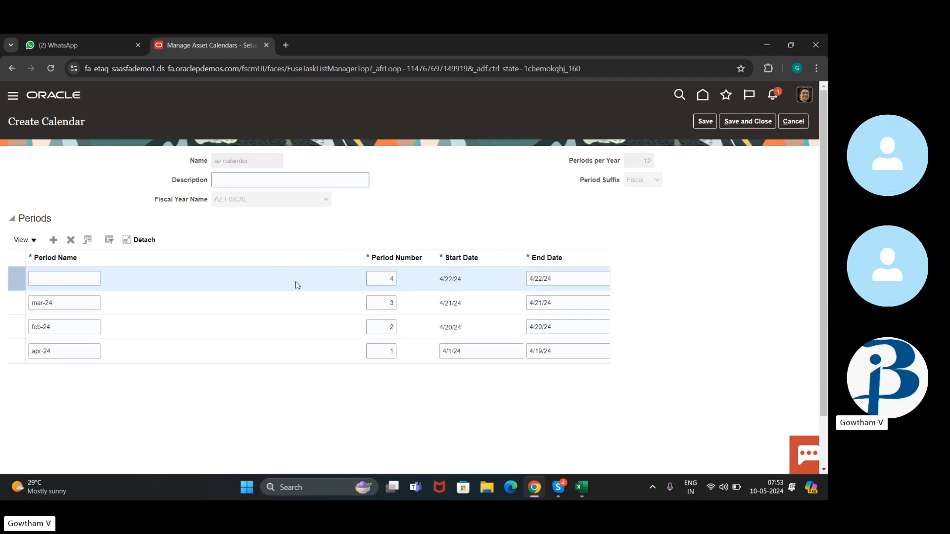
pyautogui.click(89, 277)
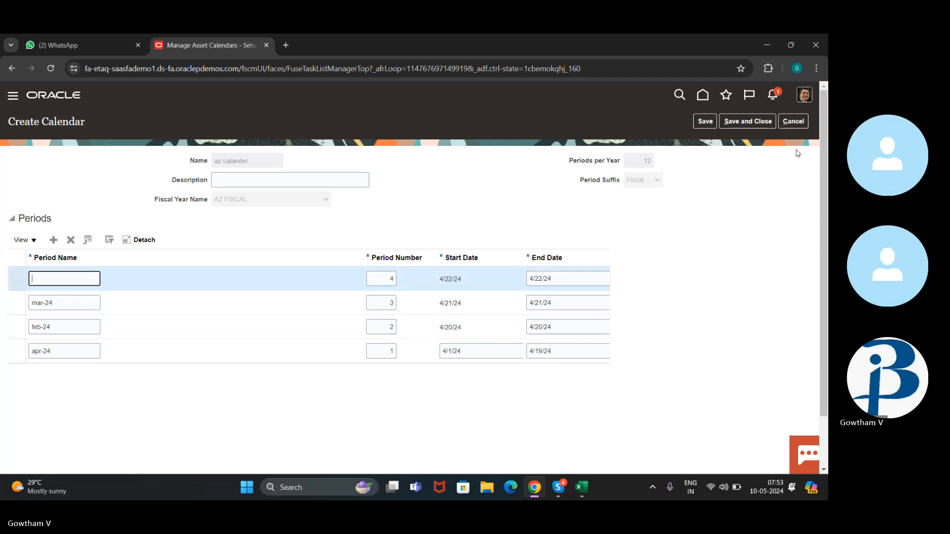
pyautogui.click(798, 126)
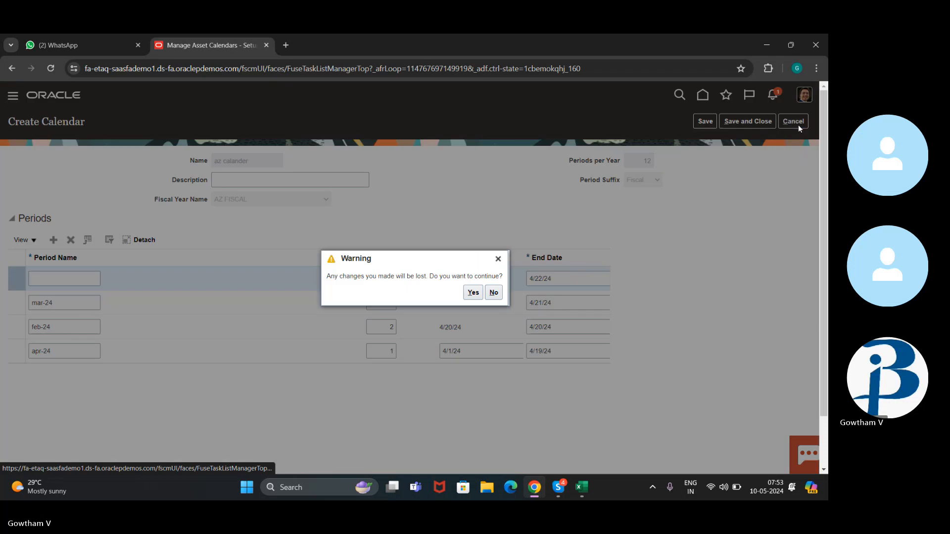
pyautogui.click(478, 293)
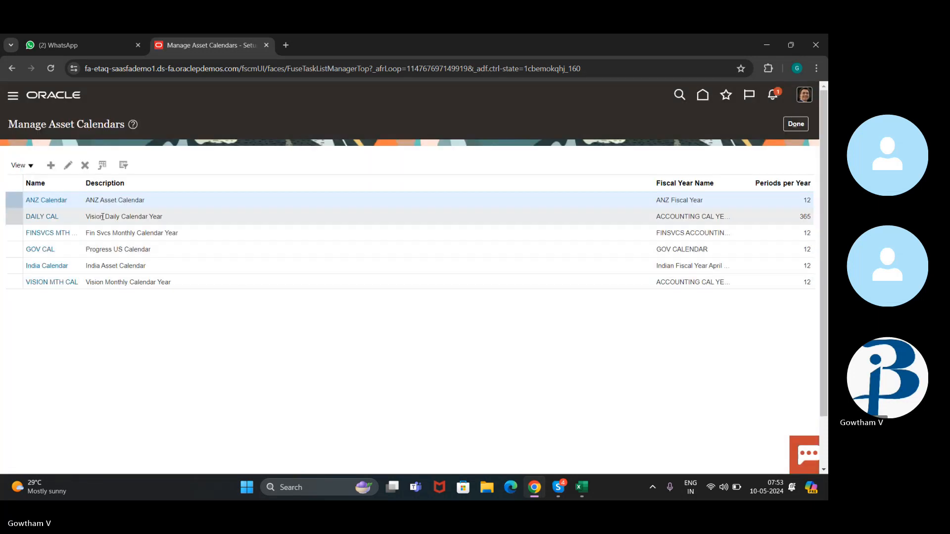
# Open the existing ANZ Calendar, review how its monthly periods are dated, and leave it without saving.
pyautogui.click(101, 216)
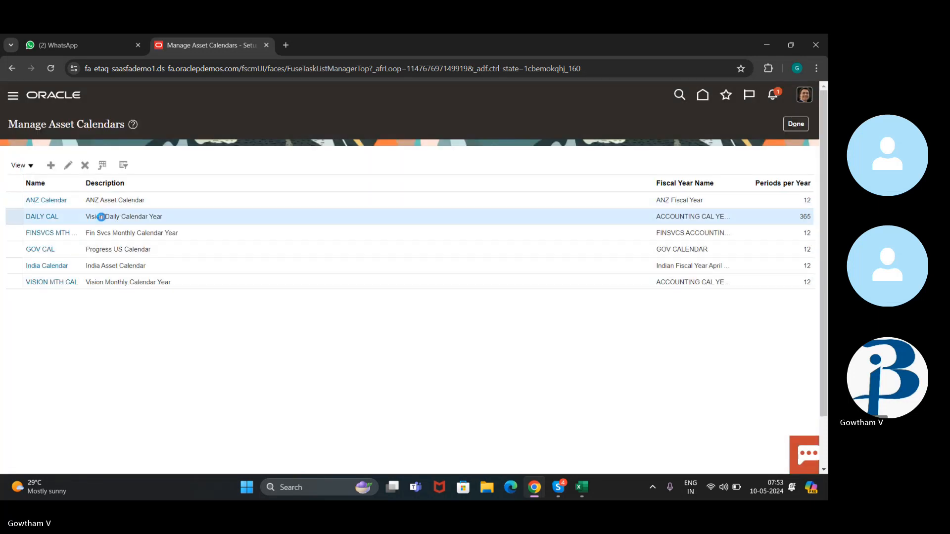
pyautogui.click(79, 202)
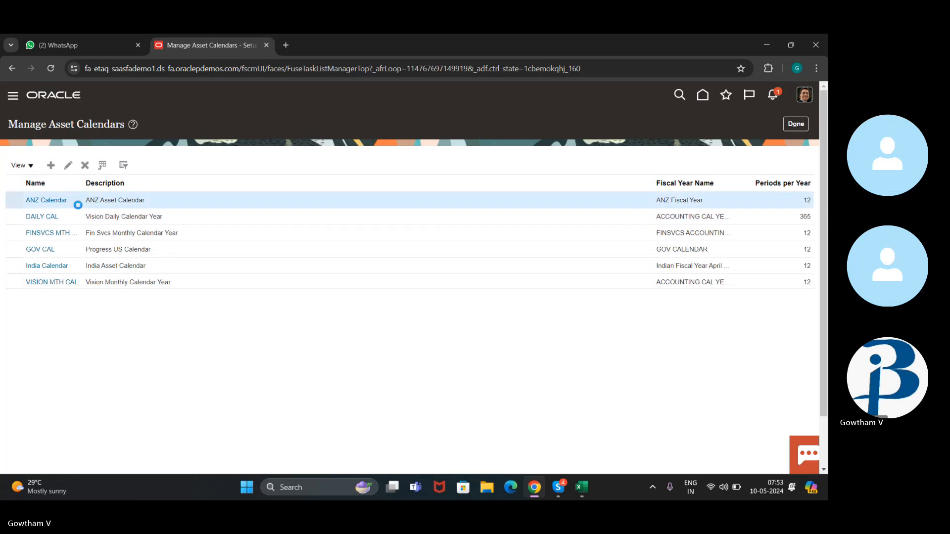
pyautogui.click(67, 166)
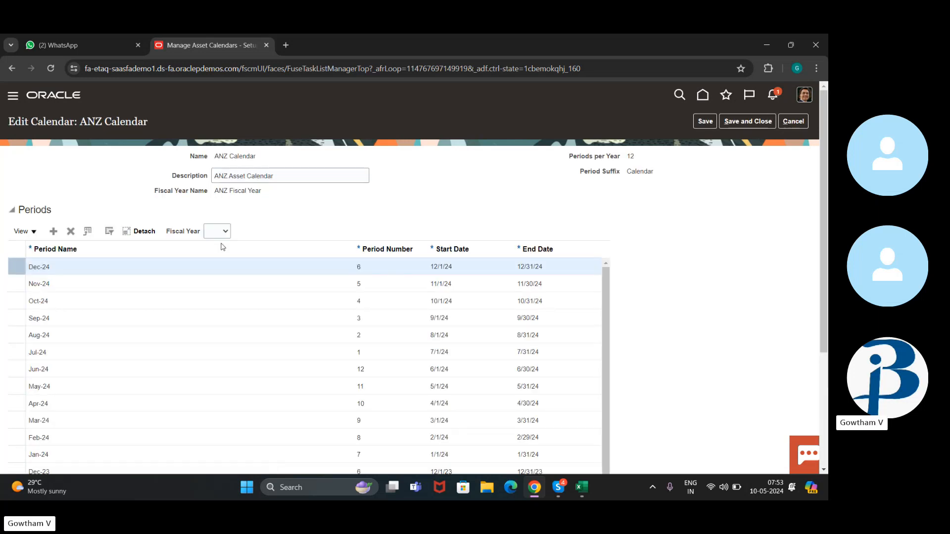
pyautogui.scroll(-5, 229, 320)
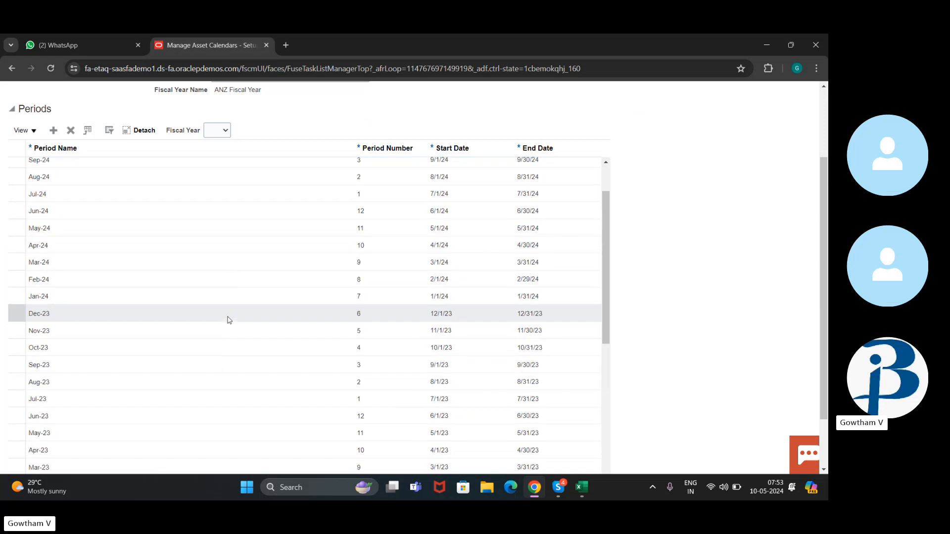
pyautogui.scroll(-5, 229, 320)
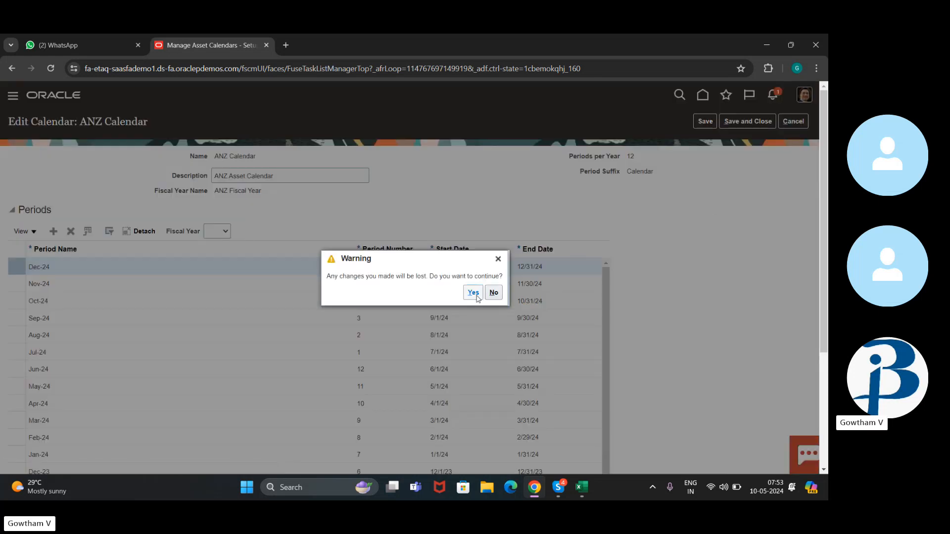
pyautogui.click(472, 293)
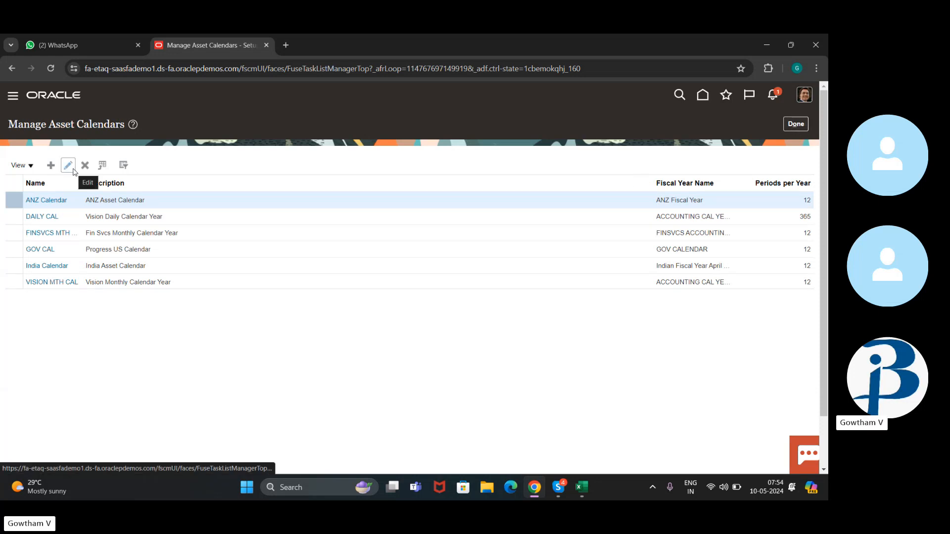
# Start a new asset calendar named "zz cal" with the BUDDY FISCAL fiscal year and 12 periods per year.
pyautogui.click(51, 165)
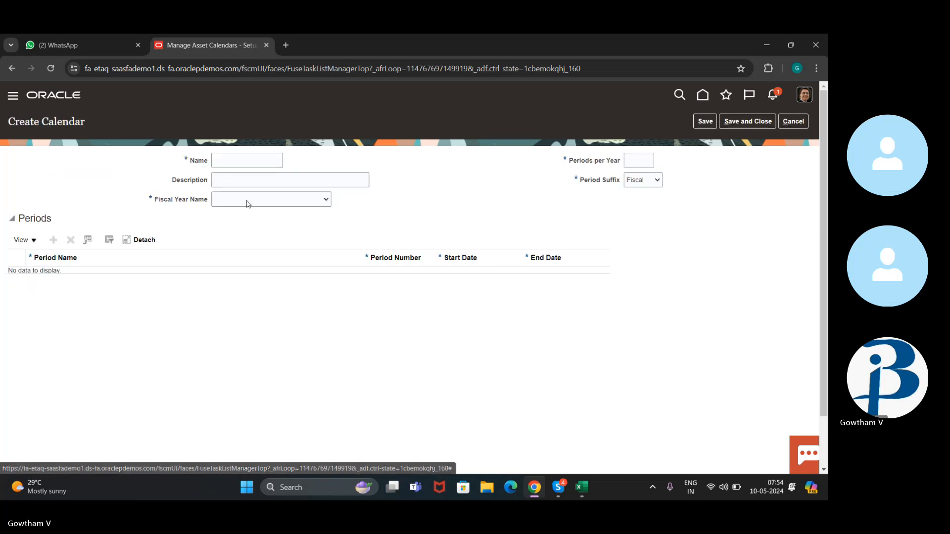
pyautogui.click(251, 160)
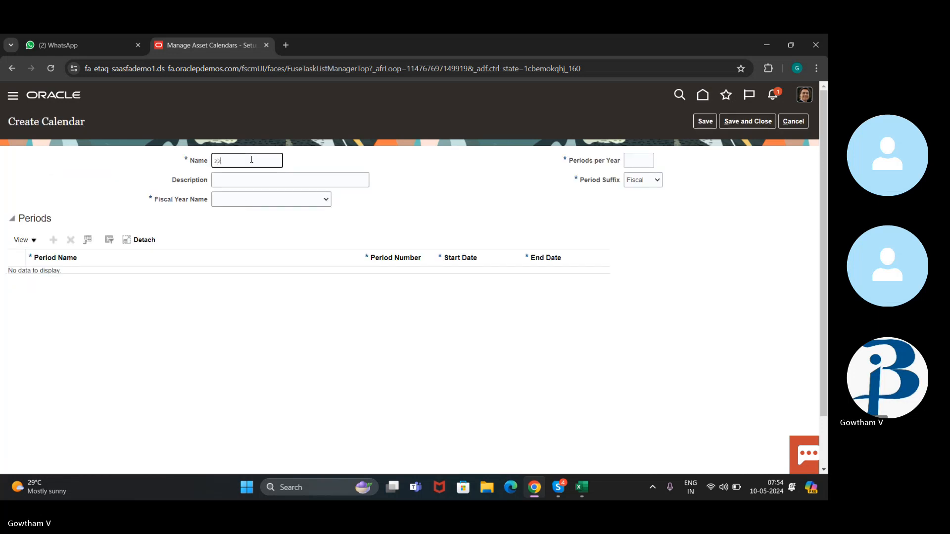
pyautogui.write('zz cal')
pyautogui.click(252, 205)
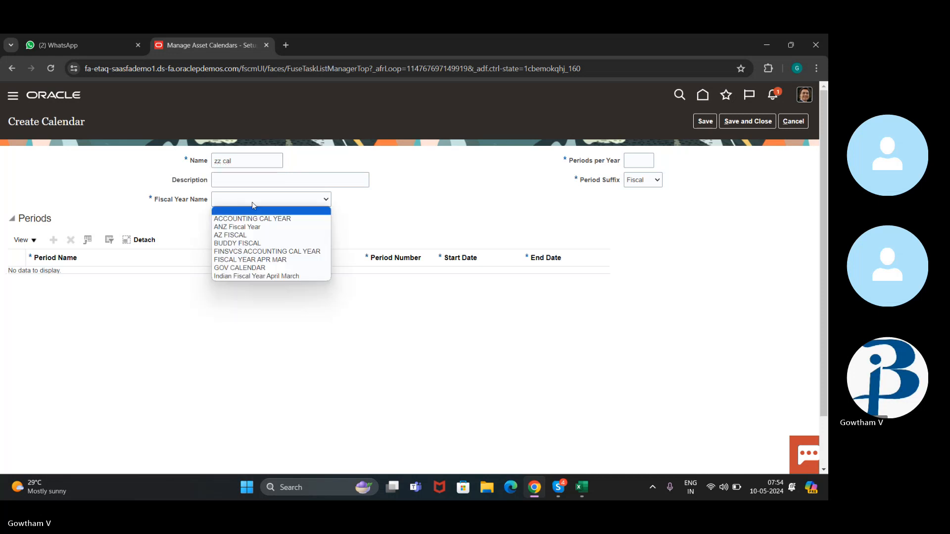
pyautogui.click(265, 243)
pyautogui.click(638, 164)
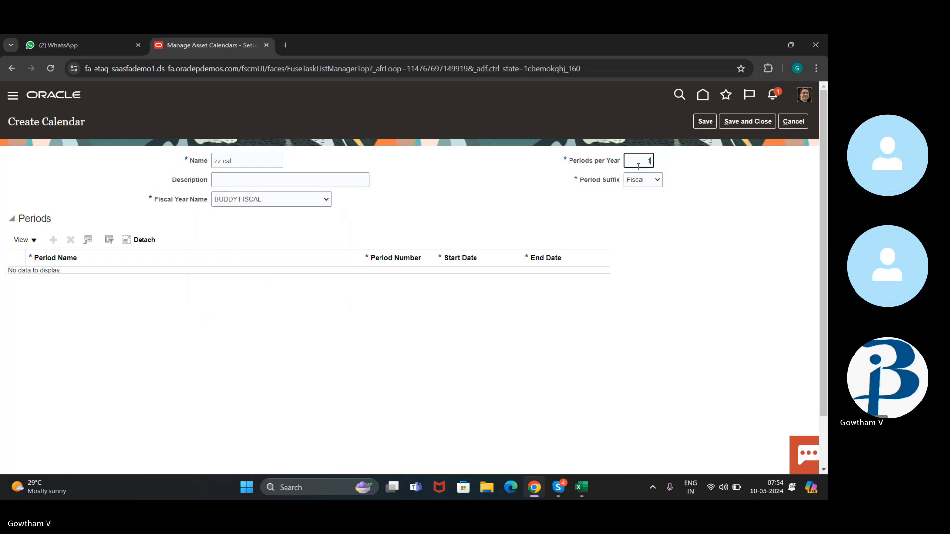
pyautogui.write('12')
pyautogui.click(166, 308)
# Add the first period, named "apr", running from 4/1/25 to 4/30/25.
pyautogui.click(54, 240)
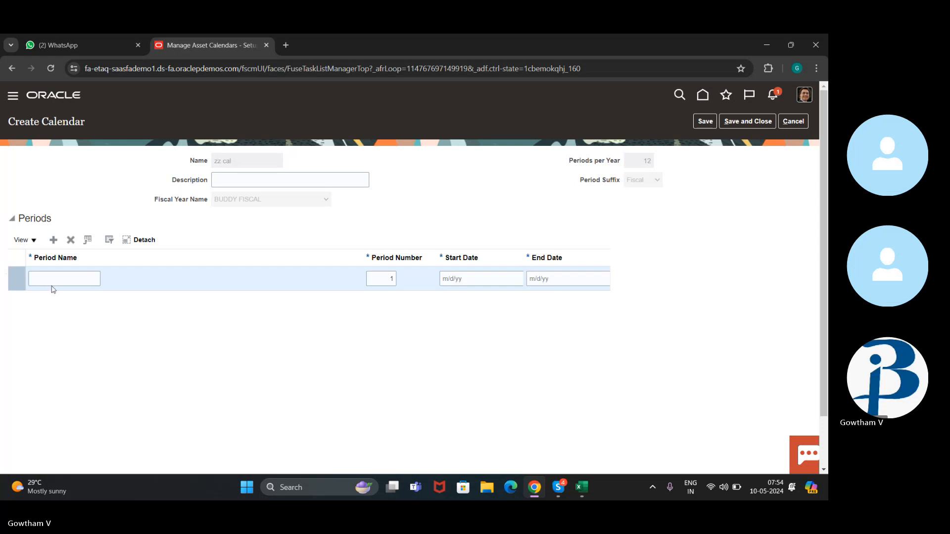
pyautogui.click(55, 281)
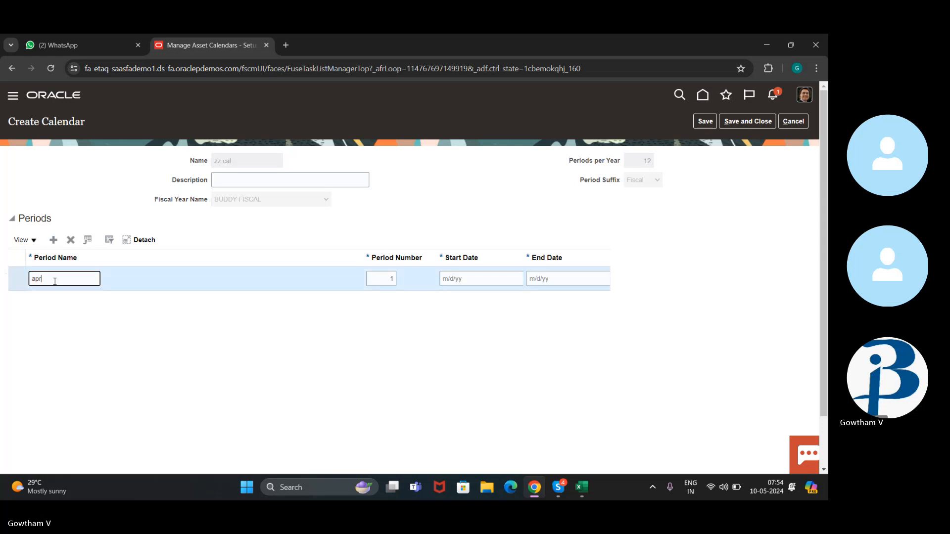
pyautogui.press('Tab')
pyautogui.press('Tab')
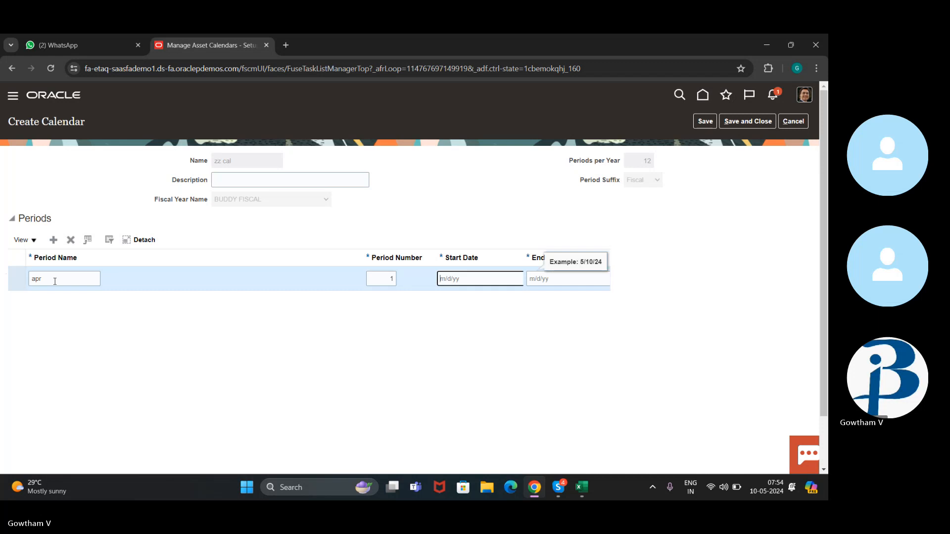
pyautogui.write('4/1/25')
pyautogui.press('Tab')
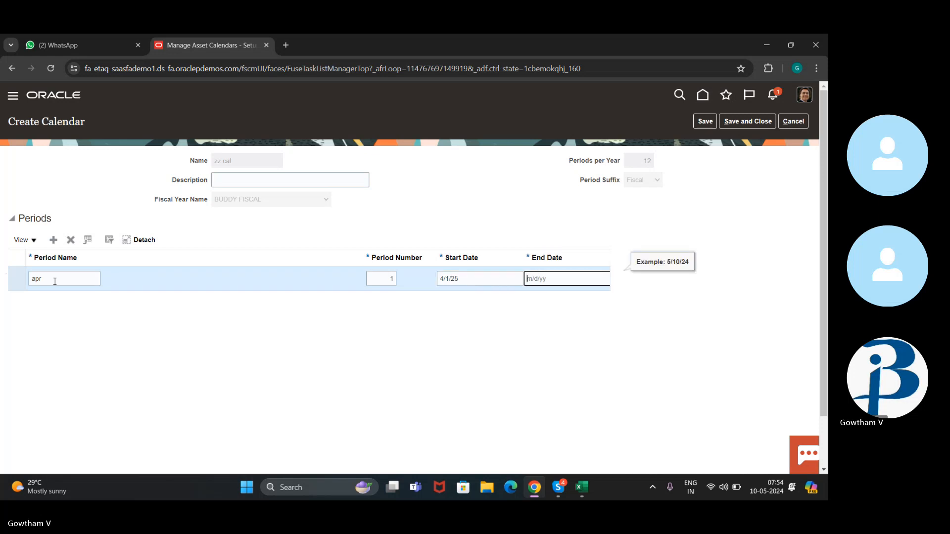
pyautogui.write('4/30/25')
pyautogui.scroll(-1, 97, 395)
pyautogui.click(172, 274)
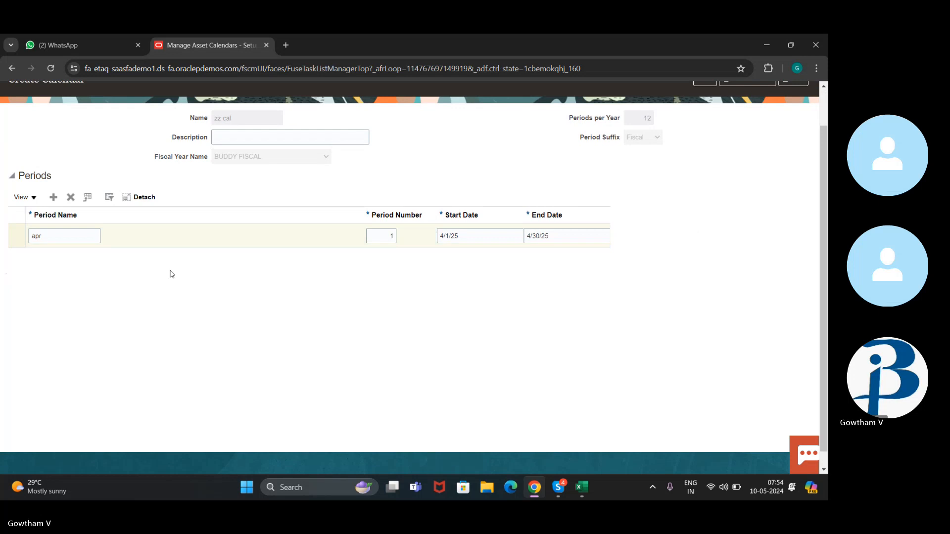
# Try twice to add another period to the "zz cal" calendar, dismissing the error dialog each time.
pyautogui.click(53, 198)
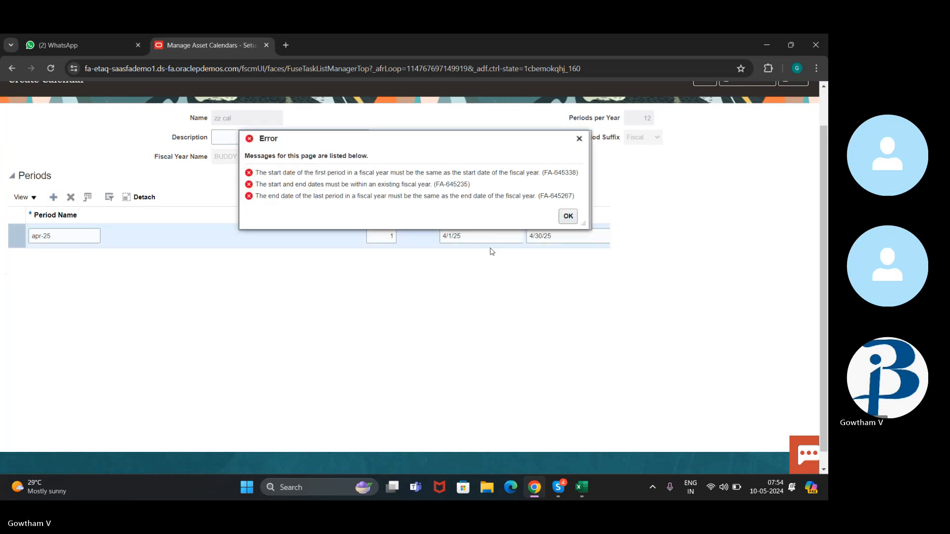
pyautogui.click(568, 216)
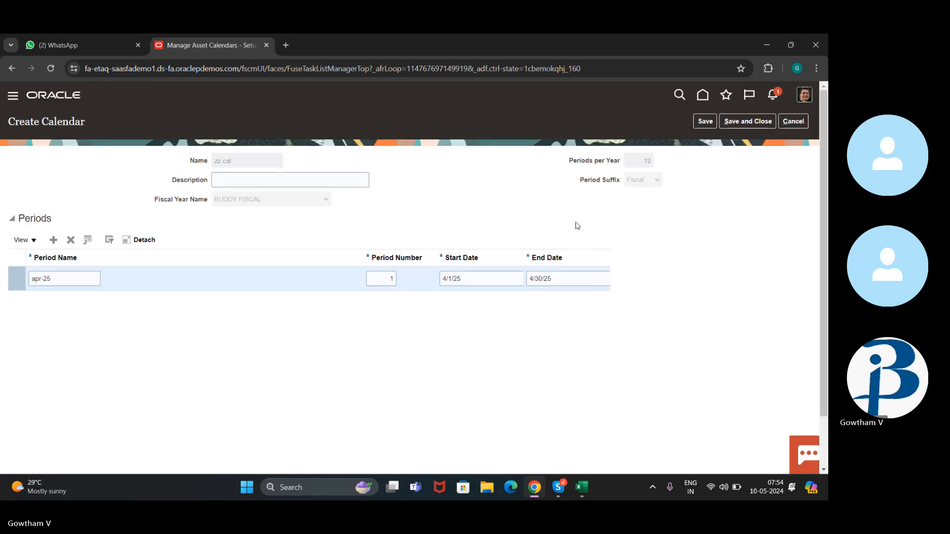
pyautogui.click(53, 240)
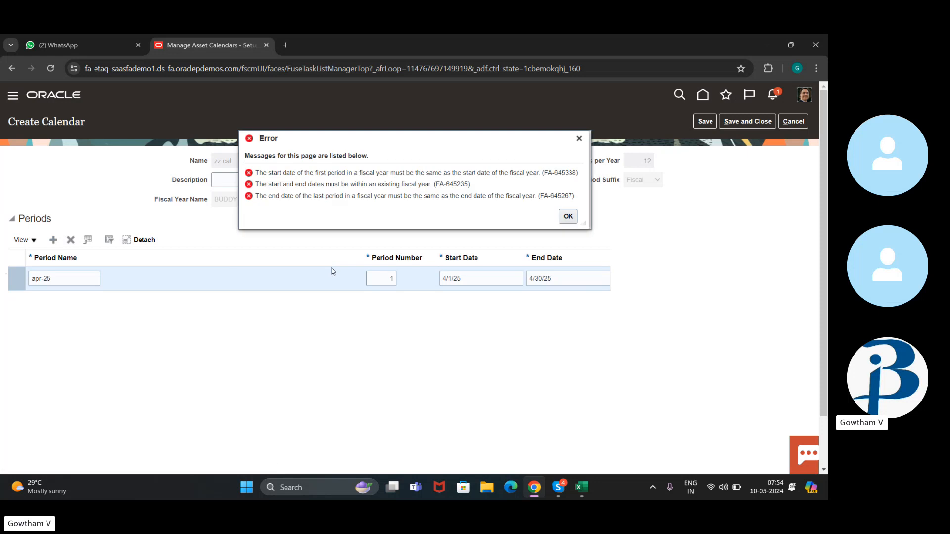
pyautogui.click(567, 216)
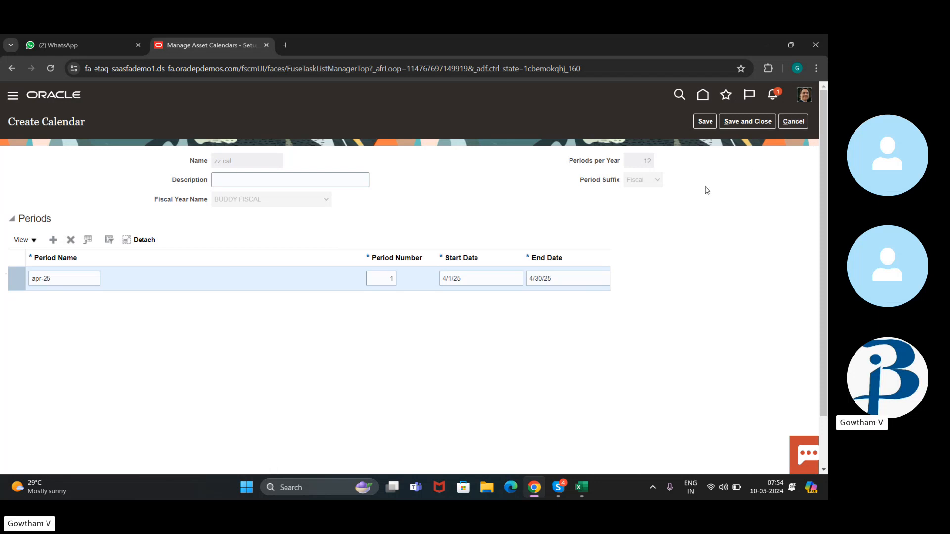
# Discard the "zz cal" calendar and return from the asset calendars to the Fixed Assets setup task list.
pyautogui.click(783, 125)
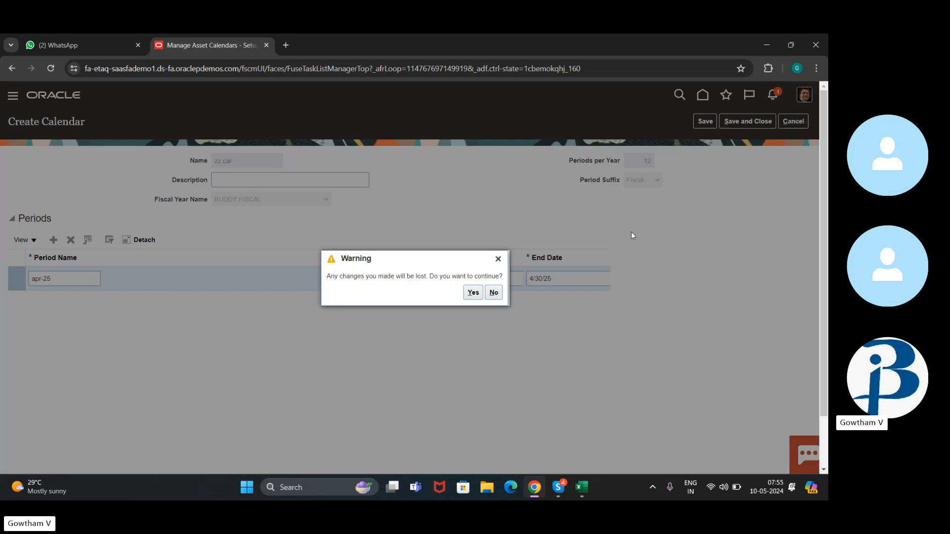
pyautogui.click(472, 292)
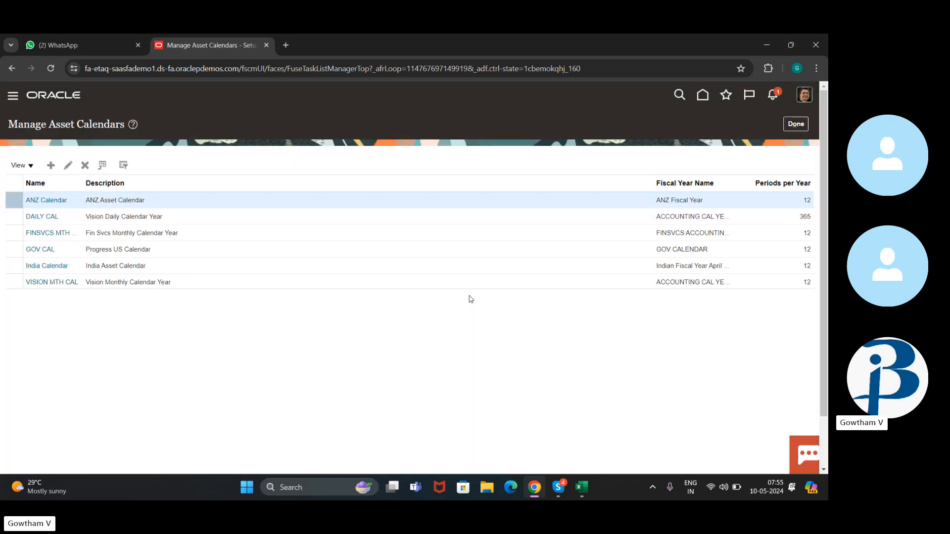
pyautogui.click(795, 124)
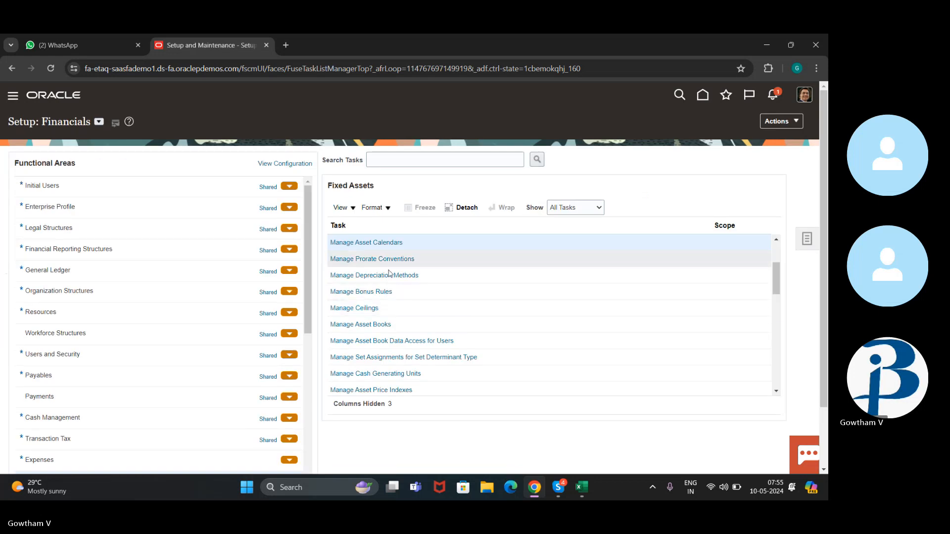
pyautogui.scroll(-5, 403, 292)
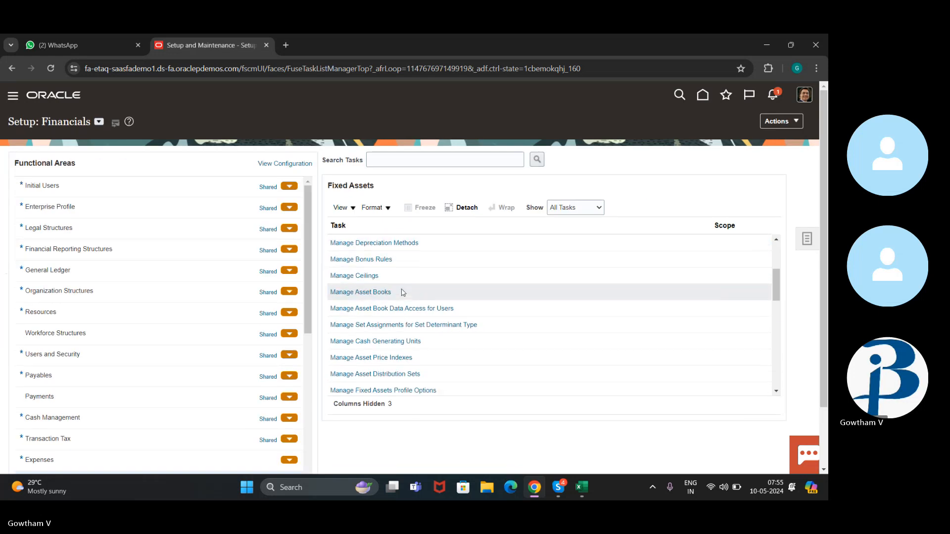
# Open the BUDDY FISCAL fiscal year for editing from the Manage Fiscal Years task.
pyautogui.click(401, 285)
pyautogui.scroll(3, 402, 293)
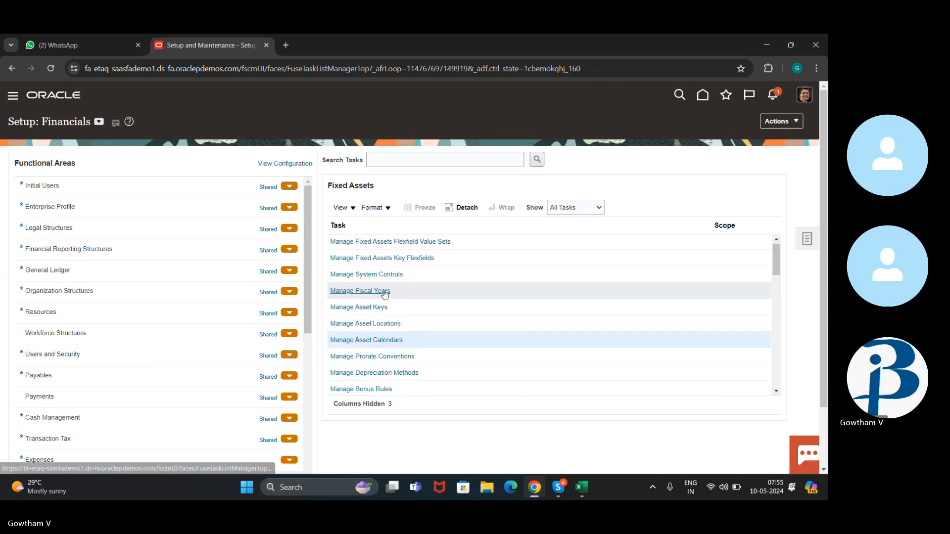
pyautogui.click(383, 291)
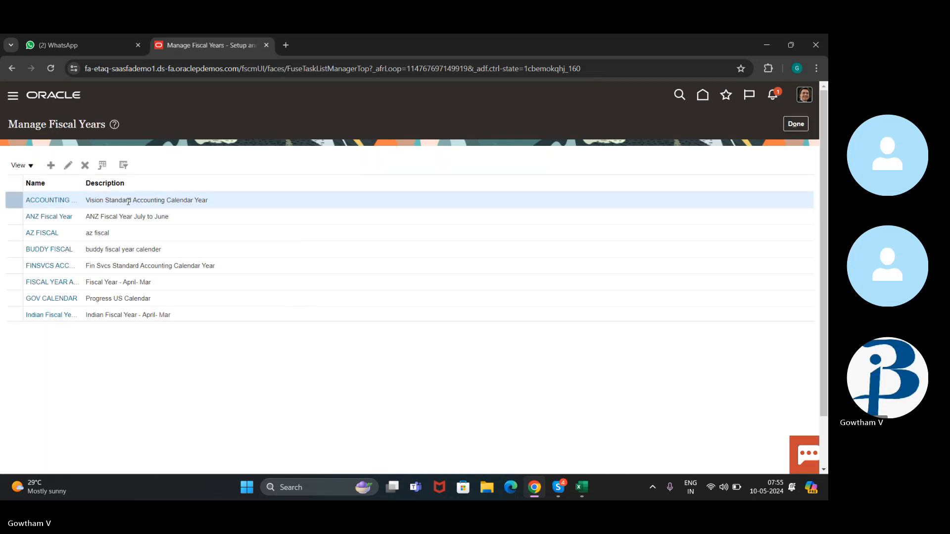
pyautogui.click(84, 247)
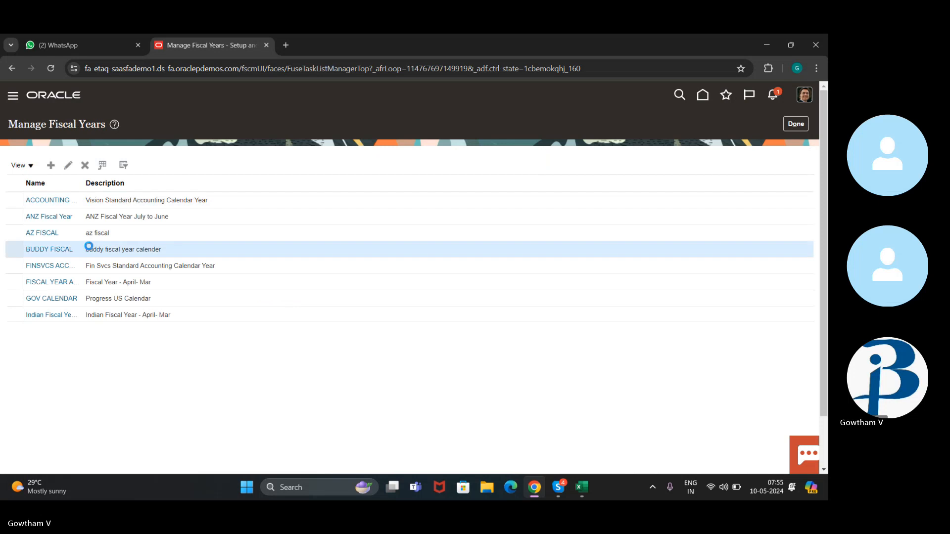
pyautogui.click(68, 166)
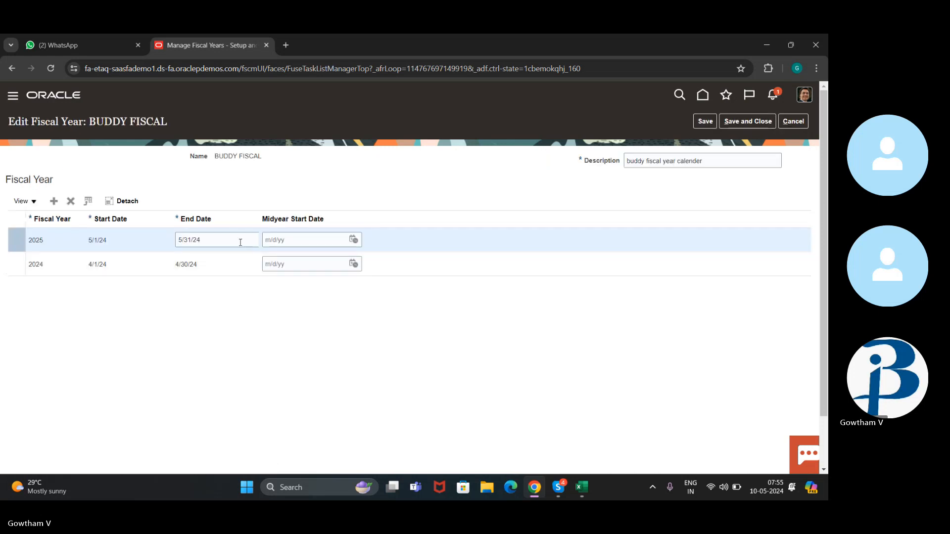
# Add another fiscal year row after 2025, leaving the 2025 end date as it is.
pyautogui.click(240, 243)
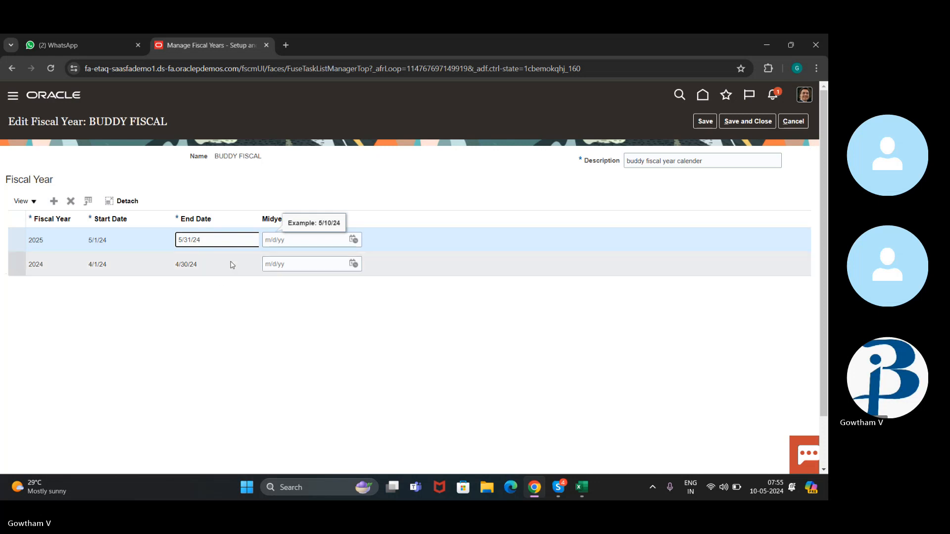
pyautogui.click(231, 263)
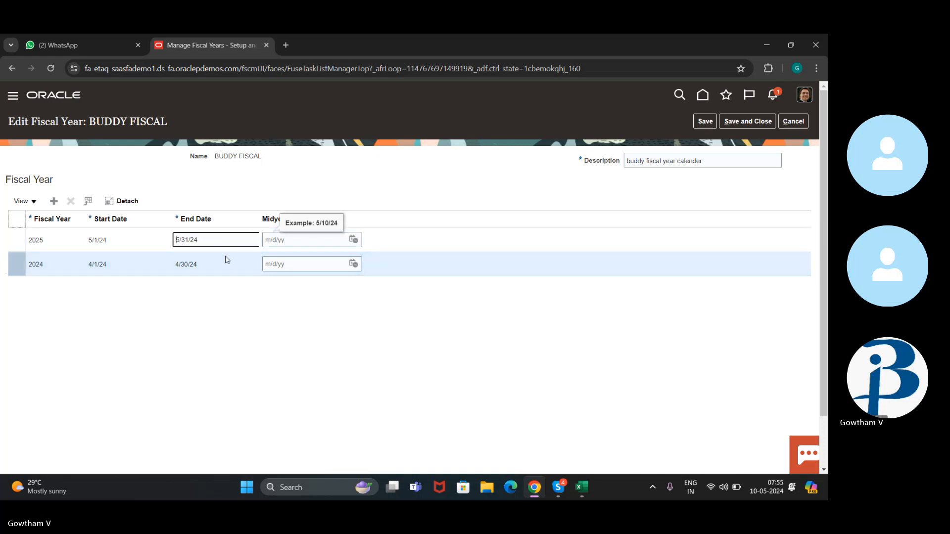
pyautogui.click(233, 238)
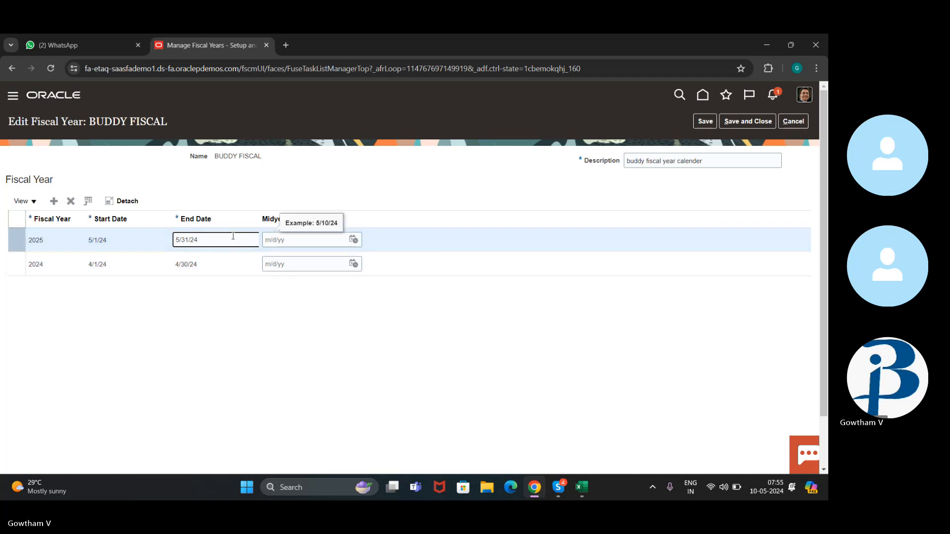
pyautogui.write('5')
pyautogui.press('BackSpace')
pyautogui.click(56, 200)
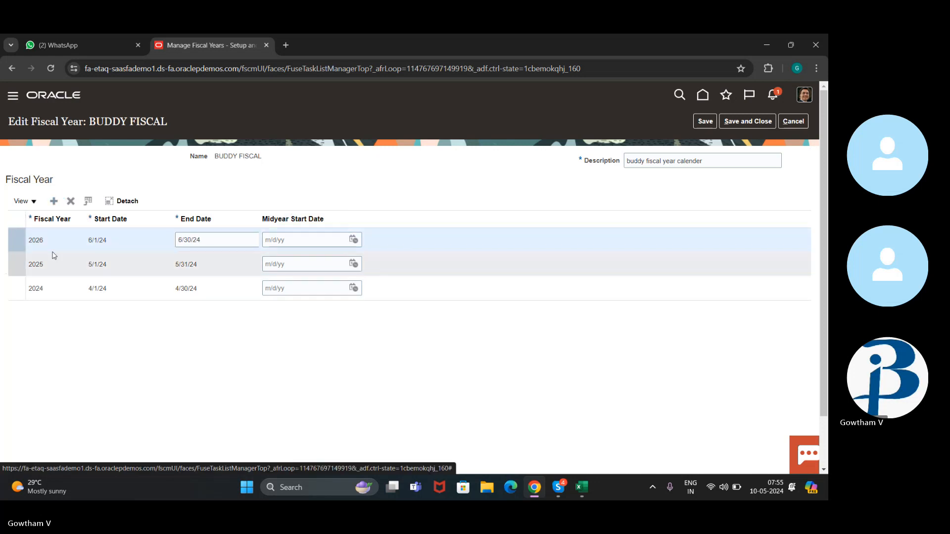
# Delete all the fiscal year rows of BUDDY FISCAL, from 2026 back to 2024.
pyautogui.click(72, 201)
pyautogui.click(71, 204)
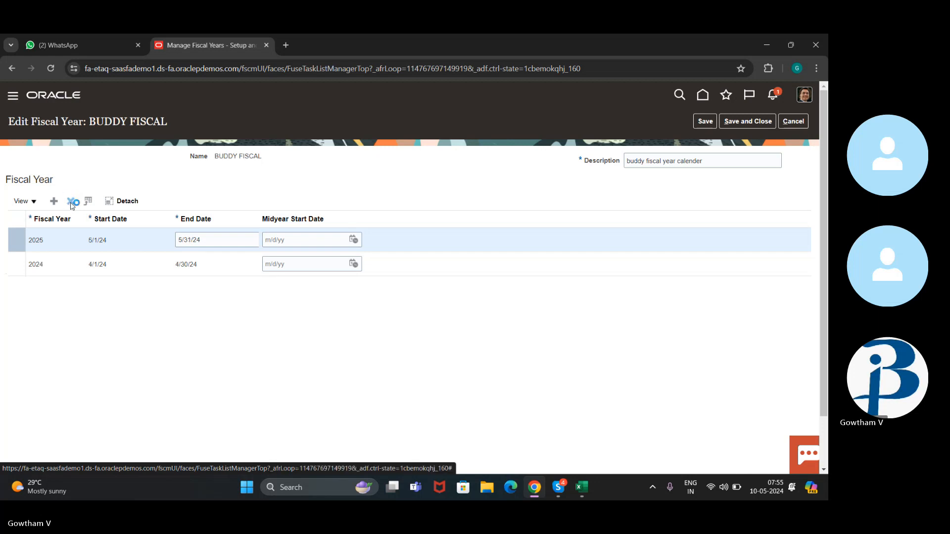
pyautogui.click(70, 204)
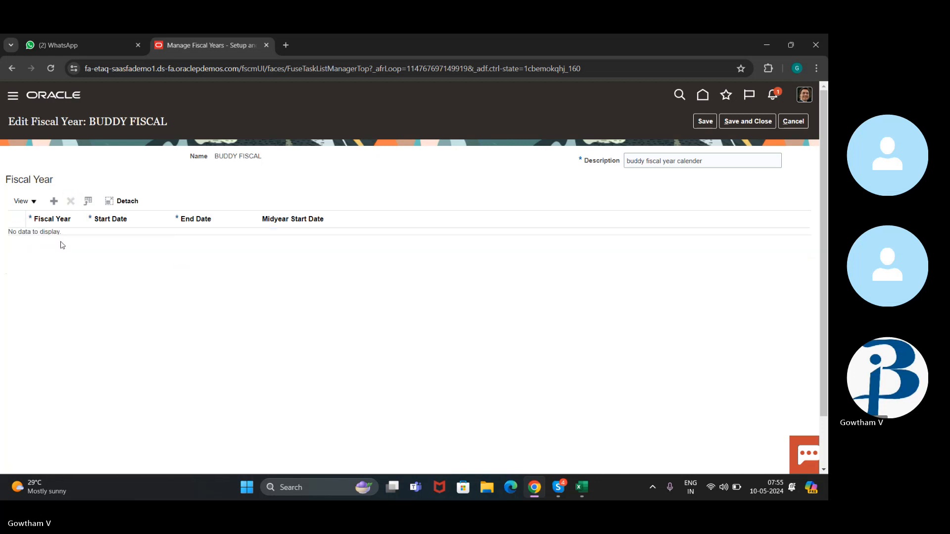
# Add fiscal year 2025 with start date 1/1/25 and end date 1/30/25, and save and close BUDDY FISCAL.
pyautogui.click(55, 201)
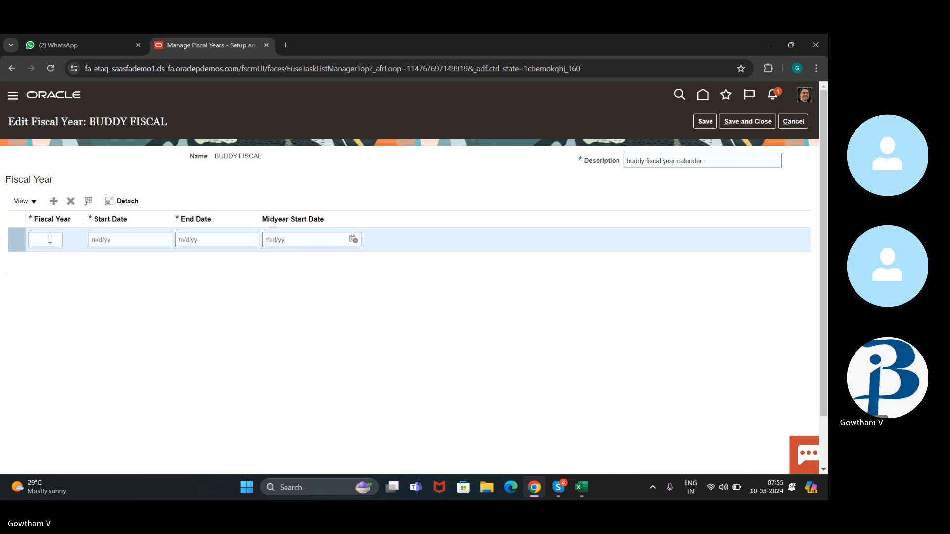
pyautogui.click(49, 239)
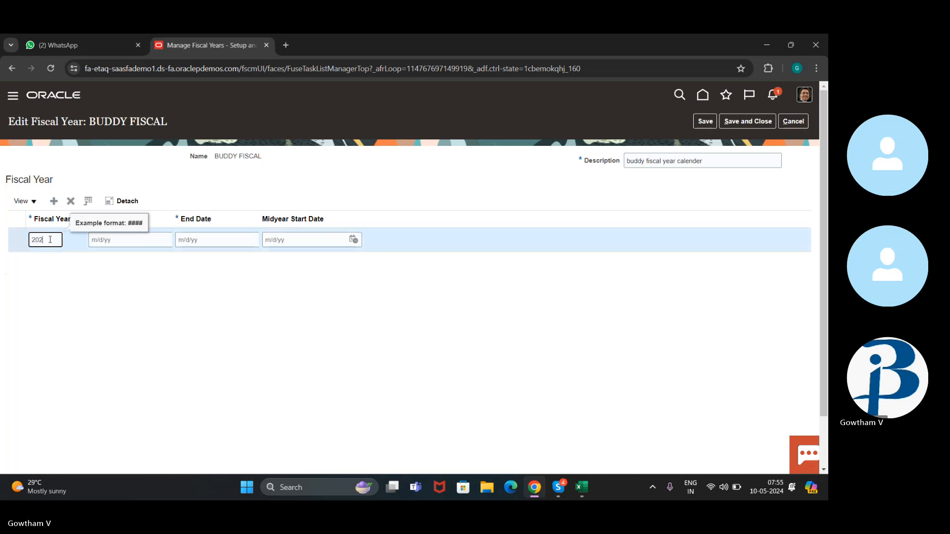
pyautogui.press('Tab')
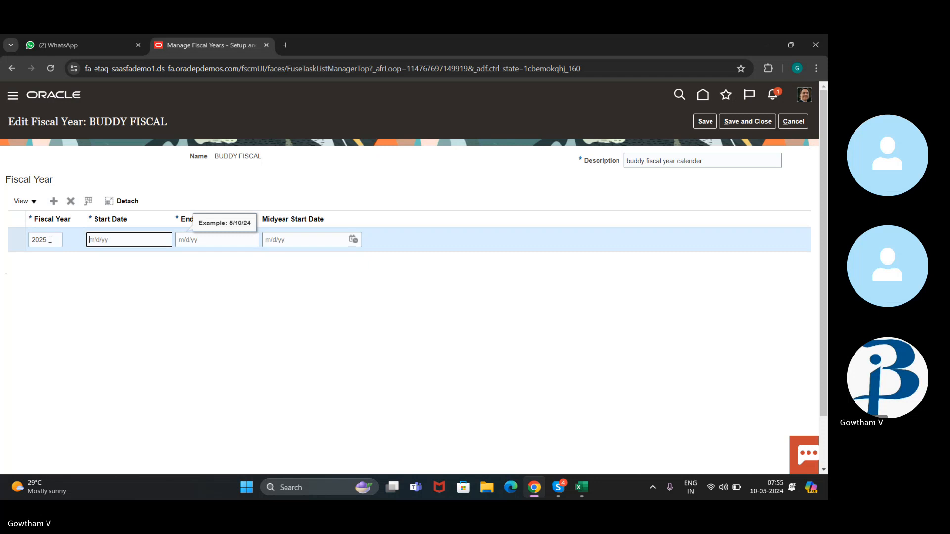
pyautogui.write('1/1/25')
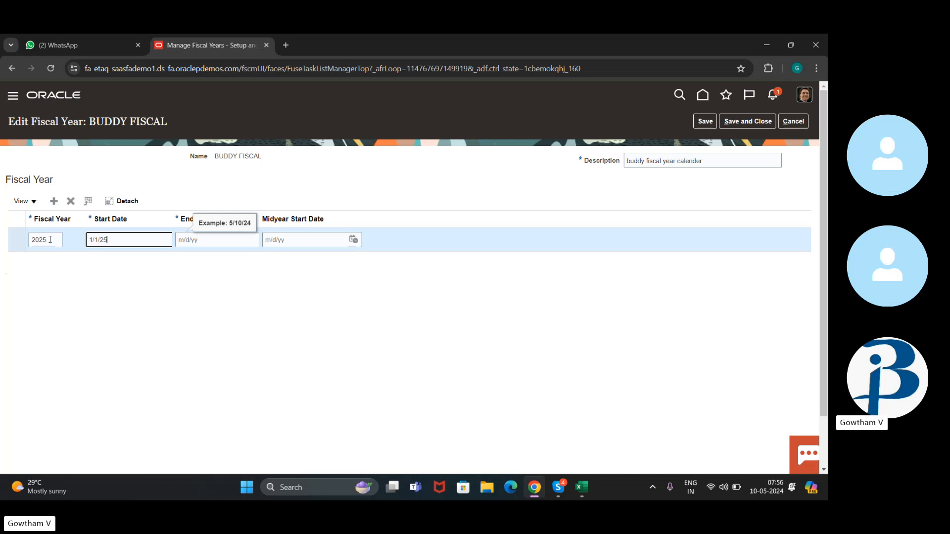
pyautogui.press('Tab')
pyautogui.write('30')
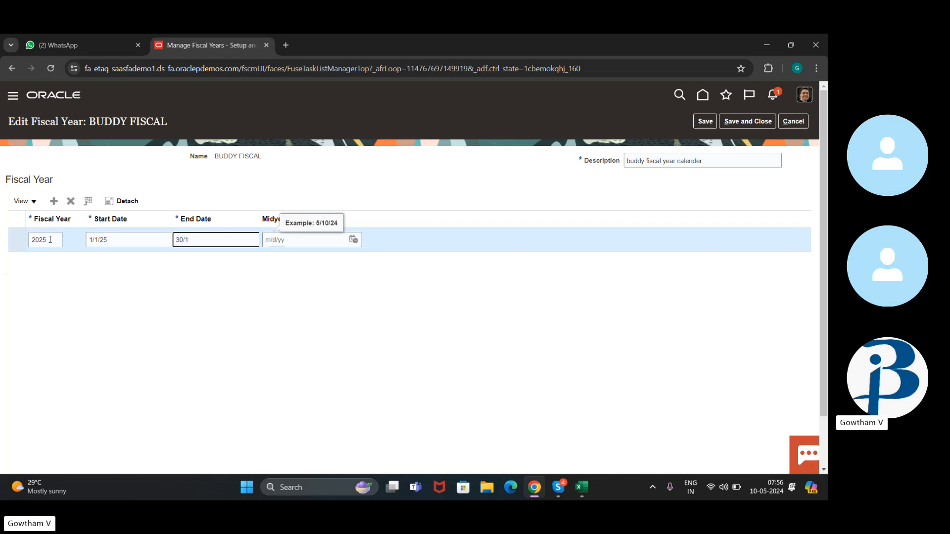
pyautogui.press('BackSpace')
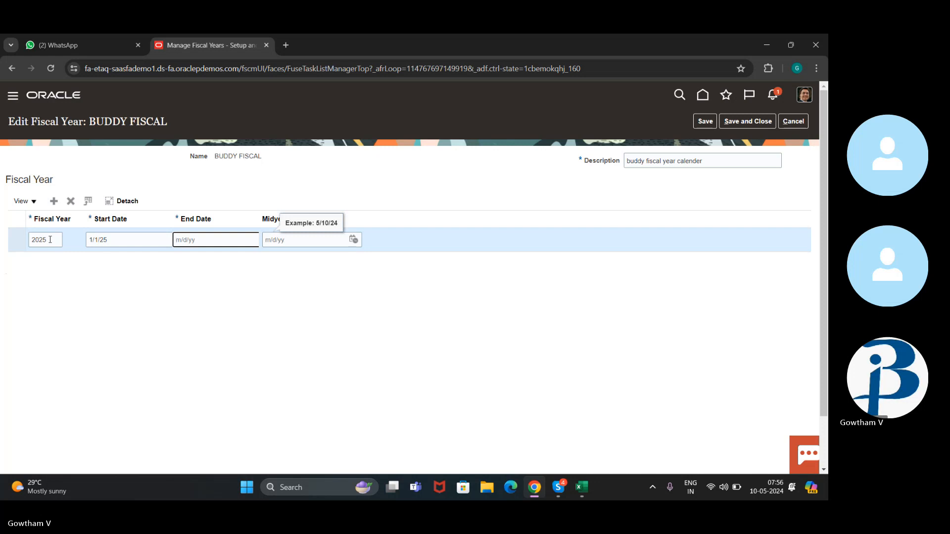
pyautogui.write('1/30/25')
pyautogui.click(368, 183)
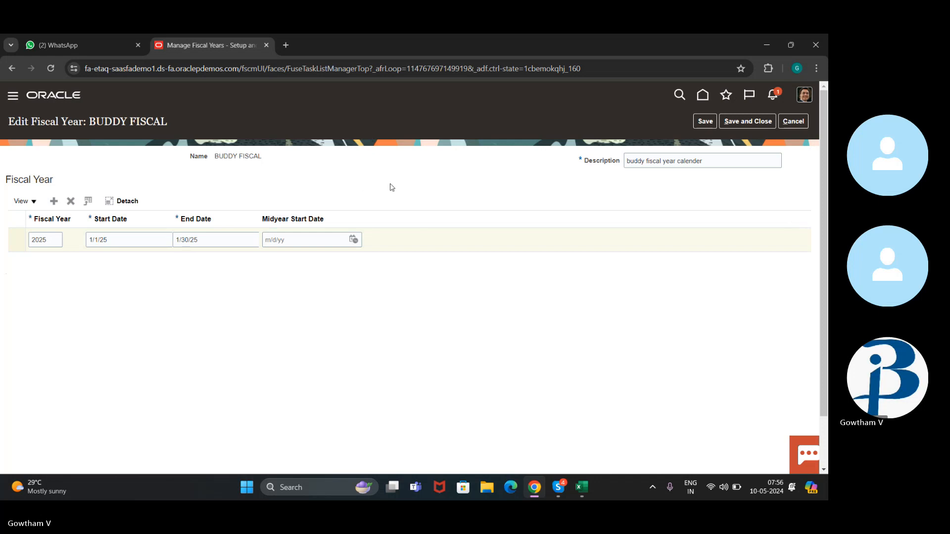
pyautogui.click(737, 123)
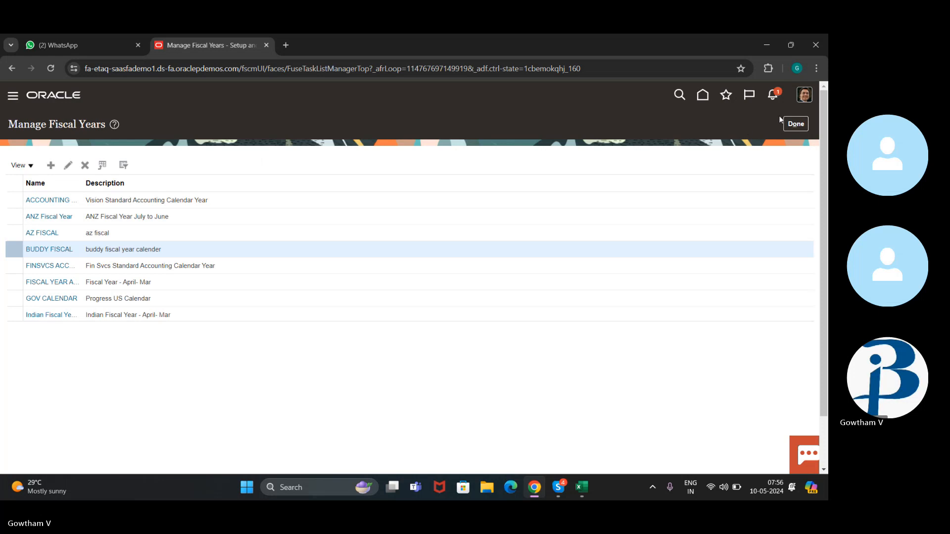
# Go to the Manage Asset Calendars task and review the periods of ANZ Calendar without changing them.
pyautogui.click(795, 124)
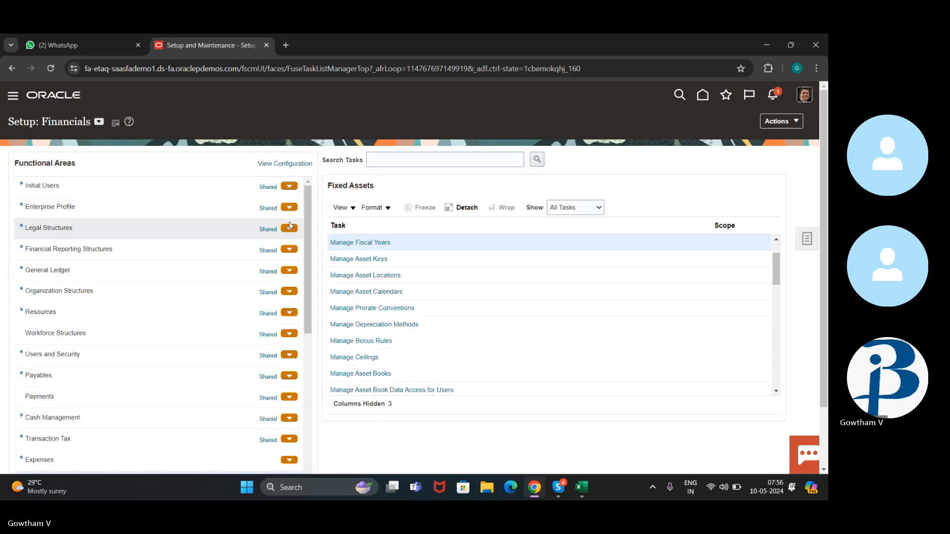
pyautogui.click(391, 297)
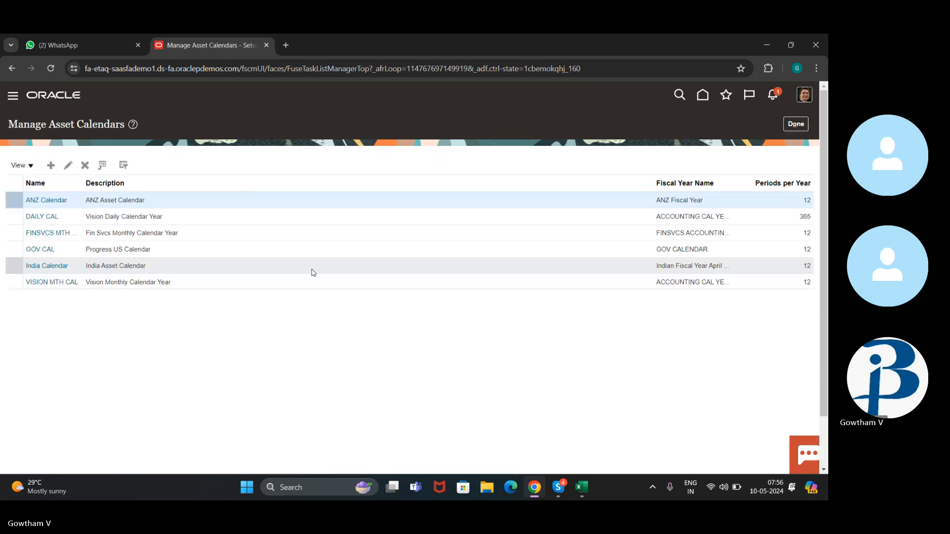
pyautogui.click(68, 166)
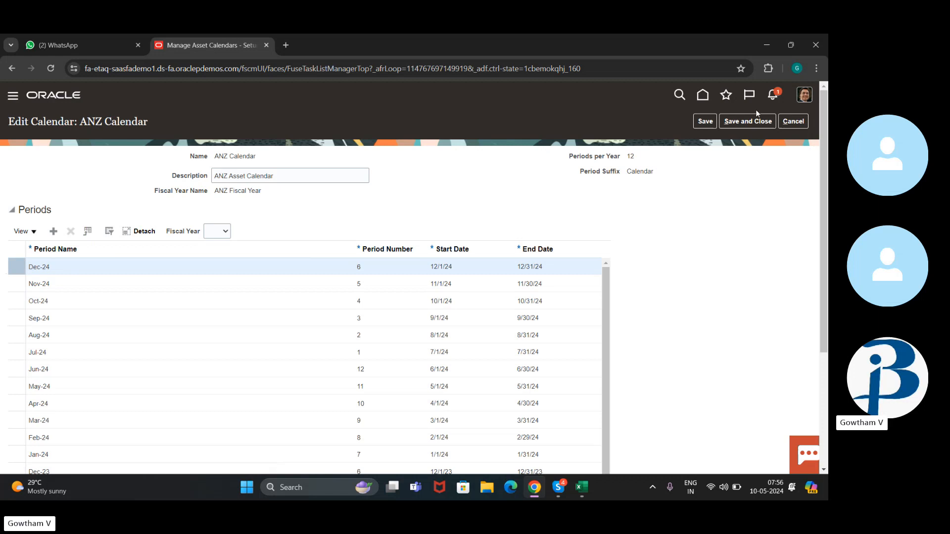
pyautogui.click(782, 123)
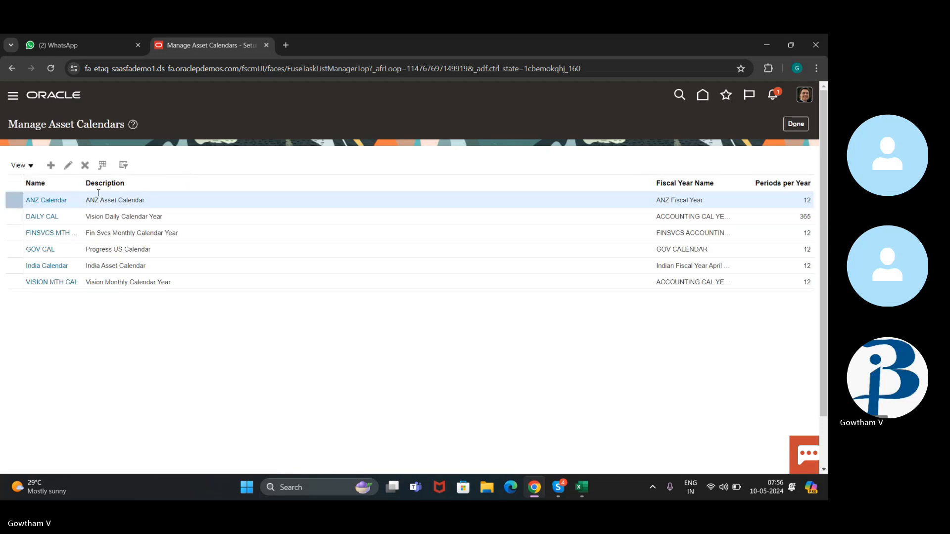
# Start a new asset calendar named "aa calender" with fiscal year BUDDY FISCAL and 12 periods per year.
pyautogui.click(50, 165)
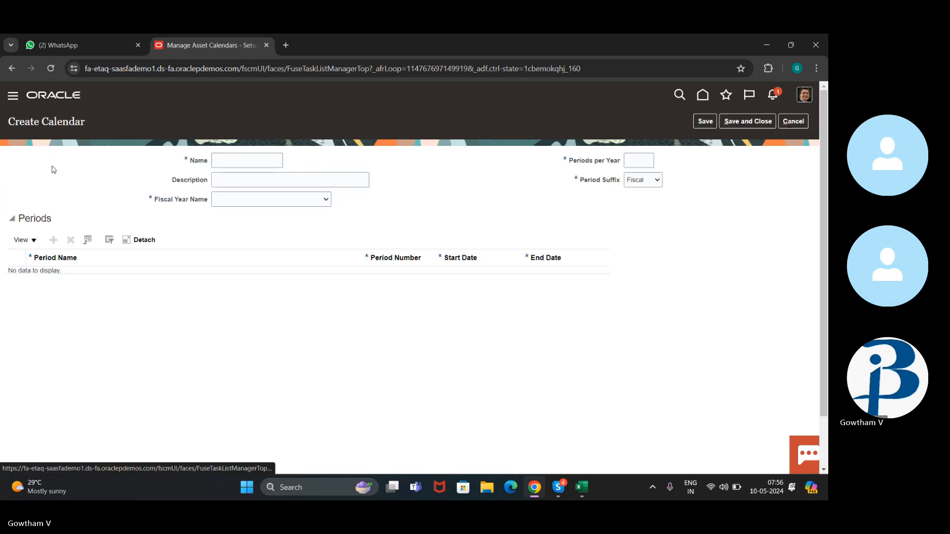
pyautogui.click(251, 163)
pyautogui.write('aa')
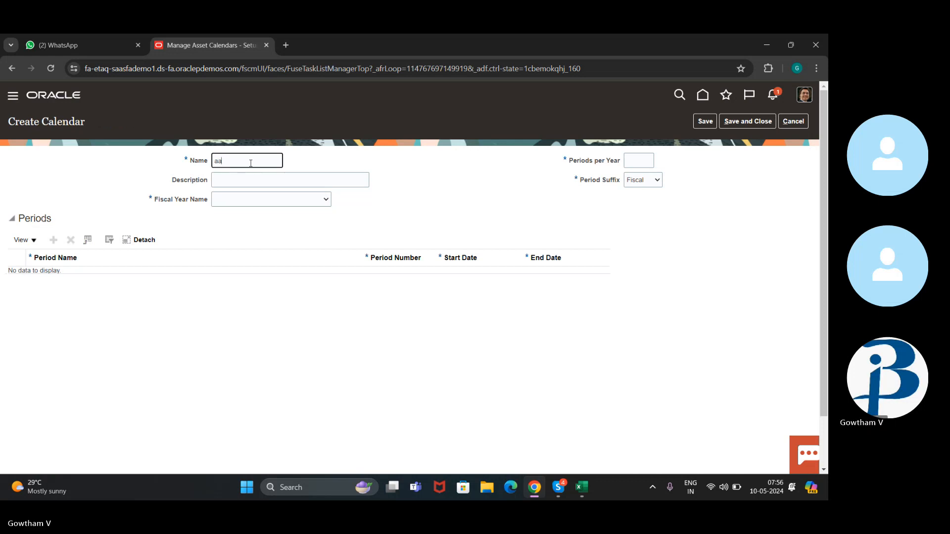
pyautogui.write(' calender')
pyautogui.click(277, 200)
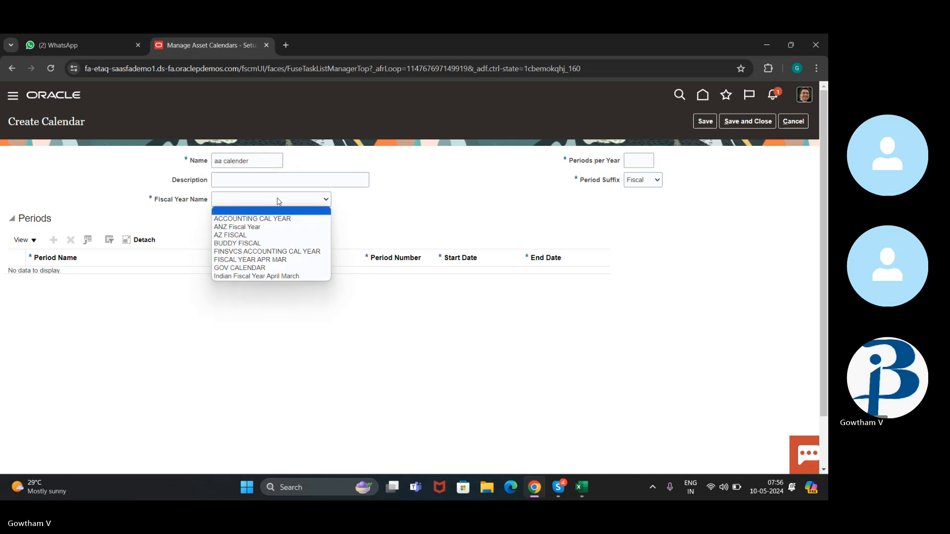
pyautogui.click(271, 243)
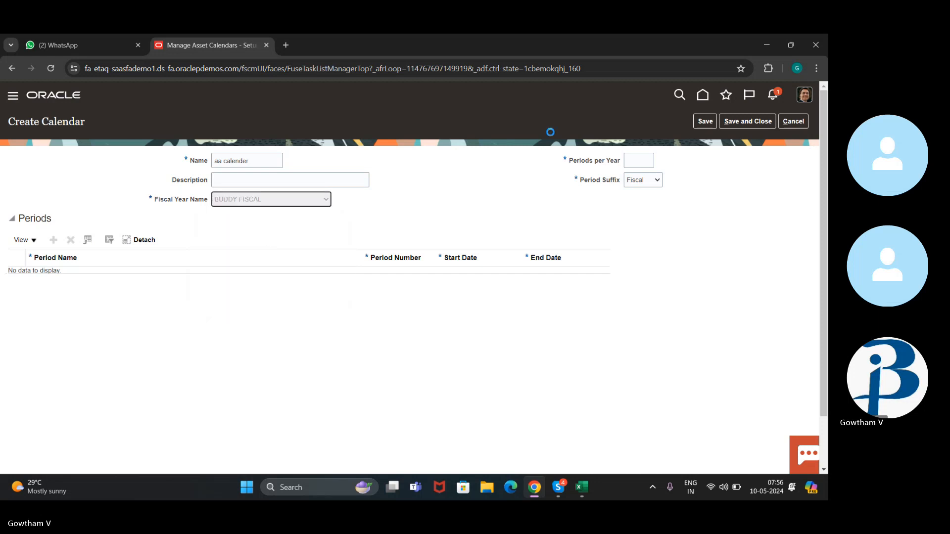
pyautogui.click(638, 161)
pyautogui.write('12')
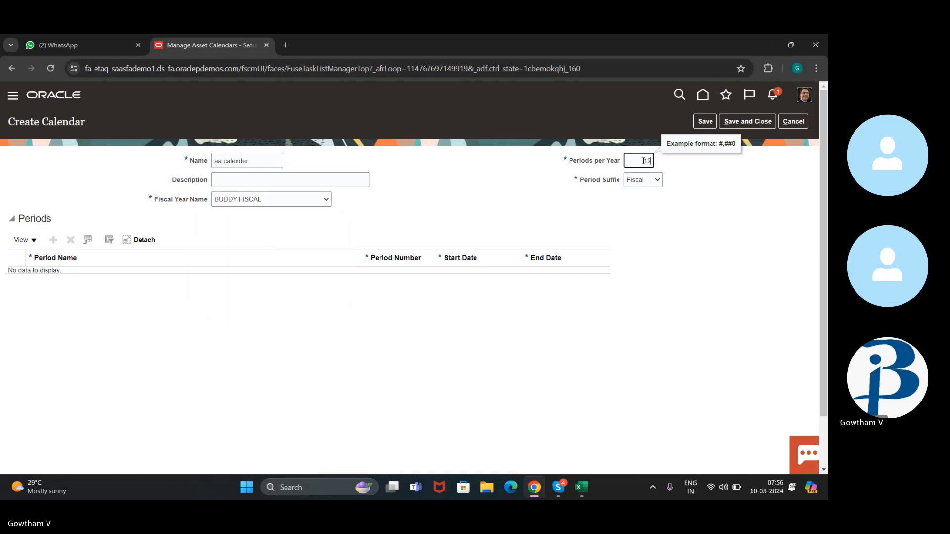
pyautogui.click(257, 276)
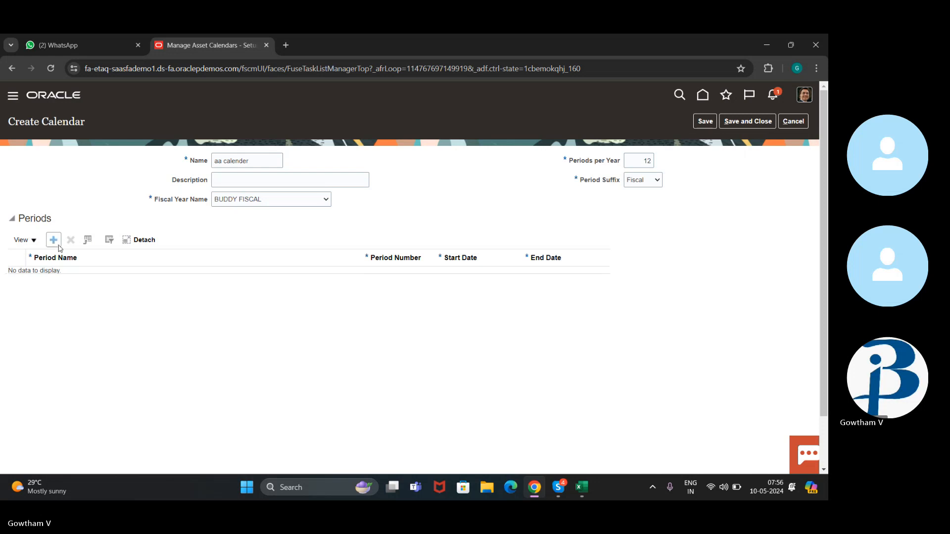
# Add a period named jan from 1/1/25 to 1/19/25 and try to add a further period row.
pyautogui.click(53, 243)
pyautogui.click(78, 280)
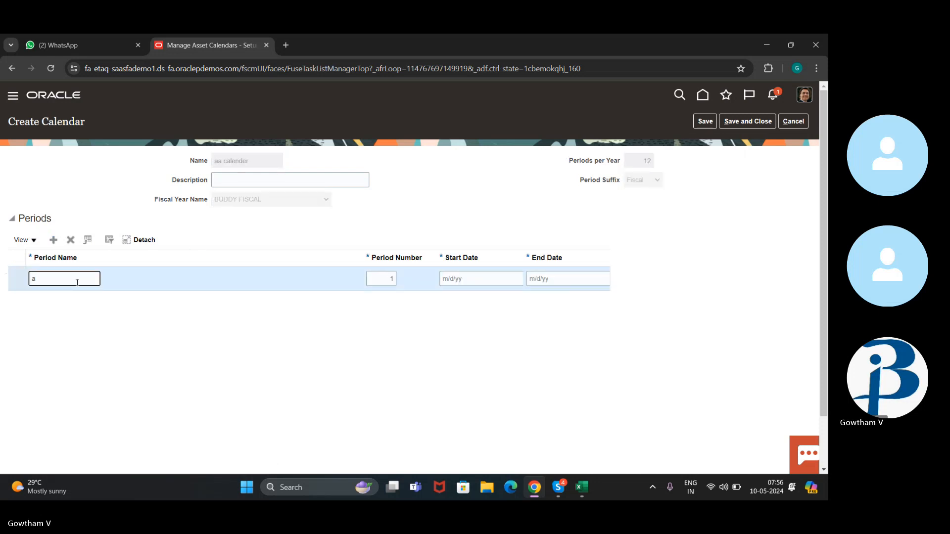
pyautogui.write('jan')
pyautogui.press('Tab')
pyautogui.press('Tab')
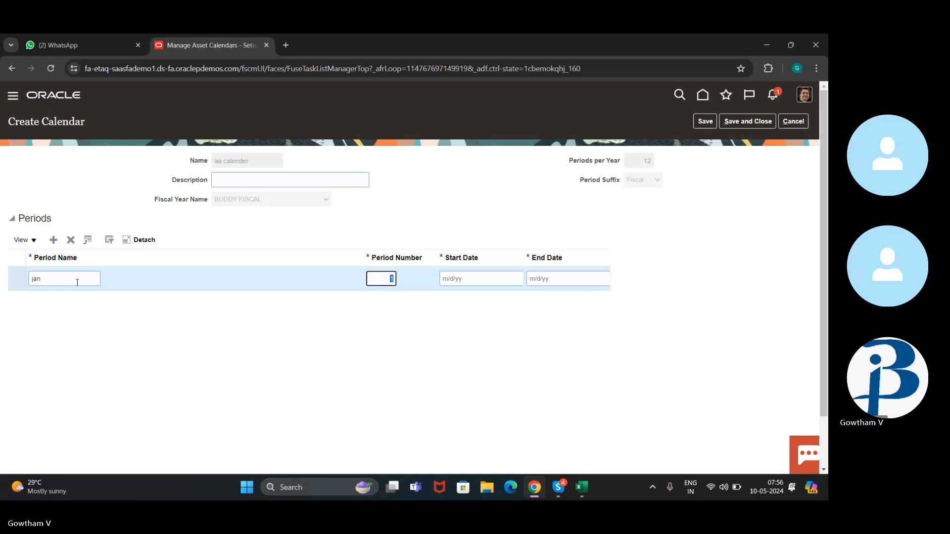
pyautogui.write('1/')
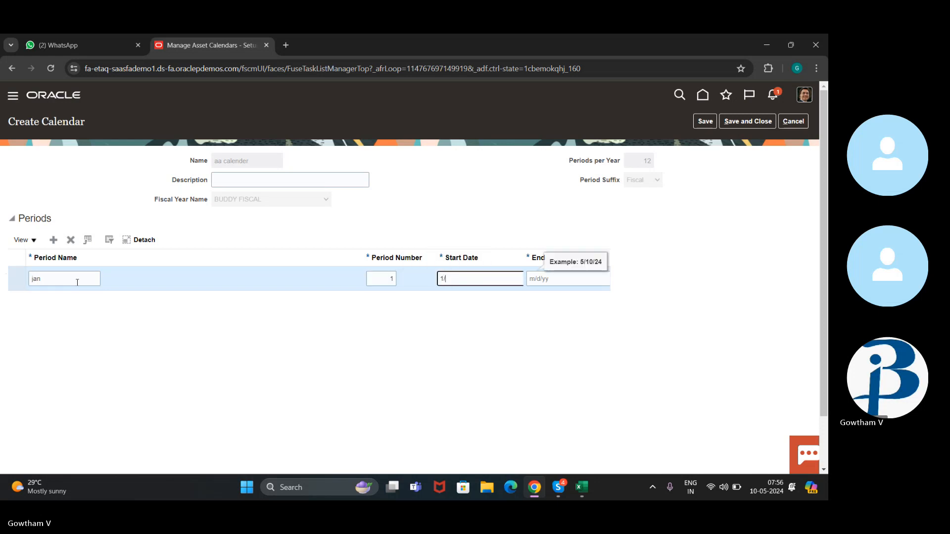
pyautogui.write('1/25')
pyautogui.press('Tab')
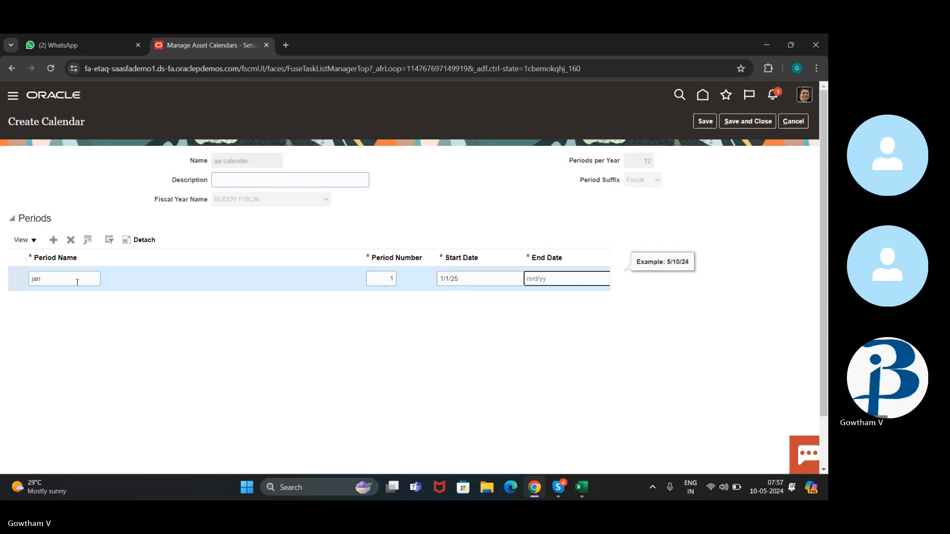
pyautogui.write('1/19/25')
pyautogui.click(54, 240)
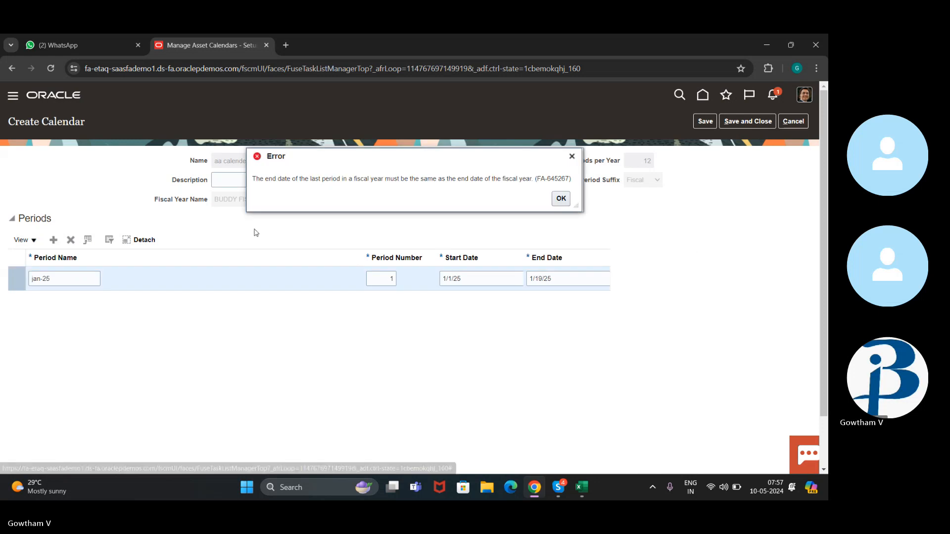
# Discard the unsaved aa calender asset calendar and return to the Fixed Assets task list.
pyautogui.click(561, 198)
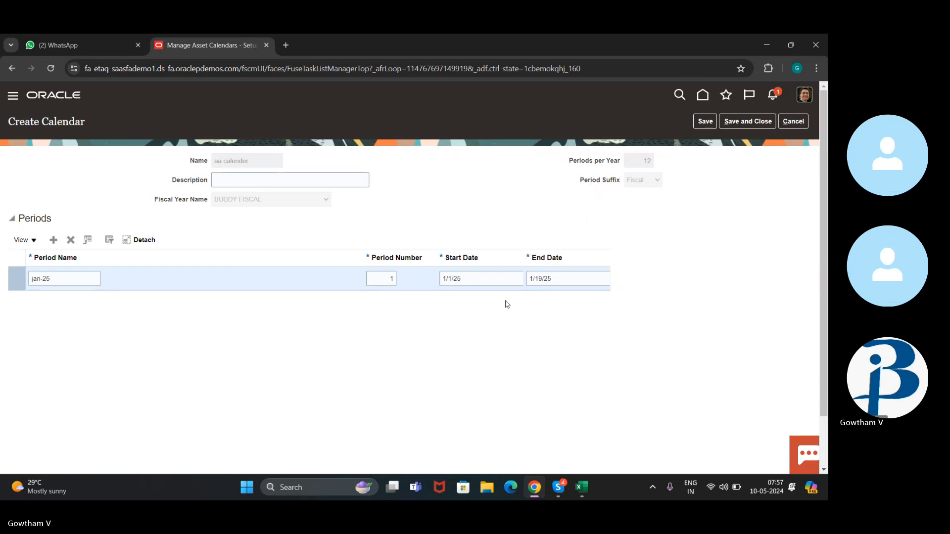
pyautogui.click(796, 125)
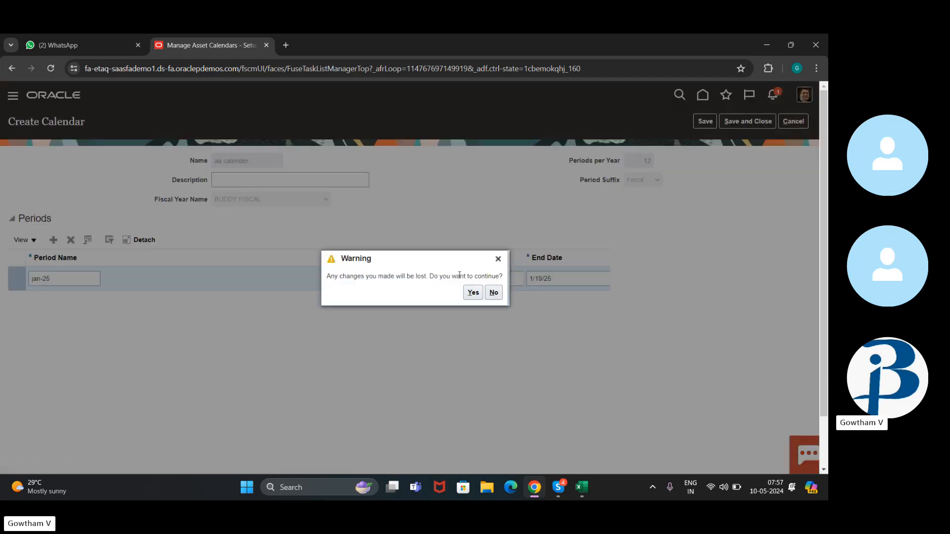
pyautogui.click(475, 296)
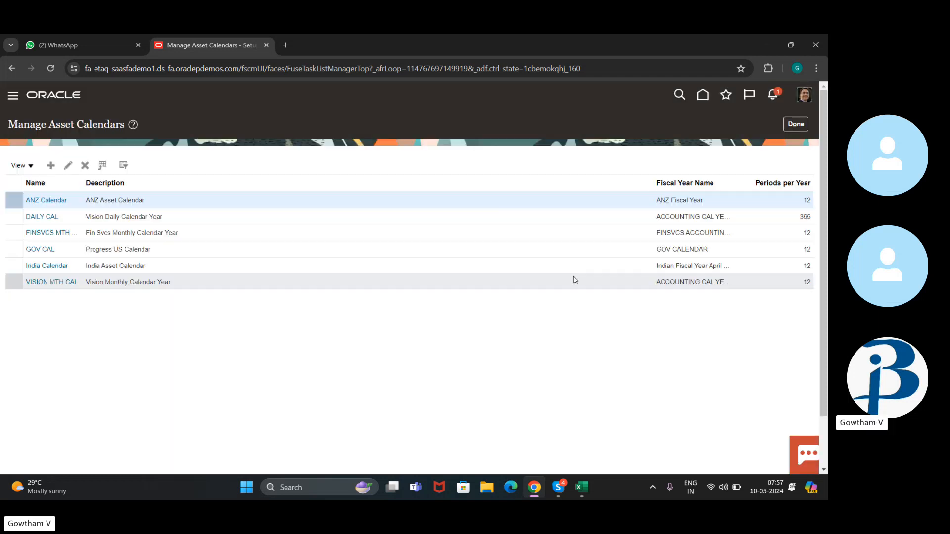
pyautogui.click(792, 126)
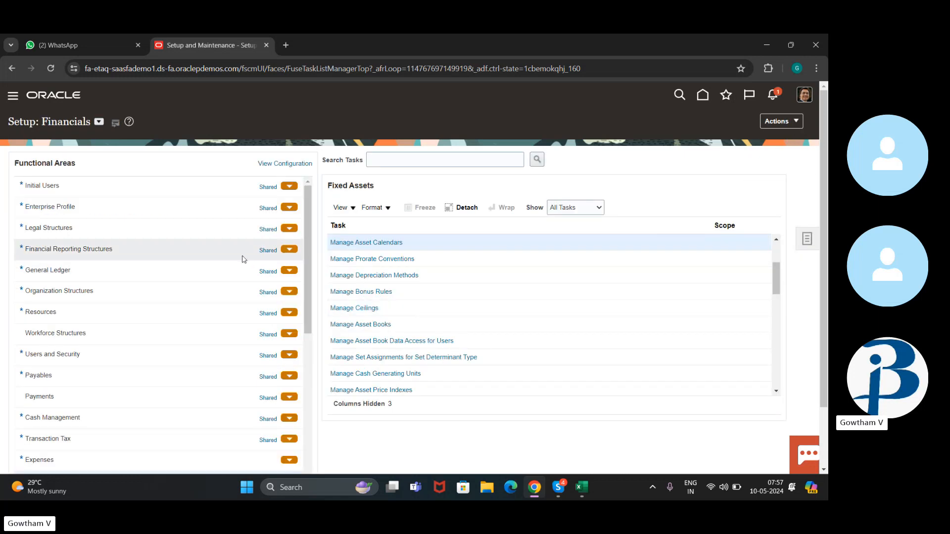
# Open Manage Prorate Conventions, review the blank Create Prorate Convention form, and return to the task list without saving a convention.
pyautogui.click(405, 260)
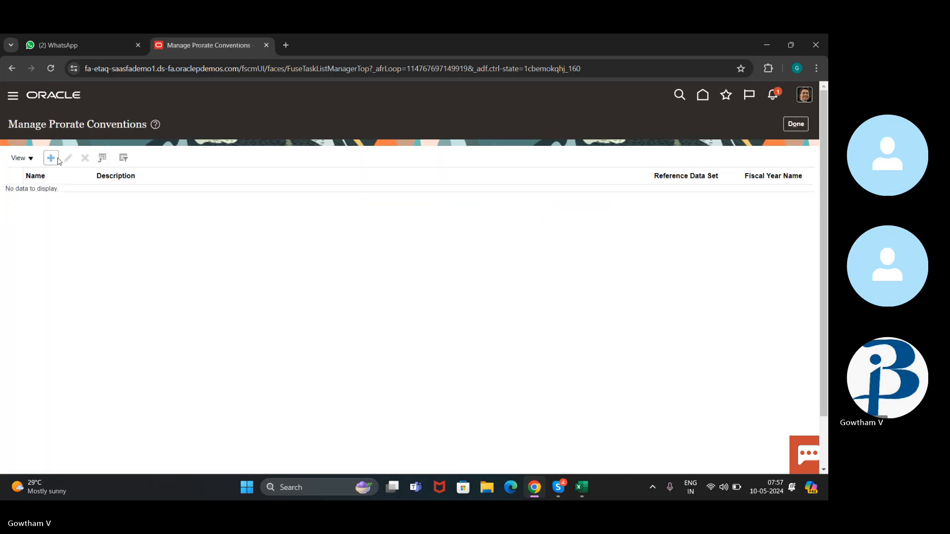
pyautogui.click(50, 158)
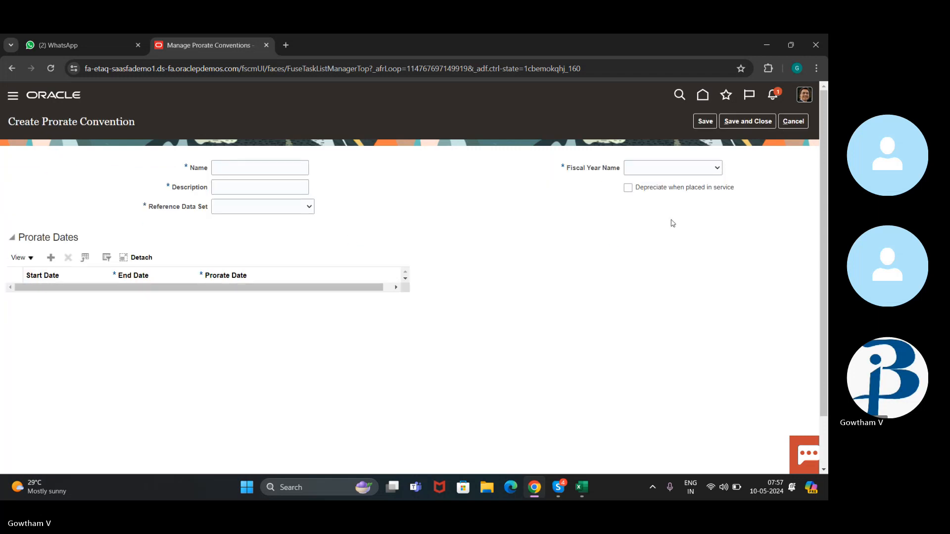
pyautogui.click(793, 122)
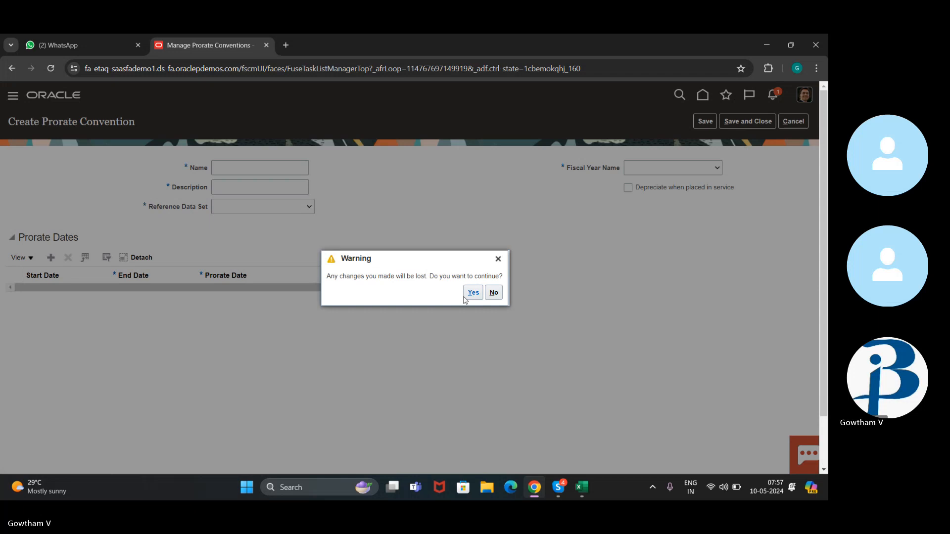
pyautogui.click(499, 258)
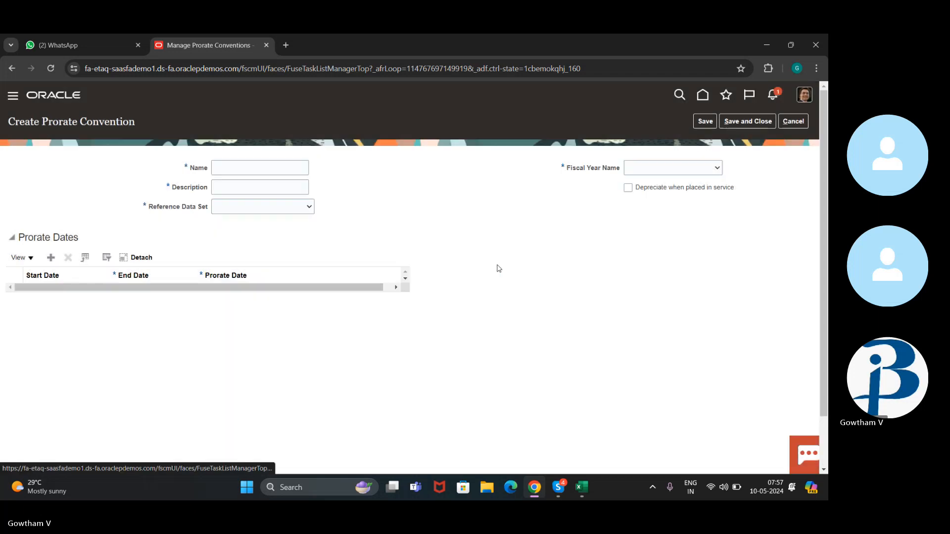
pyautogui.moveTo(48, 267); pyautogui.dragTo(51, 258)
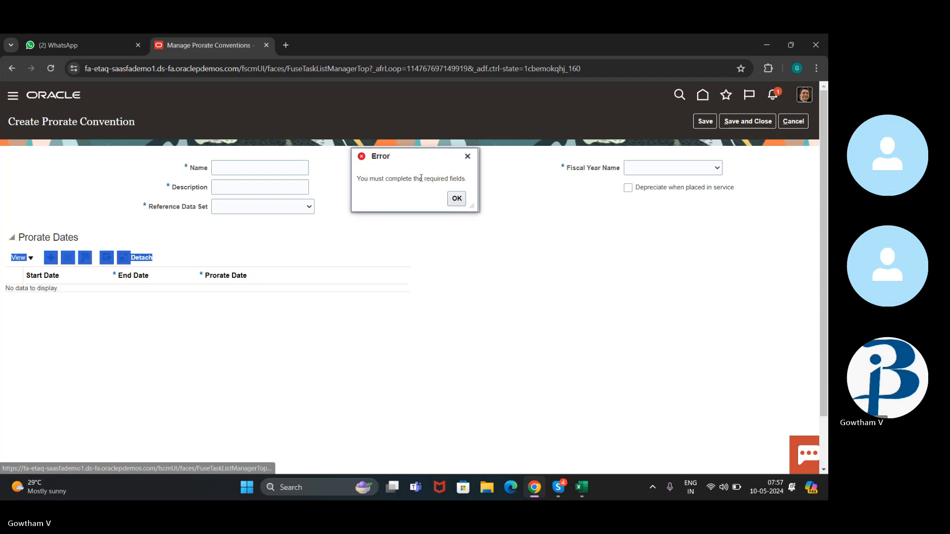
pyautogui.click(457, 200)
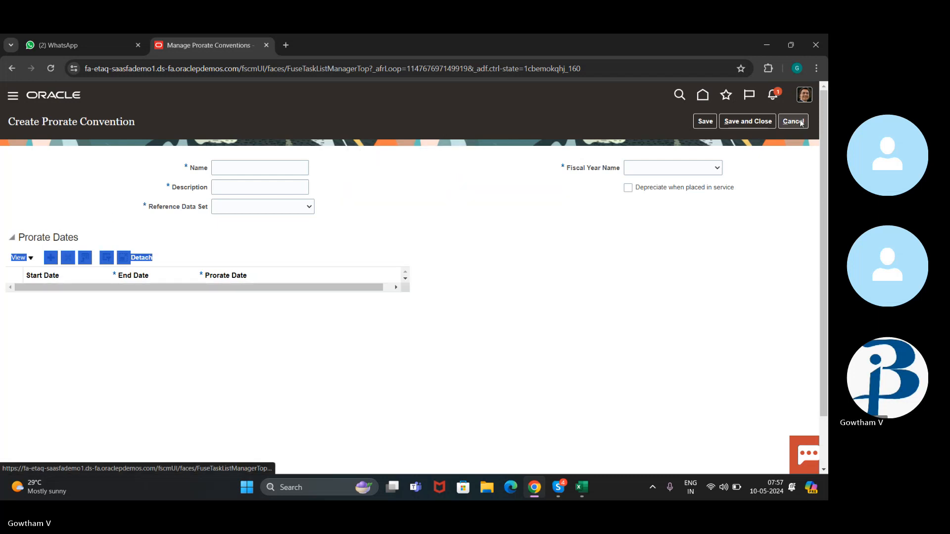
pyautogui.click(801, 122)
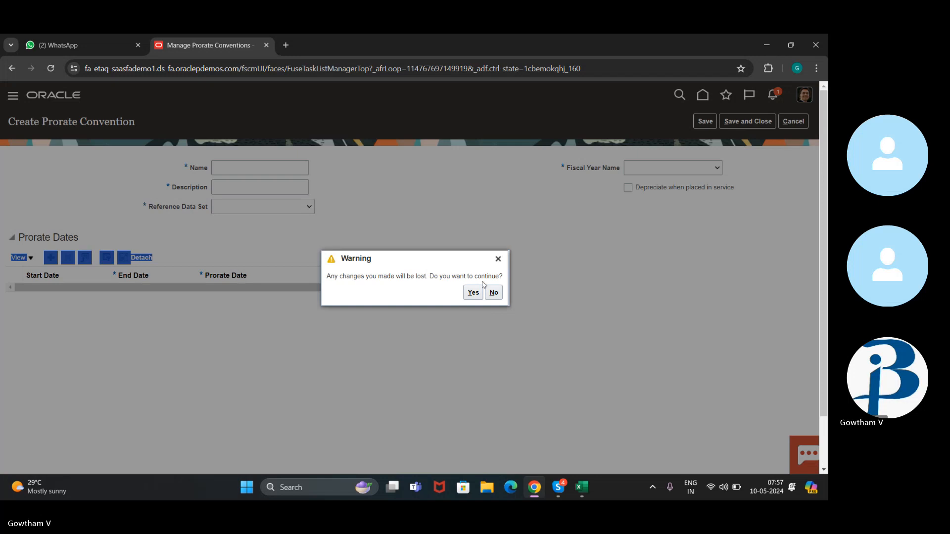
pyautogui.click(474, 293)
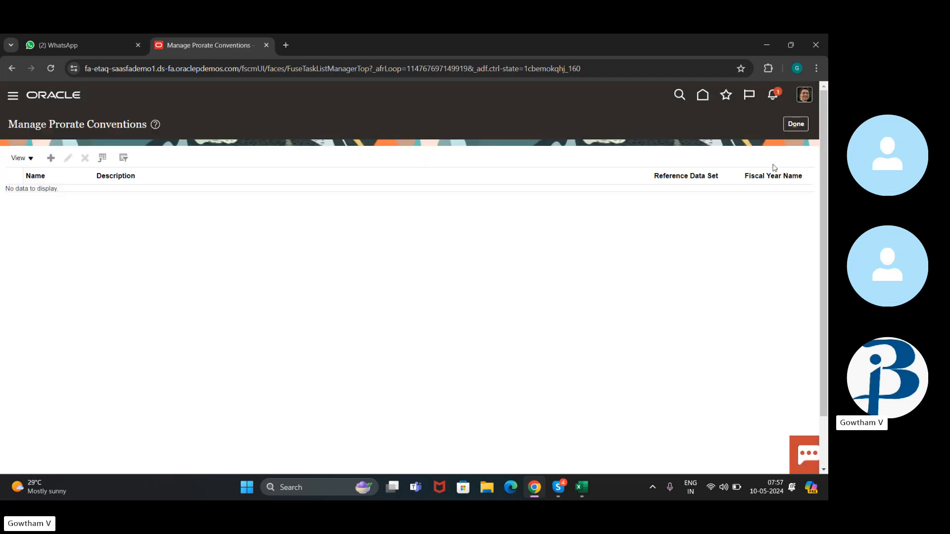
pyautogui.click(789, 126)
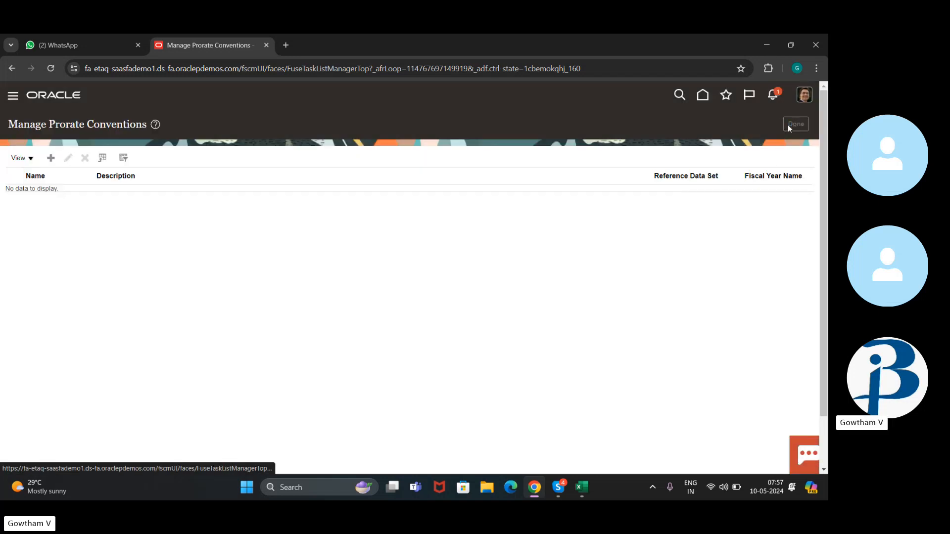
# Open the Manage Depreciation Methods task, try a search without criteria, and look at the Straight line method criterion.
pyautogui.scroll(3, 426, 277)
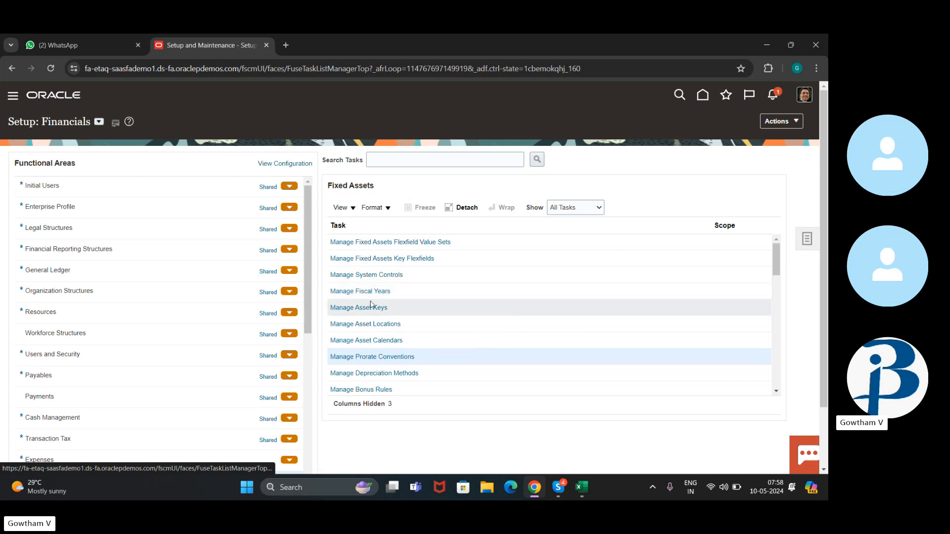
pyautogui.scroll(-2, 371, 317)
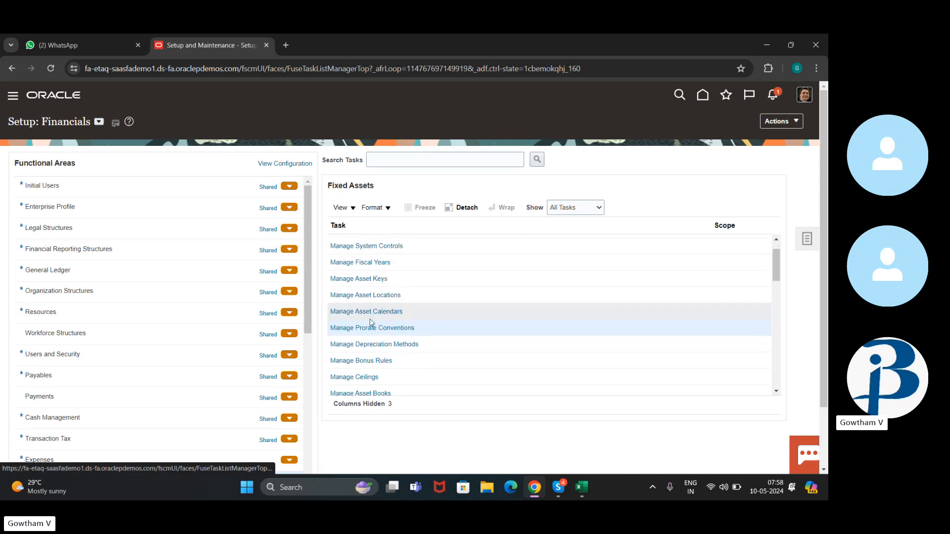
pyautogui.scroll(-1, 386, 354)
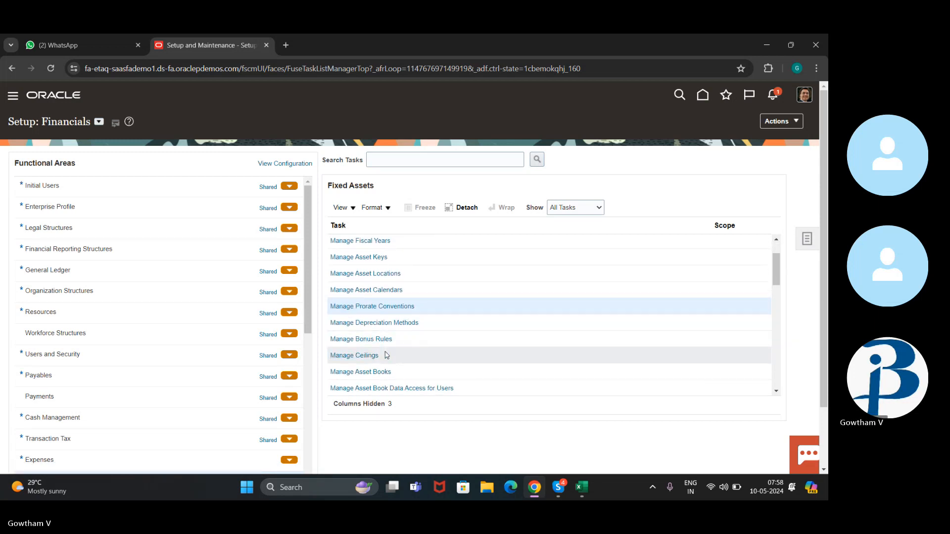
pyautogui.click(384, 324)
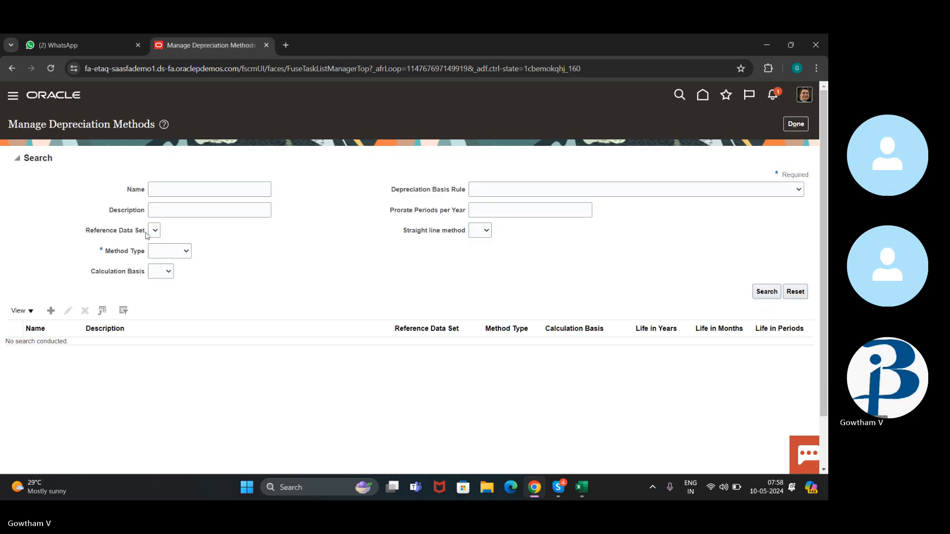
pyautogui.click(764, 291)
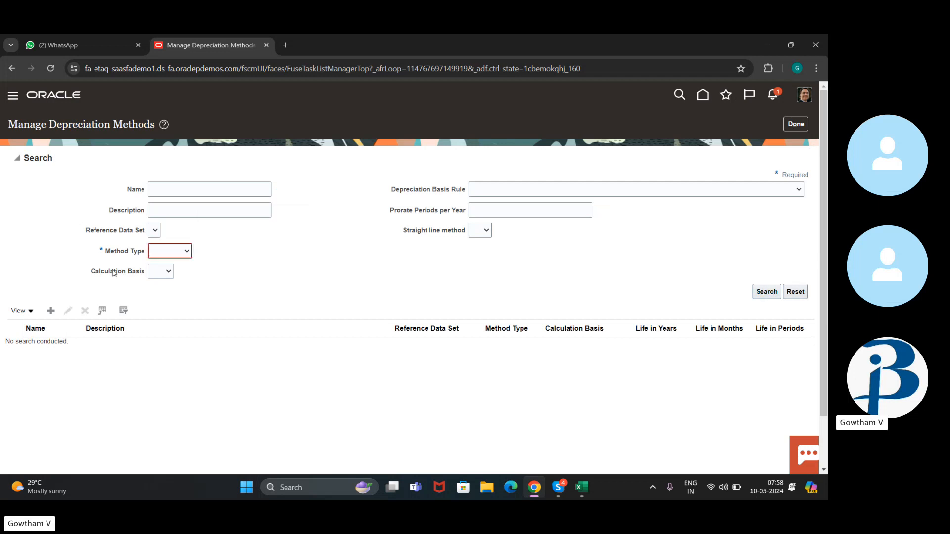
pyautogui.click(191, 189)
pyautogui.click(476, 229)
pyautogui.click(477, 228)
# Switch to the Book1 workbook in Excel and enter STL in cell O9.
pyautogui.click(580, 495)
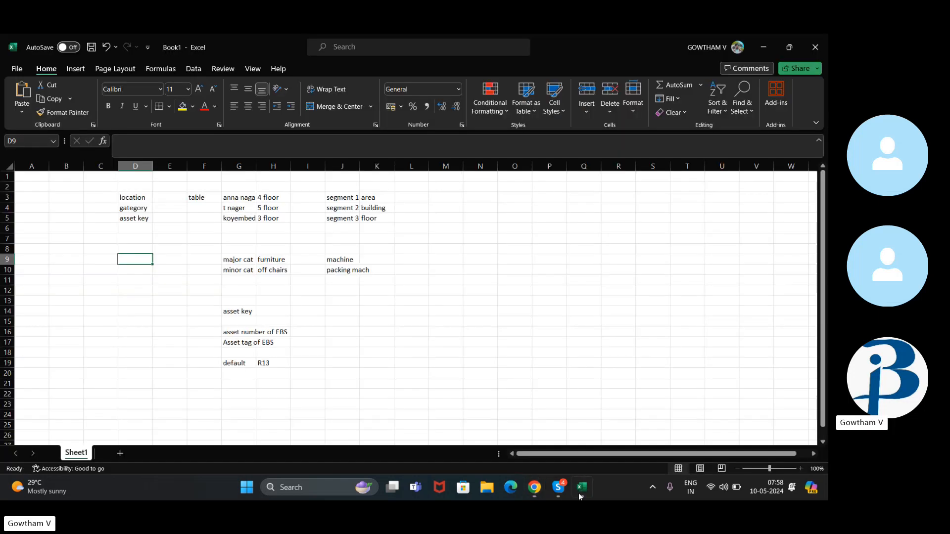
pyautogui.click(501, 260)
pyautogui.write('STL')
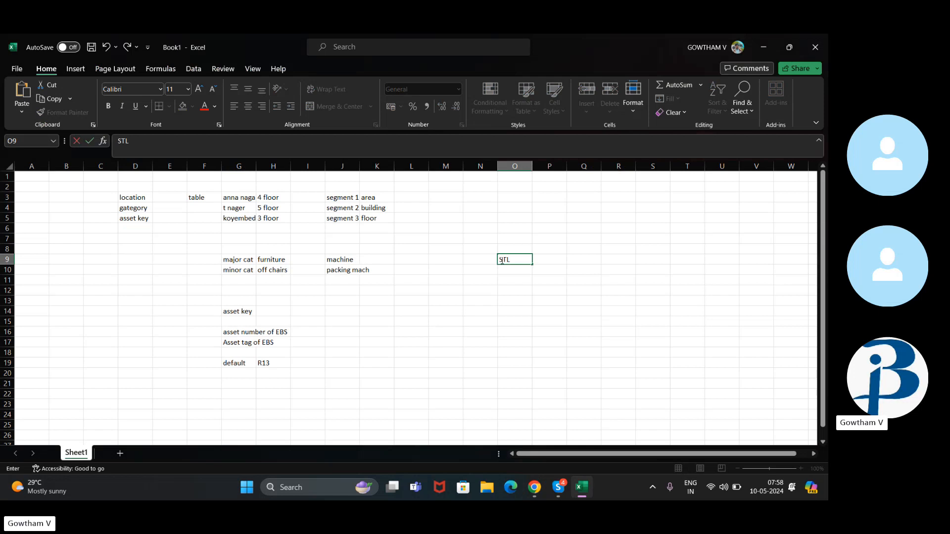
pyautogui.press('Tab')
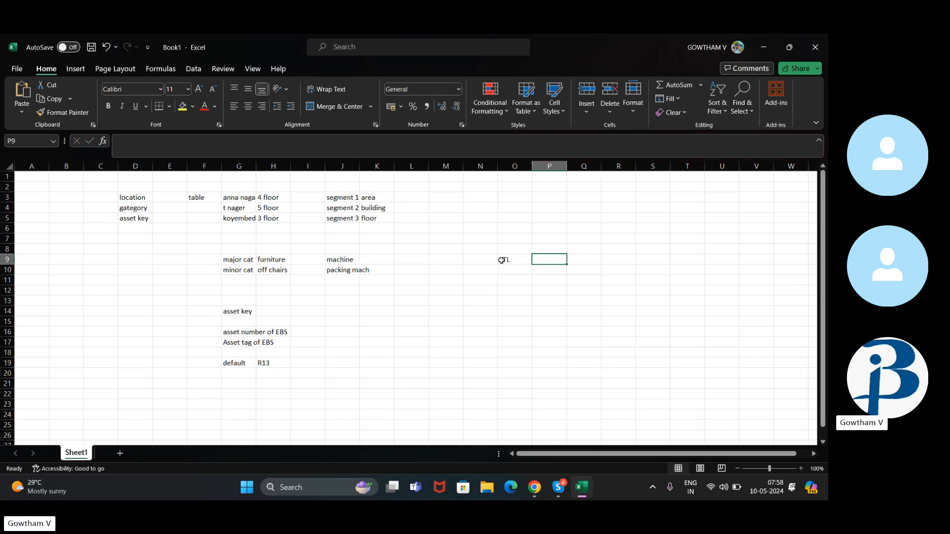
# Enter asset and 10000 in cells O7 and P7, and lyf and 10 in cells R7 and S7.
pyautogui.press('Up')
pyautogui.press('Up')
pyautogui.press('Left')
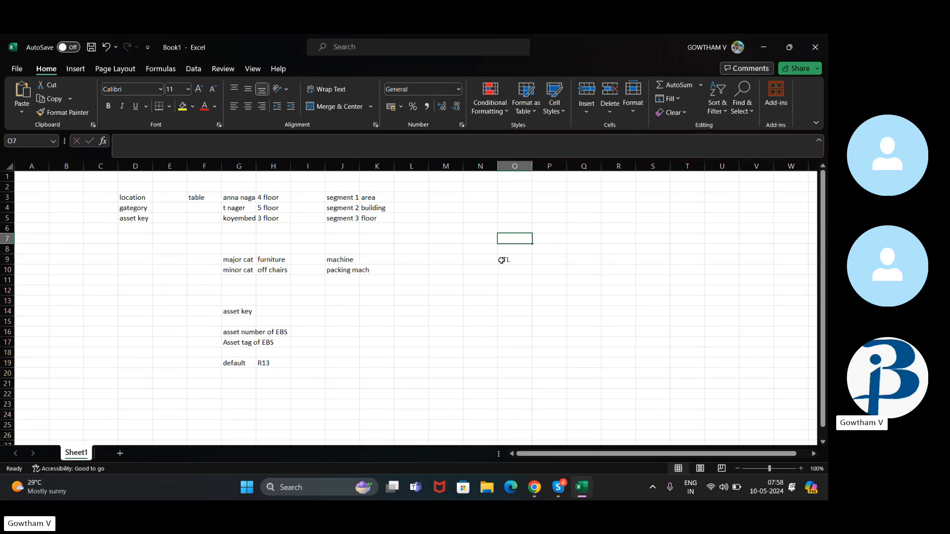
pyautogui.write('asset')
pyautogui.press('Tab')
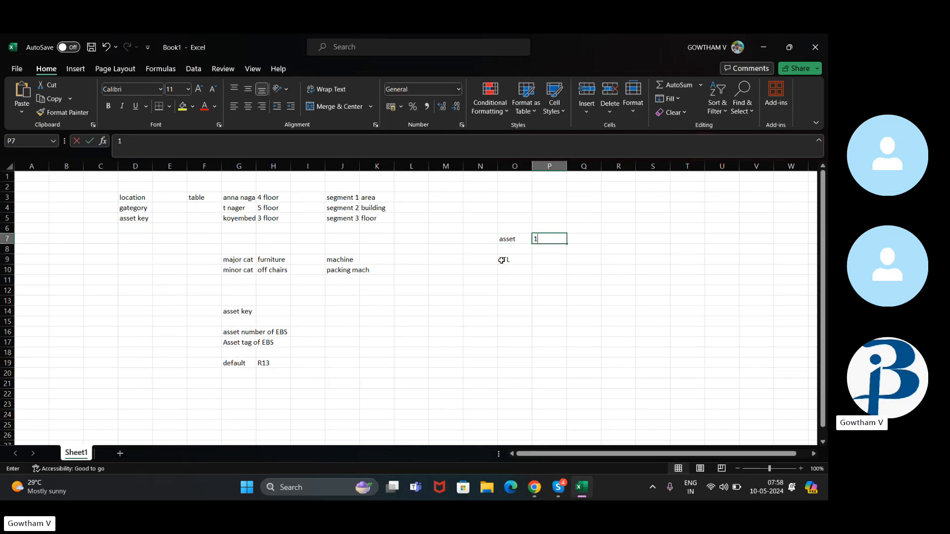
pyautogui.write('10000')
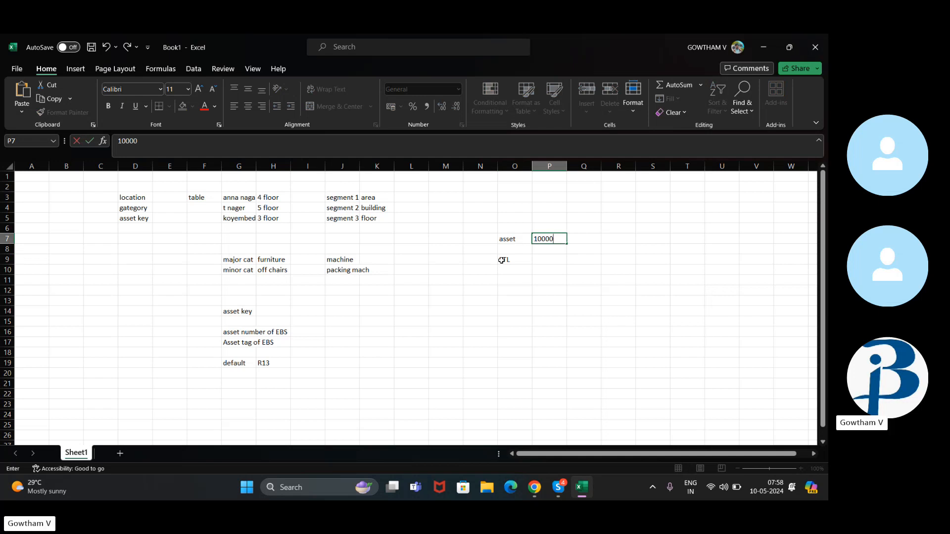
pyautogui.press('Tab')
pyautogui.press('Tab')
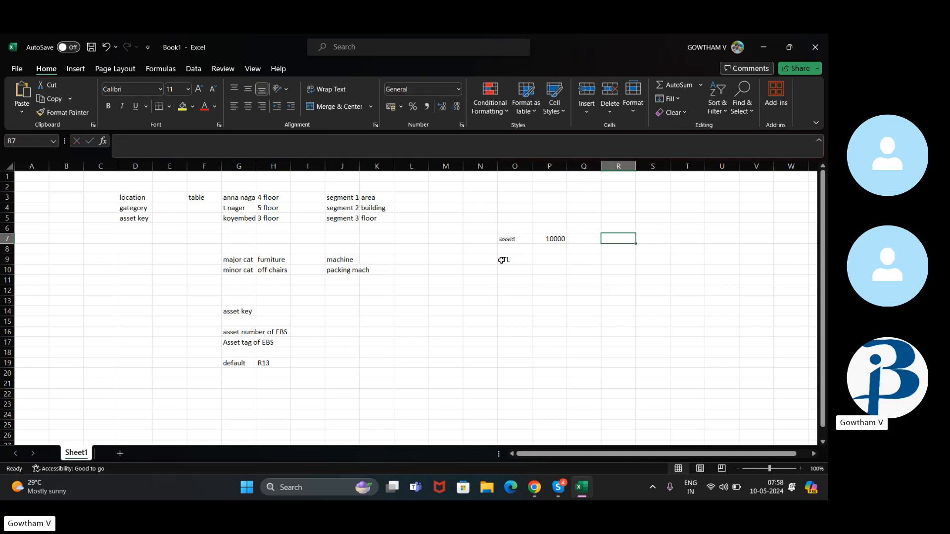
pyautogui.write('lyf')
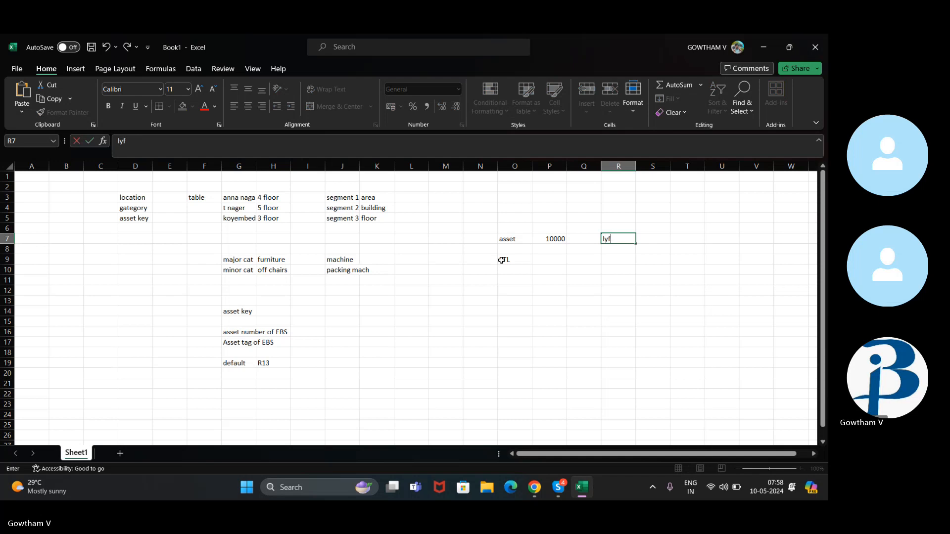
pyautogui.press('Tab')
pyautogui.write('10')
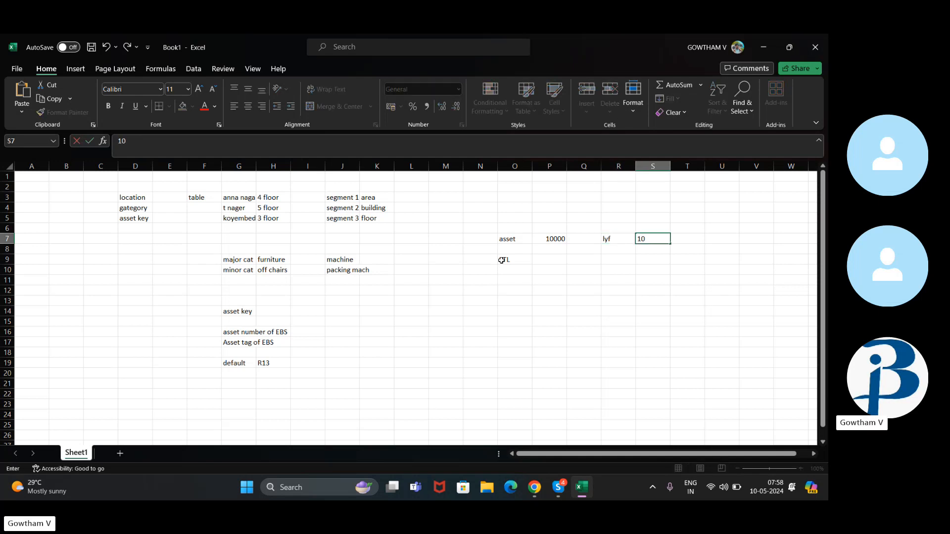
pyautogui.press('Return')
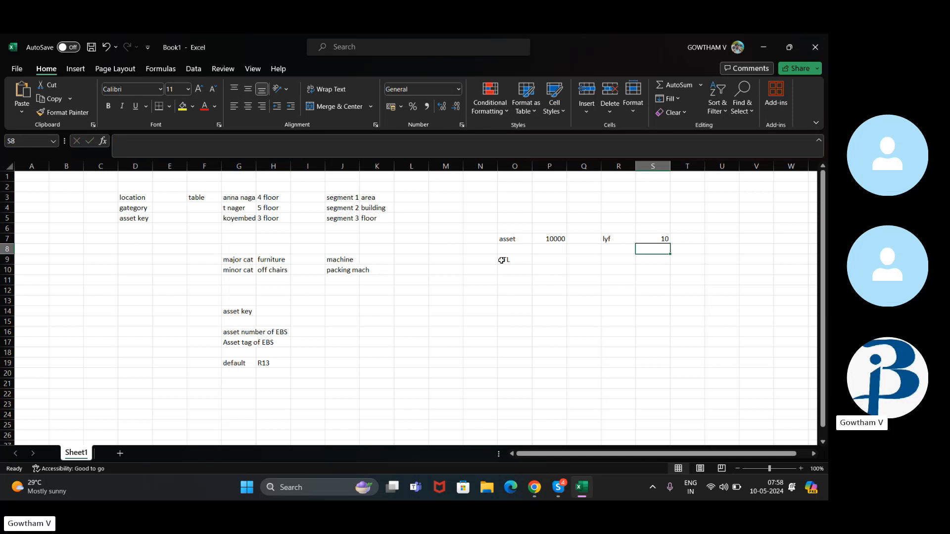
# Enter 1000 in cell P9 as the STL depreciation amount.
pyautogui.press('Down')
pyautogui.press('Left')
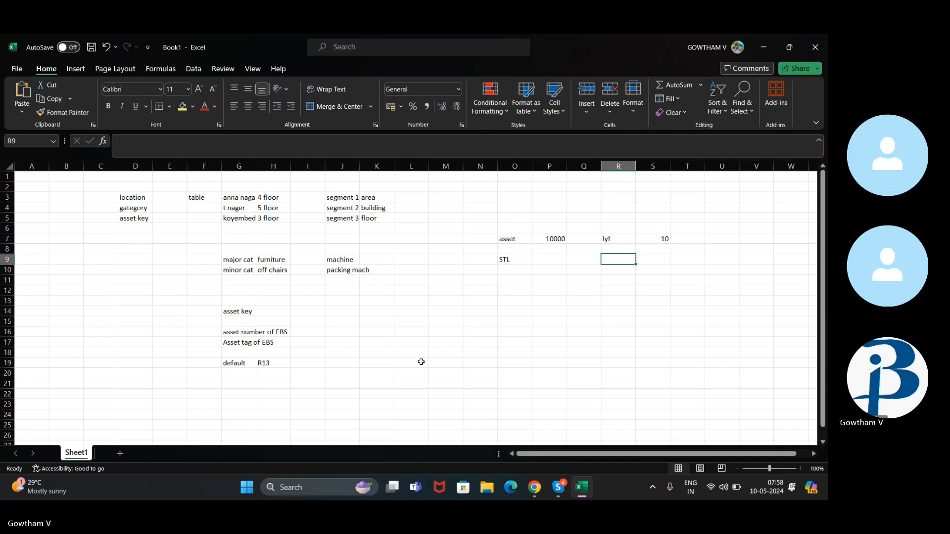
pyautogui.press('Left')
pyautogui.press('Left')
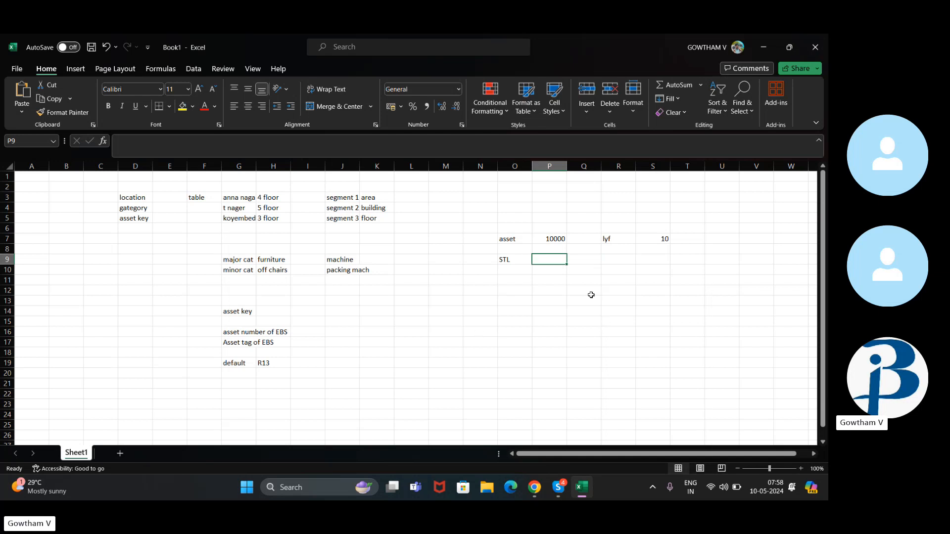
pyautogui.click(555, 240)
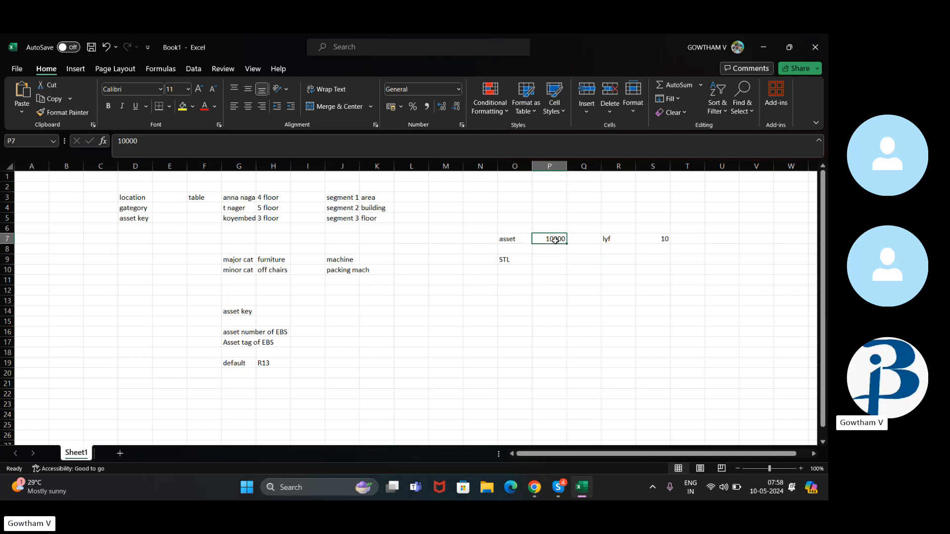
pyautogui.click(660, 238)
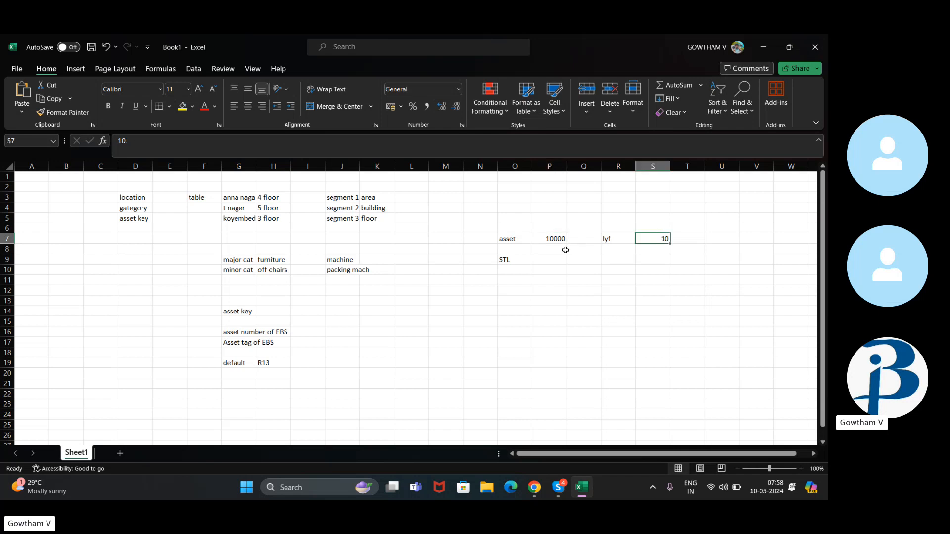
pyautogui.click(552, 258)
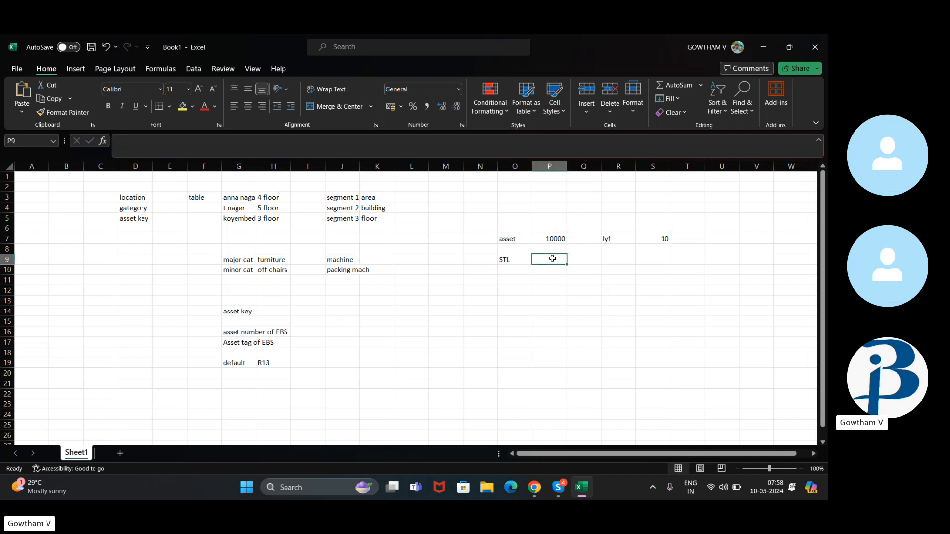
pyautogui.write('1000')
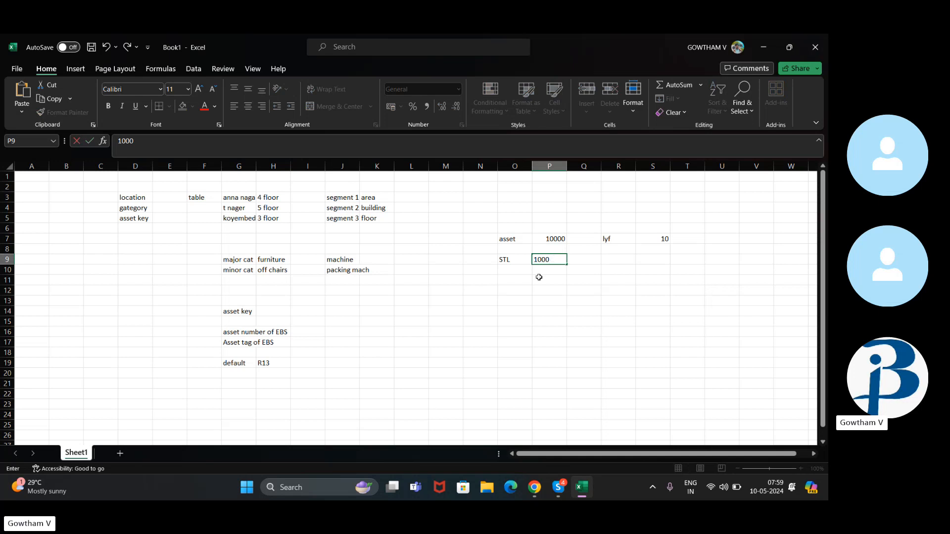
pyautogui.click(475, 271)
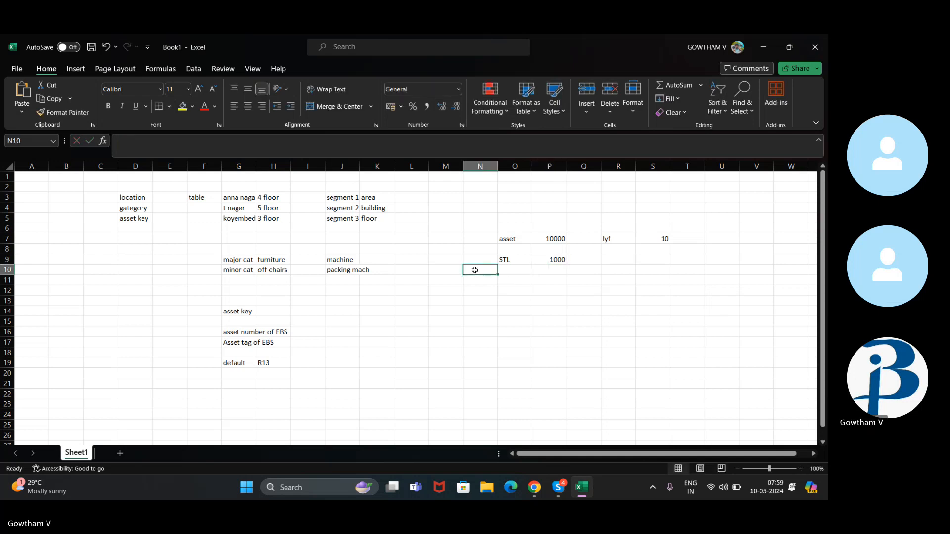
# Enter 83.333 in cell R9 as the monthly straight-line depreciation amount.
pyautogui.click(562, 256)
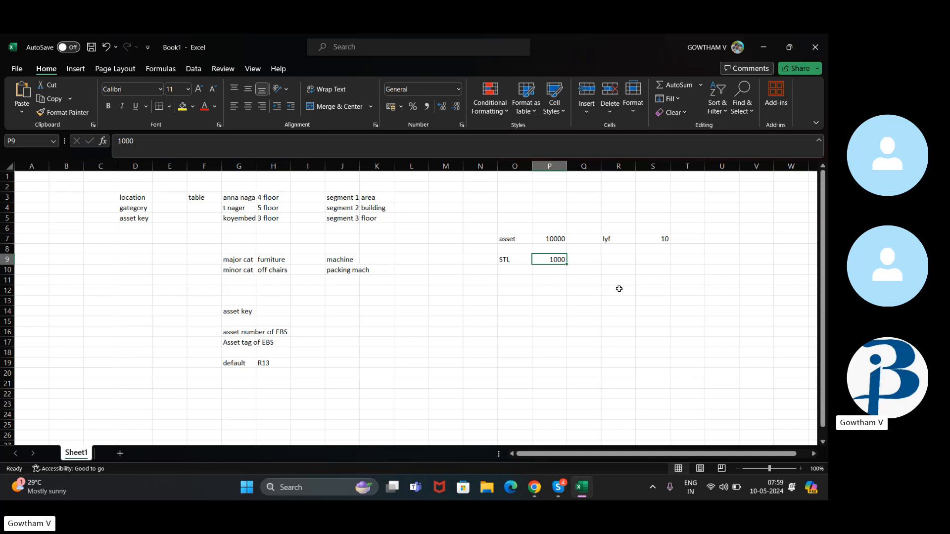
pyautogui.press('Right')
pyautogui.press('Right')
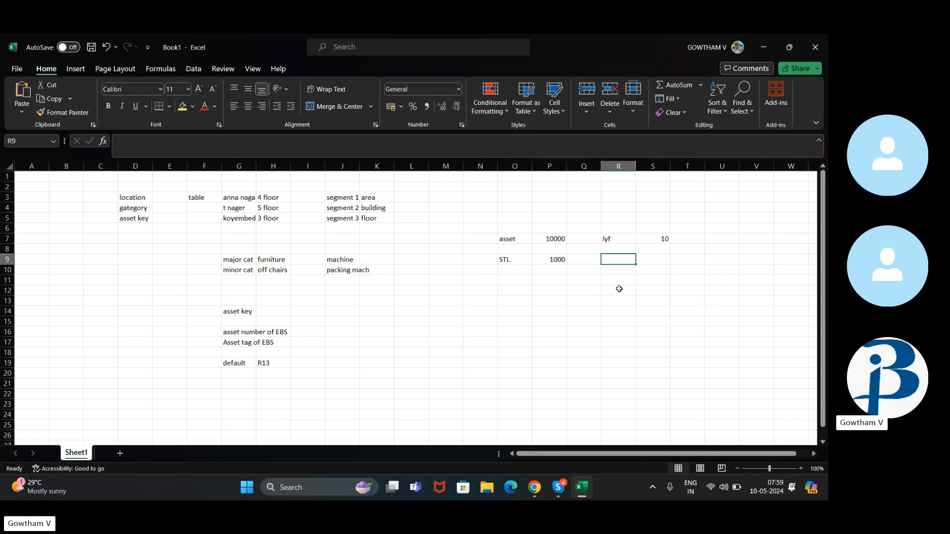
pyautogui.write('8')
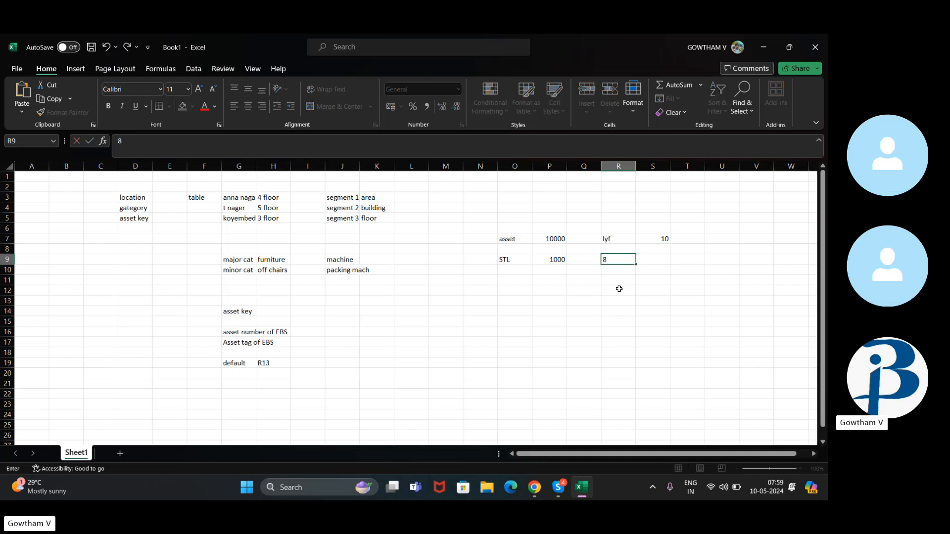
pyautogui.write('3.333')
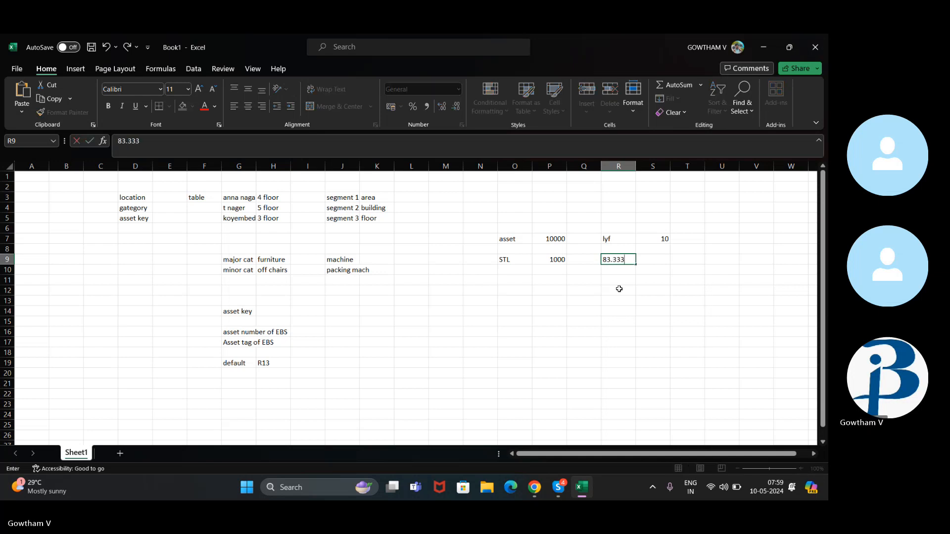
pyautogui.press('Tab')
# Enter wdv in cell O11 and 1000 in cell P11 to start the written-down-value example.
pyautogui.press('Down')
pyautogui.press('Down')
pyautogui.press('Left')
pyautogui.press('Left')
pyautogui.press('Left')
pyautogui.press('Left')
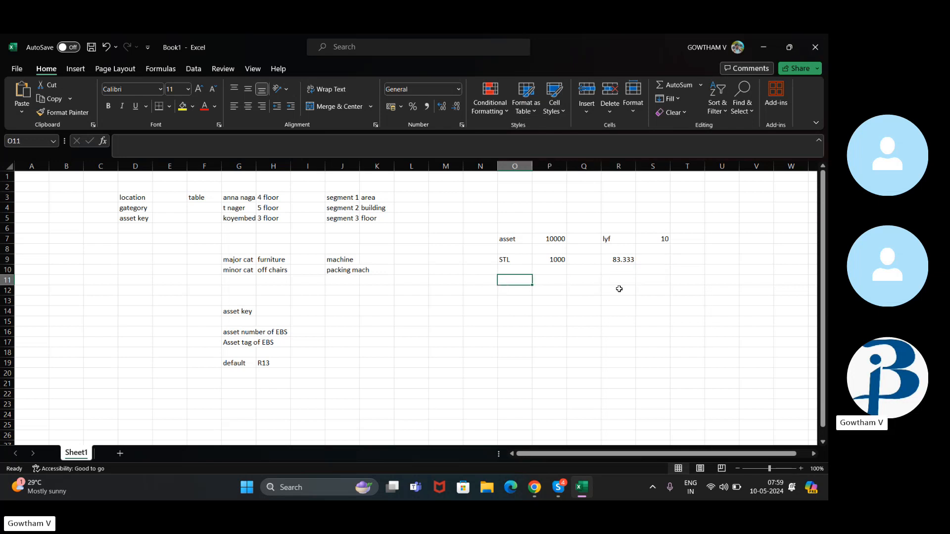
pyautogui.write('wdv')
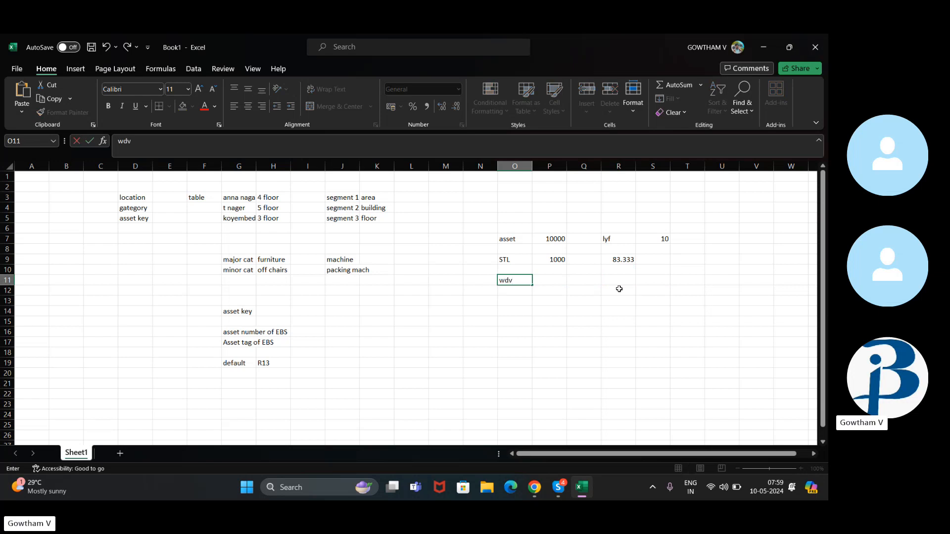
pyautogui.press('Tab')
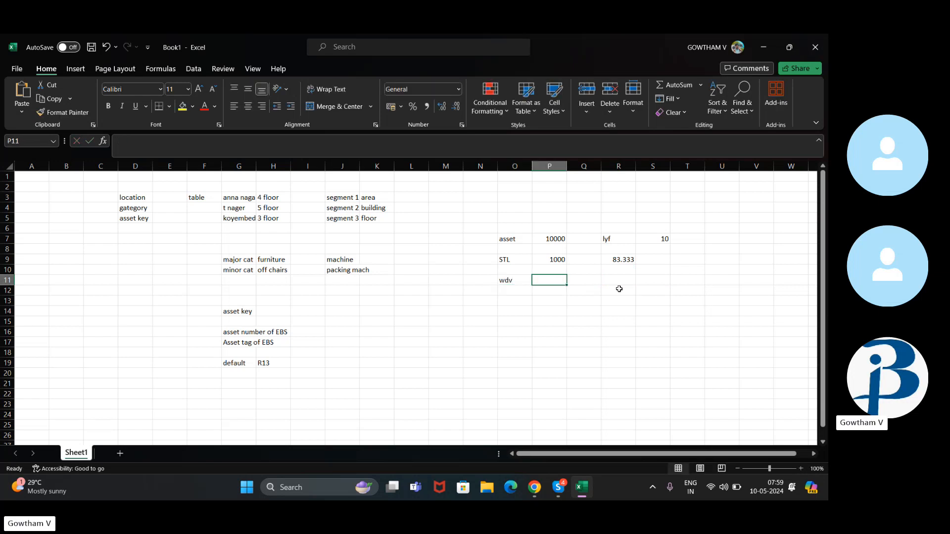
pyautogui.write('1000')
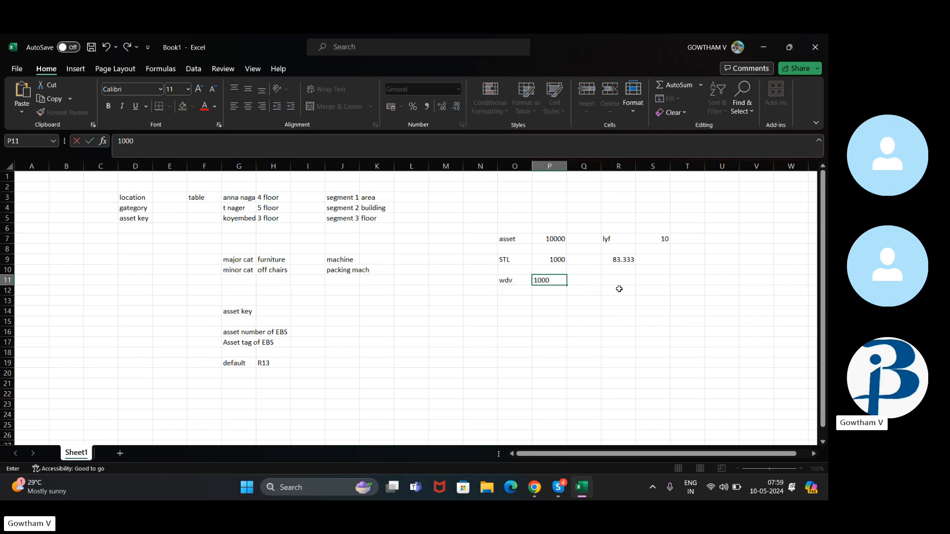
pyautogui.press('Tab')
# Enter jan in cell Q11 and 83.33 in cell R11 as that month's depreciation.
pyautogui.press('Tab')
pyautogui.press('Left')
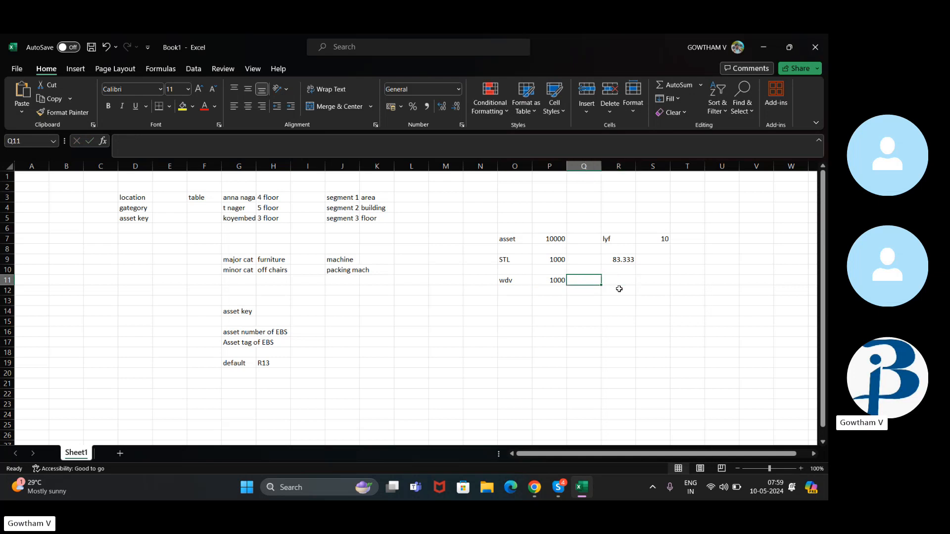
pyautogui.write('jav')
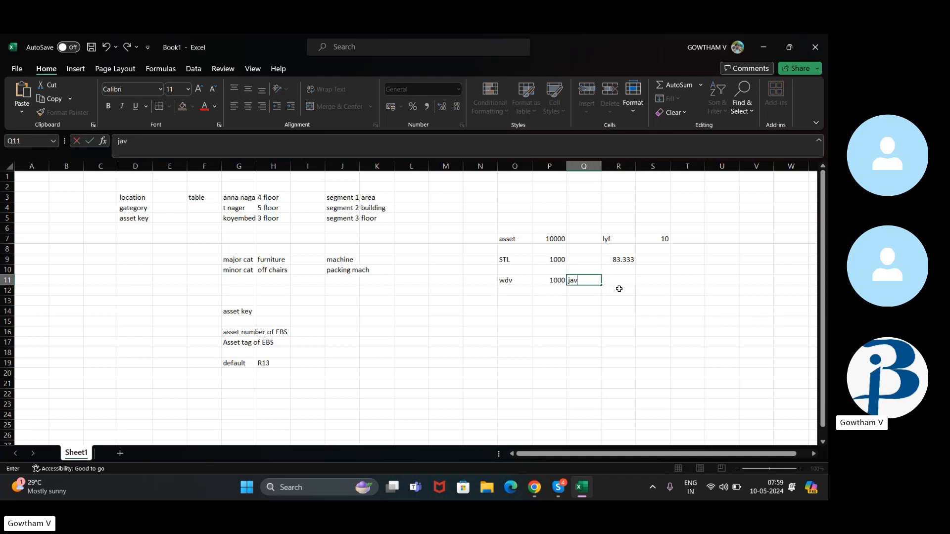
pyautogui.press('BackSpace')
pyautogui.press('Tab')
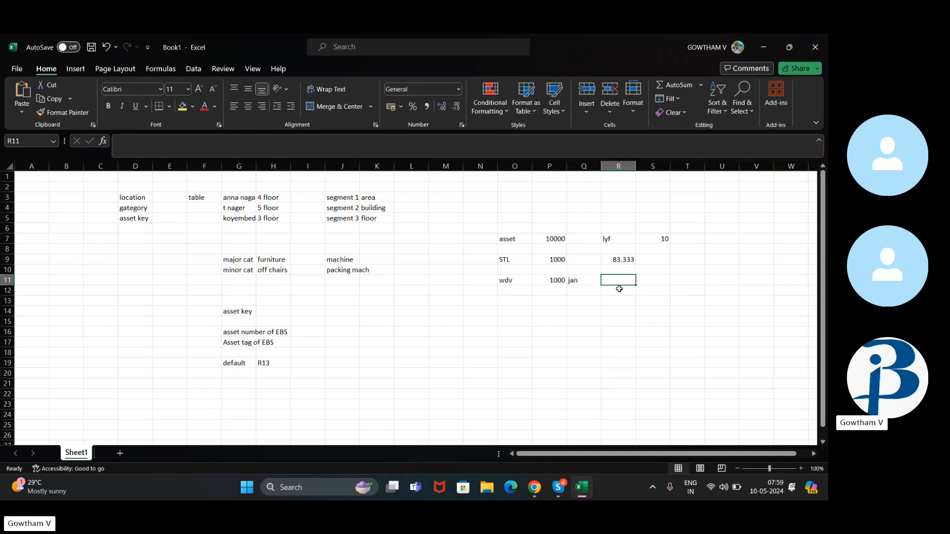
pyautogui.write('83.33')
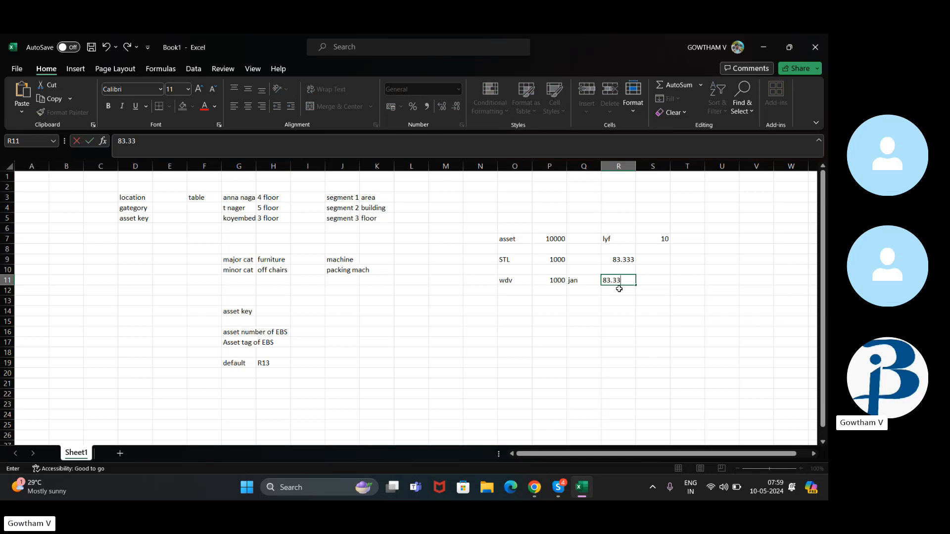
pyautogui.press('Tab')
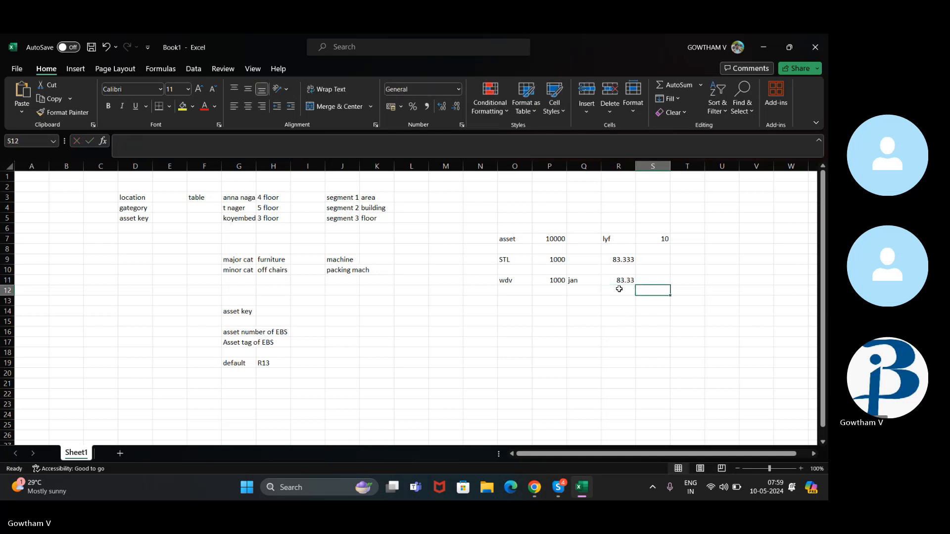
# Enter 916.67 in cell P12 as the remaining value below the 1000 in the wdv example.
pyautogui.press('Down')
pyautogui.press('Left')
pyautogui.press('Left')
pyautogui.press('Left')
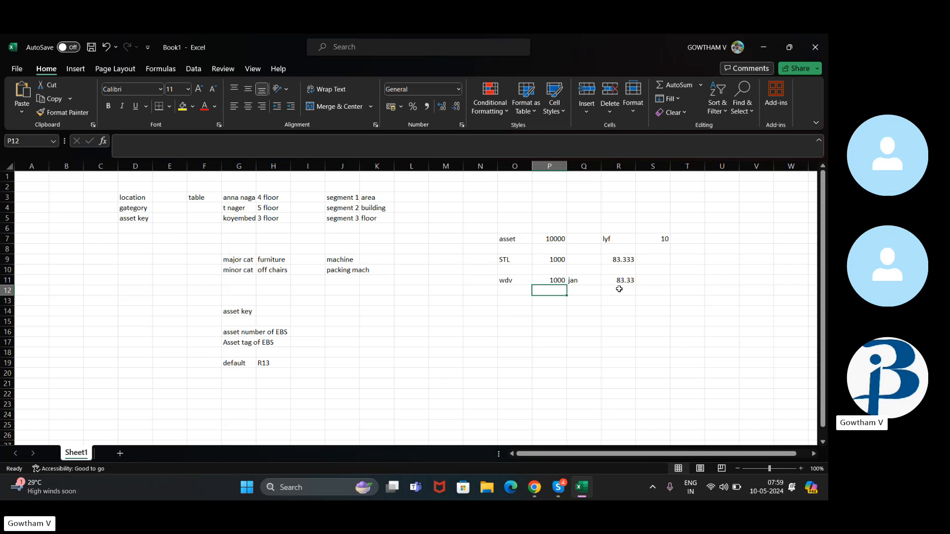
pyautogui.write('916')
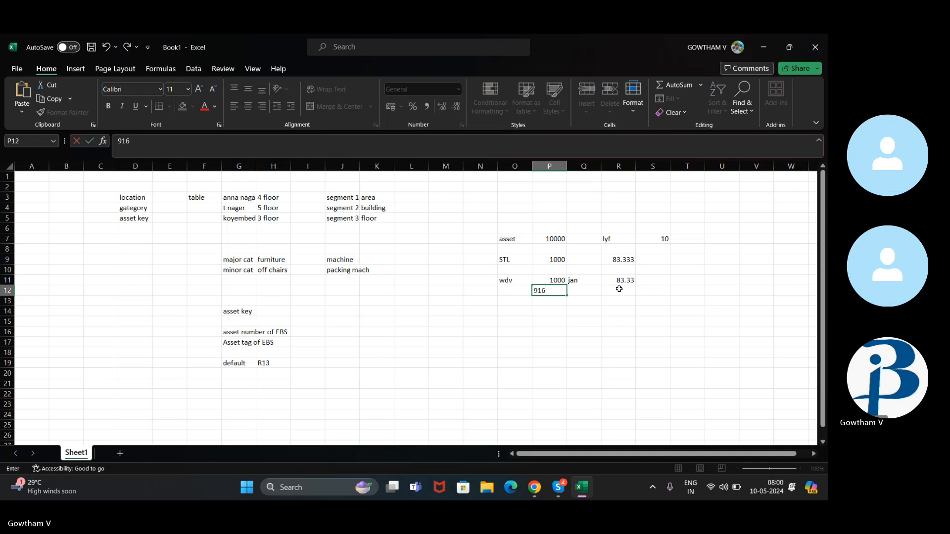
pyautogui.write('.67')
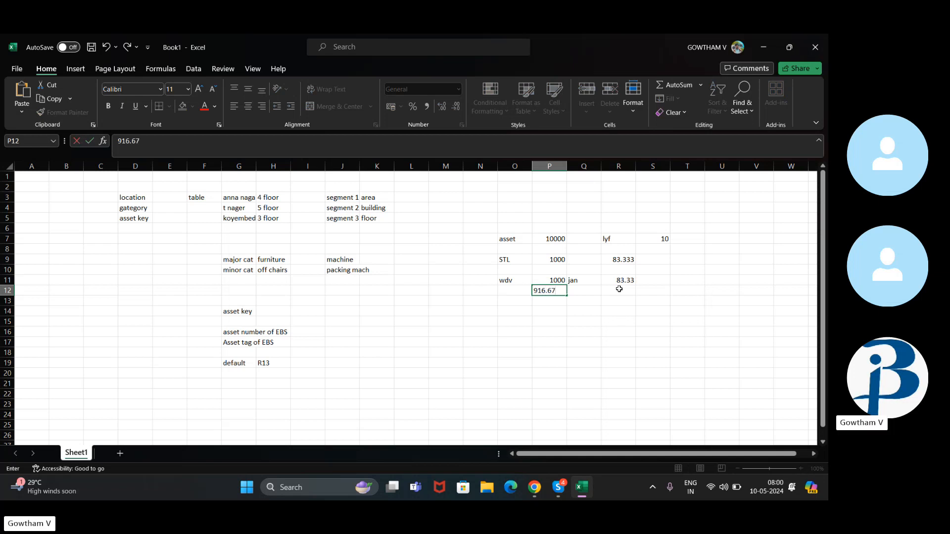
pyautogui.press('Tab')
# Enter fb in cell Q12 and 76.39 in cell R12 as the second month's depreciation.
pyautogui.write('f')
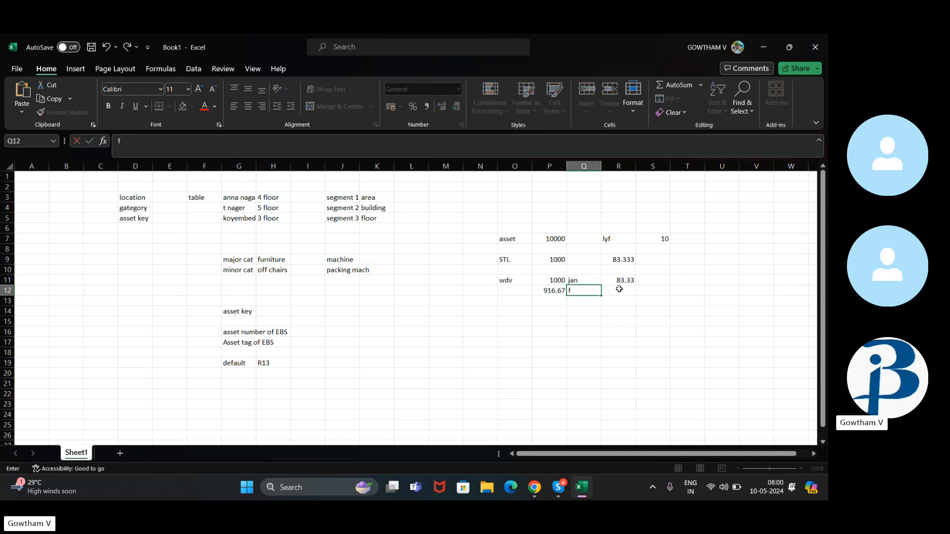
pyautogui.write('b')
pyautogui.press('Tab')
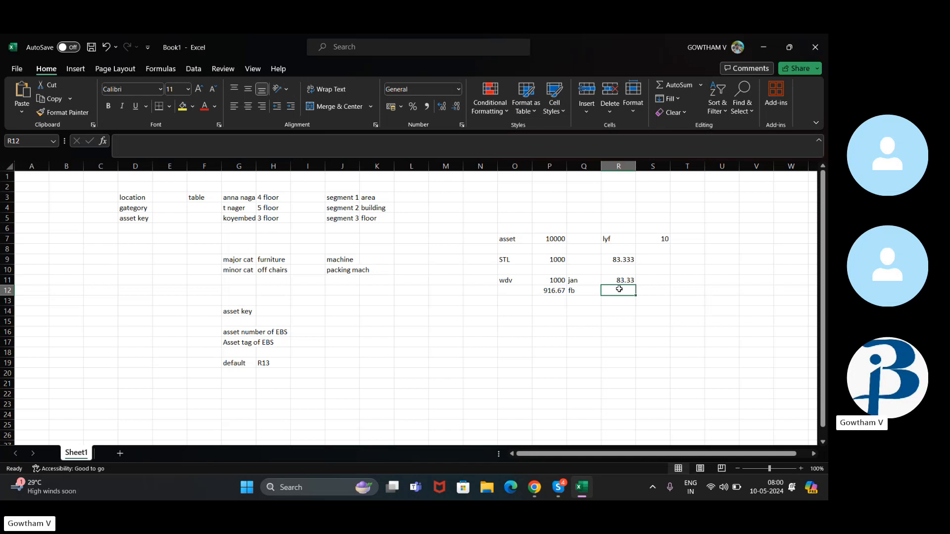
pyautogui.write('7')
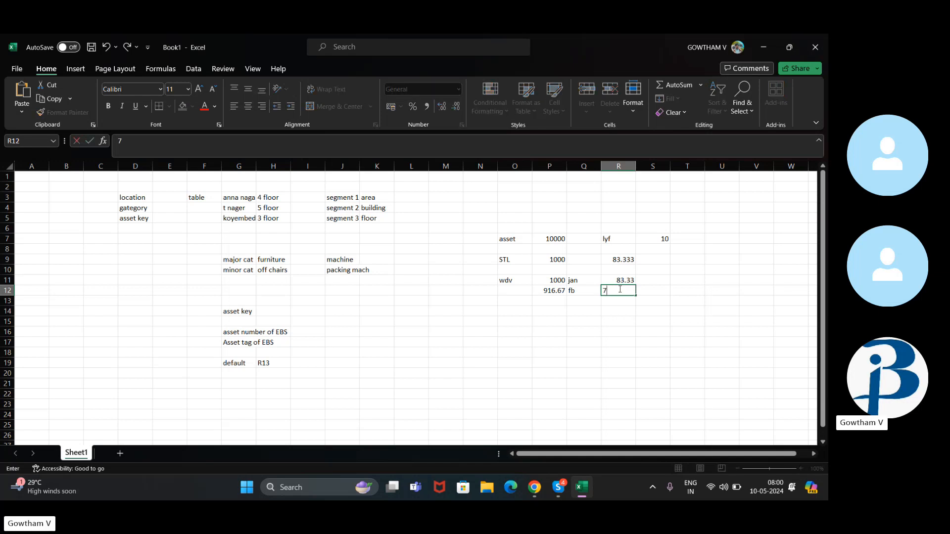
pyautogui.write('6')
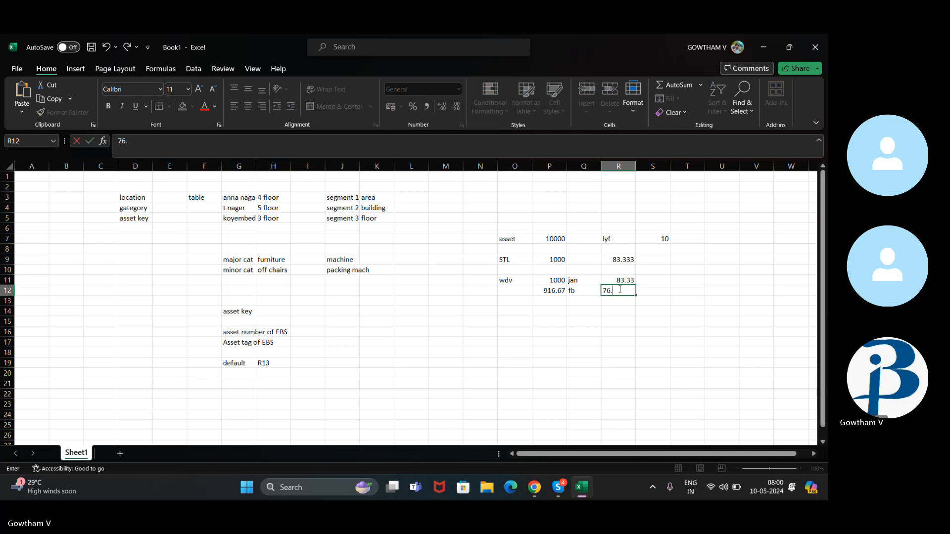
pyautogui.write('.39')
pyautogui.press('Return')
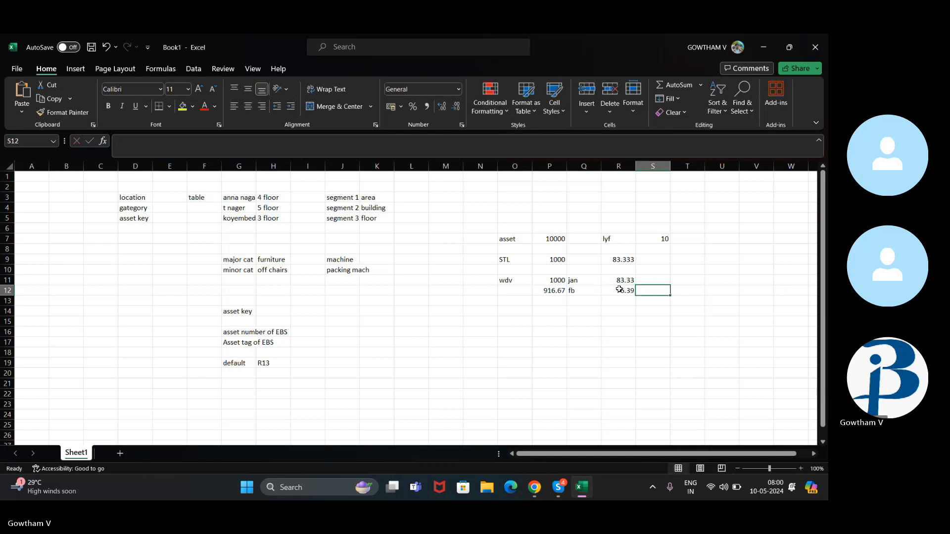
pyautogui.press('Left')
pyautogui.press('Left')
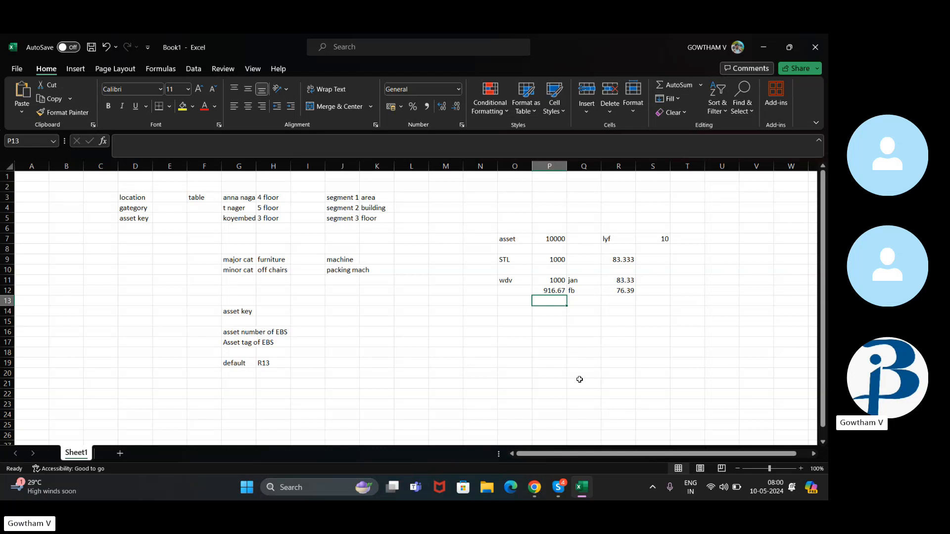
pyautogui.click(519, 385)
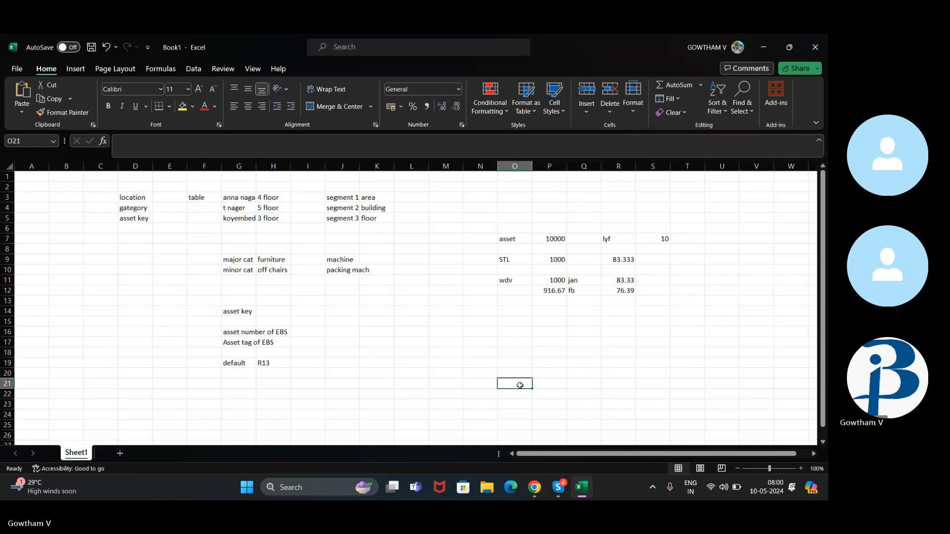
# Switch to the Oracle Manage Depreciation Methods page in Chrome and set the search name to BUDDY DEP and the method type to Flat.
pyautogui.click(533, 498)
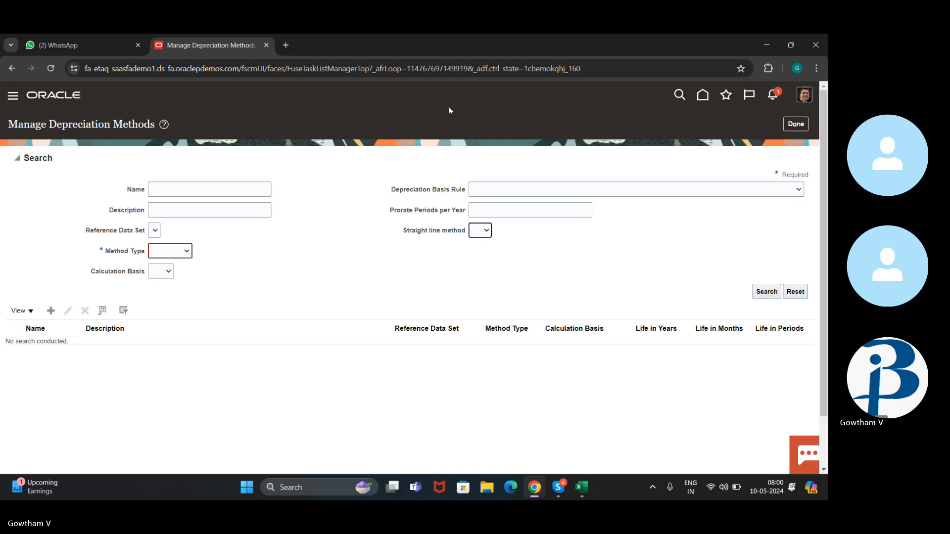
pyautogui.click(208, 188)
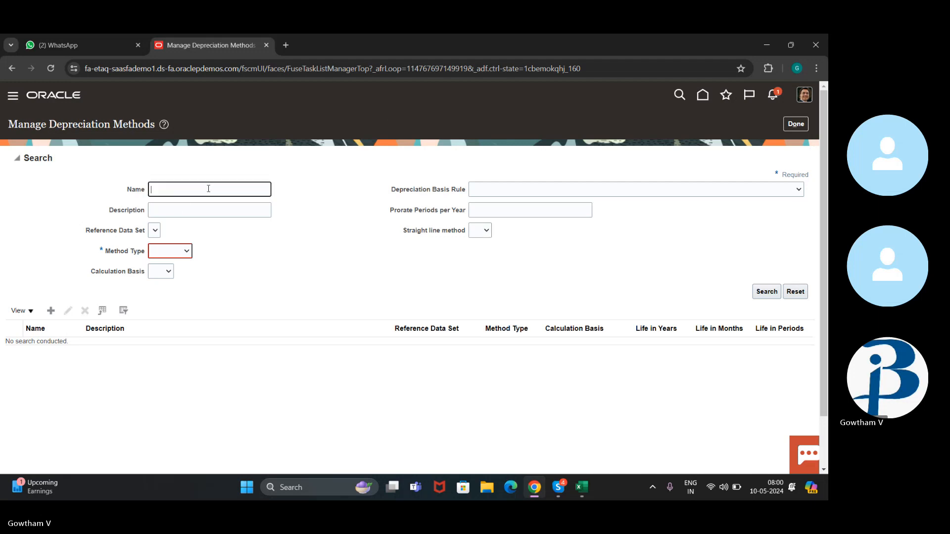
pyautogui.write('BUDDTY E')
pyautogui.press('BackSpace')
pyautogui.write('DEP')
pyautogui.click(155, 231)
pyautogui.click(187, 250)
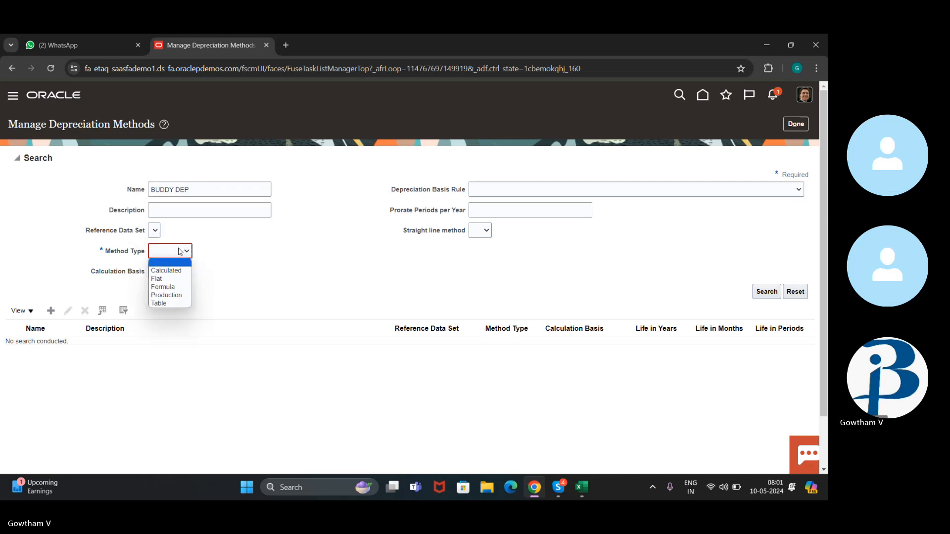
pyautogui.click(172, 278)
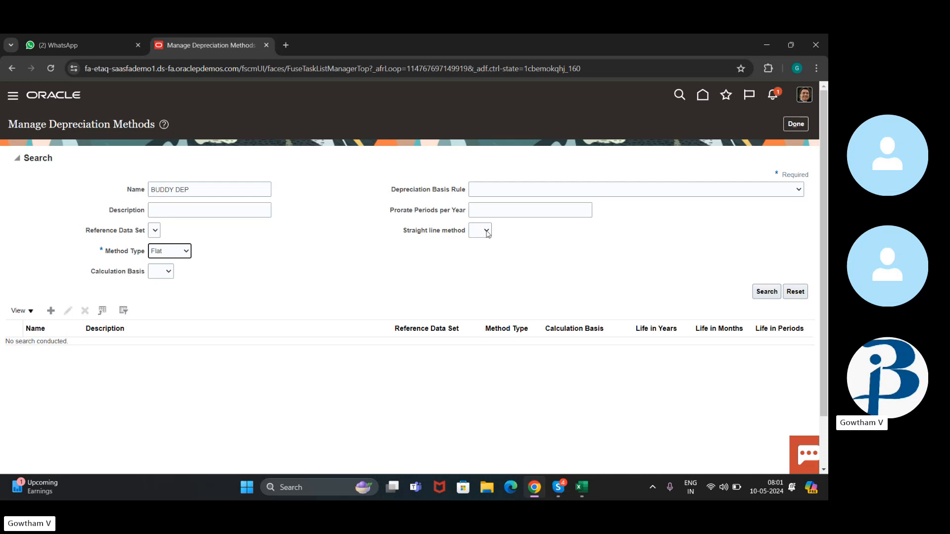
# Examine the available options for Calculation Basis, Method Type and Straight line method, keeping Flat as the method type.
pyautogui.click(161, 273)
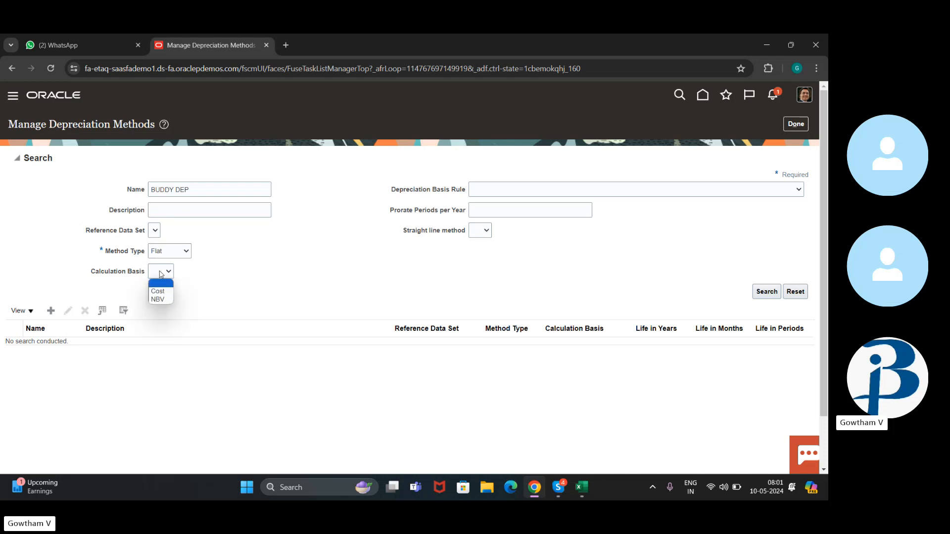
pyautogui.click(186, 247)
pyautogui.click(186, 250)
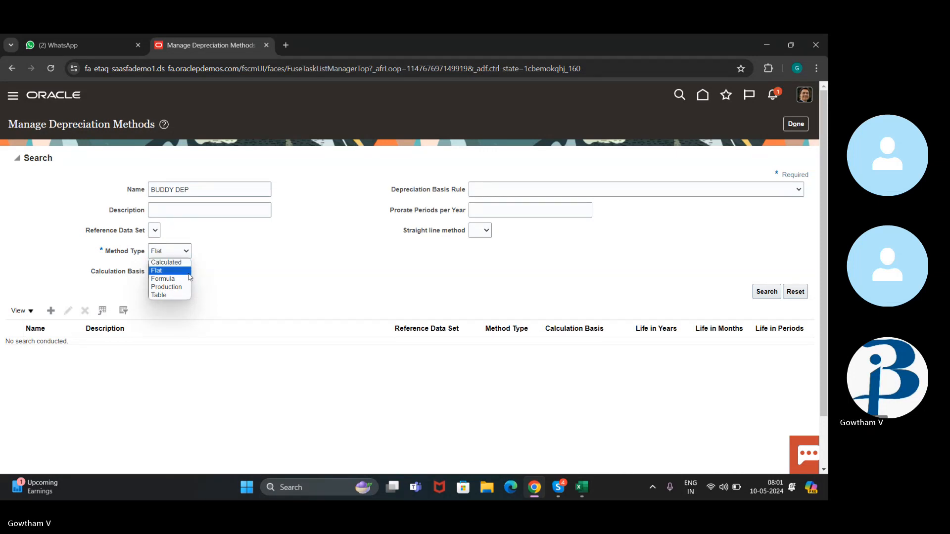
pyautogui.click(184, 271)
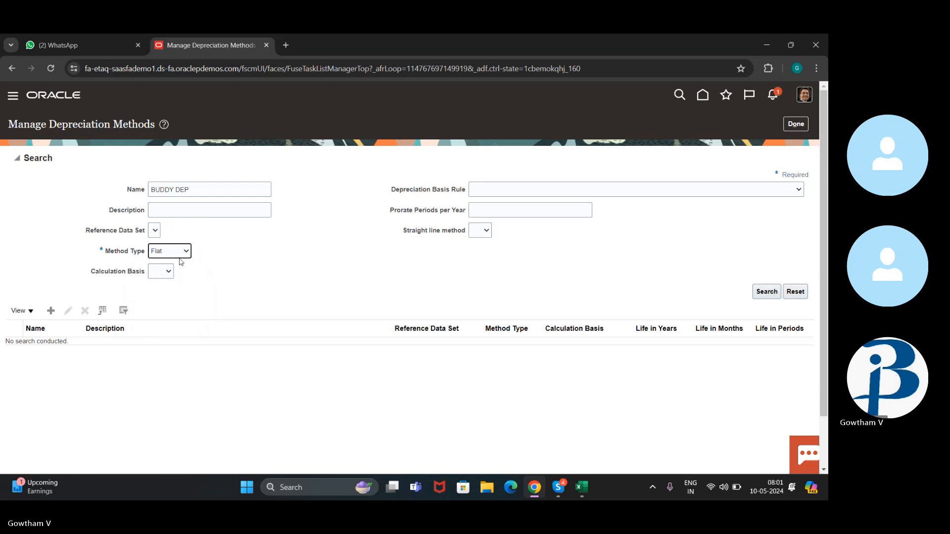
pyautogui.click(182, 255)
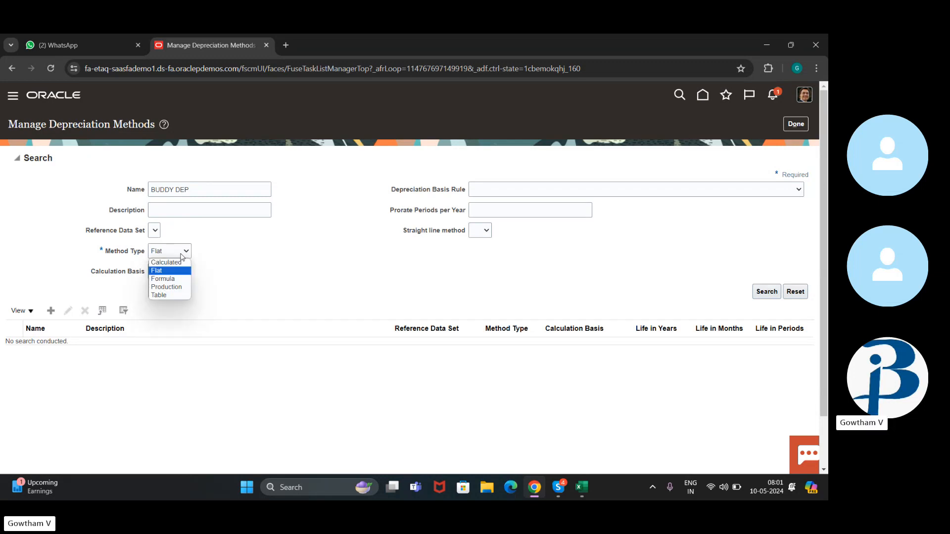
pyautogui.click(207, 293)
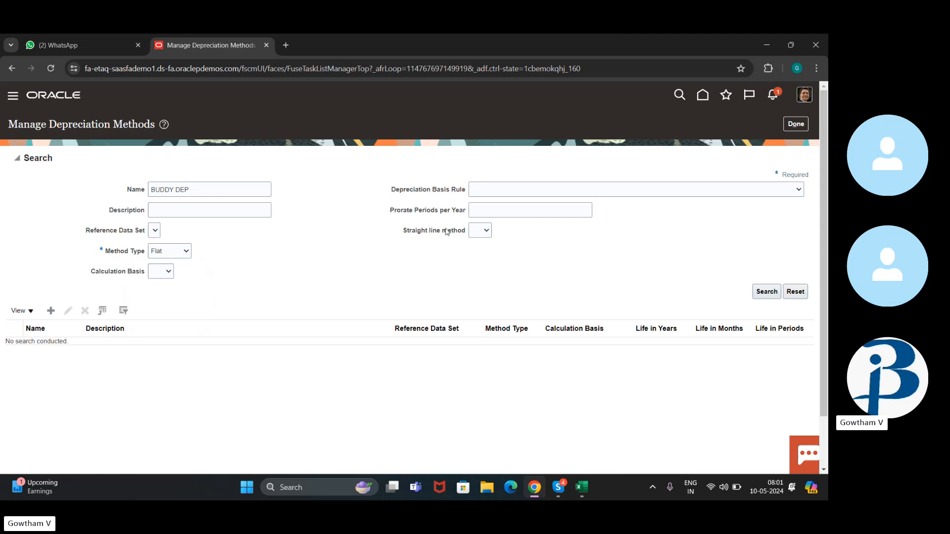
pyautogui.click(481, 234)
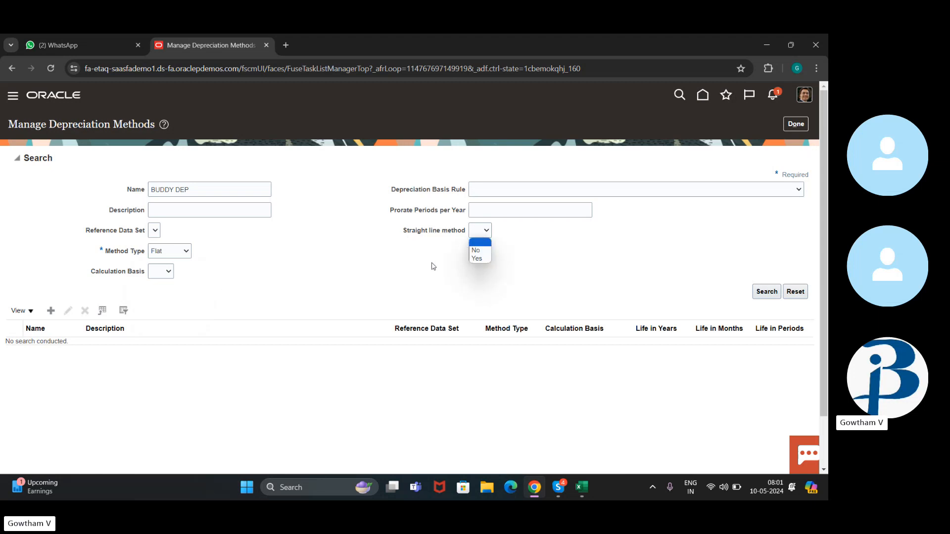
pyautogui.click(183, 252)
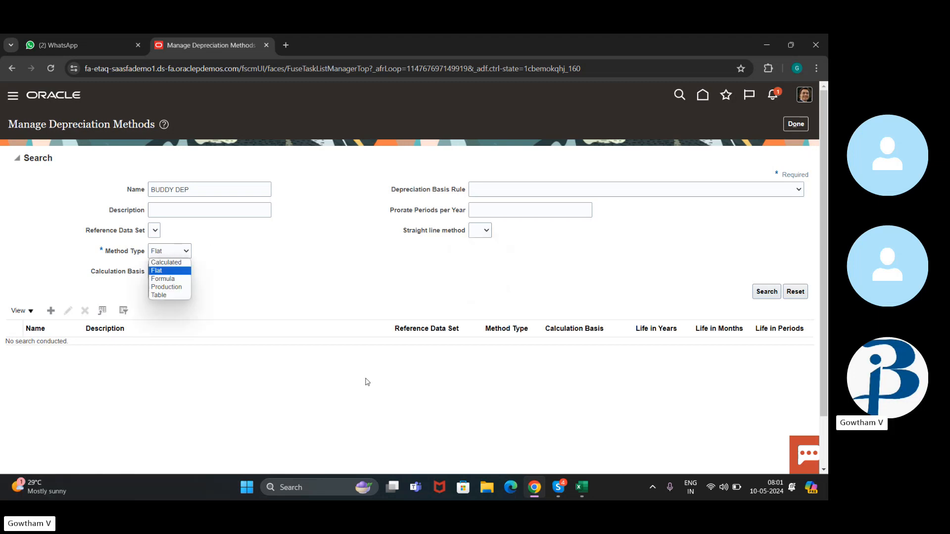
pyautogui.click(264, 274)
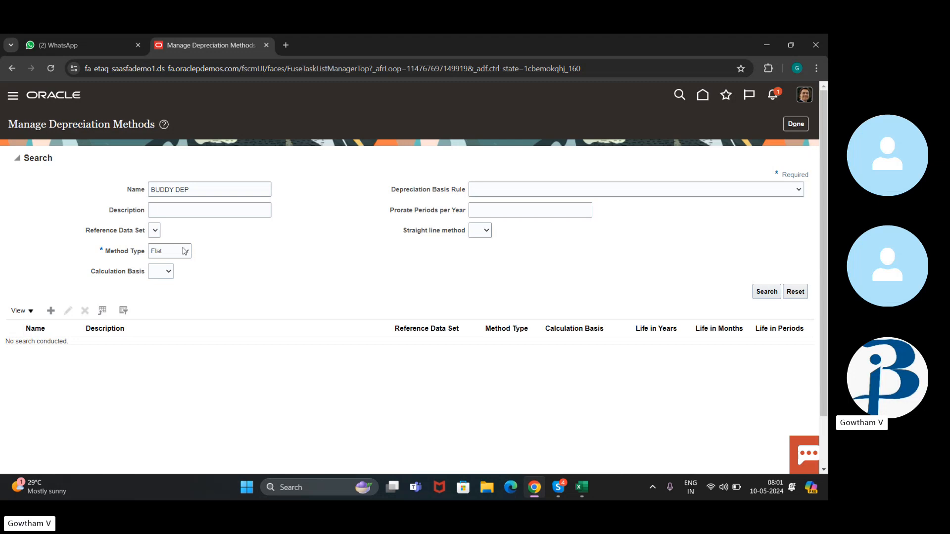
# Review the available method types while keeping Flat, and set the search's calculation basis to Cost.
pyautogui.click(186, 251)
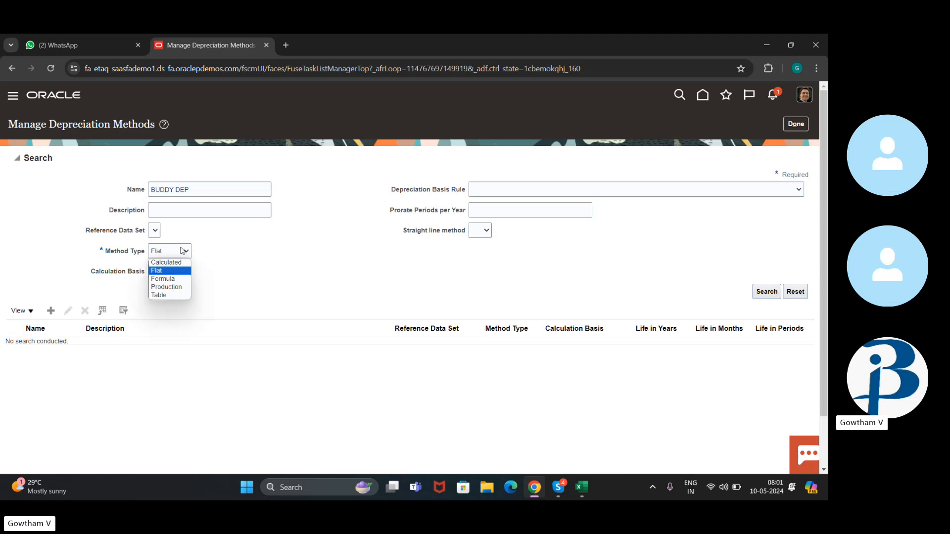
pyautogui.click(236, 259)
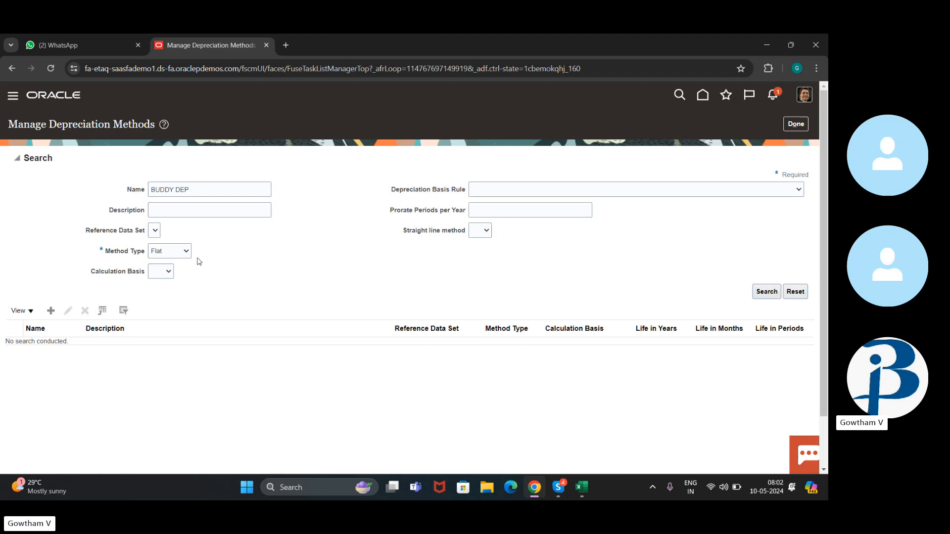
pyautogui.click(163, 272)
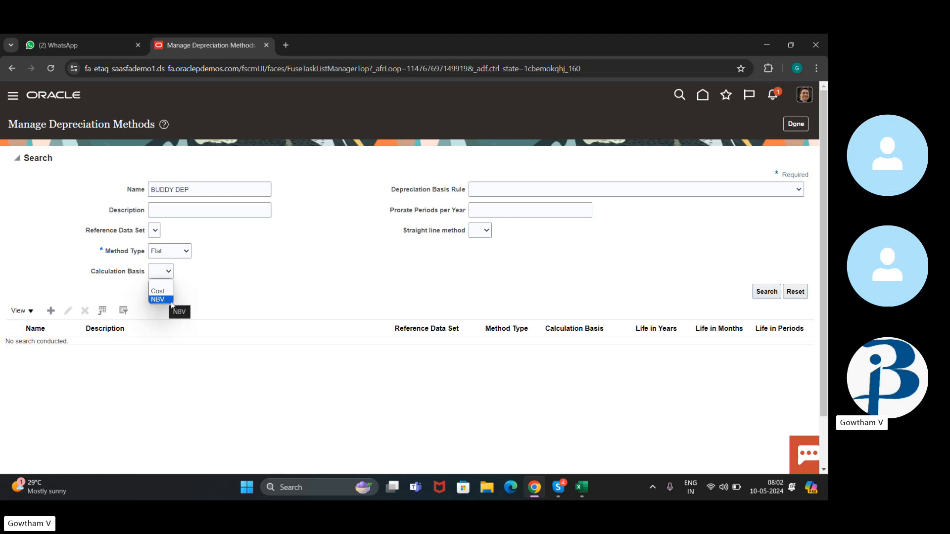
pyautogui.click(157, 291)
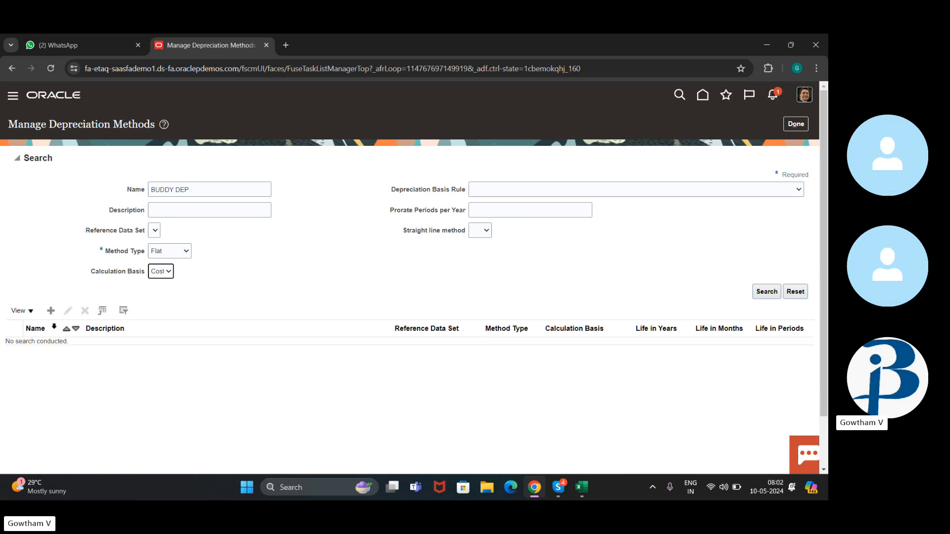
# Start a new depreciation method with the name BUDDY DEP and the description buddy dep.
pyautogui.click(50, 310)
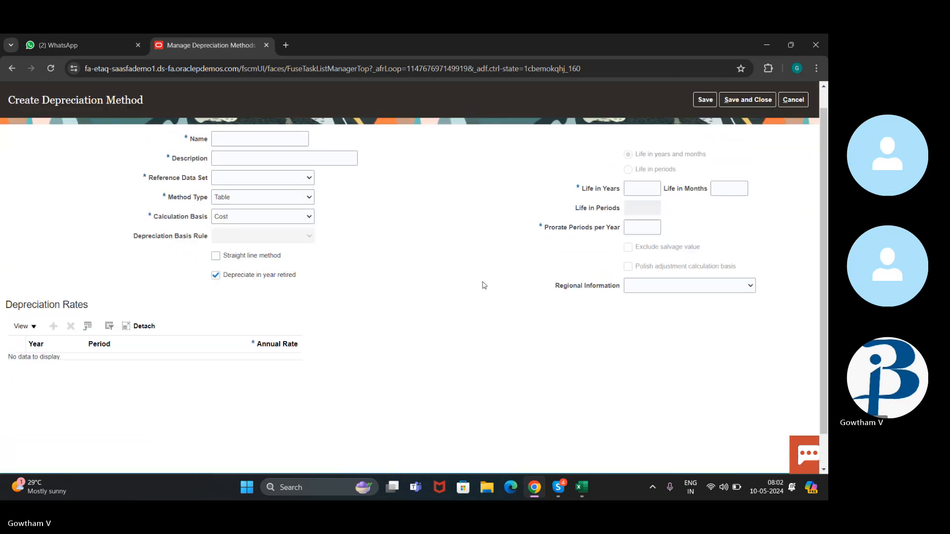
pyautogui.click(262, 156)
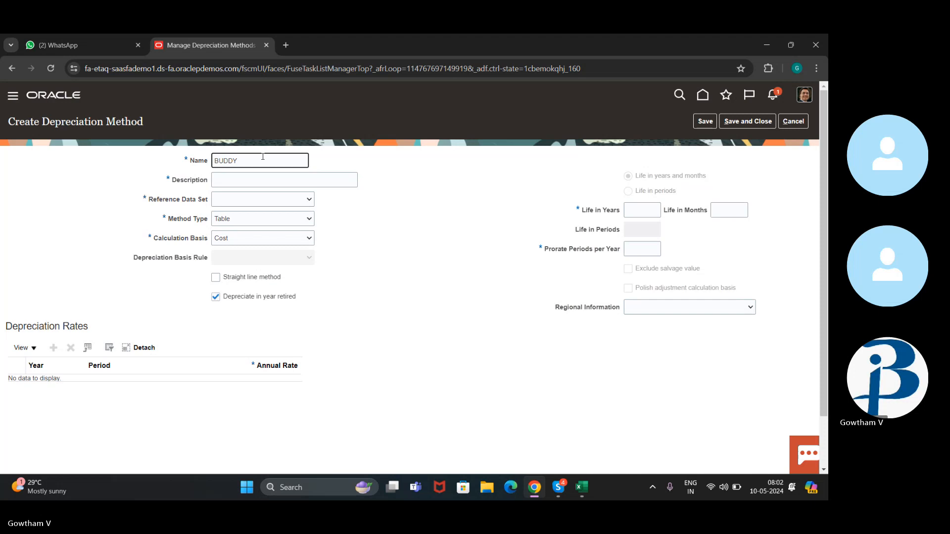
pyautogui.press('BackSpace')
pyautogui.write('DEP')
pyautogui.click(247, 185)
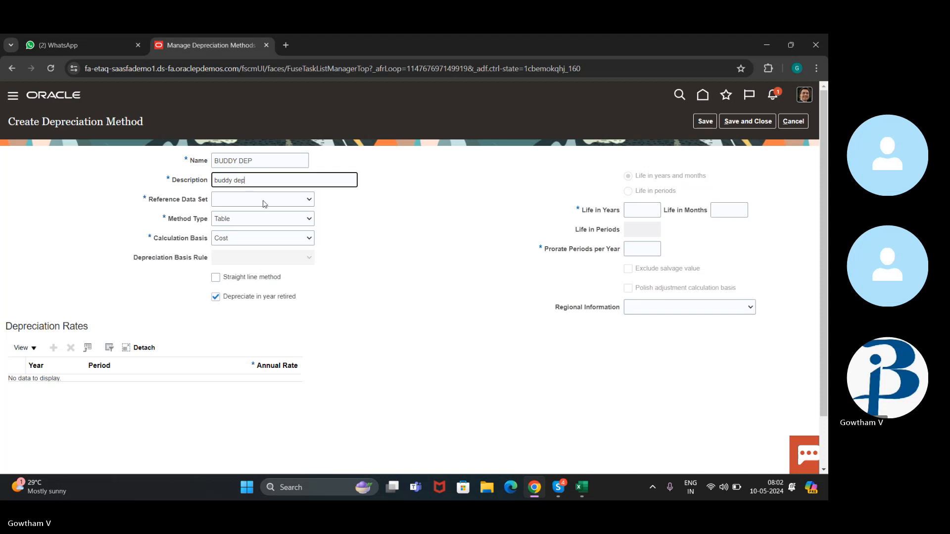
# Check the Reference Data Set choices for the new depreciation method and set its method type to Flat.
pyautogui.click(264, 202)
pyautogui.click(264, 203)
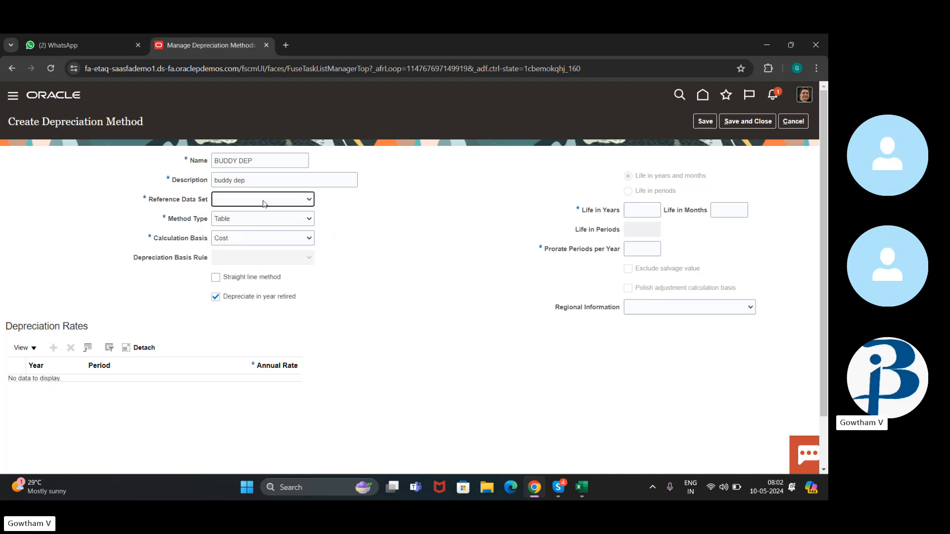
pyautogui.click(263, 203)
pyautogui.click(384, 214)
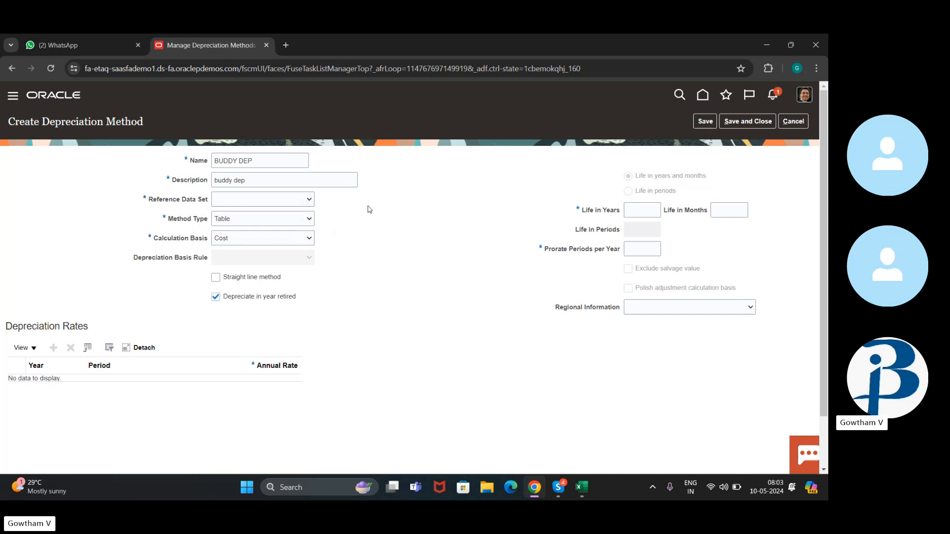
pyautogui.click(307, 219)
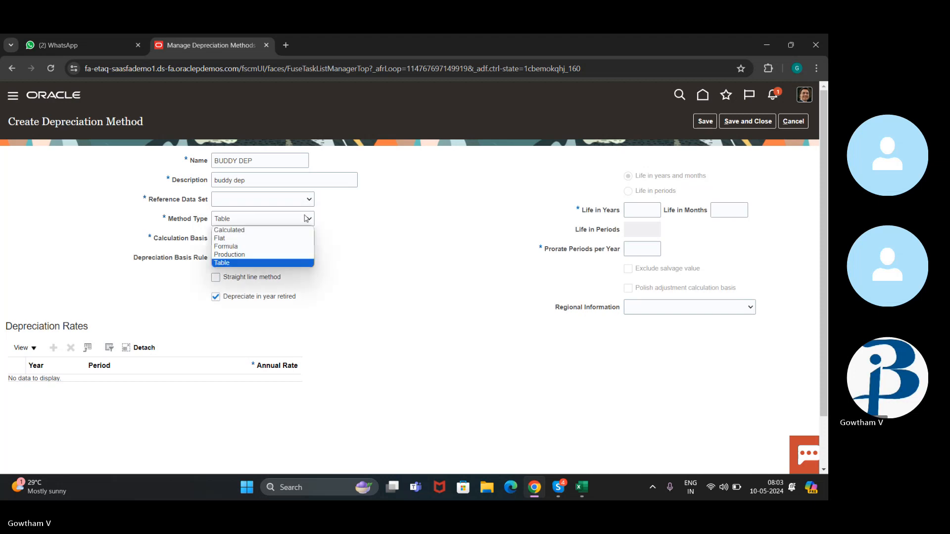
pyautogui.click(290, 239)
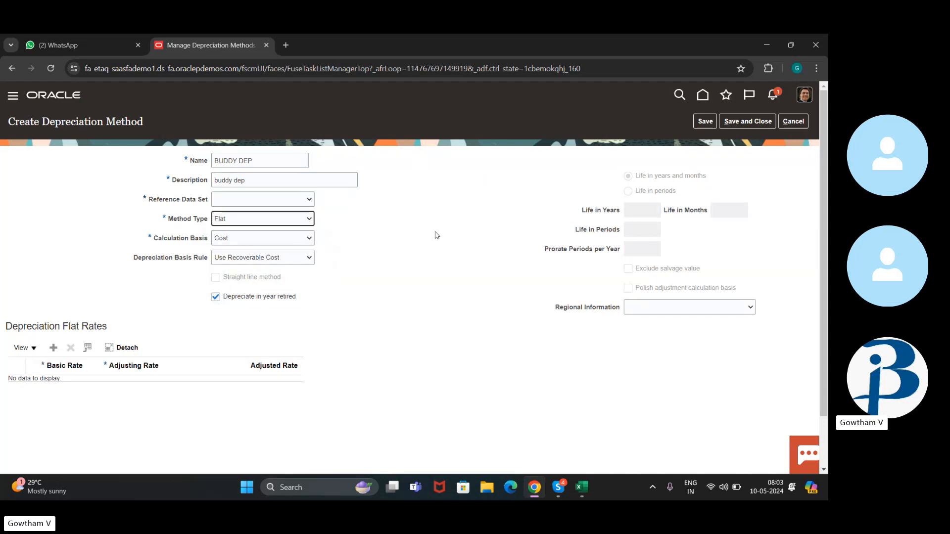
# Recheck the Reference Data Set choices and try to add a row to the depreciation flat rates.
pyautogui.click(285, 200)
pyautogui.click(285, 199)
pyautogui.scroll(-1, 440, 271)
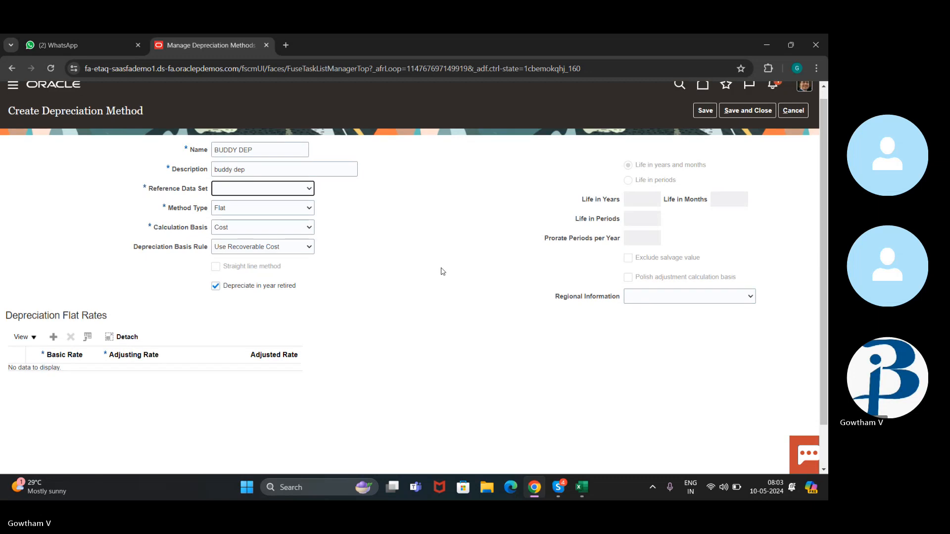
pyautogui.click(54, 324)
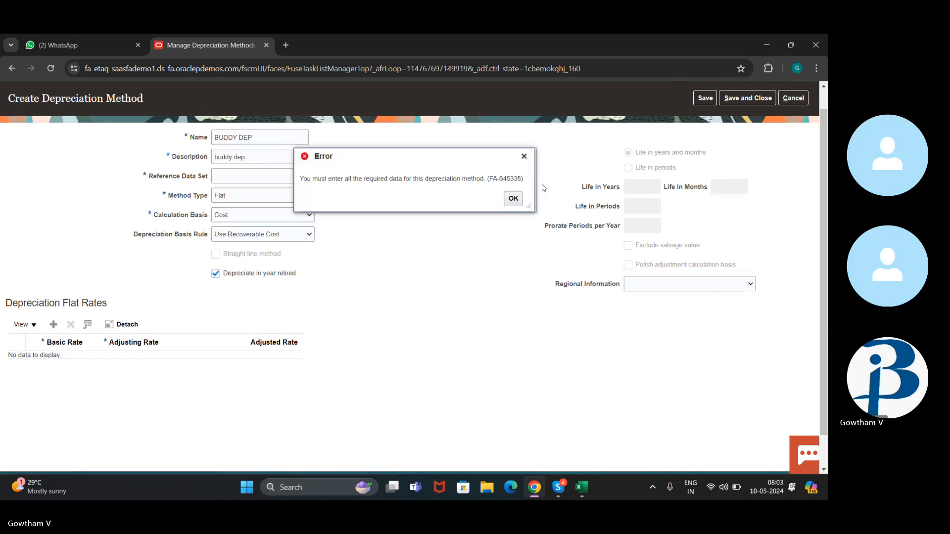
pyautogui.click(513, 199)
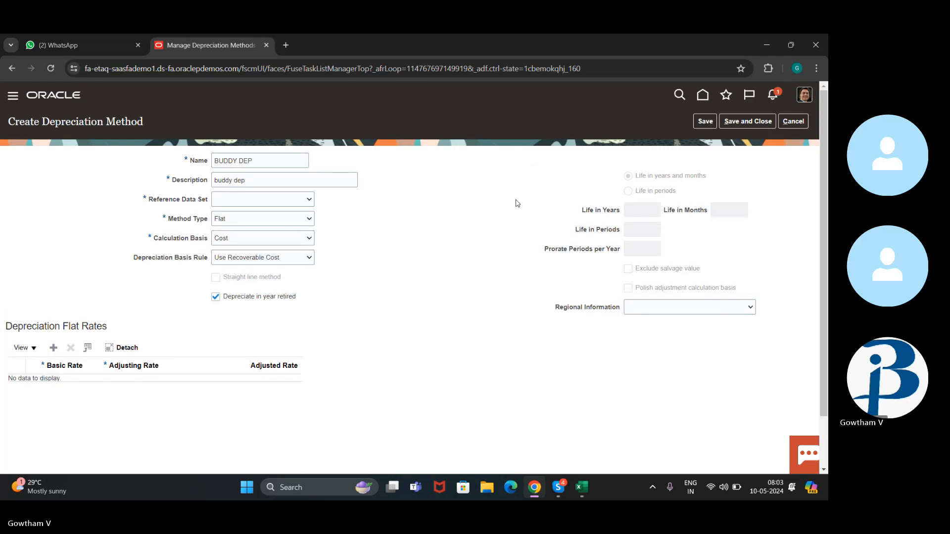
# Open the Oracle application in a new browser tab from the current page's address and go to Setup and Maintenance.
pyautogui.click(292, 71)
pyautogui.hotkey('ctrl', 'c')
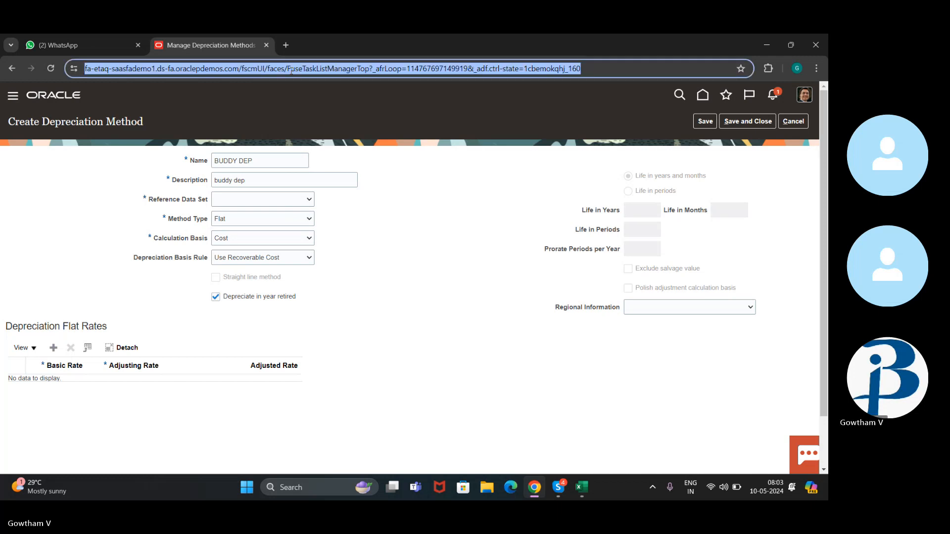
pyautogui.click(288, 45)
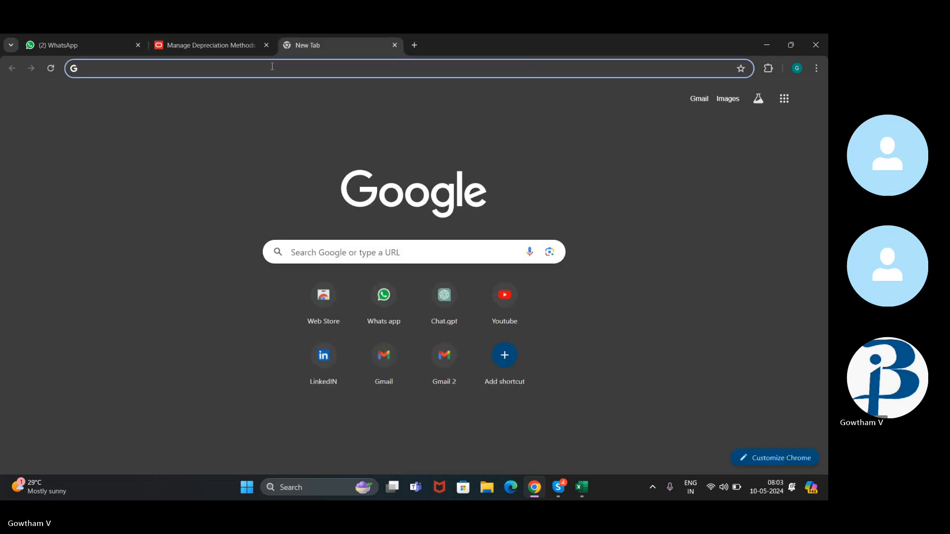
pyautogui.hotkey('ctrl', 'v')
pyautogui.press('Return')
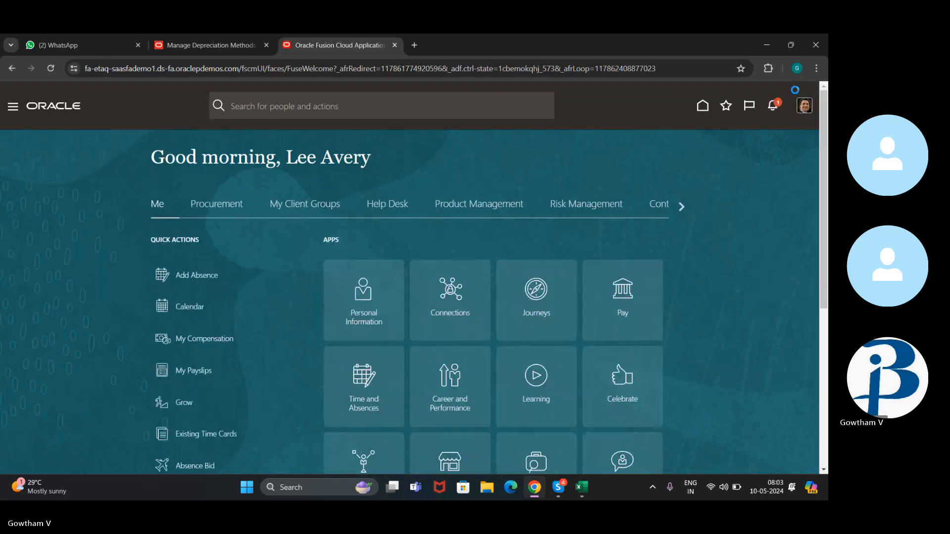
pyautogui.click(805, 114)
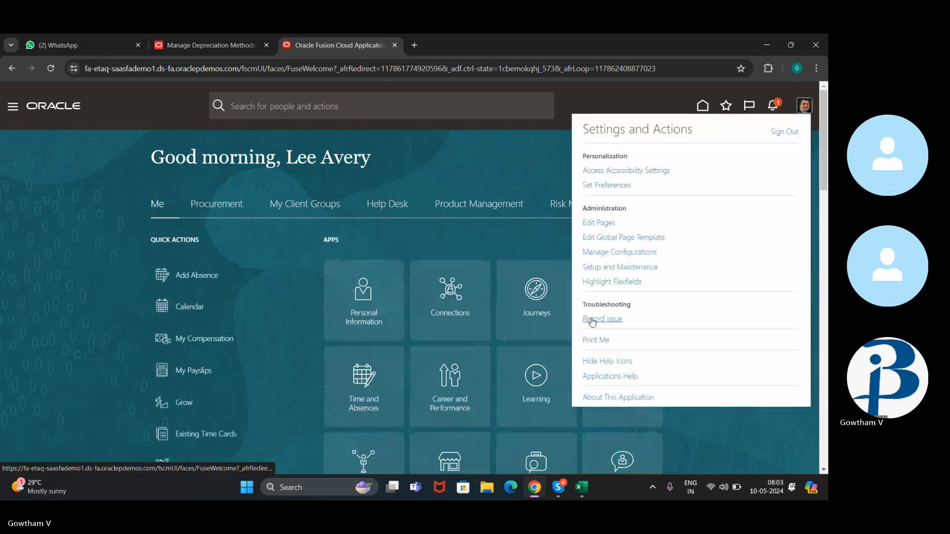
pyautogui.click(615, 268)
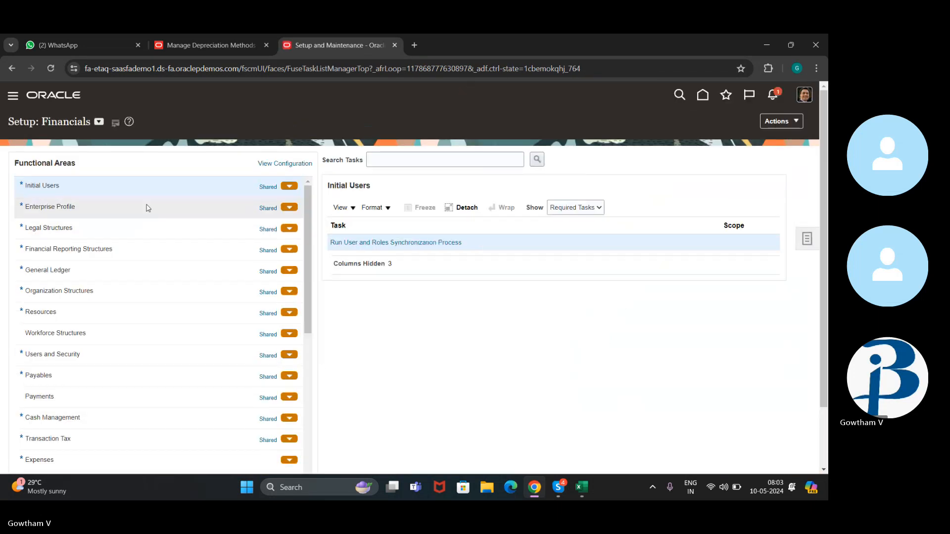
# Open the Manage Business Unit task under Organization Structures and start creating a new business unit.
pyautogui.click(120, 263)
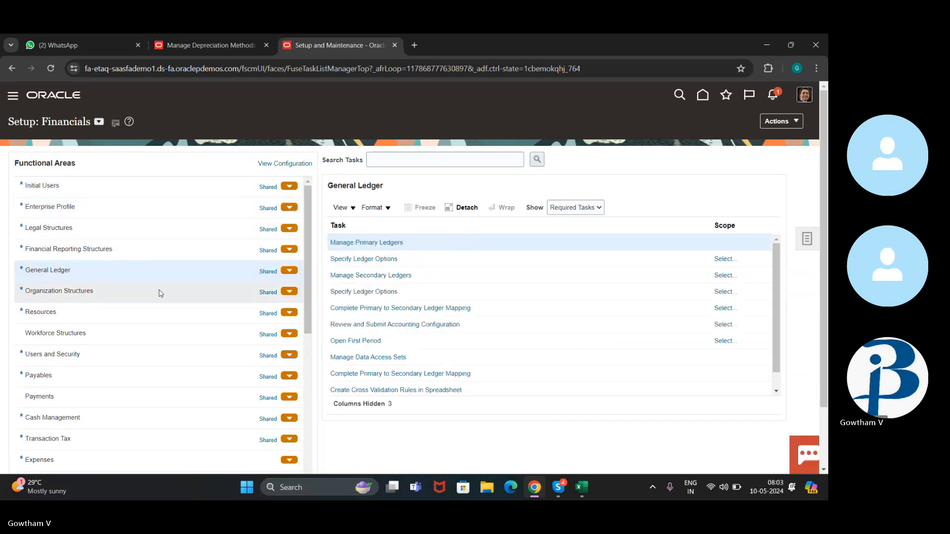
pyautogui.click(159, 290)
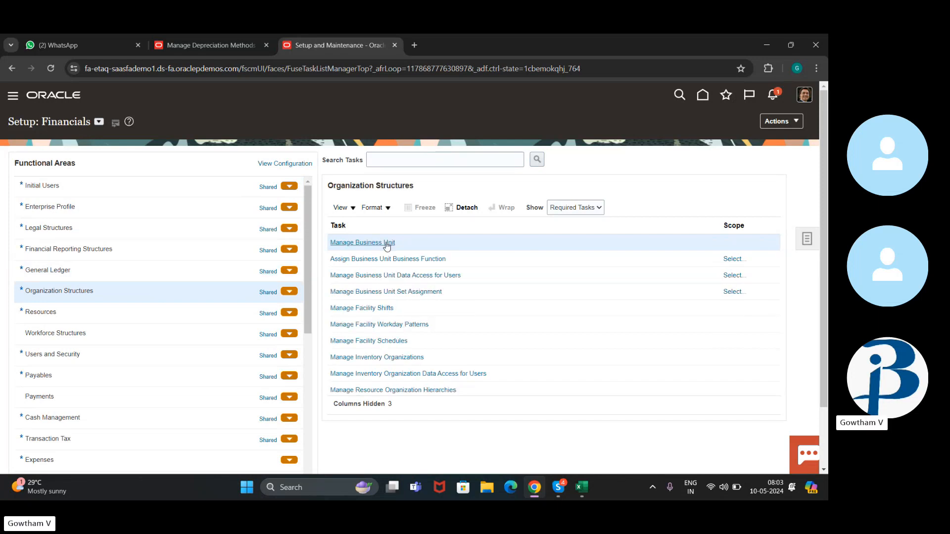
pyautogui.click(387, 244)
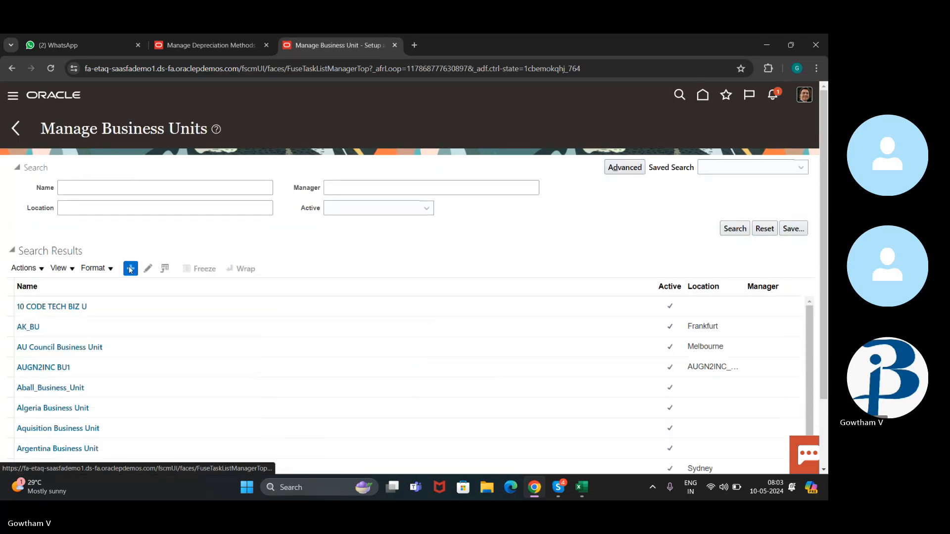
pyautogui.click(130, 268)
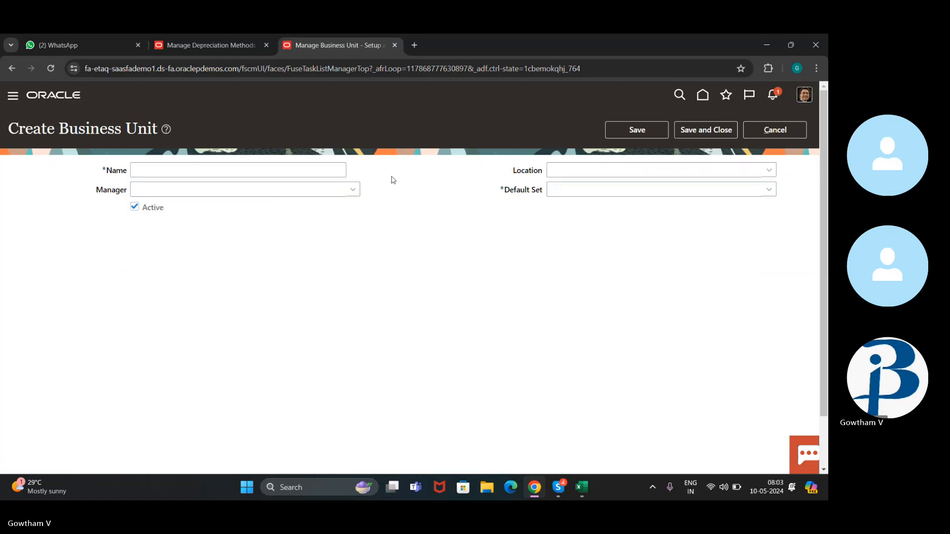
# Name the new business unit AXE BUSINESS UNIT and view the reference data sets offered as its default set.
pyautogui.click(309, 170)
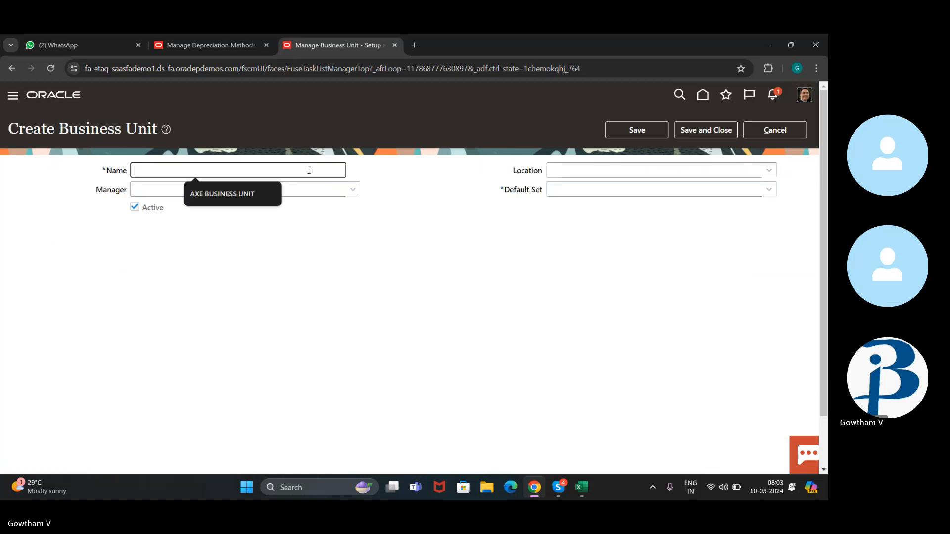
pyautogui.click(244, 197)
pyautogui.click(552, 189)
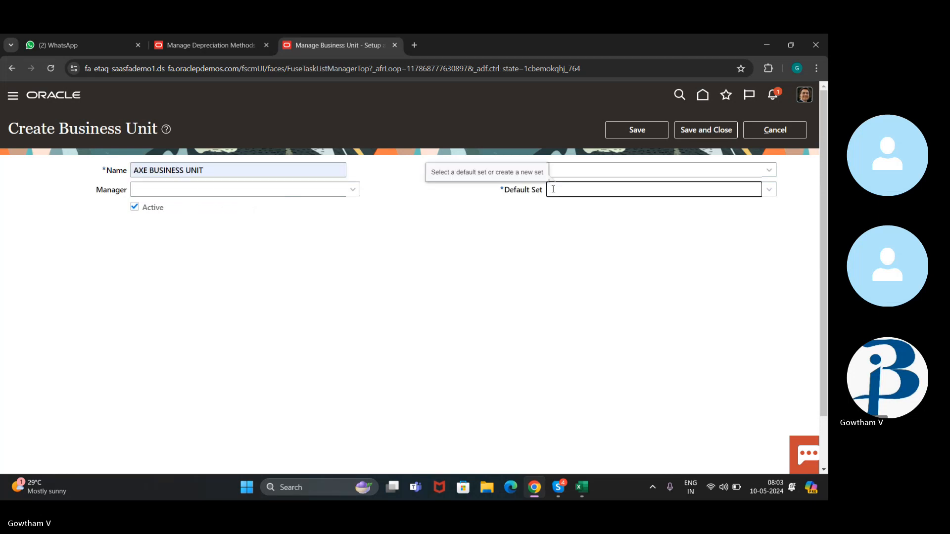
pyautogui.click(768, 189)
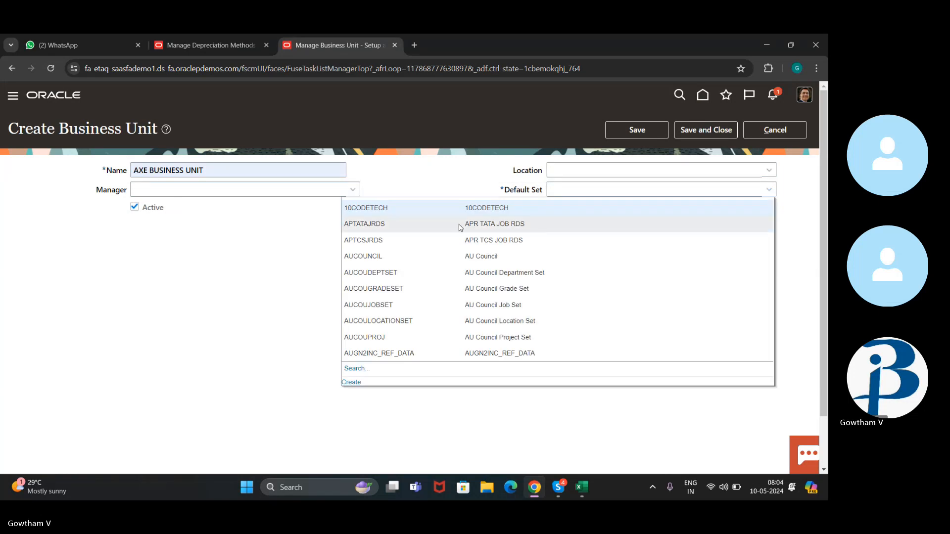
pyautogui.click(280, 315)
# Return to the Create Depreciation Method page, recheck the Reference Data Set choices, and try to save and close the method.
pyautogui.click(229, 36)
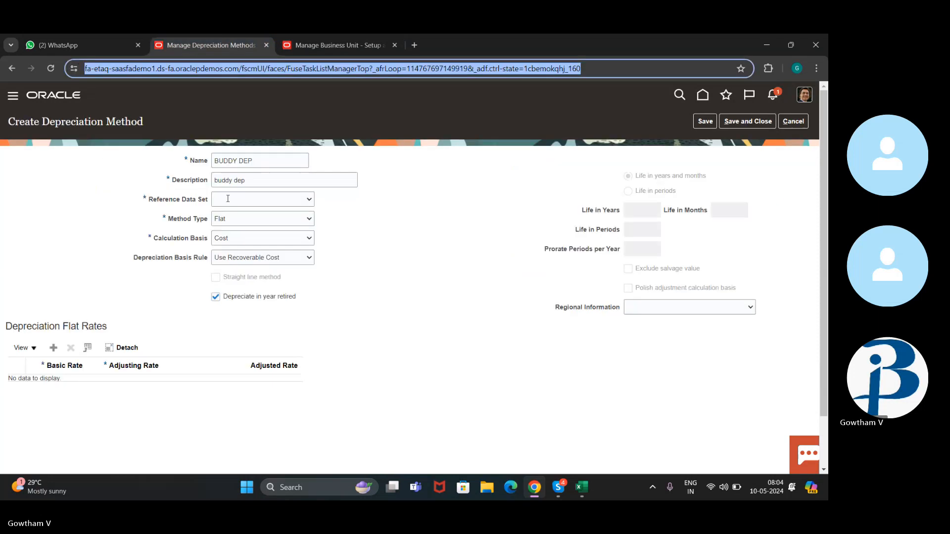
pyautogui.click(268, 202)
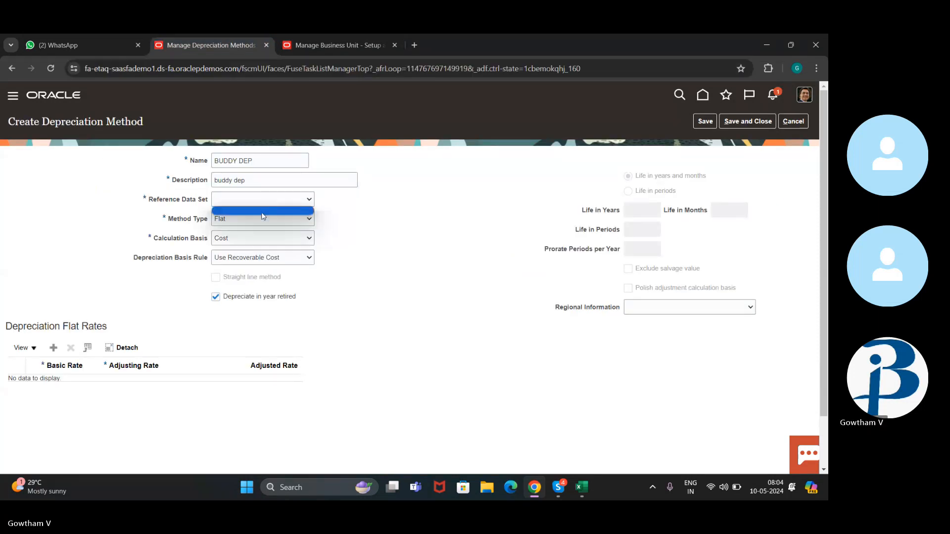
pyautogui.click(263, 214)
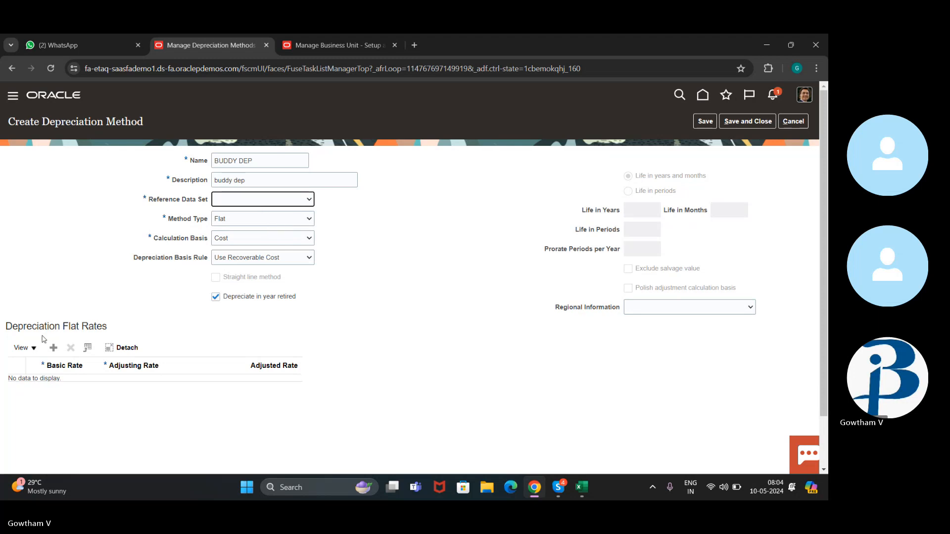
pyautogui.click(753, 117)
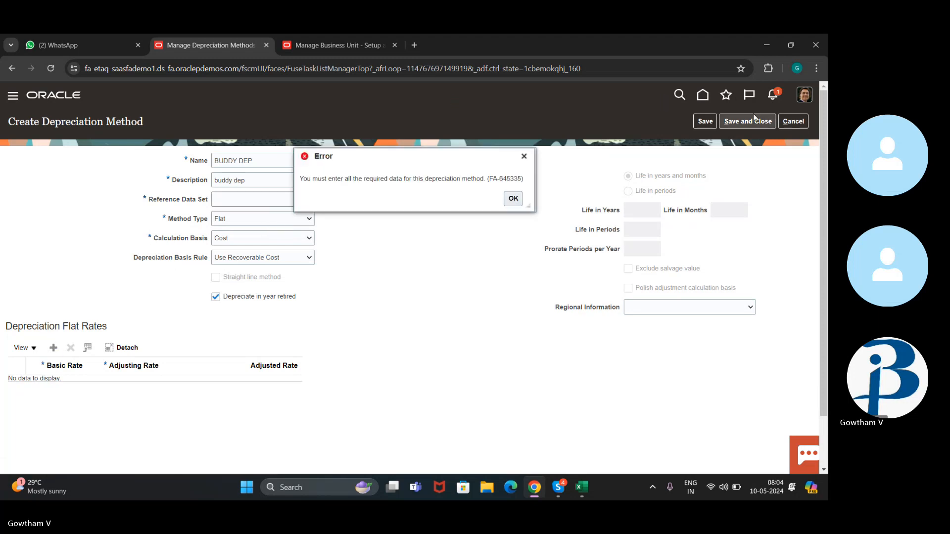
# Cancel the new depreciation method, discarding its changes, and leave Manage Depreciation Methods for the Financials setup page.
pyautogui.click(793, 121)
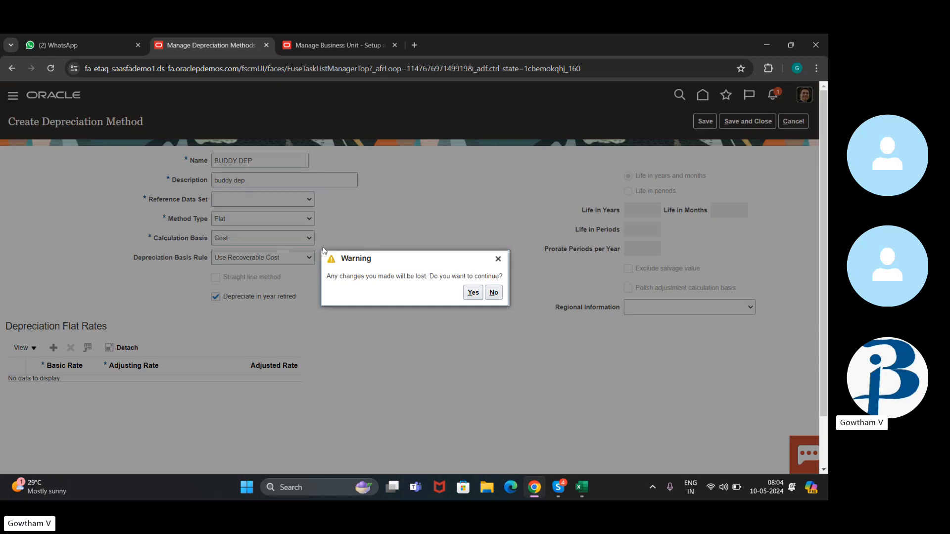
pyautogui.click(472, 293)
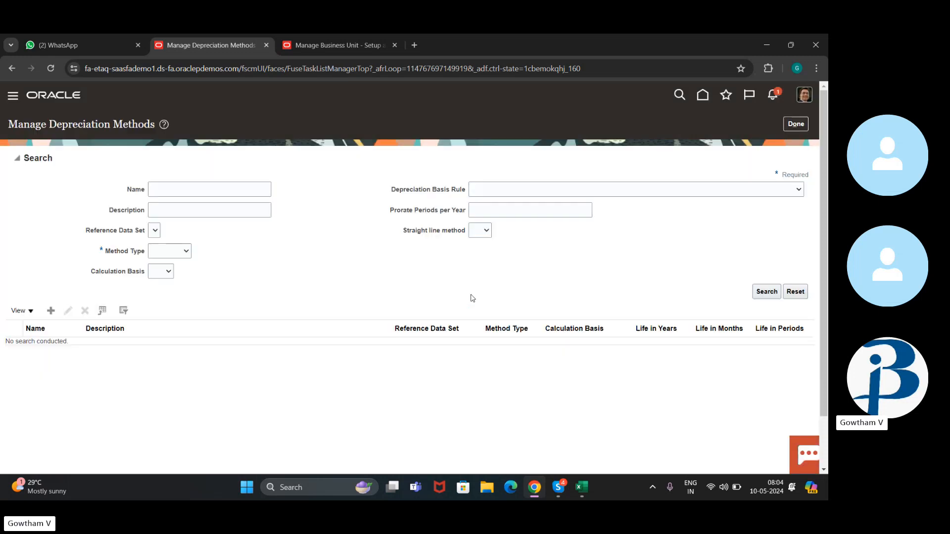
pyautogui.click(805, 126)
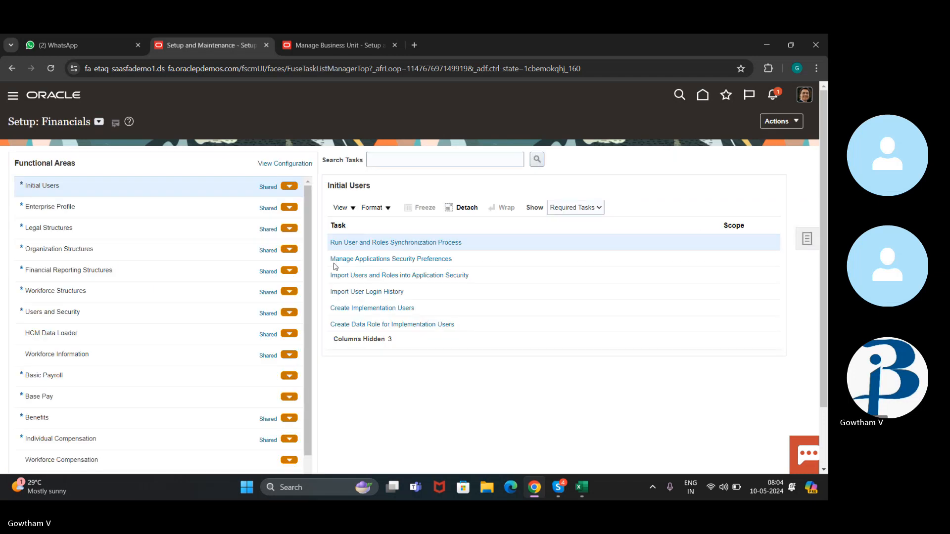
# Check the setup page's functional areas for Fixed Assets, and leave the unsaved Create Business Unit page for Setup and Maintenance.
pyautogui.scroll(-5, 192, 291)
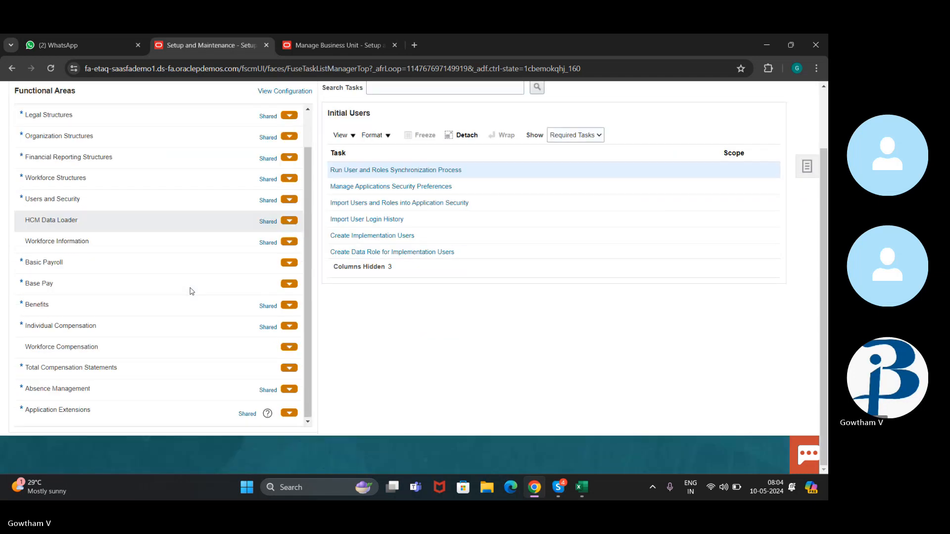
pyautogui.scroll(2, 192, 291)
pyautogui.scroll(-2, 191, 290)
pyautogui.scroll(2, 192, 290)
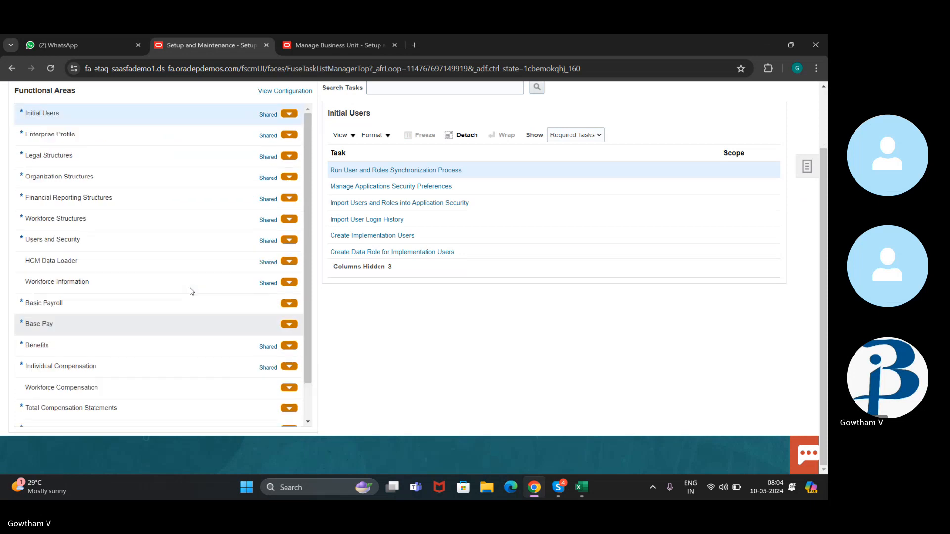
pyautogui.scroll(3, 192, 291)
pyautogui.click(342, 45)
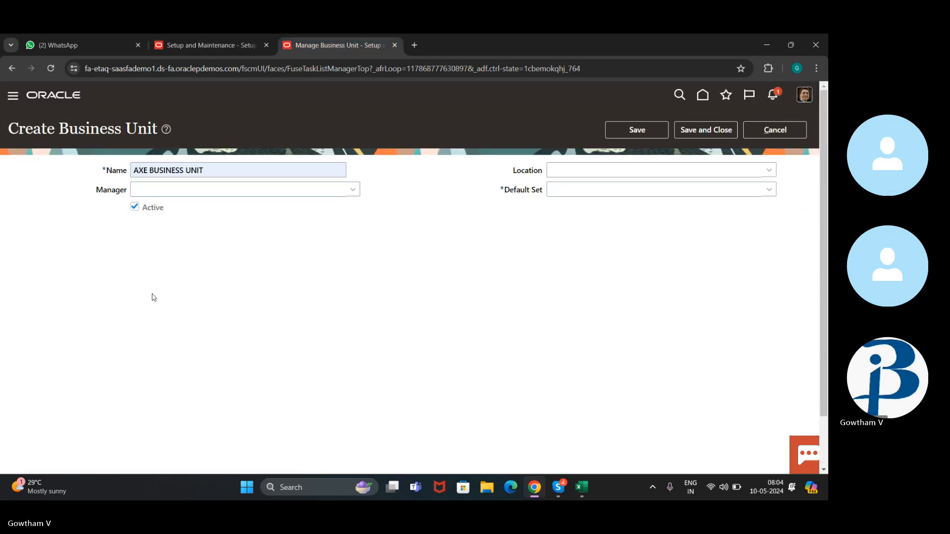
pyautogui.click(805, 97)
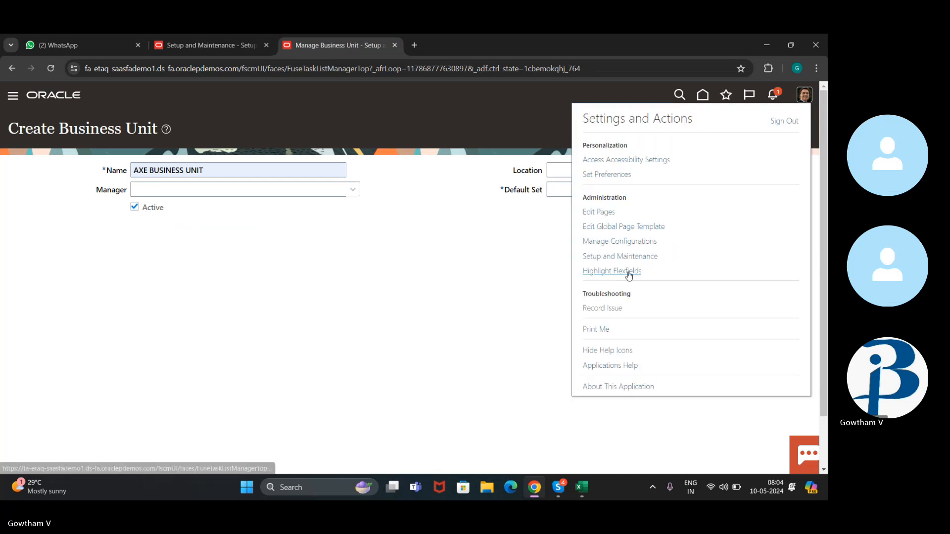
pyautogui.click(616, 258)
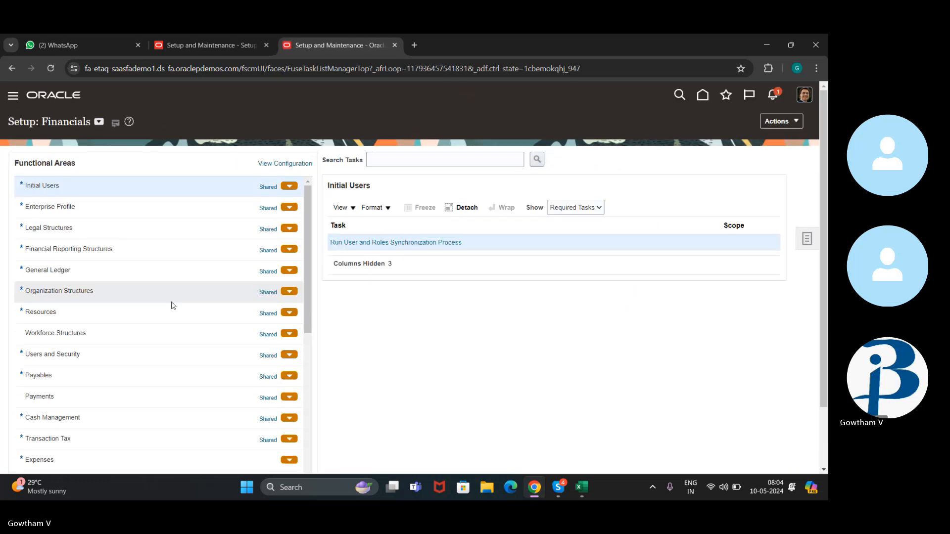
# Open the Manage Depreciation Methods task under Fixed Assets, closing the duplicate setup browser tab.
pyautogui.scroll(-3, 171, 303)
pyautogui.scroll(-3, 172, 305)
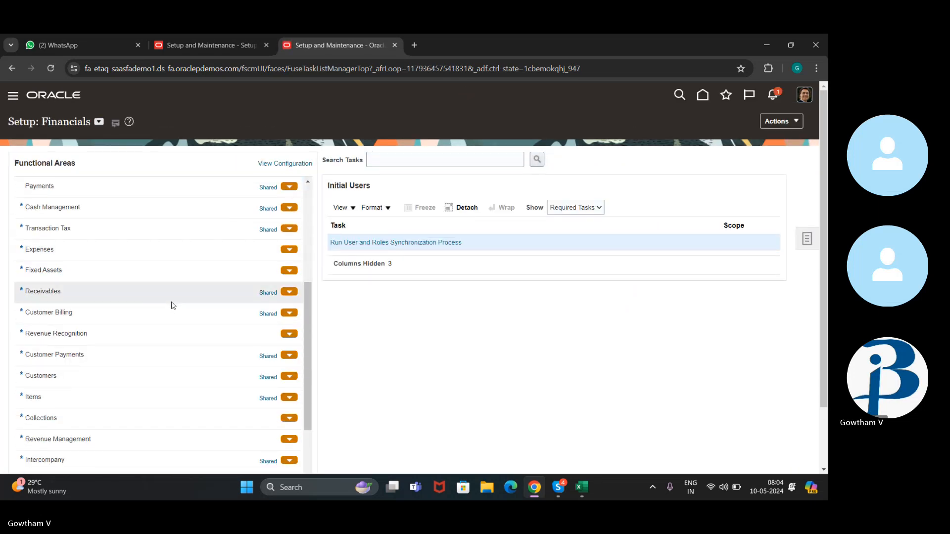
pyautogui.click(179, 278)
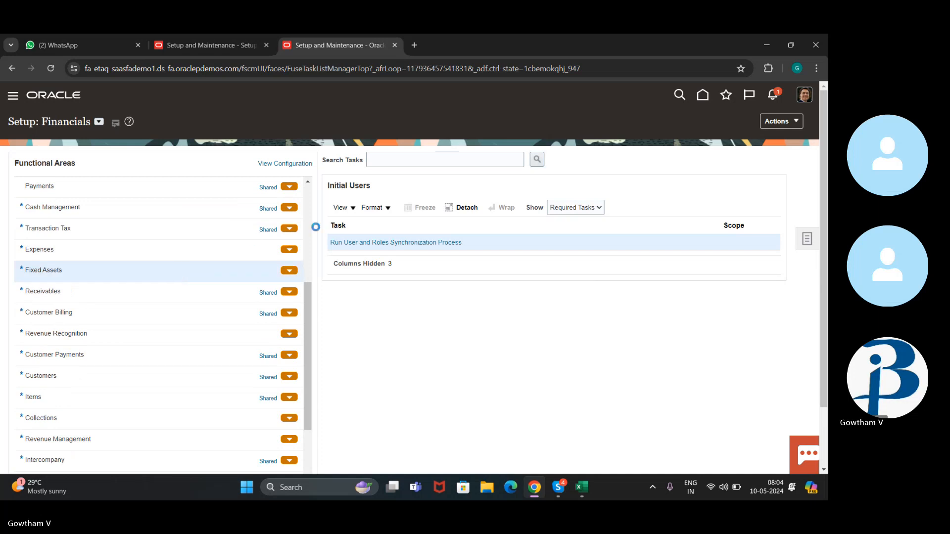
pyautogui.click(267, 46)
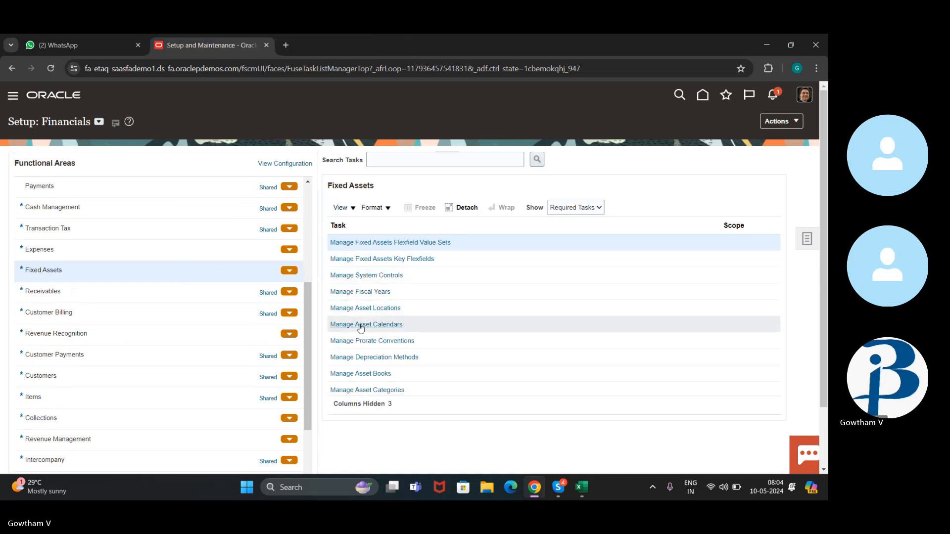
pyautogui.scroll(-1, 360, 324)
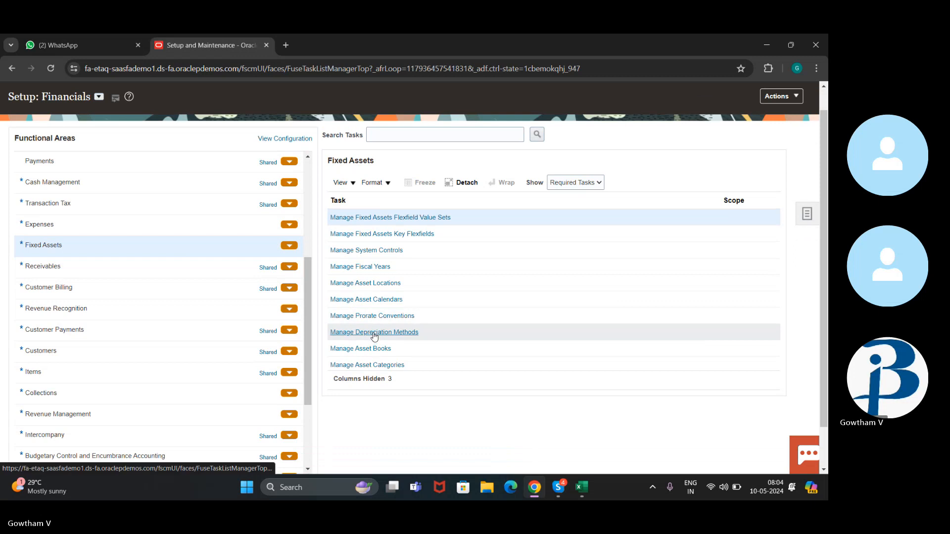
pyautogui.click(372, 333)
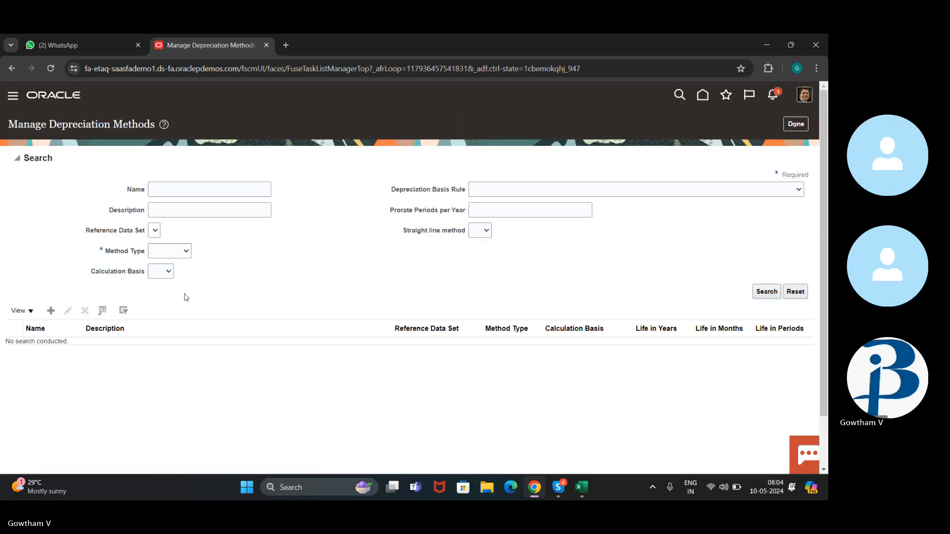
# Search the existing depreciation methods by method type Flat.
pyautogui.click(767, 291)
pyautogui.click(182, 254)
pyautogui.click(169, 278)
pyautogui.click(775, 290)
pyautogui.click(767, 298)
pyautogui.scroll(-2, 354, 268)
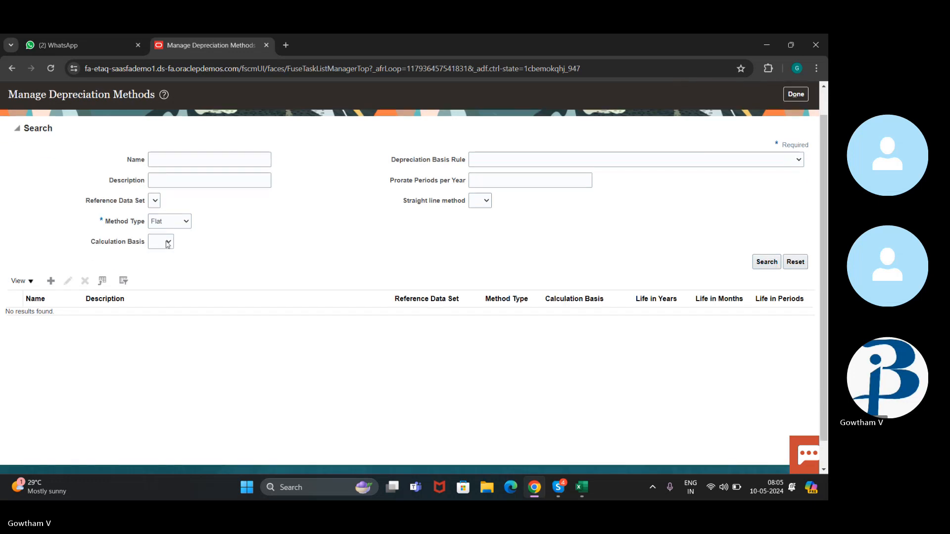
pyautogui.scroll(1, 263, 206)
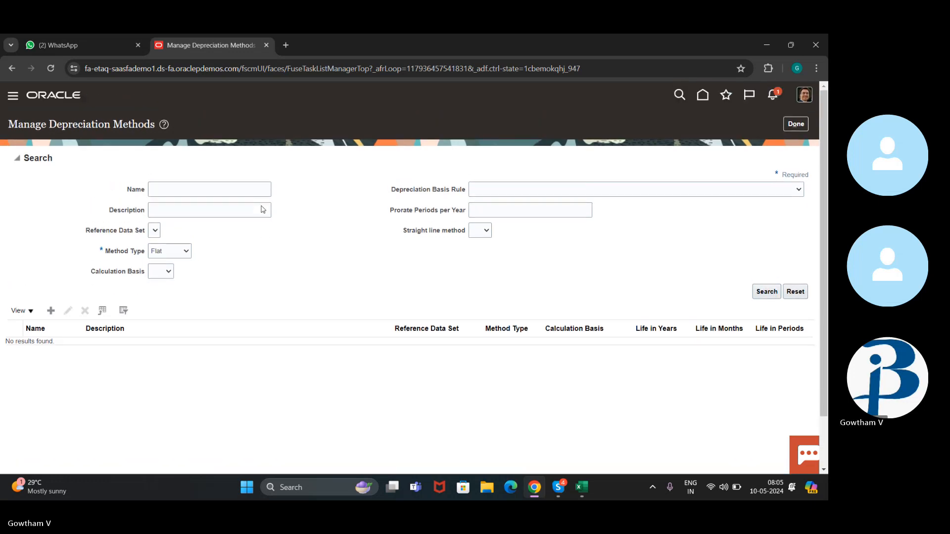
# Narrow the depreciation method search to straight line Yes and calculation basis Cost, check the reference data sets, and search again.
pyautogui.click(485, 232)
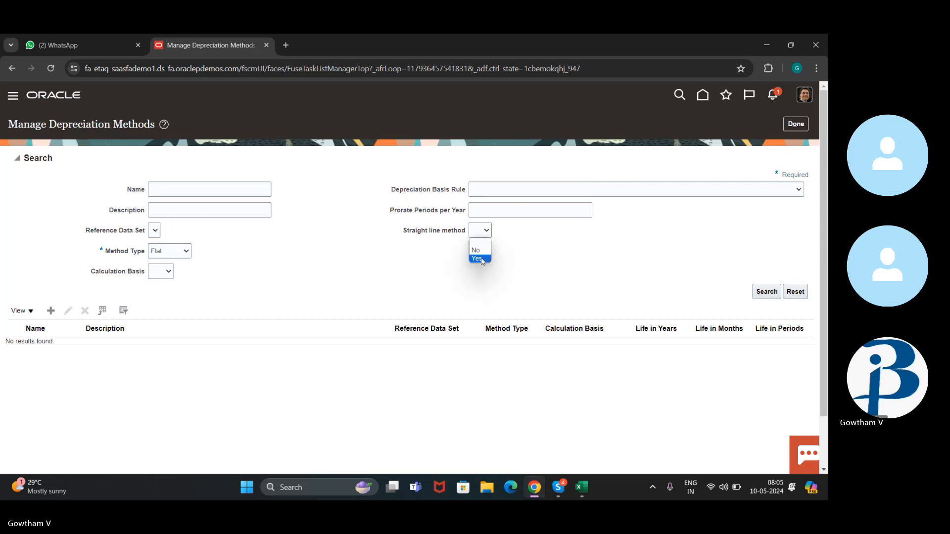
pyautogui.click(478, 259)
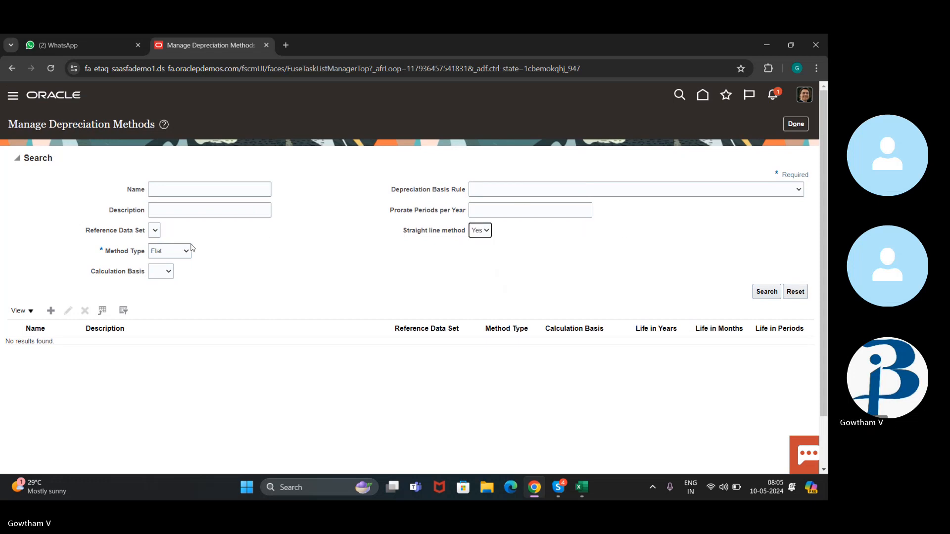
pyautogui.click(163, 272)
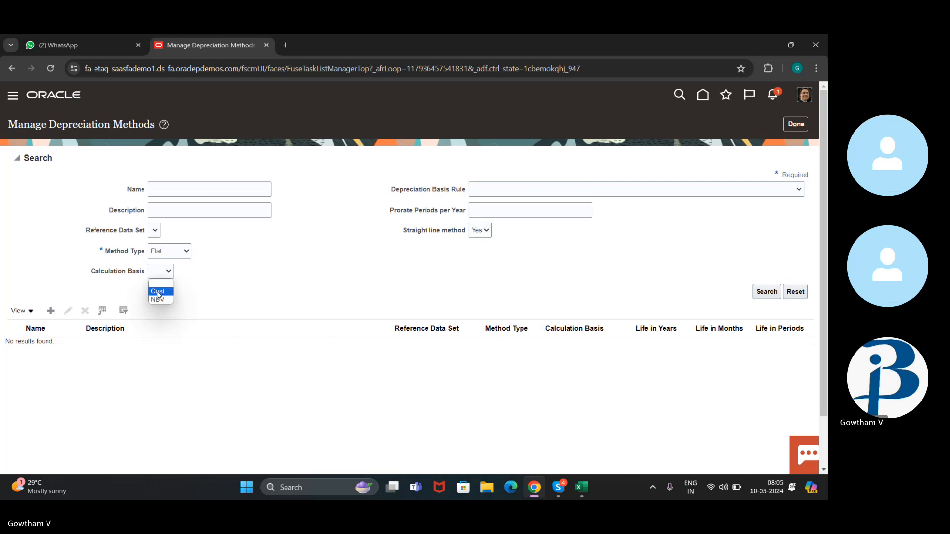
pyautogui.click(159, 291)
pyautogui.click(155, 229)
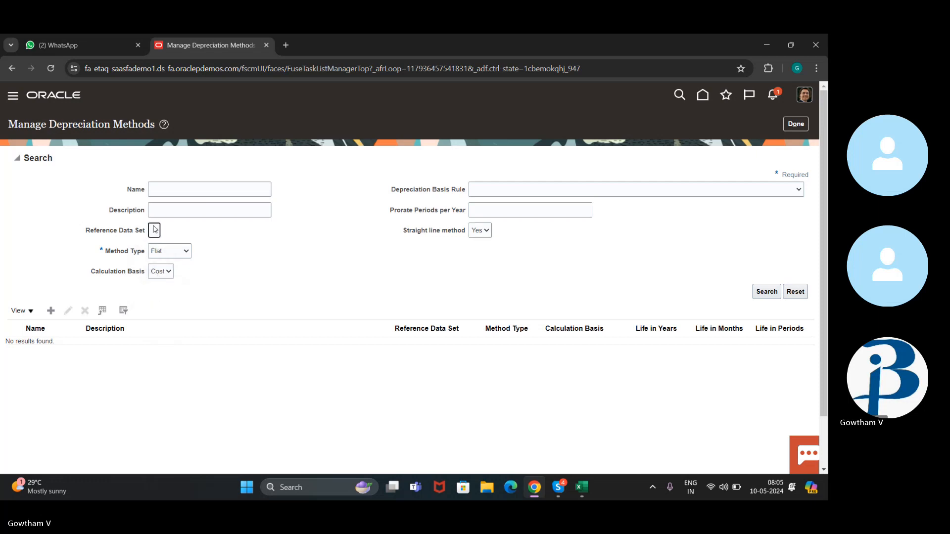
pyautogui.click(768, 295)
pyautogui.click(767, 295)
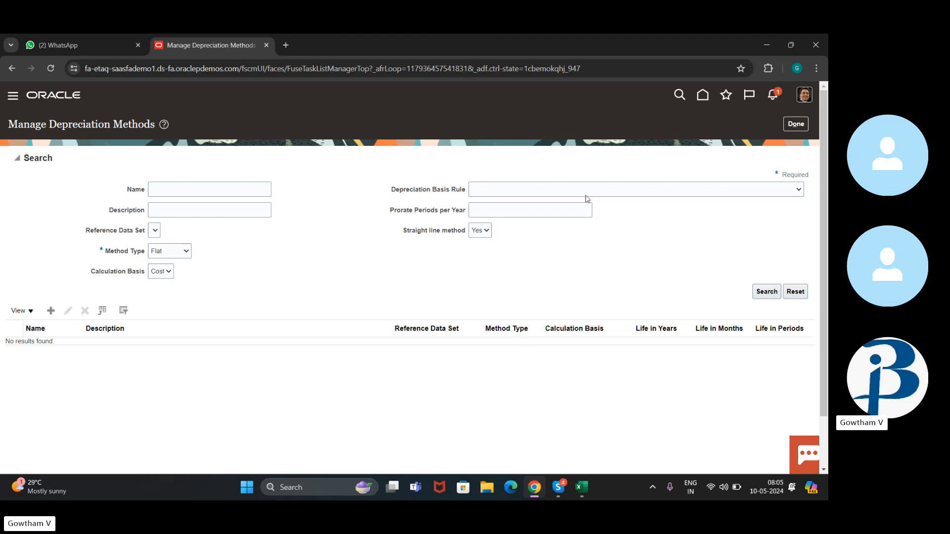
# Leave Manage Depreciation Methods, open the Manage Asset Books task, and start creating a new asset book.
pyautogui.click(790, 124)
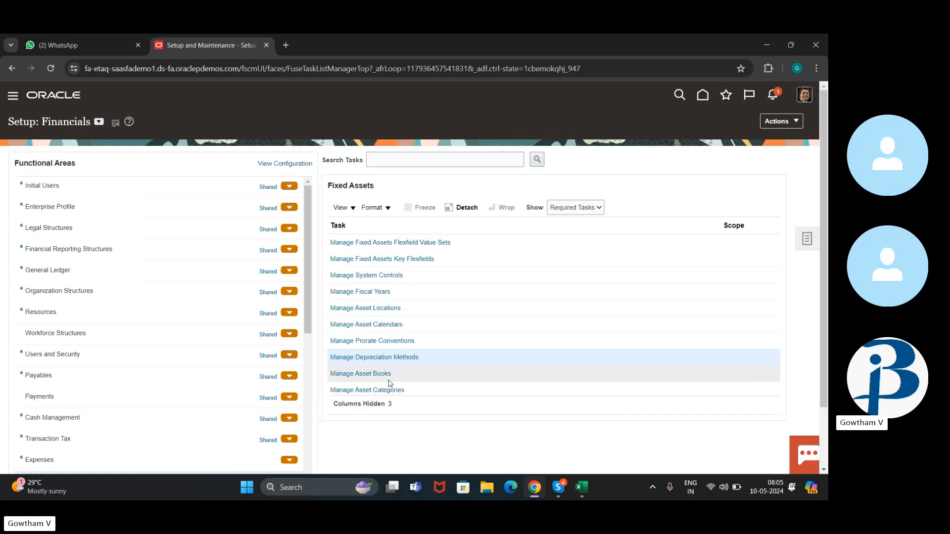
pyautogui.scroll(-1, 483, 308)
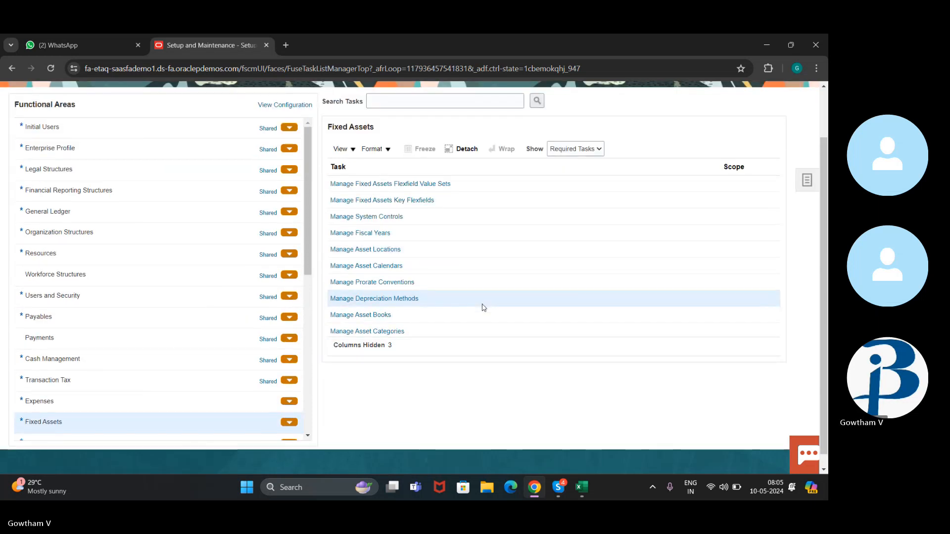
pyautogui.click(372, 315)
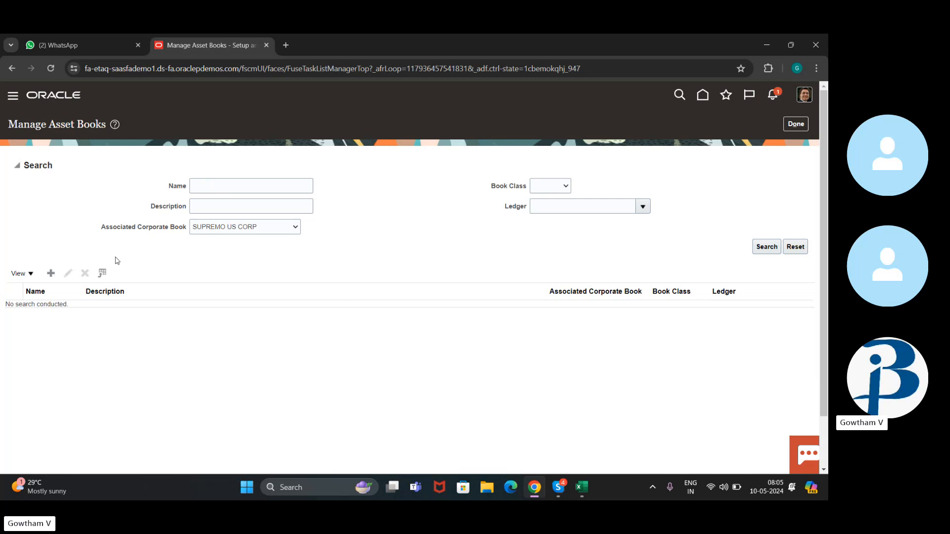
pyautogui.click(51, 274)
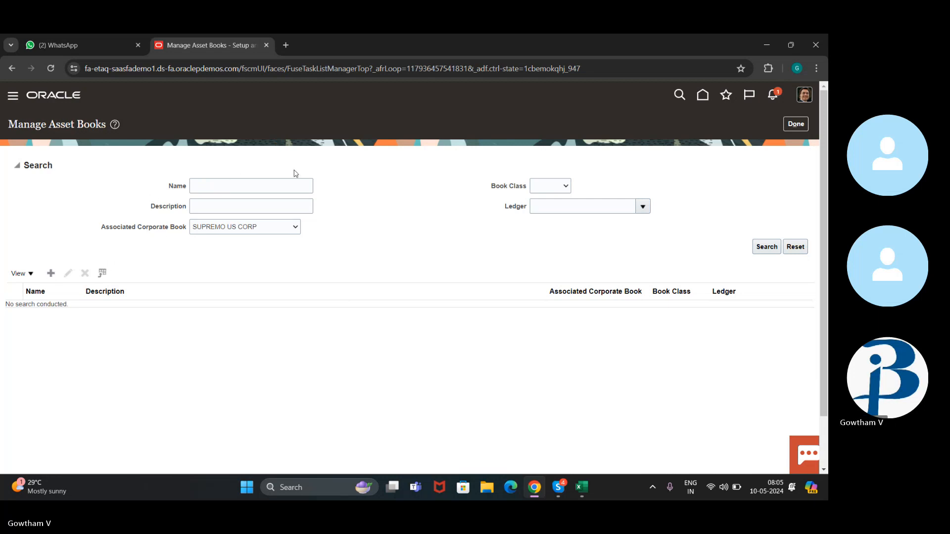
pyautogui.scroll(-15, 414, 282)
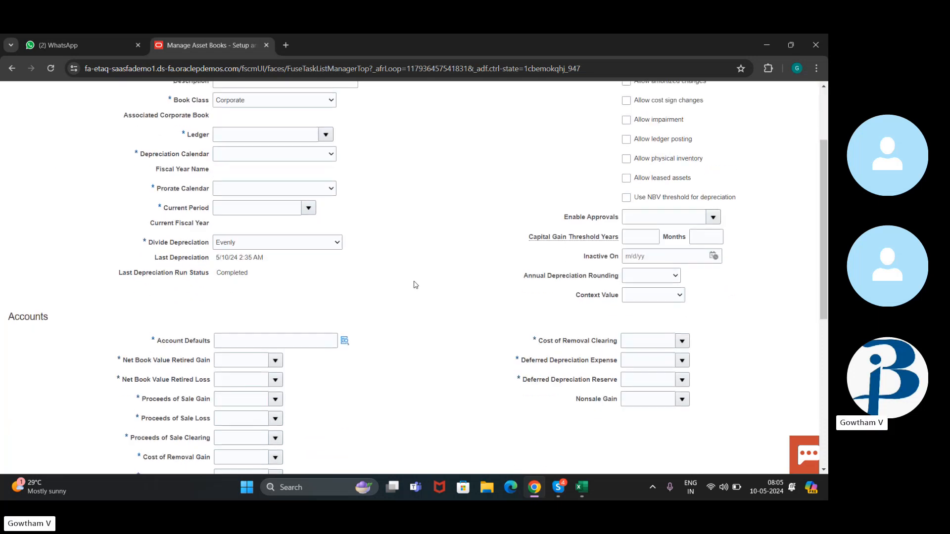
pyautogui.scroll(15, 415, 284)
# Name the new asset book BUDDY CORP and describe it as "buddy corp book".
pyautogui.click(298, 168)
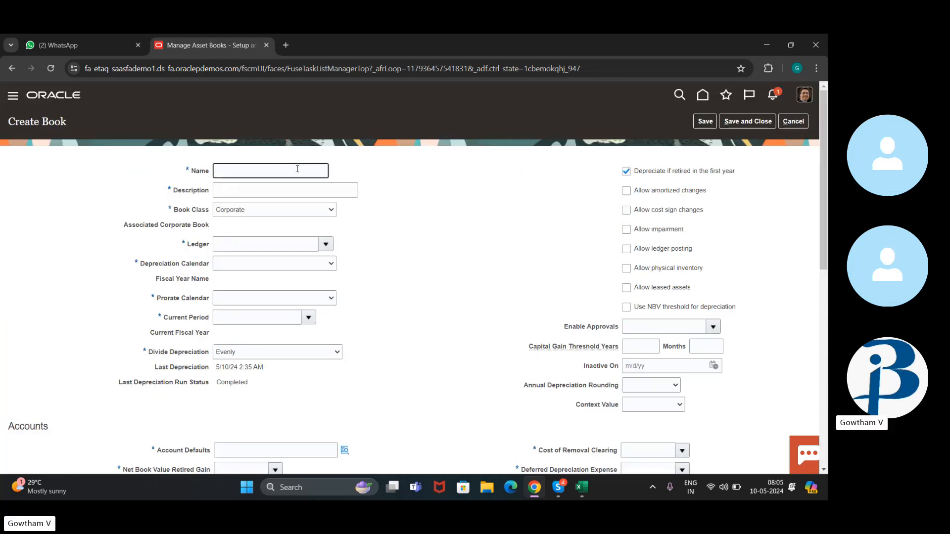
pyautogui.write('buddy corp')
pyautogui.press('BackSpace')
pyautogui.press('BackSpace')
pyautogui.press('BackSpace')
pyautogui.press('BackSpace')
pyautogui.press('BackSpace')
pyautogui.press('BackSpace')
pyautogui.press('BackSpace')
pyautogui.press('BackSpace')
pyautogui.press('BackSpace')
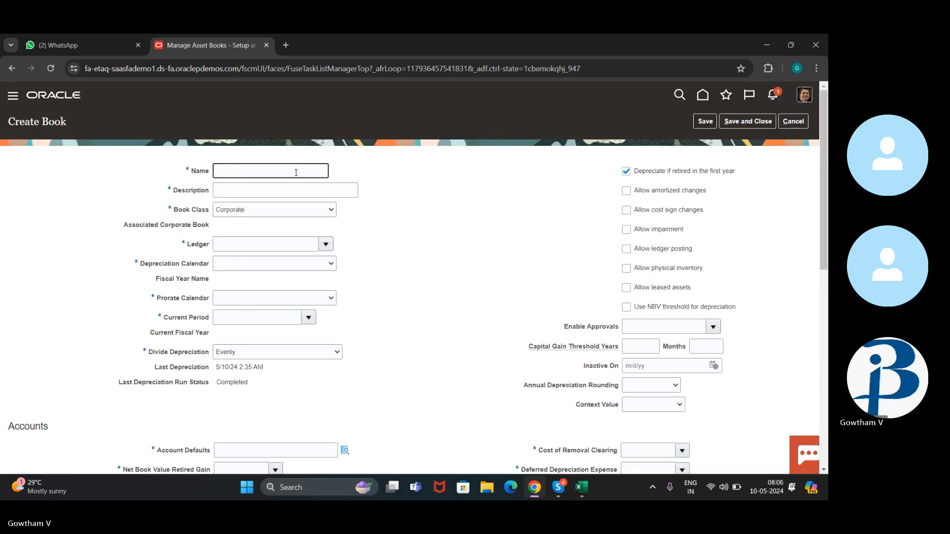
pyautogui.write('C')
pyautogui.write('BUDDY ')
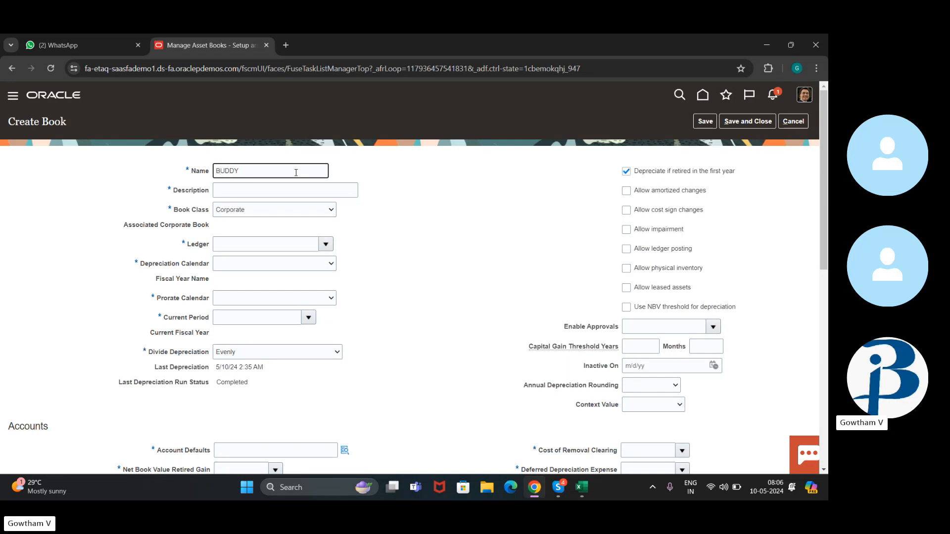
pyautogui.write('CORP')
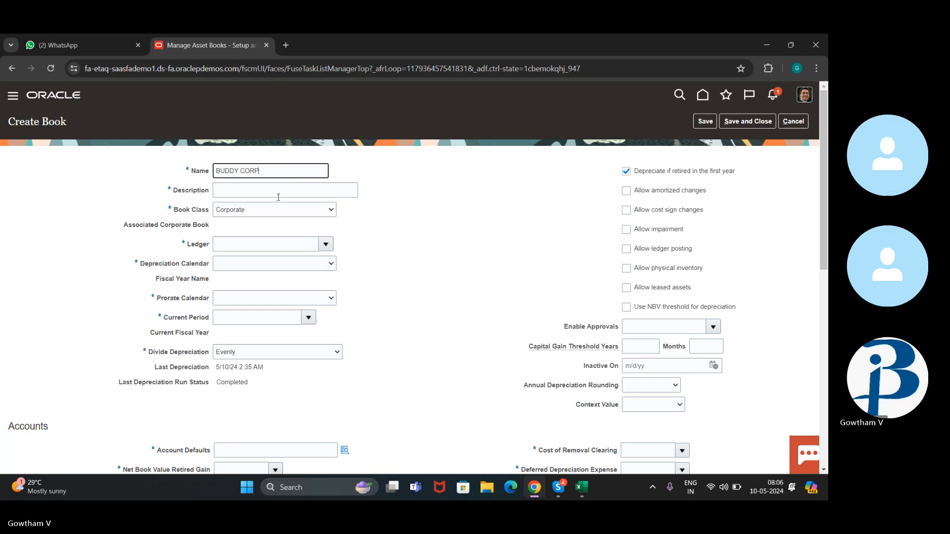
pyautogui.click(279, 198)
pyautogui.write('buddy')
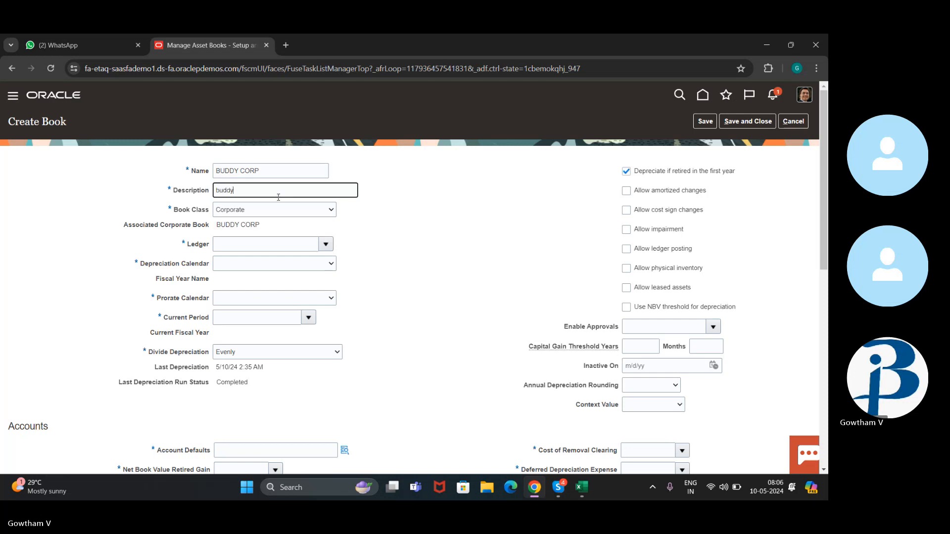
pyautogui.write(' corp book')
# Choose Corporate as the book class from the Corporate and Tax options, and view the ledgers offered for the book.
pyautogui.click(321, 214)
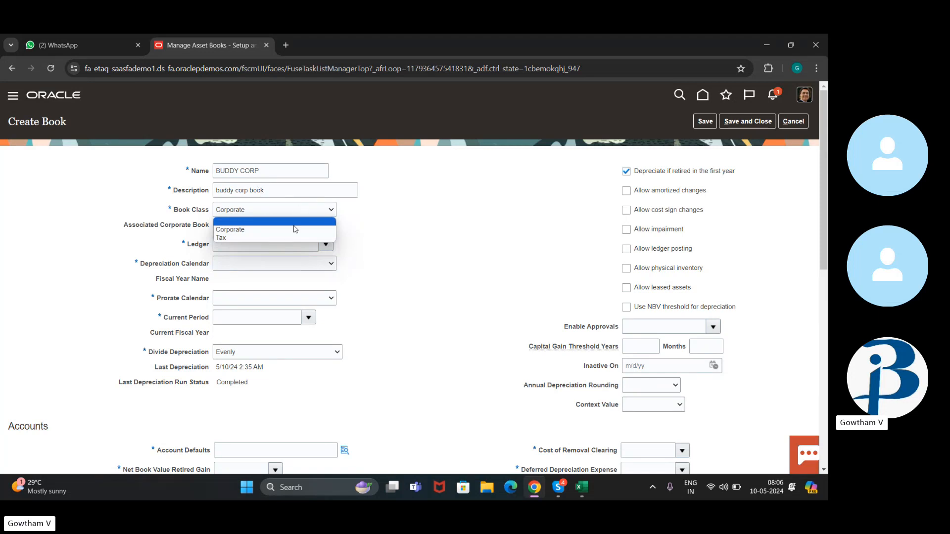
pyautogui.click(292, 230)
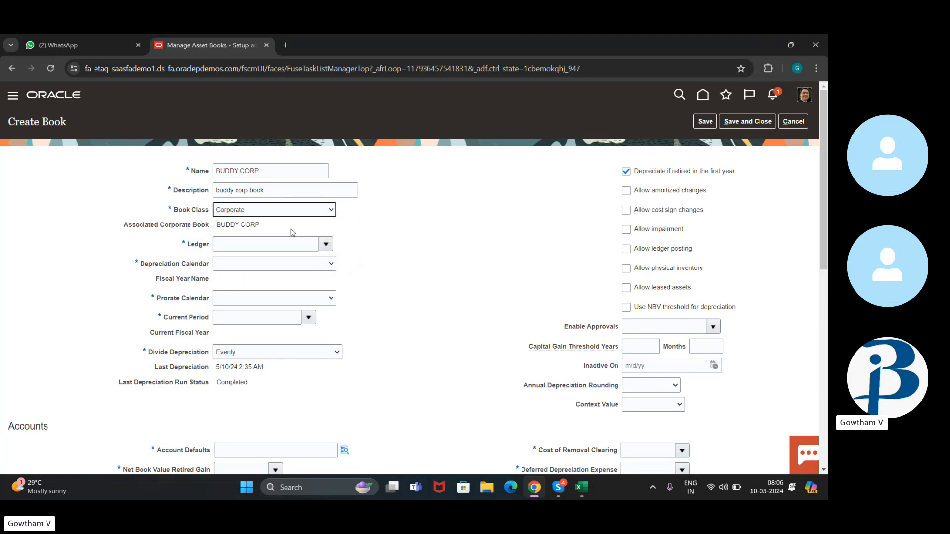
pyautogui.click(310, 207)
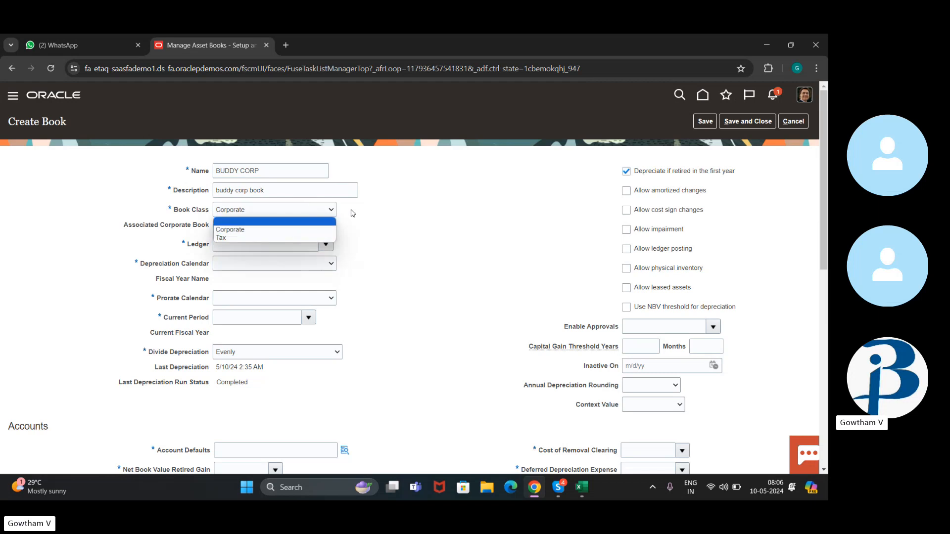
pyautogui.click(385, 209)
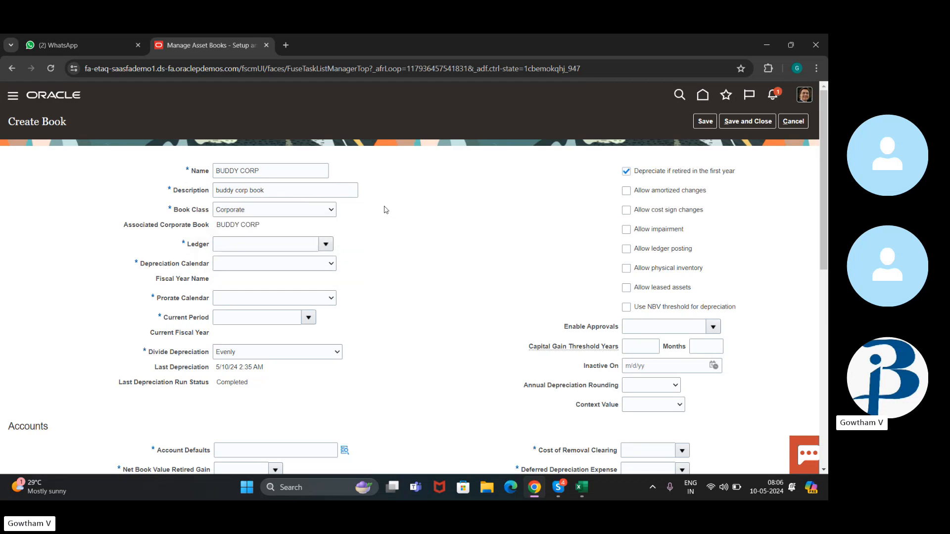
pyautogui.click(326, 243)
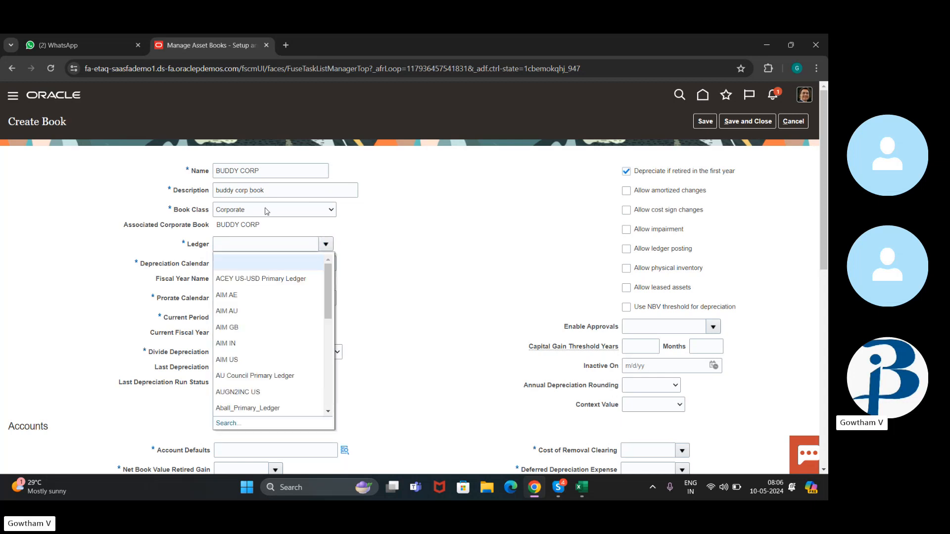
pyautogui.click(393, 231)
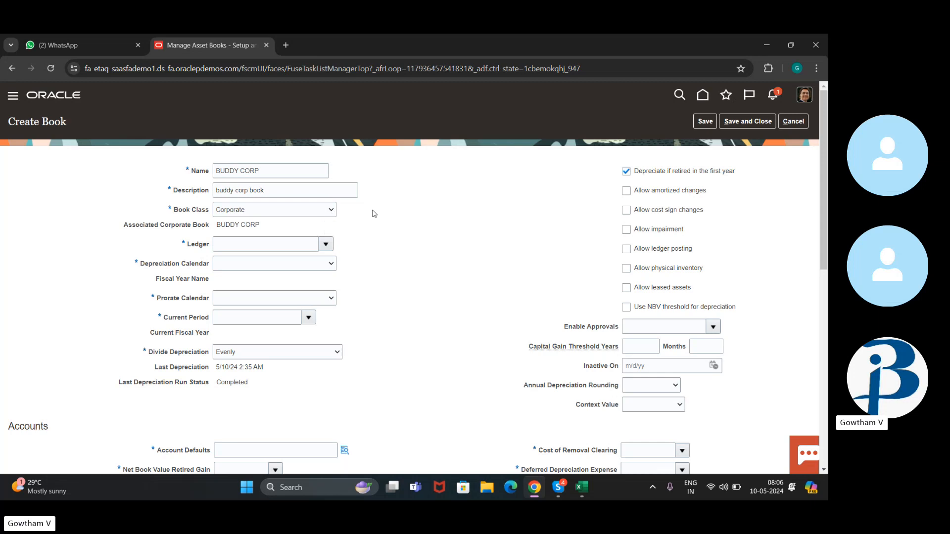
pyautogui.click(281, 165)
pyautogui.click(281, 211)
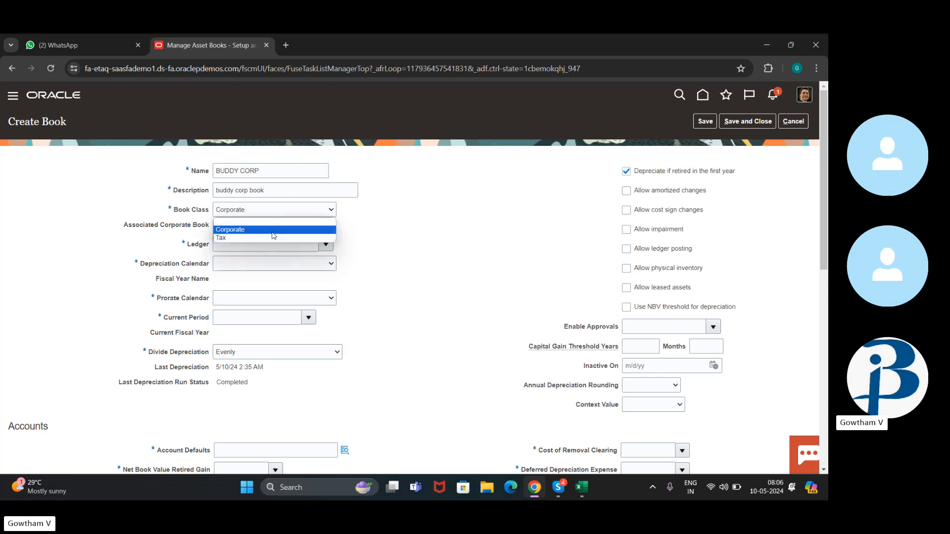
pyautogui.click(273, 230)
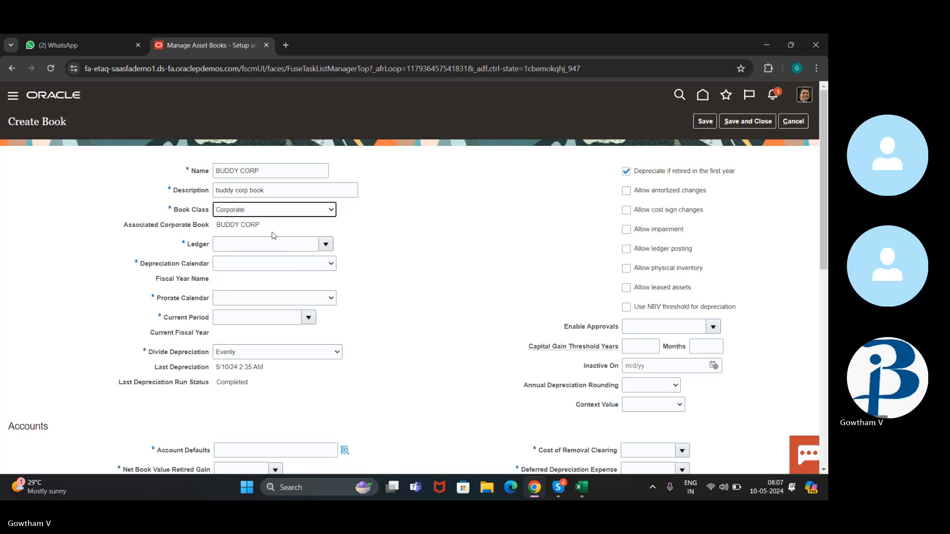
# Search the ledgers for "us" and assign US Primary Ledger to the BUDDY CORP book.
pyautogui.click(326, 246)
pyautogui.scroll(-3, 297, 278)
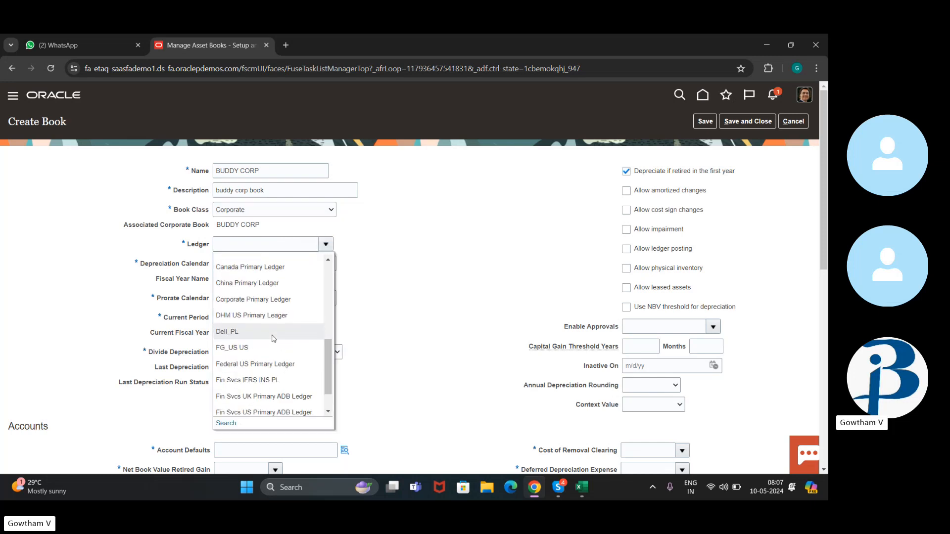
pyautogui.scroll(-8, 460, 309)
pyautogui.scroll(7, 460, 309)
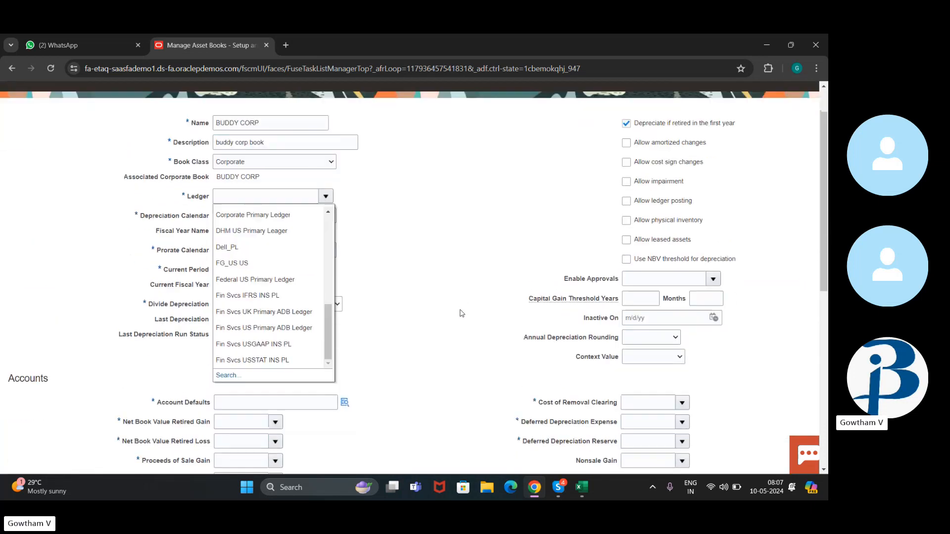
pyautogui.scroll(-2, 244, 312)
pyautogui.scroll(3, 244, 313)
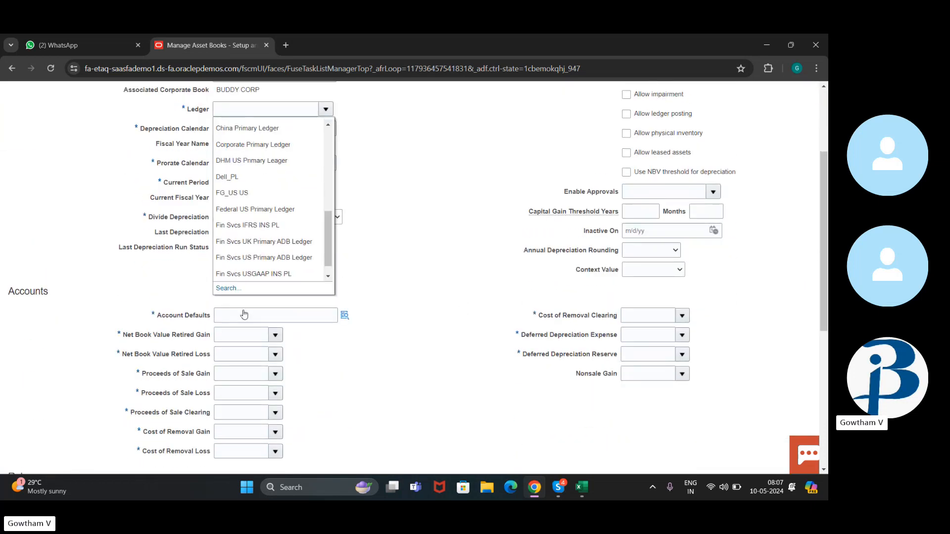
pyautogui.click(217, 344)
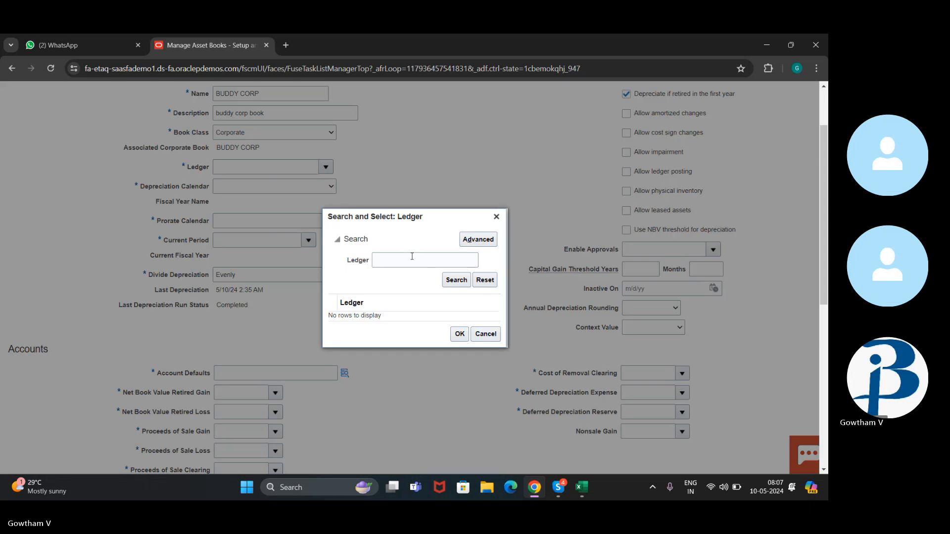
pyautogui.click(412, 257)
pyautogui.write('us')
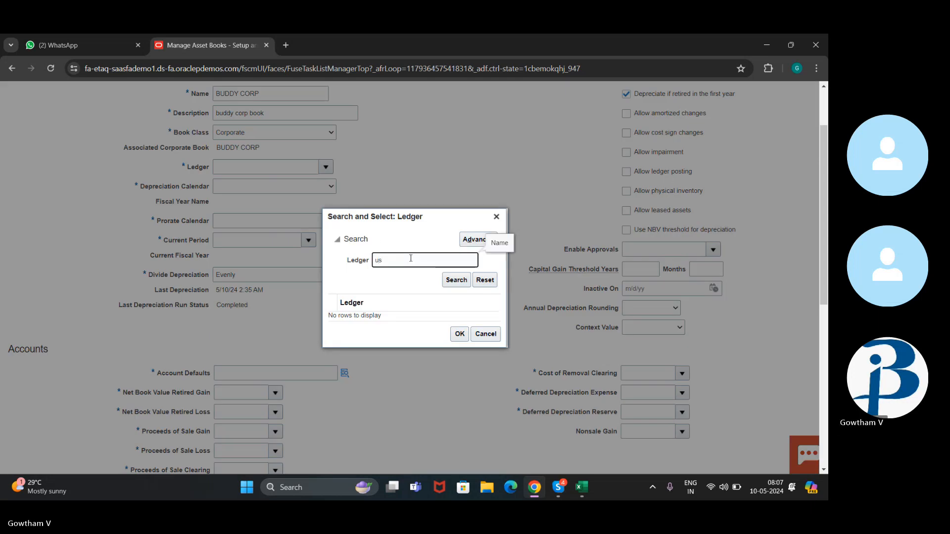
pyautogui.press('Return')
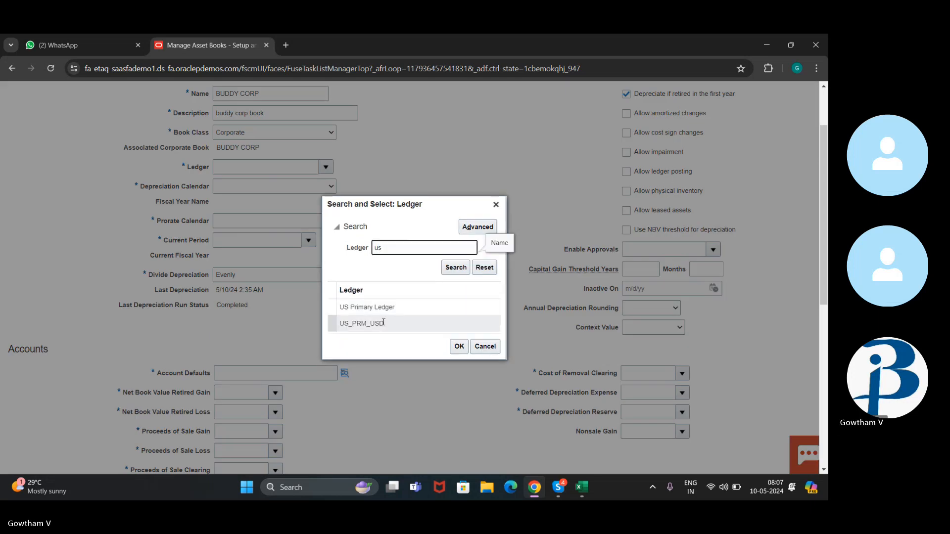
pyautogui.click(438, 312)
pyautogui.click(456, 346)
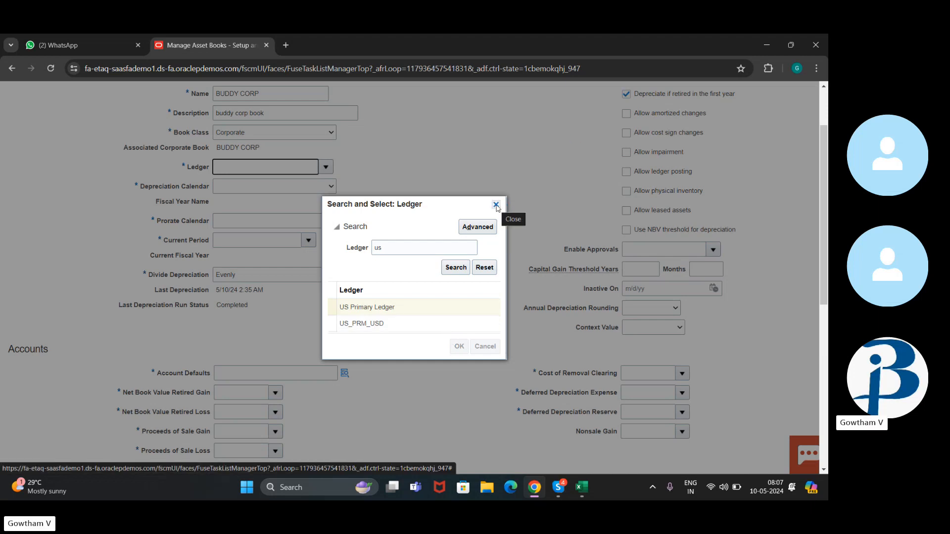
pyautogui.click(497, 205)
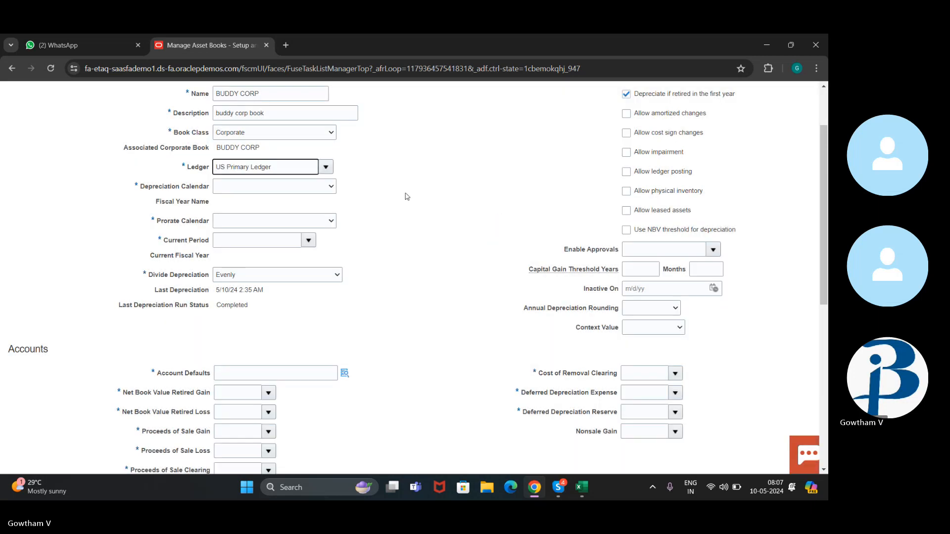
# Set the book's depreciation calendar to ANZ Calendar and its current period to May-24.
pyautogui.click(327, 187)
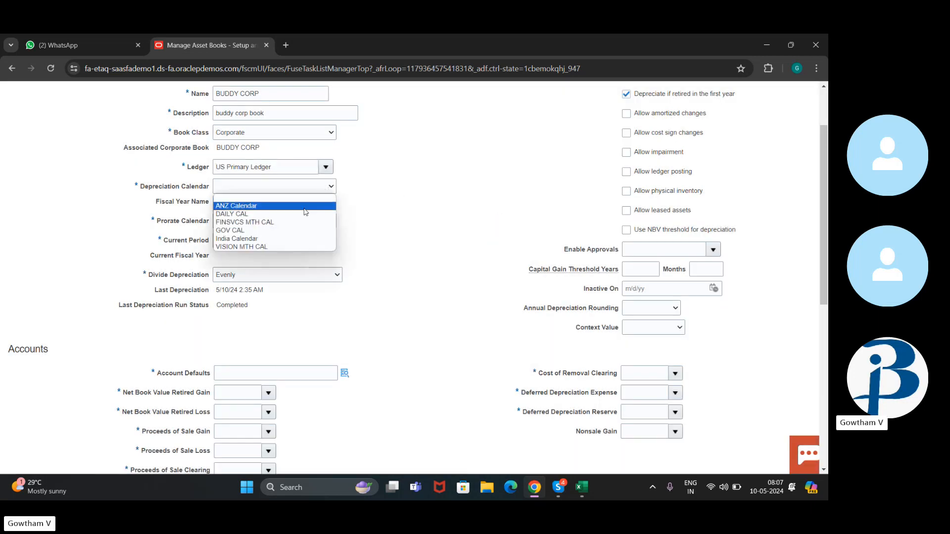
pyautogui.click(284, 211)
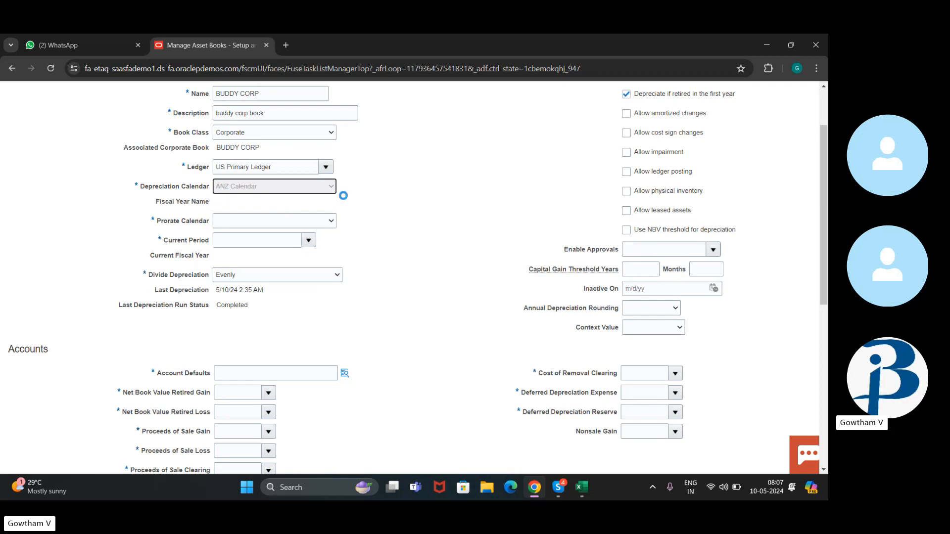
pyautogui.scroll(-1, 394, 231)
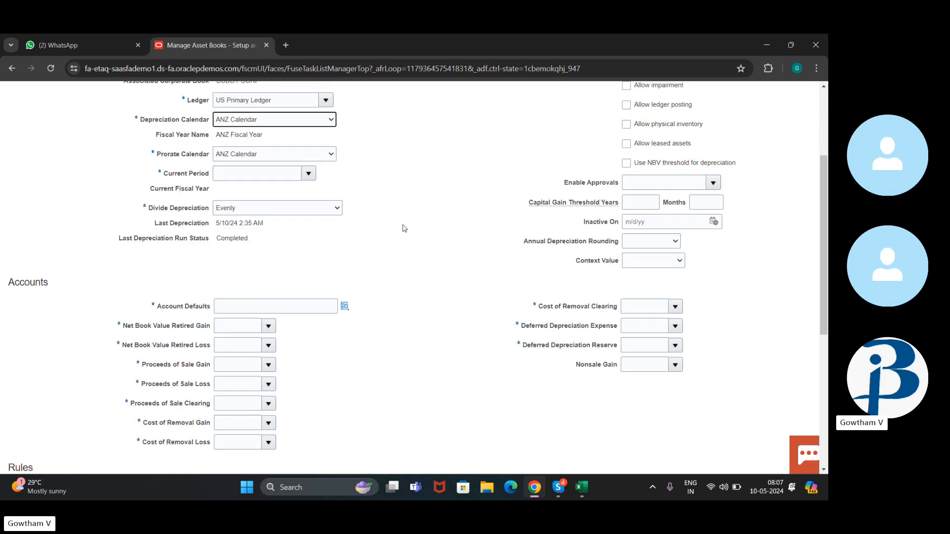
pyautogui.click(308, 174)
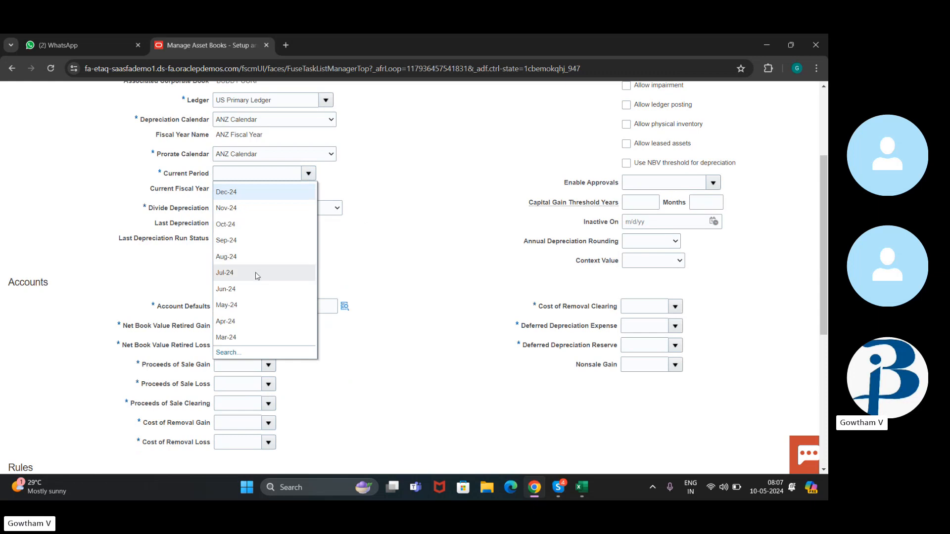
pyautogui.click(260, 306)
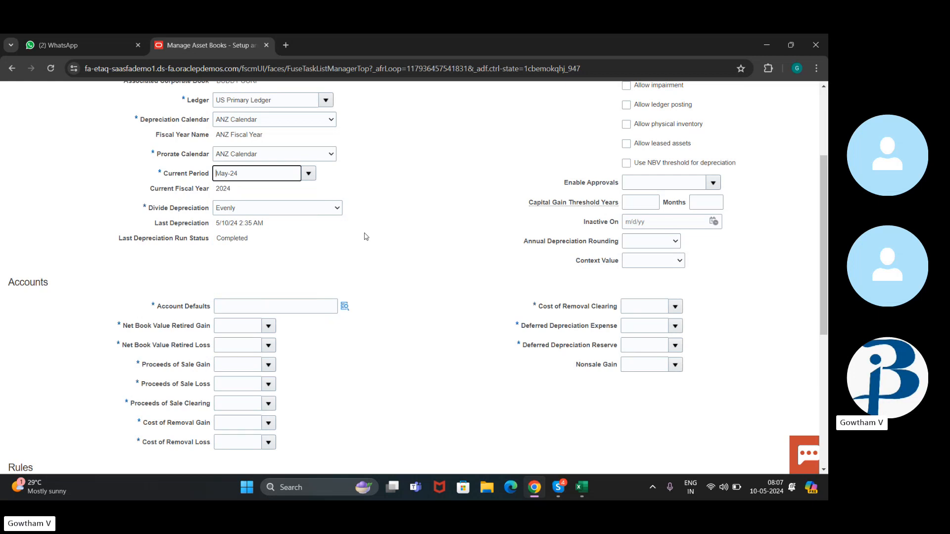
# Fill the book's Account Defaults with the SF Default alias combination, 120.10.60540.000.000.000.
pyautogui.scroll(-1, 366, 236)
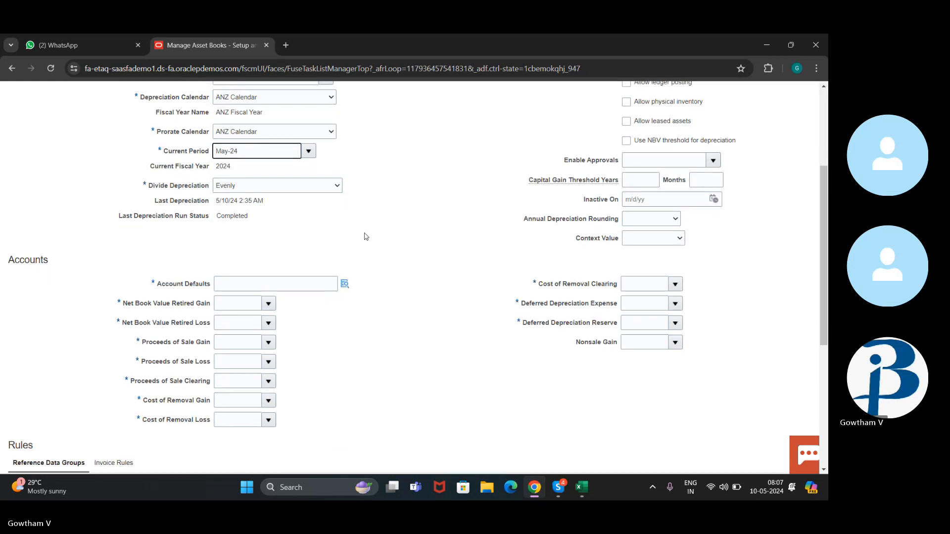
pyautogui.scroll(-3, 365, 237)
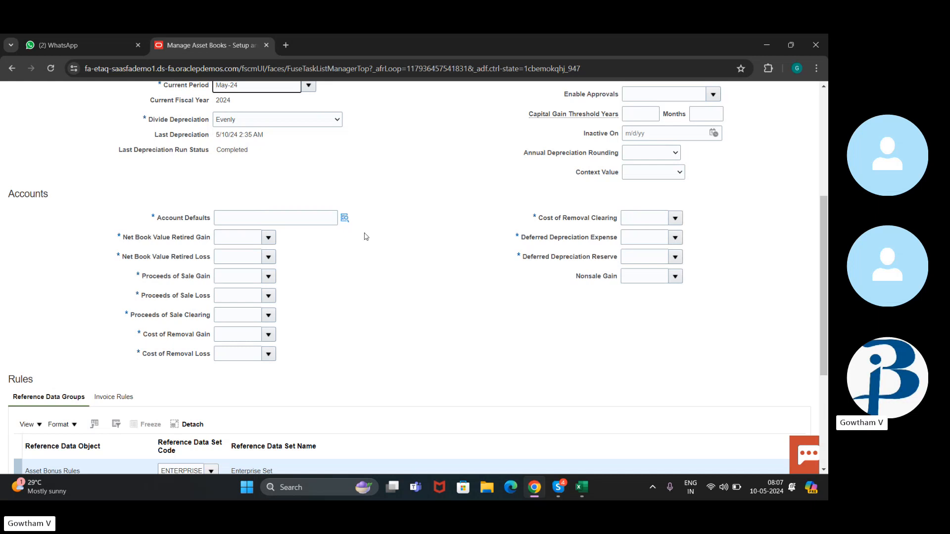
pyautogui.scroll(-3, 338, 238)
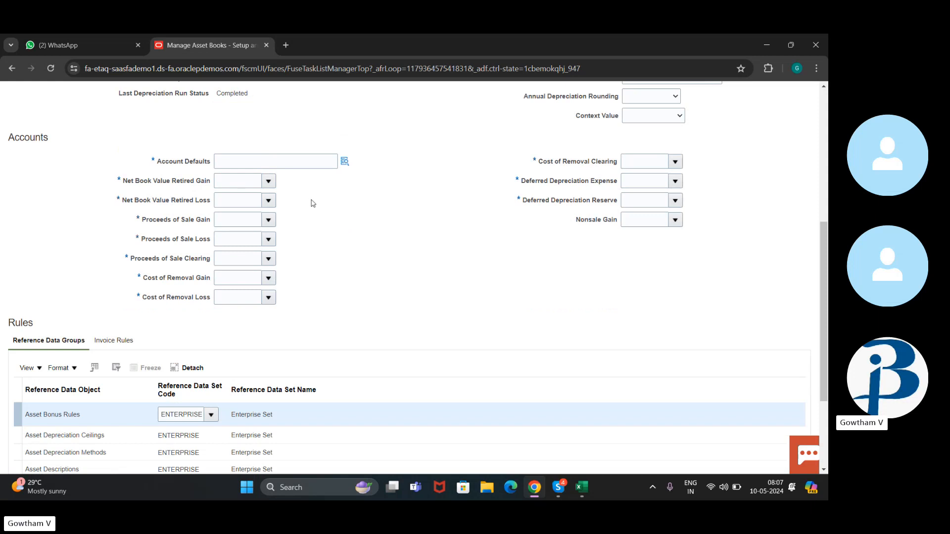
pyautogui.click(345, 161)
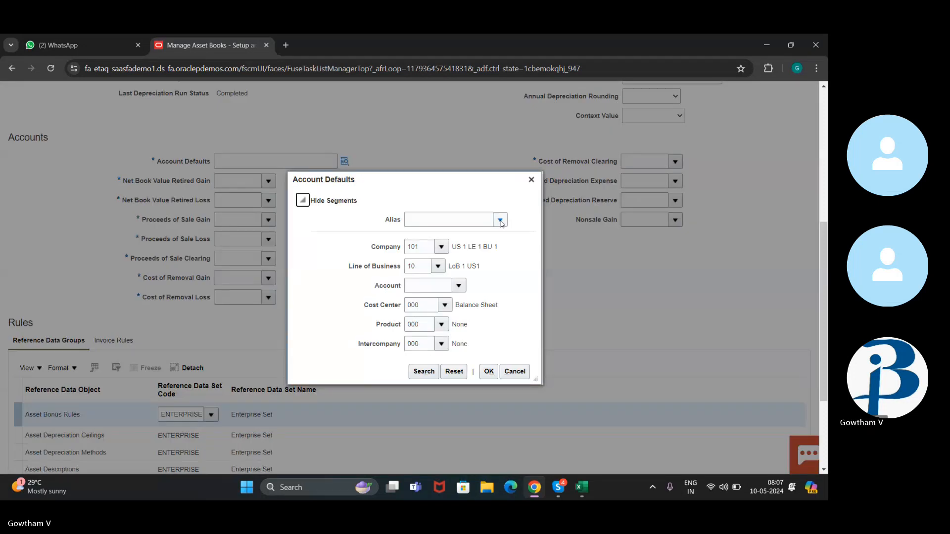
pyautogui.click(500, 219)
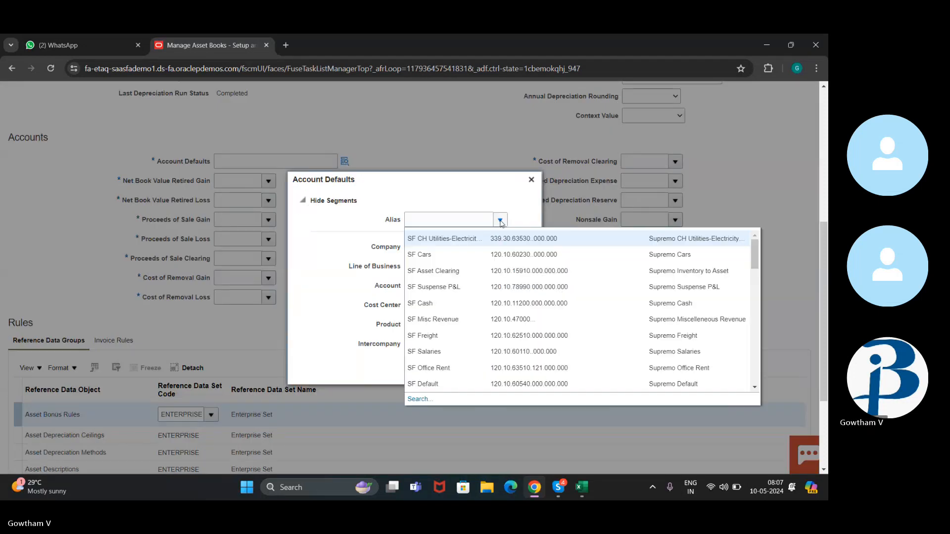
pyautogui.click(459, 384)
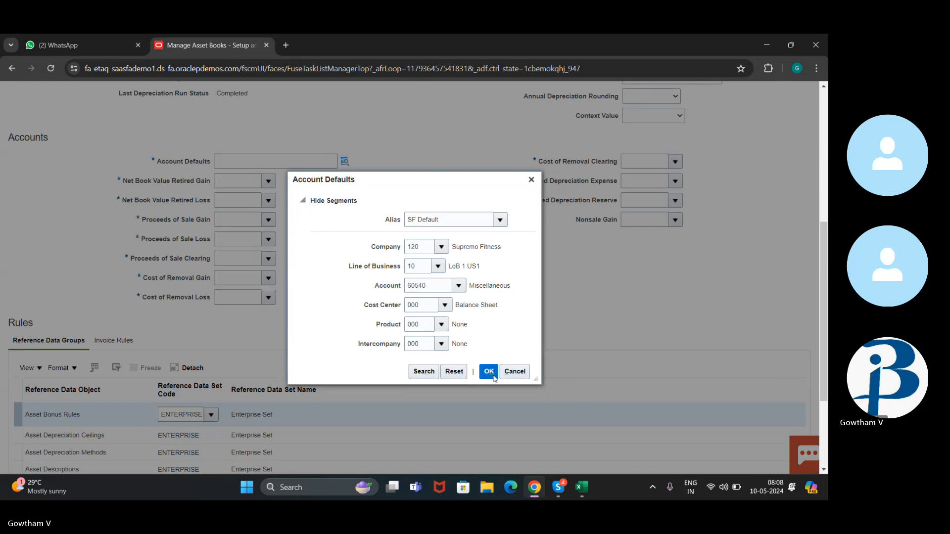
pyautogui.click(488, 371)
# Search the accounts offered for Net Book Value Retired Gain by the description "ret".
pyautogui.scroll(-4, 350, 293)
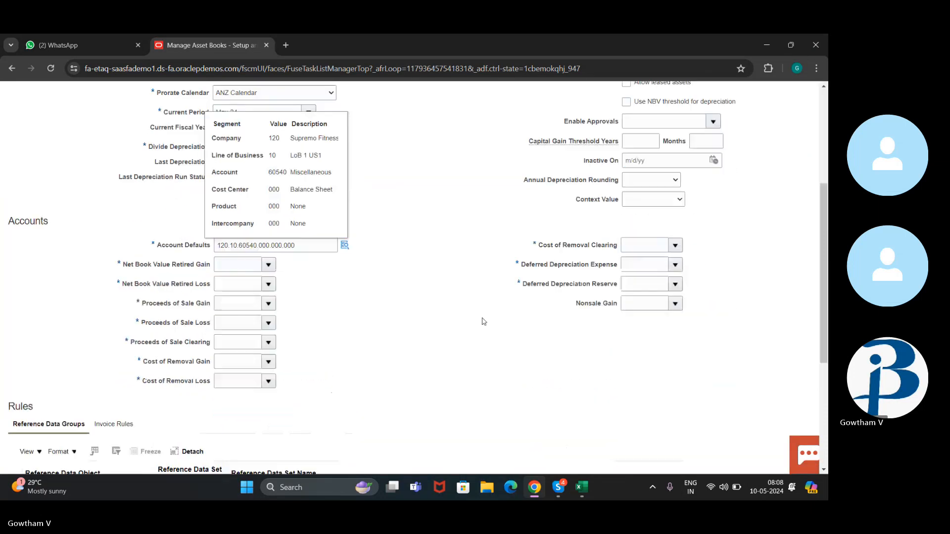
pyautogui.click(268, 265)
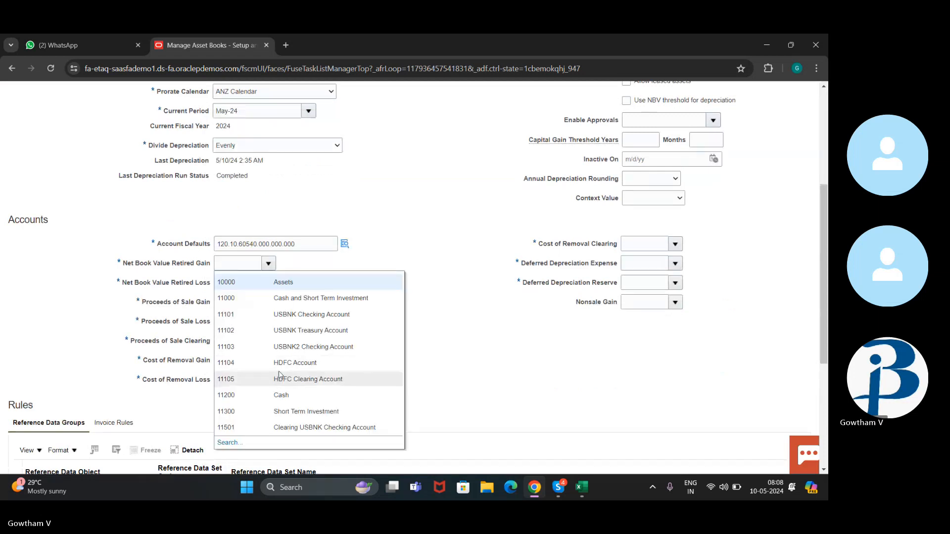
pyautogui.click(232, 441)
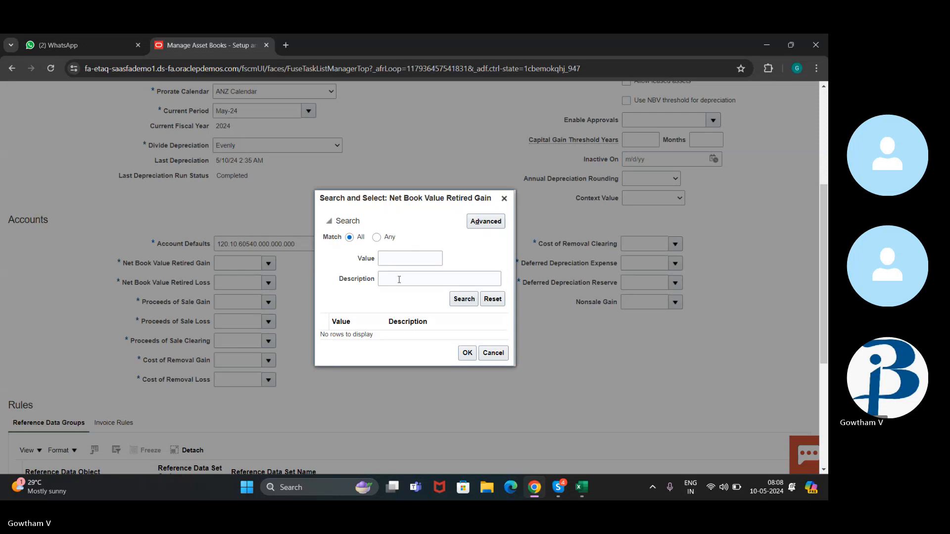
pyautogui.click(399, 280)
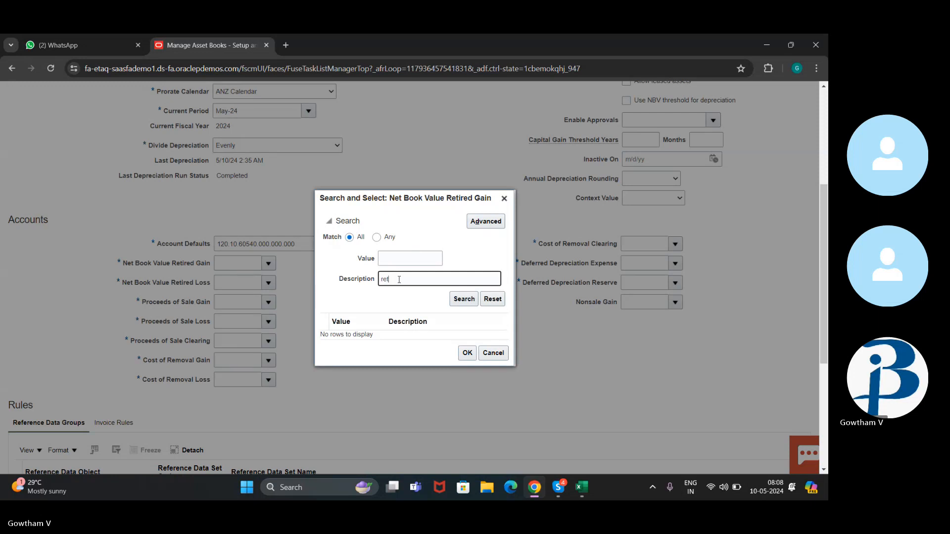
pyautogui.write('ret')
pyautogui.press('Return')
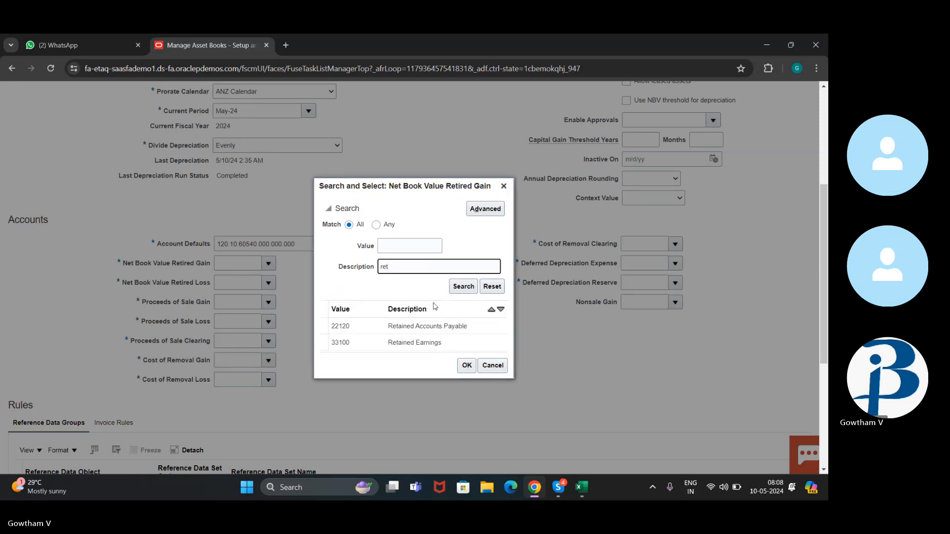
# Search account descriptions for "gain" and set Net Book Value Retired Gain to 78510, Gain on Retirement Proceeds of Sale.
pyautogui.press('BackSpace')
pyautogui.press('BackSpace')
pyautogui.write('gain')
pyautogui.press('Return')
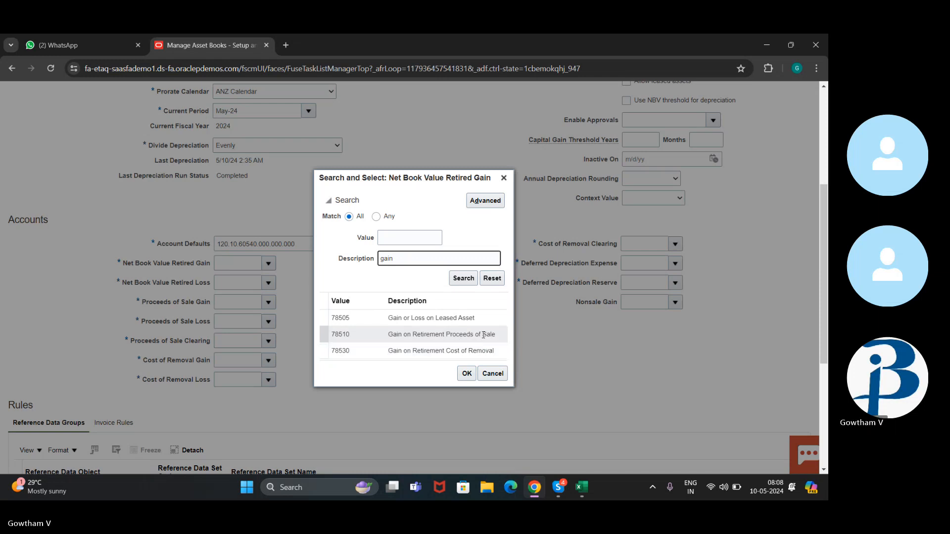
pyautogui.click(367, 336)
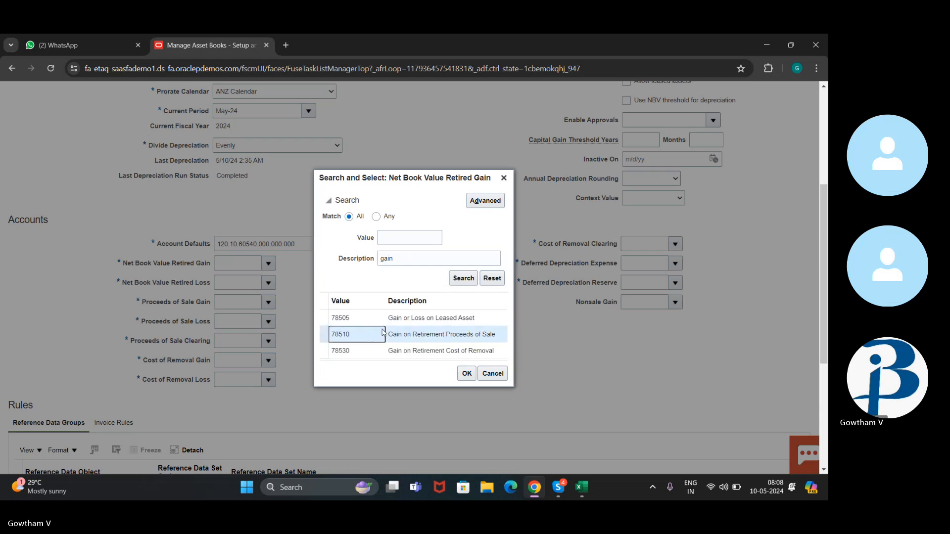
pyautogui.click(467, 373)
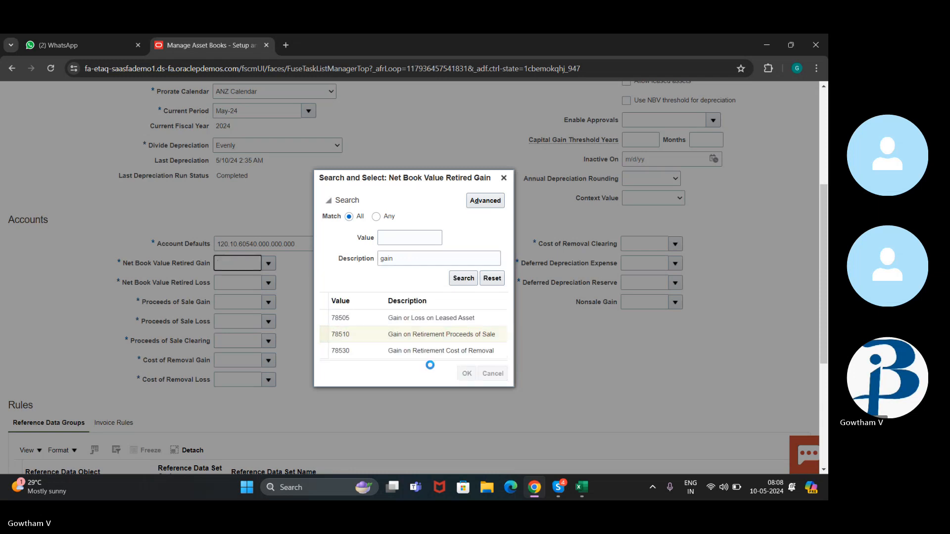
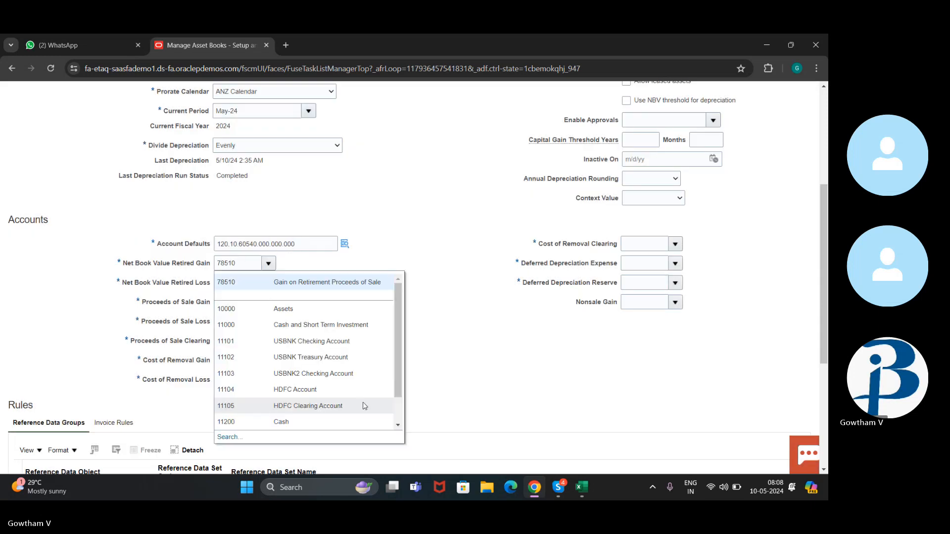
# Reopen the Net Book Value Retired Gain account search, clear the value criterion, and search descriptions for "net".
pyautogui.click(230, 437)
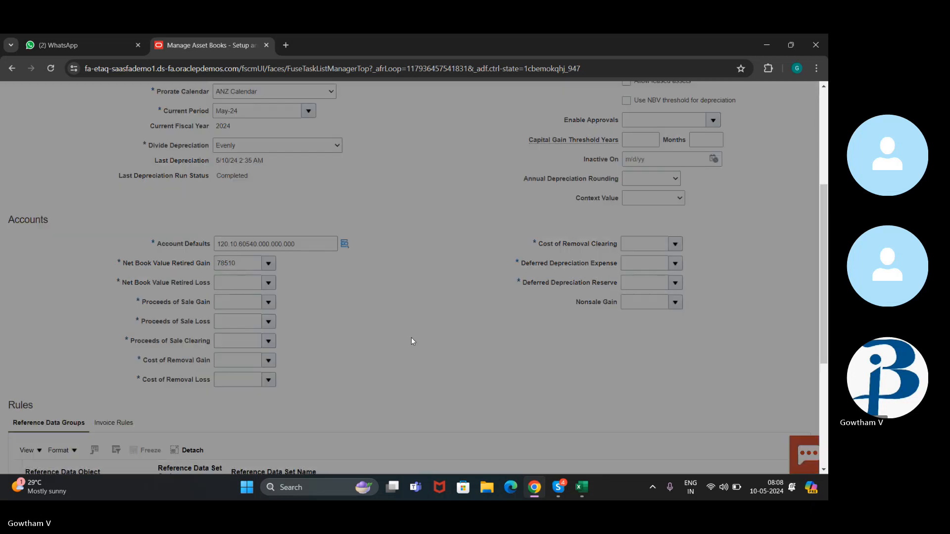
pyautogui.click(461, 281)
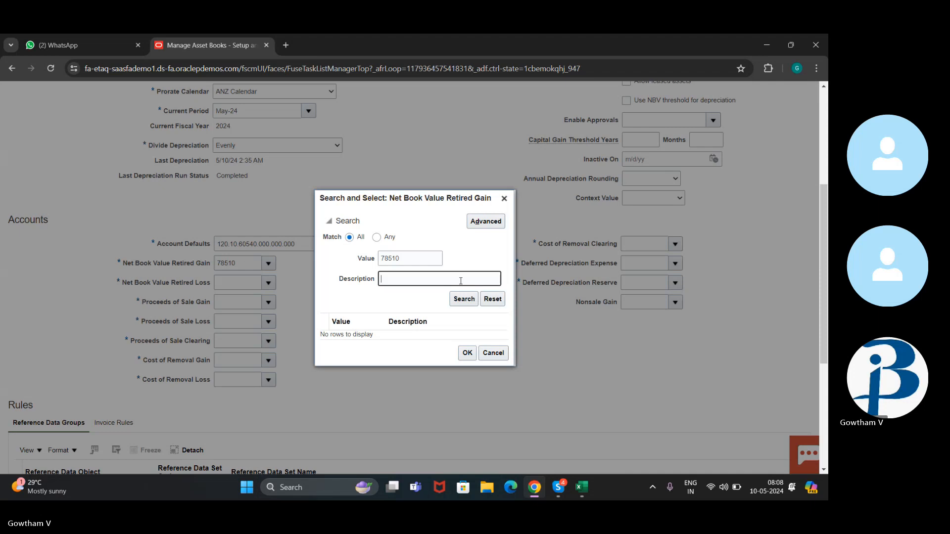
pyautogui.click(423, 253)
pyautogui.press('BackSpace')
pyautogui.press('BackSpace')
pyautogui.press('BackSpace')
pyautogui.press('BackSpace')
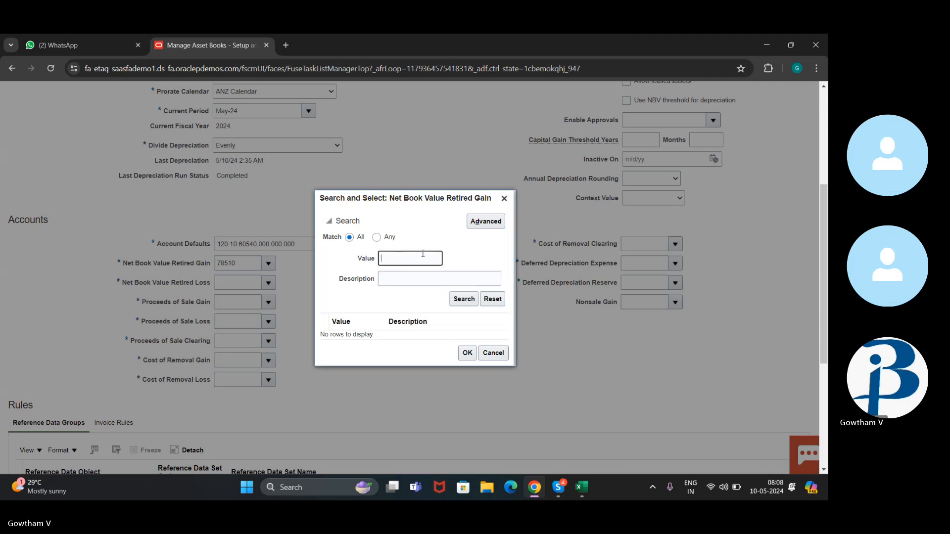
pyautogui.click(426, 279)
pyautogui.write('netb')
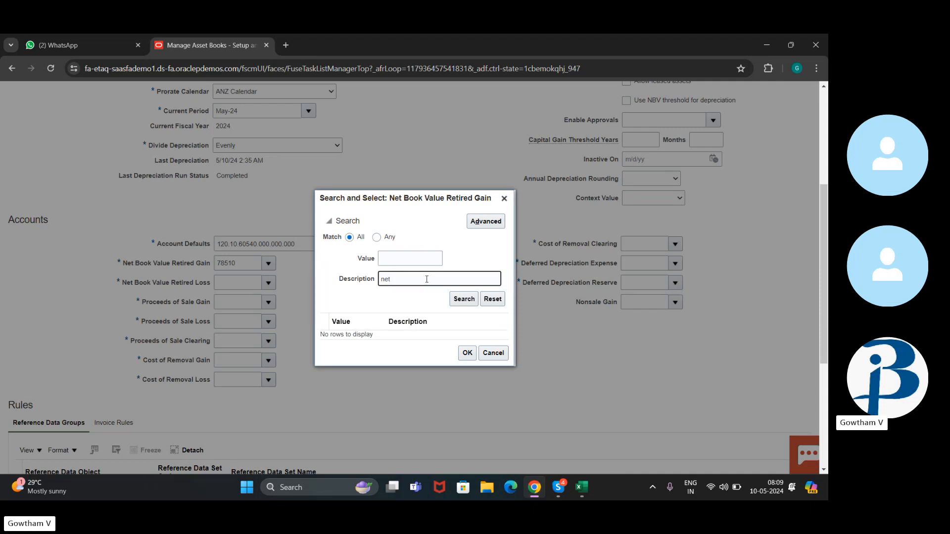
pyautogui.press('Return')
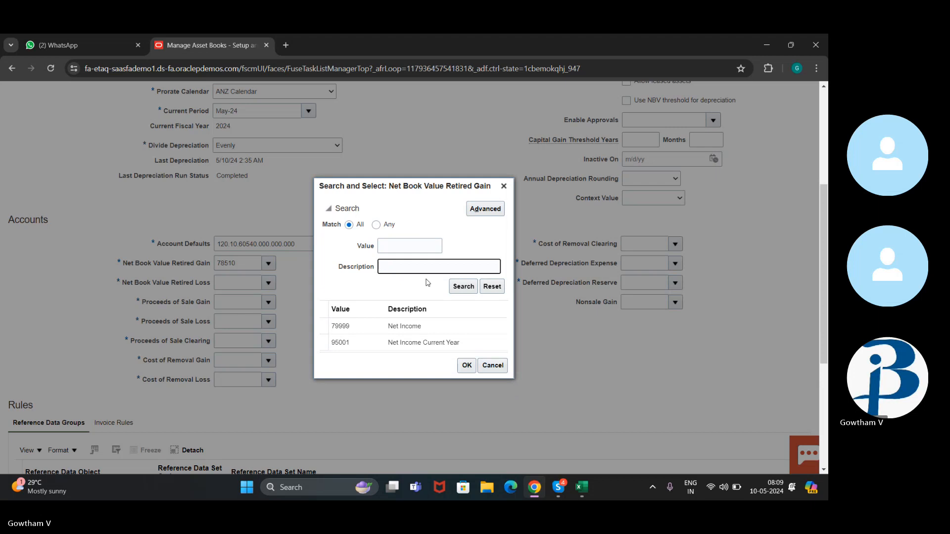
# Search descriptions for "ret" and set Net Book Value Retired Gain to 33100, Retained Earnings.
pyautogui.write('ret')
pyautogui.press('Return')
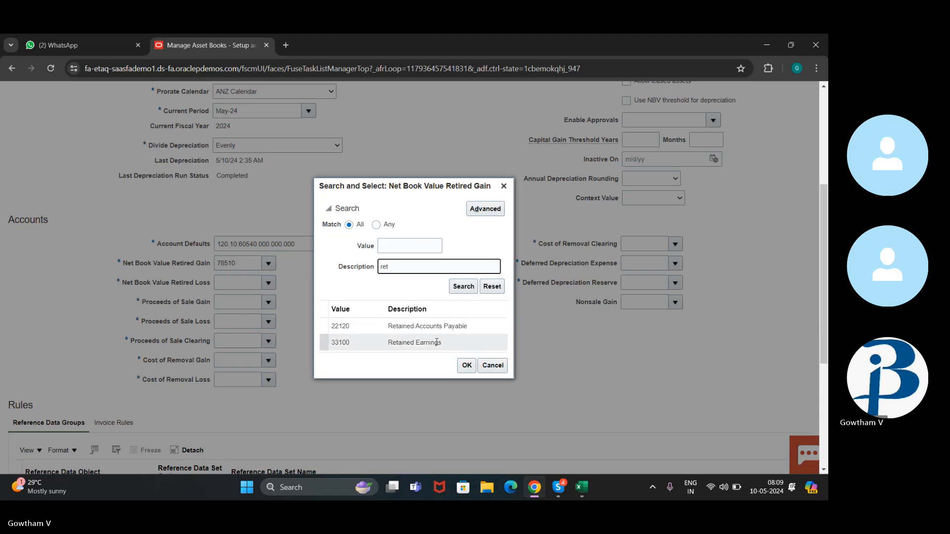
pyautogui.click(479, 344)
pyautogui.click(469, 365)
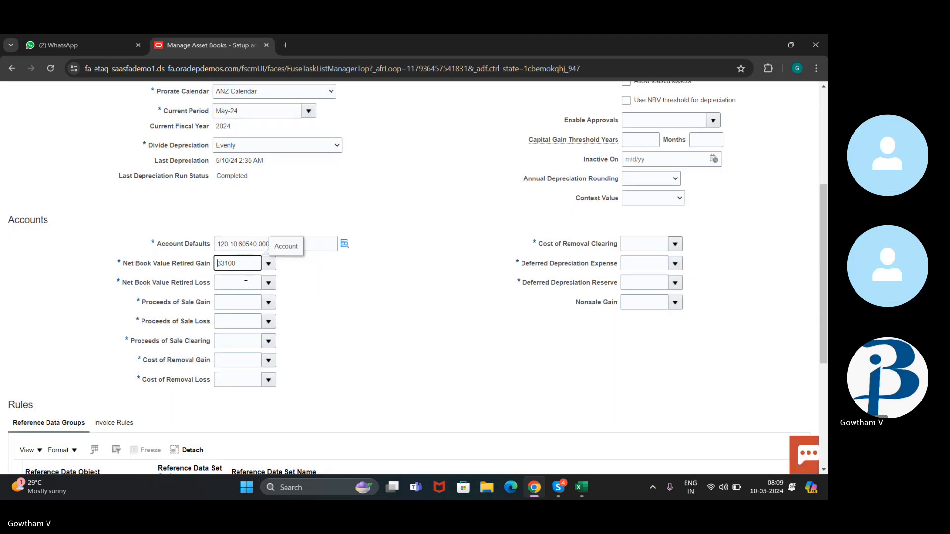
# Set Net Book Value Retired Loss to 33100, and Proceeds of Sale Gain to 78510, Gain on Retirement Proceeds of Sale, via a description search for "gain".
pyautogui.click(246, 284)
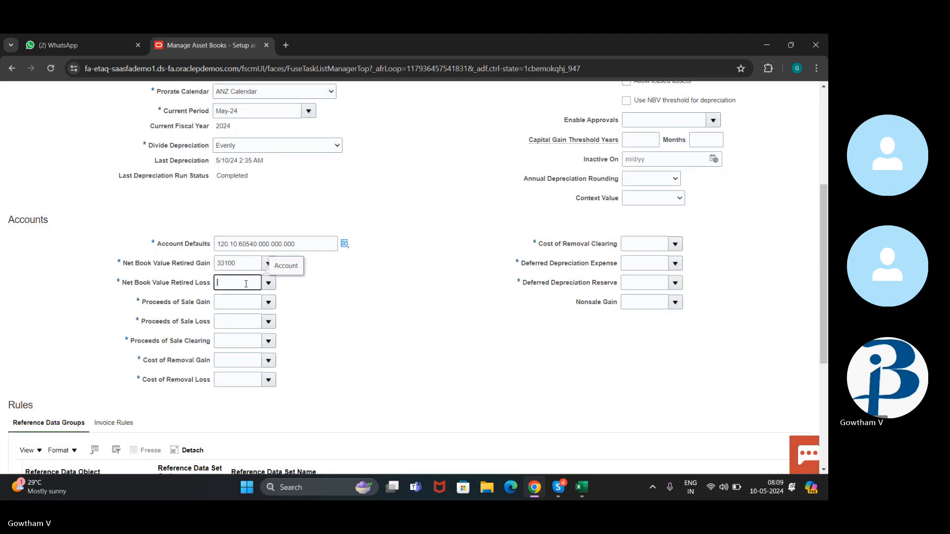
pyautogui.write('33100')
pyautogui.click(268, 302)
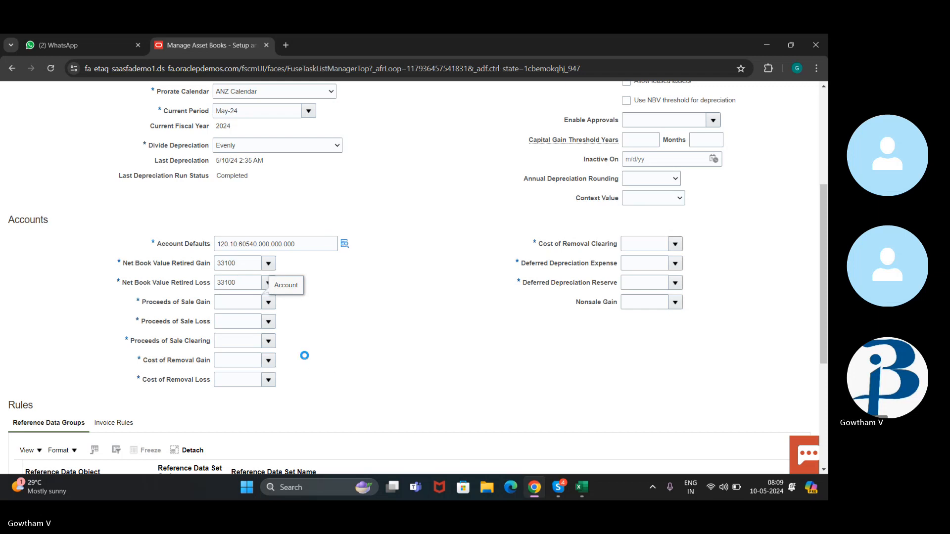
pyautogui.click(269, 341)
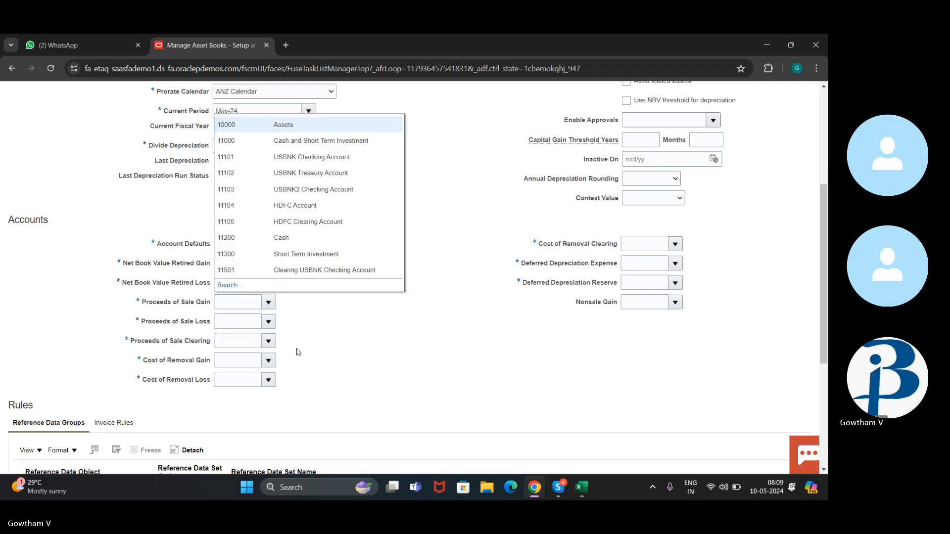
pyautogui.click(229, 286)
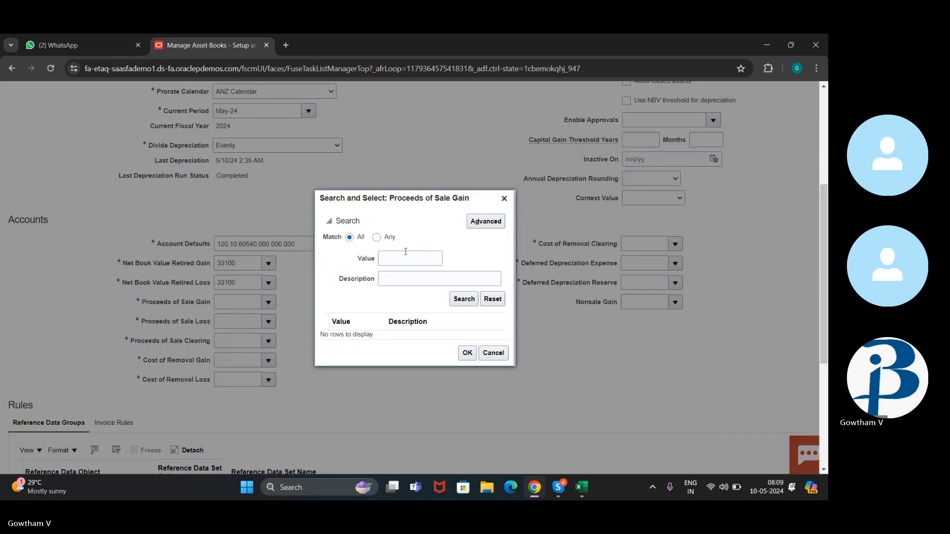
pyautogui.click(415, 276)
pyautogui.write('gain')
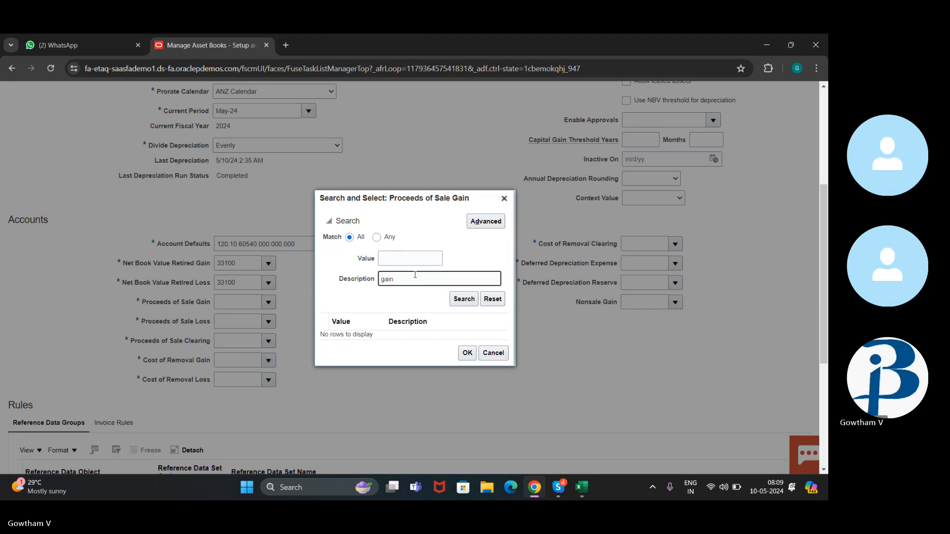
pyautogui.press('Return')
pyautogui.click(418, 334)
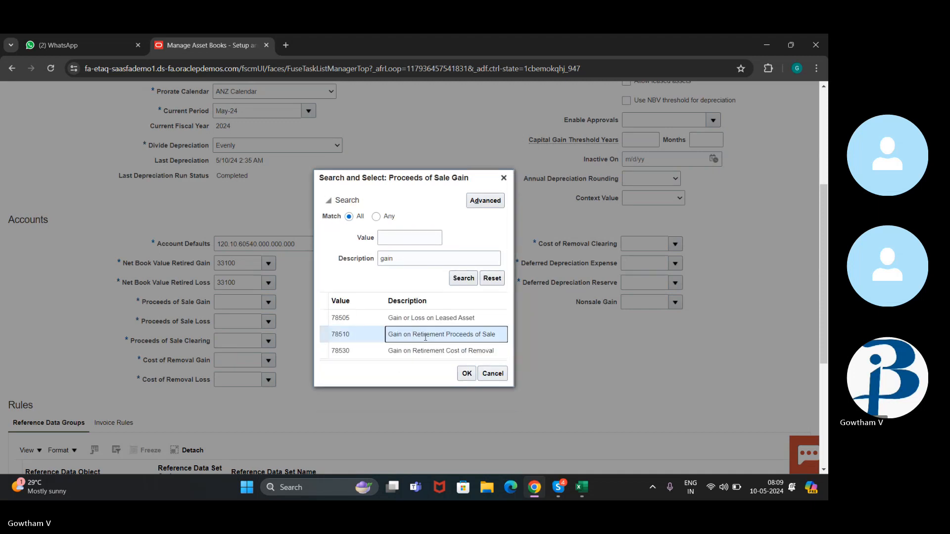
pyautogui.click(467, 373)
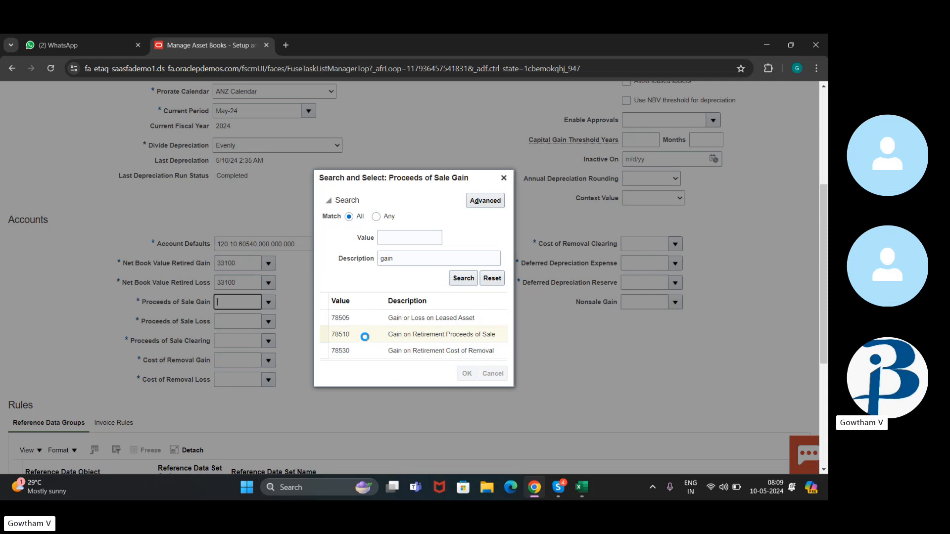
pyautogui.doubleClick(364, 336)
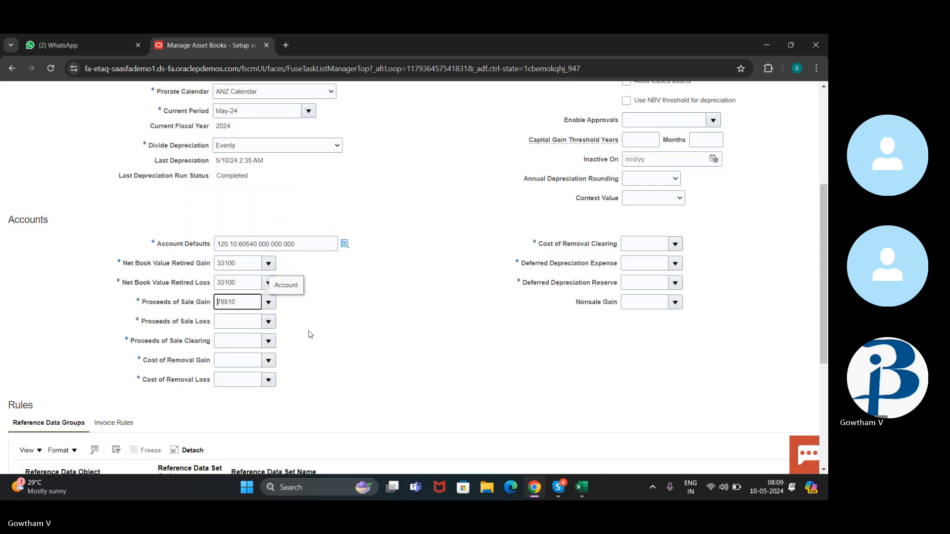
# Search account descriptions for "loss" and set Proceeds of Sale Loss to 78520, Loss on Retirement Proceeds of Sale.
pyautogui.click(269, 323)
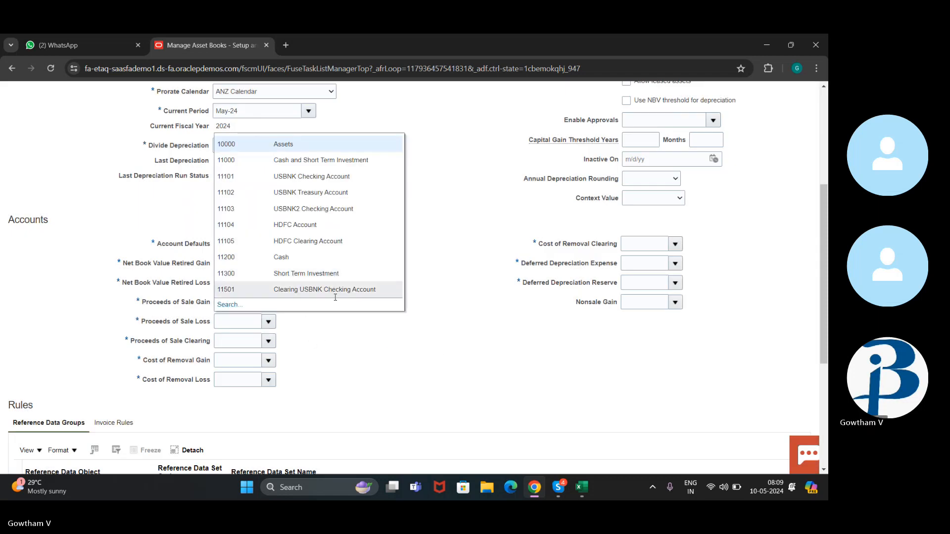
pyautogui.click(241, 307)
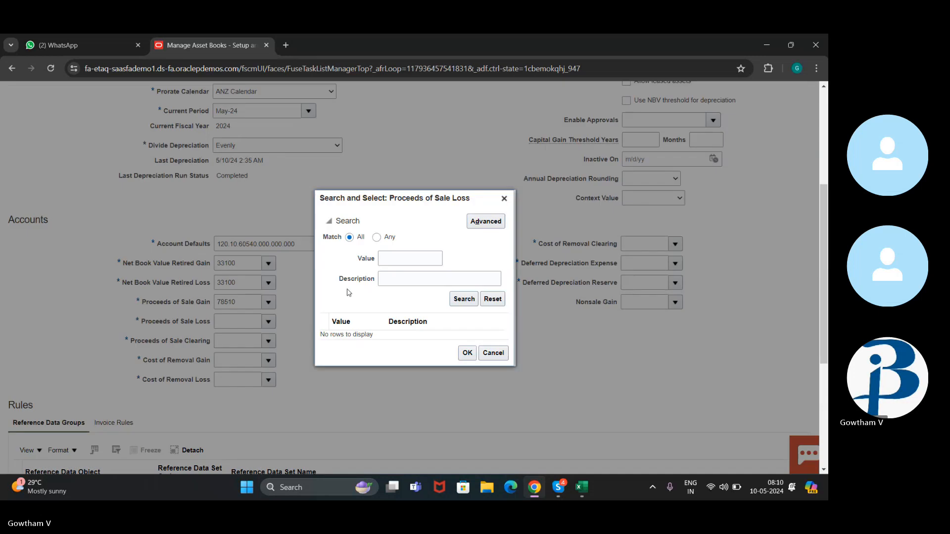
pyautogui.click(389, 277)
pyautogui.write('loss')
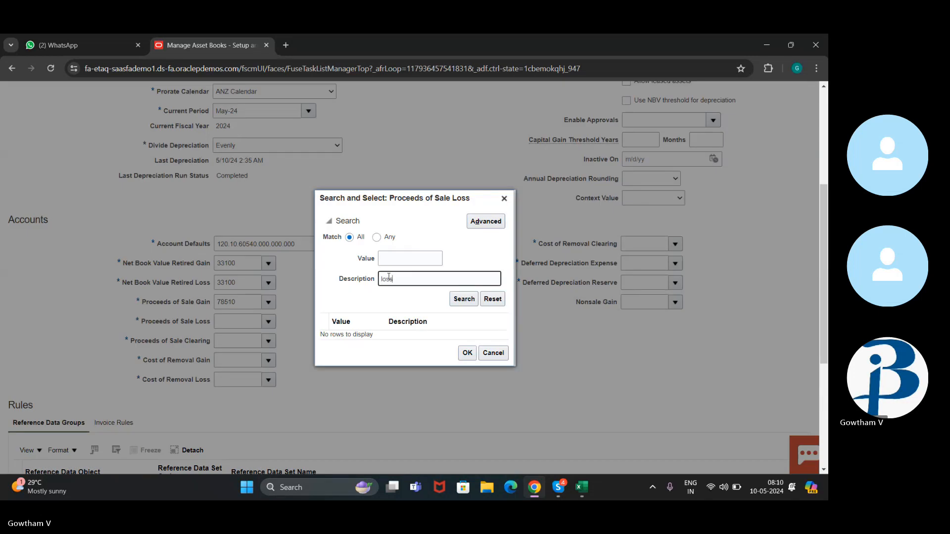
pyautogui.click(461, 299)
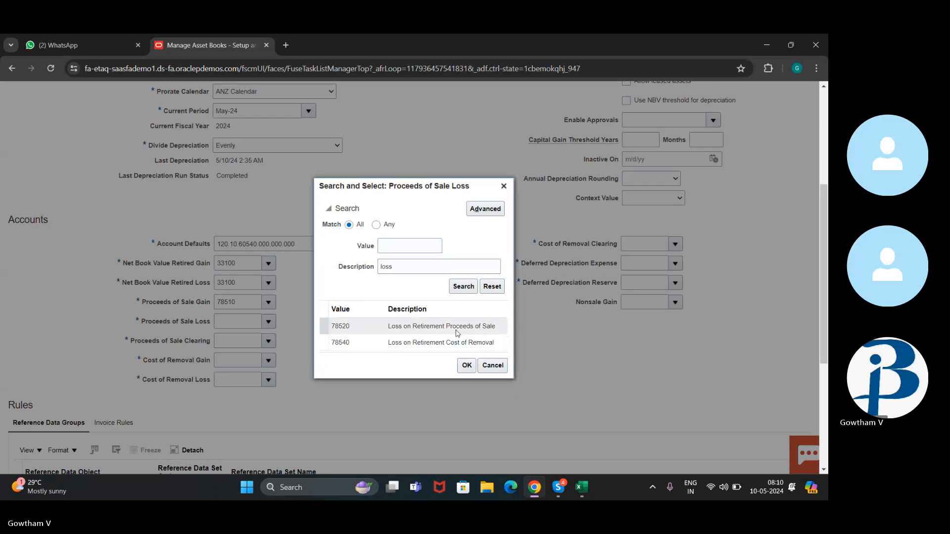
pyautogui.click(456, 331)
pyautogui.click(469, 368)
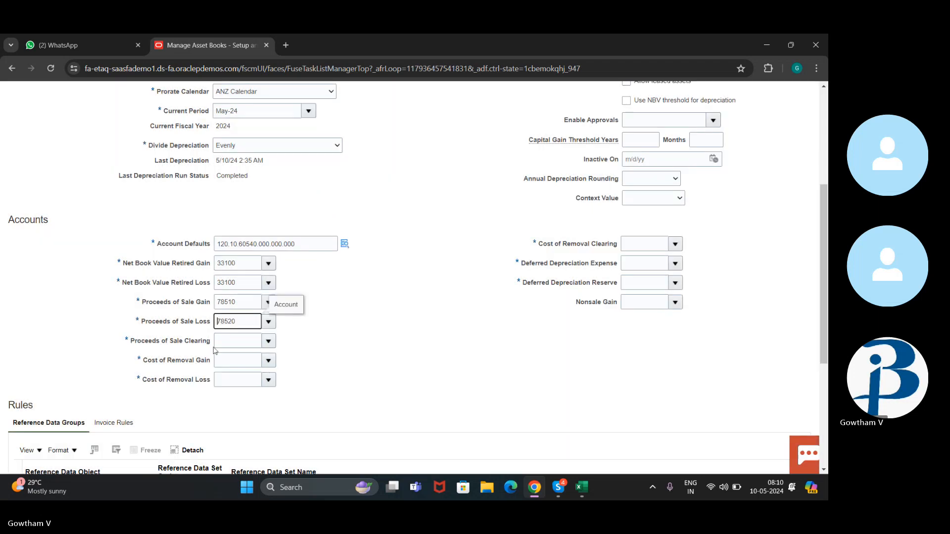
# Search the accounts offered for Proceeds of Sale Clearing by the descriptions "clear" and "sale".
pyautogui.click(265, 342)
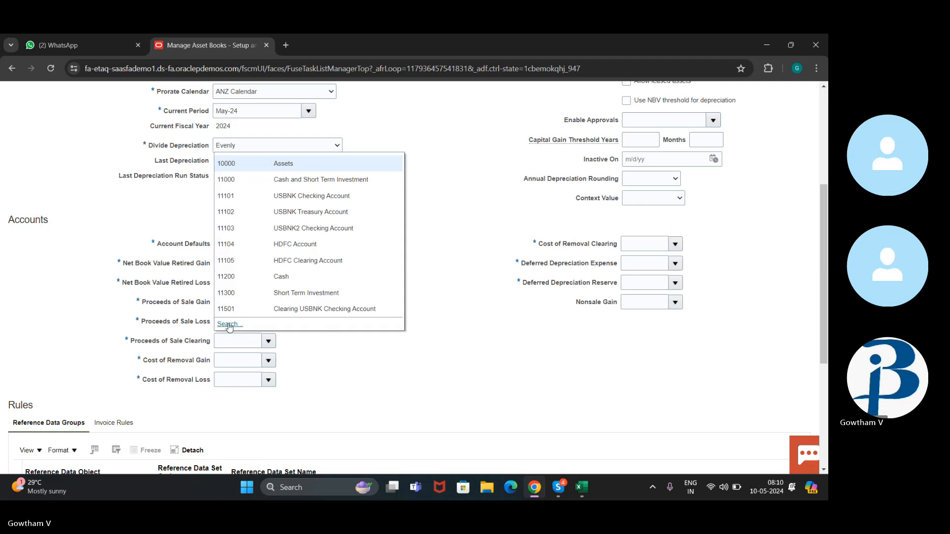
pyautogui.click(229, 323)
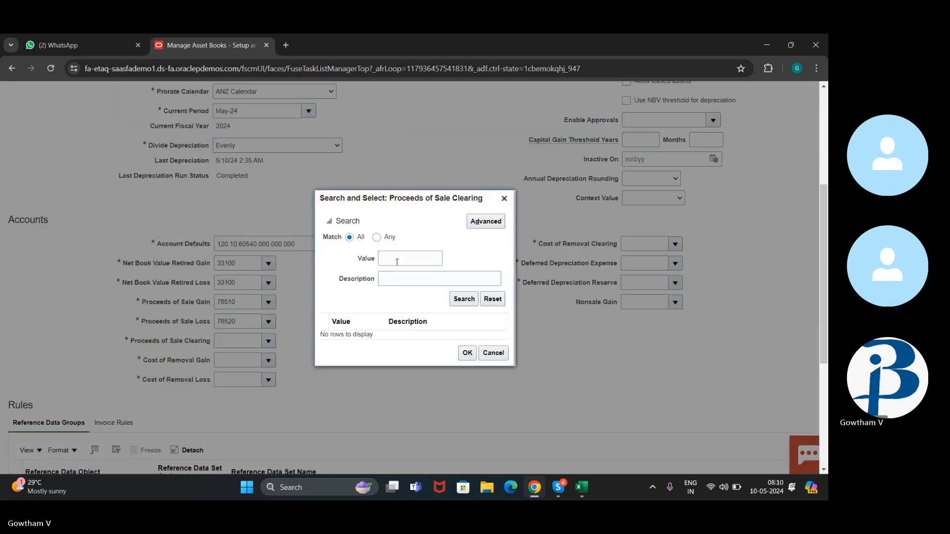
pyautogui.click(399, 276)
pyautogui.write('clear')
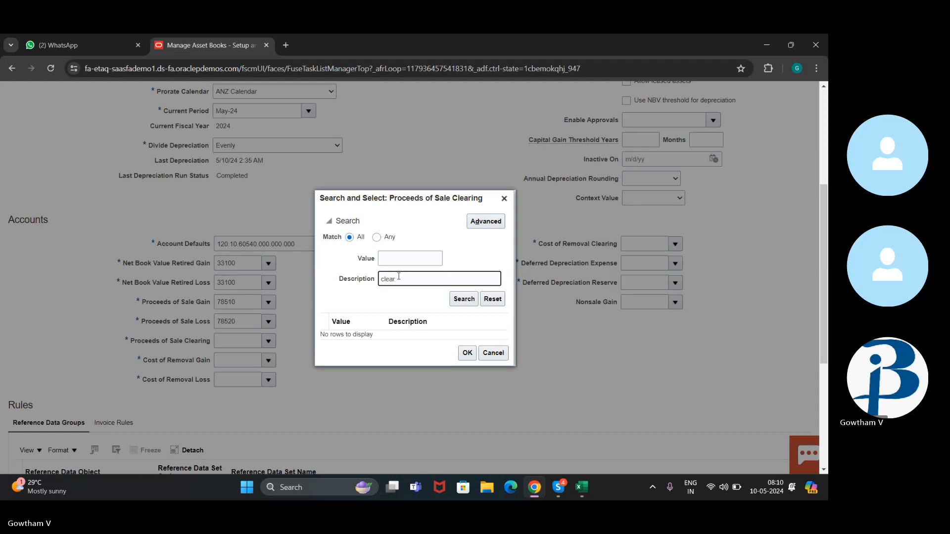
pyautogui.press('Return')
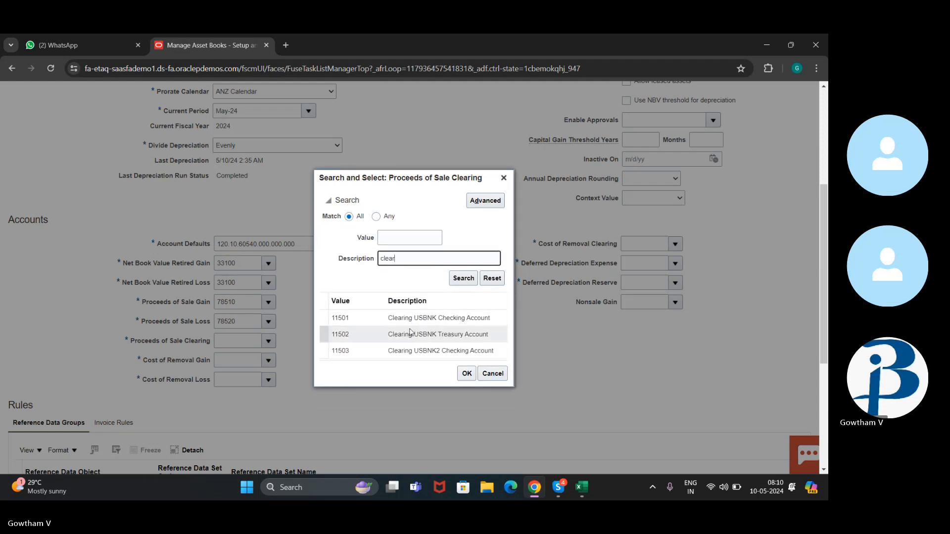
pyautogui.press('BackSpace')
pyautogui.press('BackSpace')
pyautogui.press('BackSpace')
pyautogui.press('BackSpace')
pyautogui.press('BackSpace')
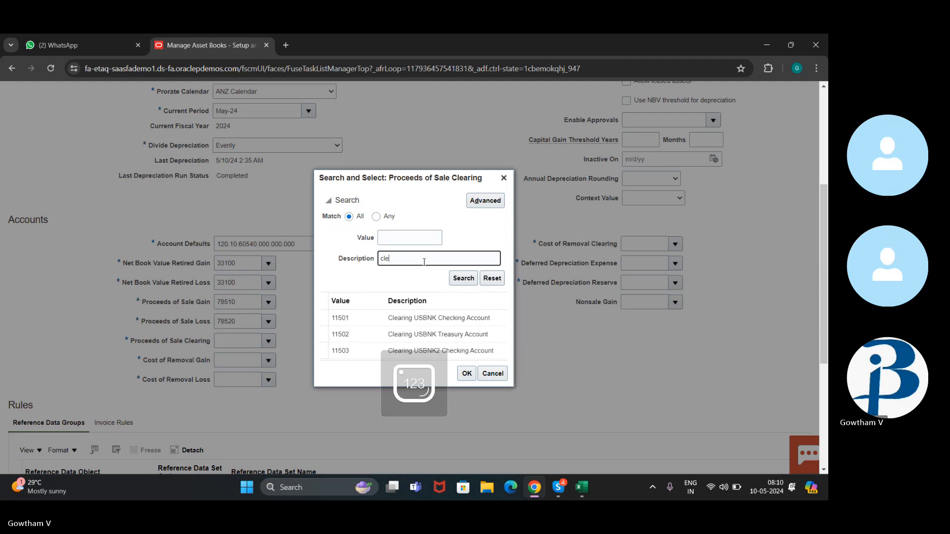
pyautogui.write('sale')
pyautogui.press('Return')
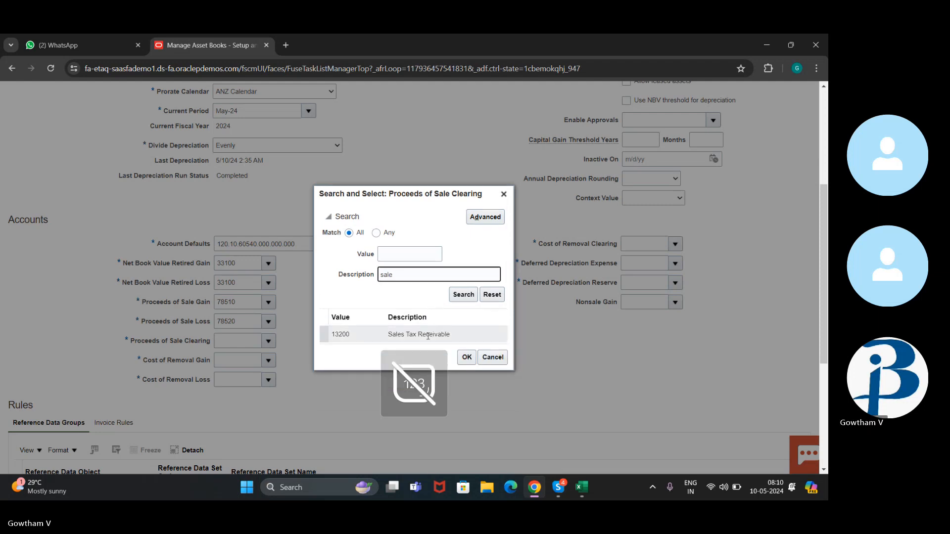
# Search the Proceeds of Sale Clearing accounts by the descriptions "def" and "defa", and close the search without selecting an account.
pyautogui.press('BackSpace')
pyautogui.press('BackSpace')
pyautogui.press('BackSpace')
pyautogui.press('BackSpace')
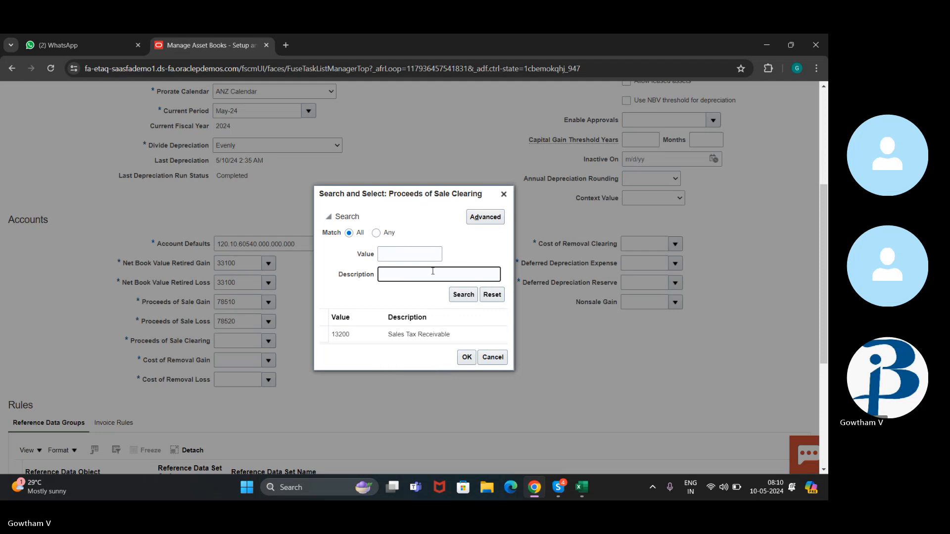
pyautogui.write('c')
pyautogui.press('BackSpace')
pyautogui.write('def')
pyautogui.press('Return')
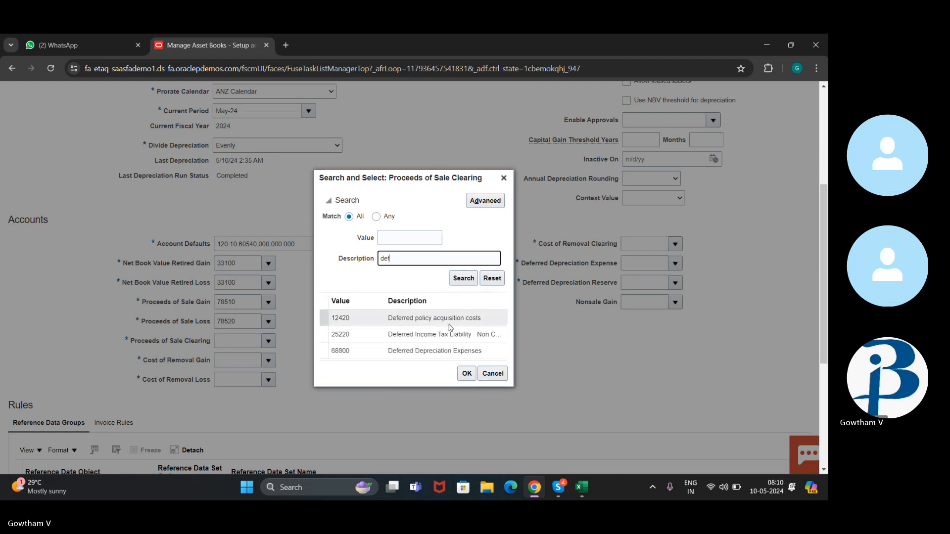
pyautogui.press('Return')
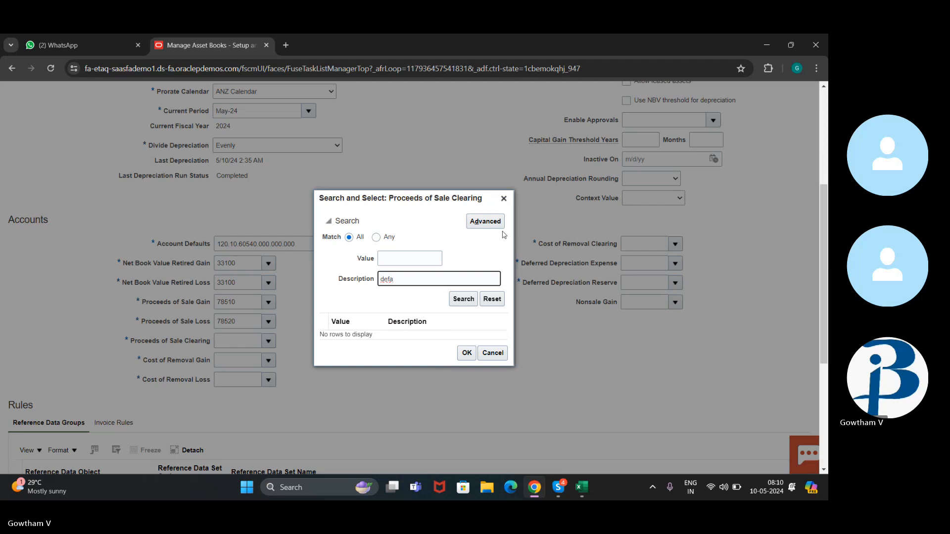
pyautogui.click(504, 198)
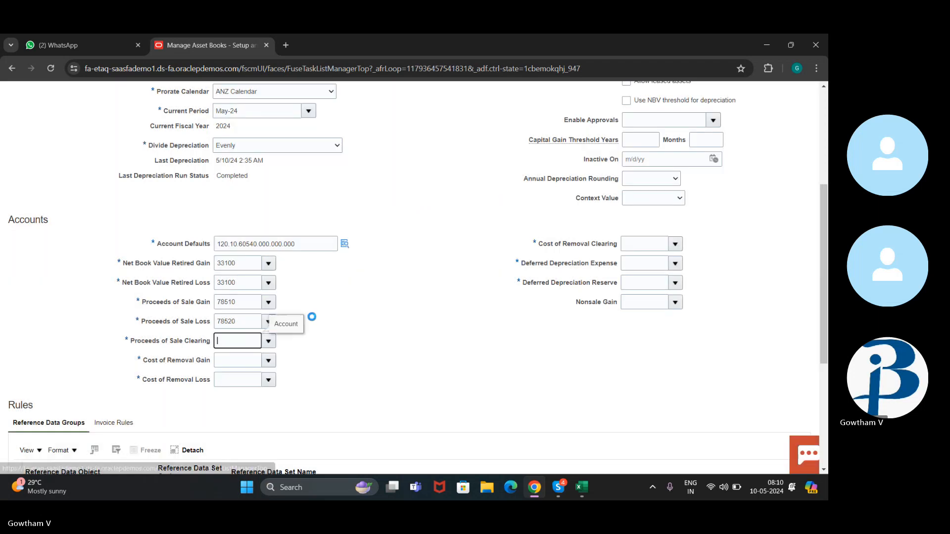
# Set Proceeds of Sale Clearing to 10000, Assets, and Cost of Removal Gain to 78530, Gain on Retirement Cost of Removal, via a description search for "gain".
pyautogui.click(267, 341)
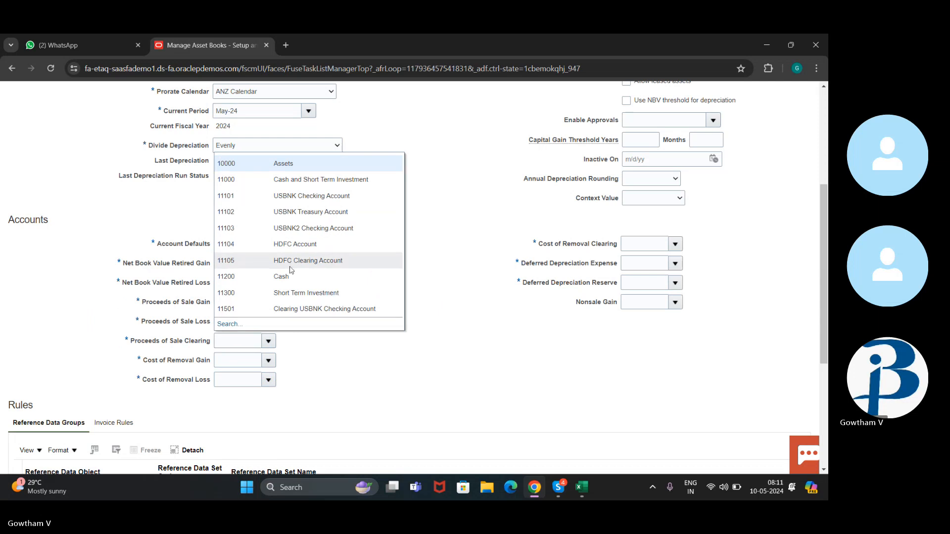
pyautogui.click(335, 159)
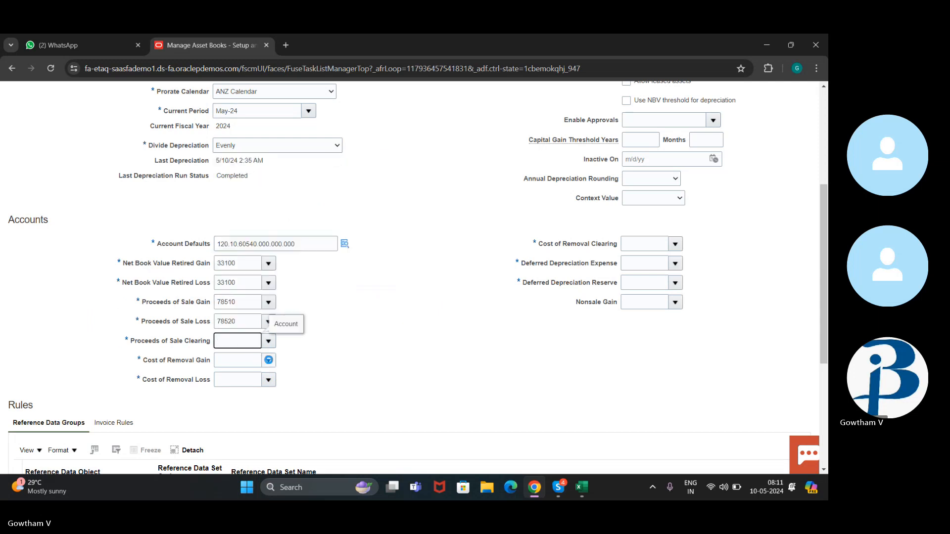
pyautogui.click(268, 360)
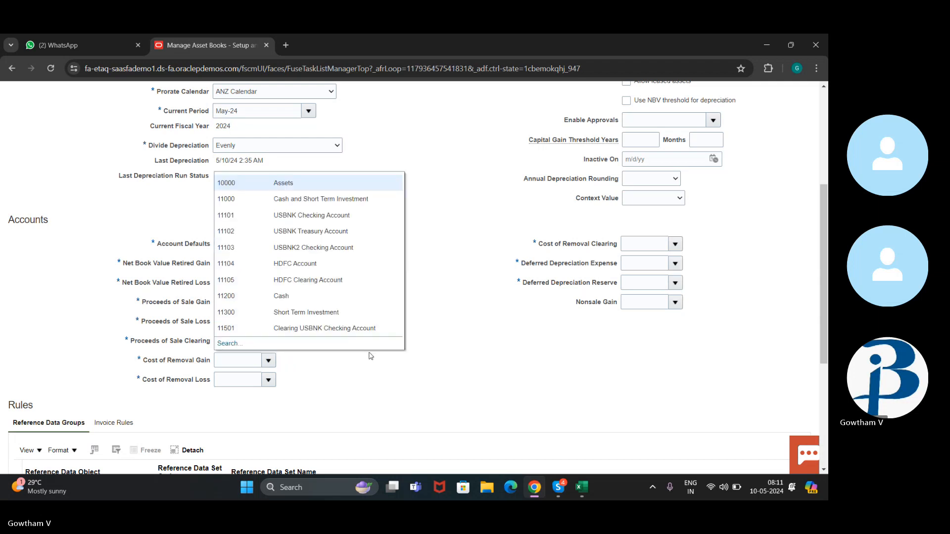
pyautogui.click(233, 346)
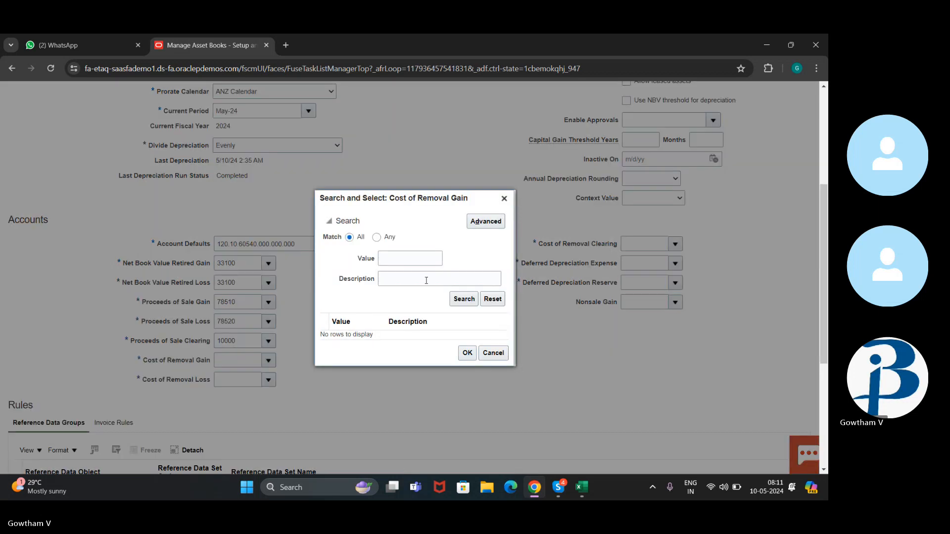
pyautogui.click(426, 280)
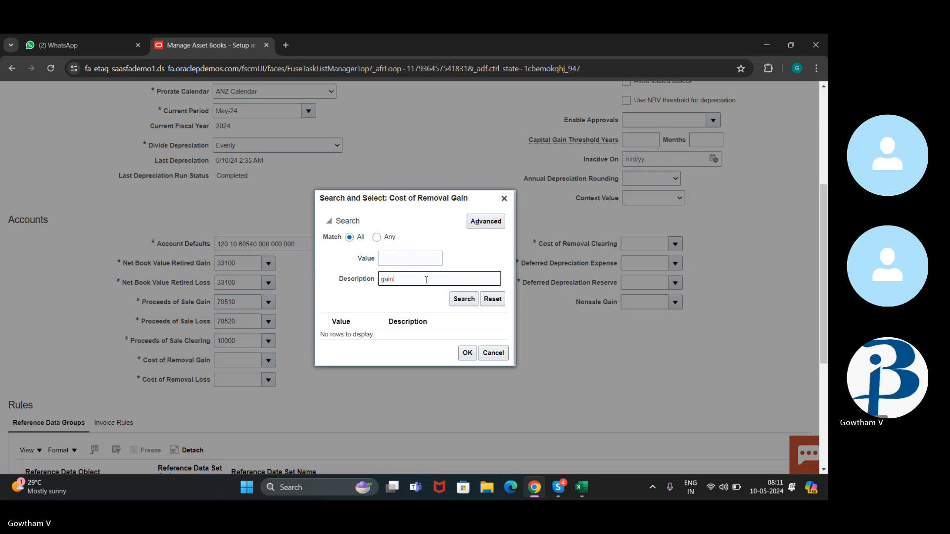
pyautogui.write('gain')
pyautogui.press('Return')
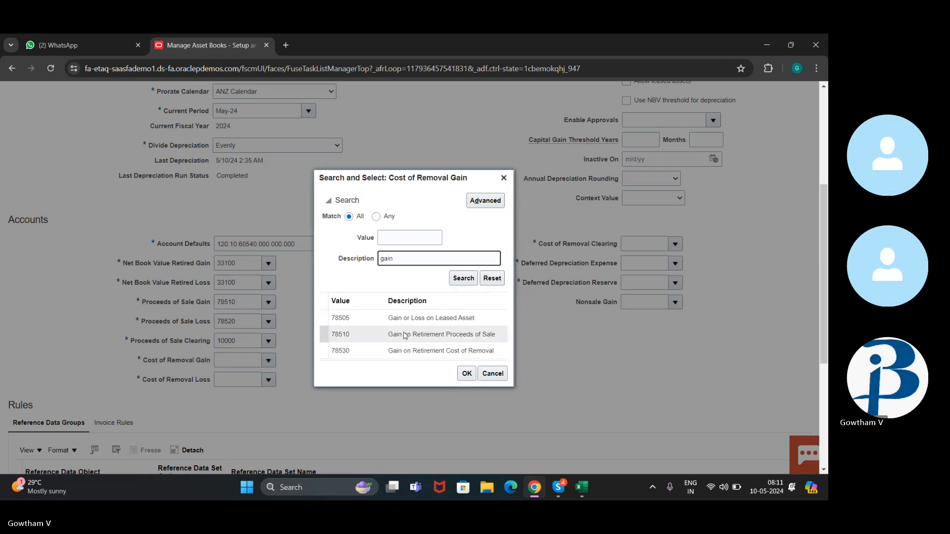
pyautogui.click(338, 351)
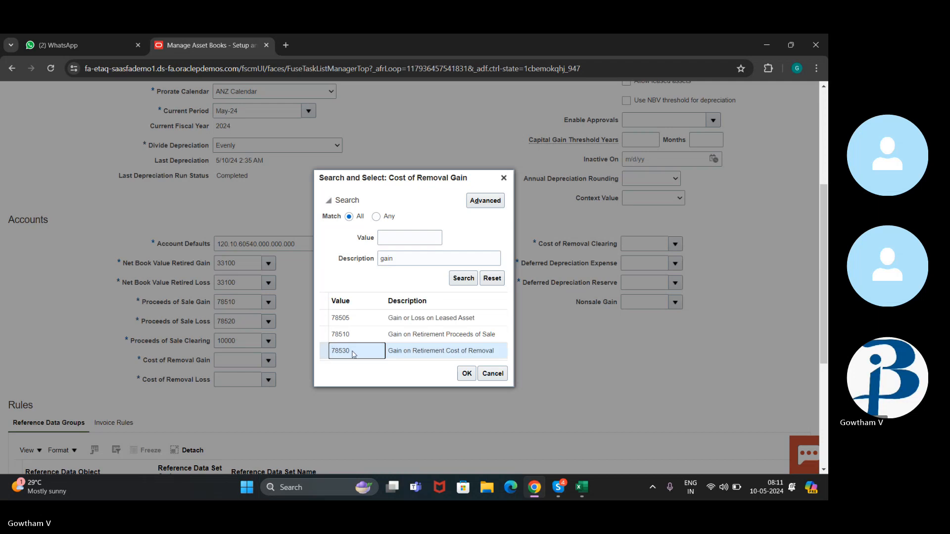
pyautogui.click(407, 334)
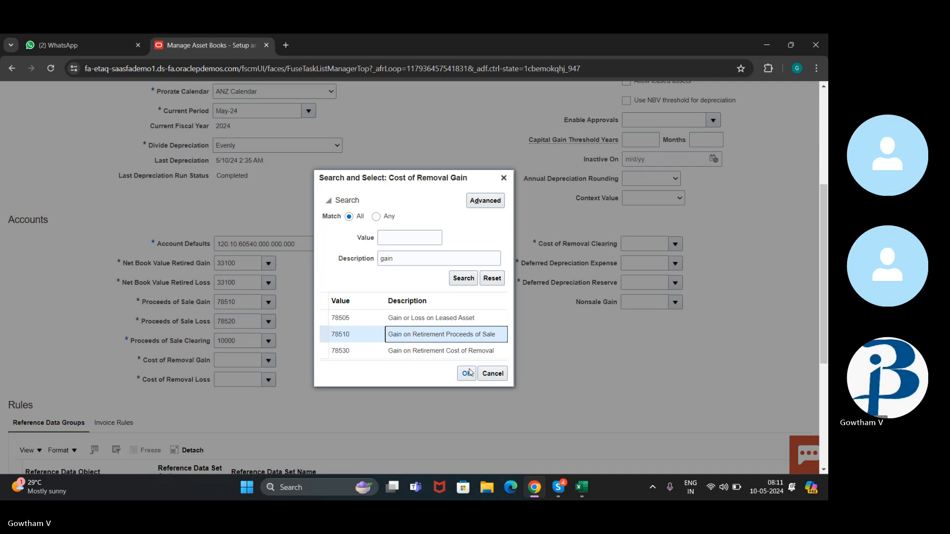
pyautogui.click(435, 357)
pyautogui.click(466, 375)
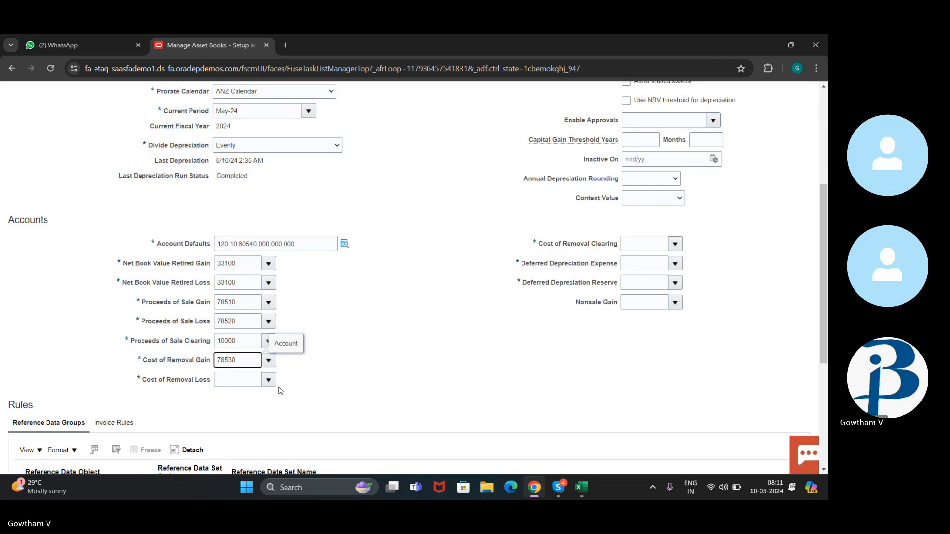
# Set Cost of Removal Loss to 78540, Loss on Retirement Cost of Removal, via a description search for "loss".
pyautogui.scroll(-1, 289, 402)
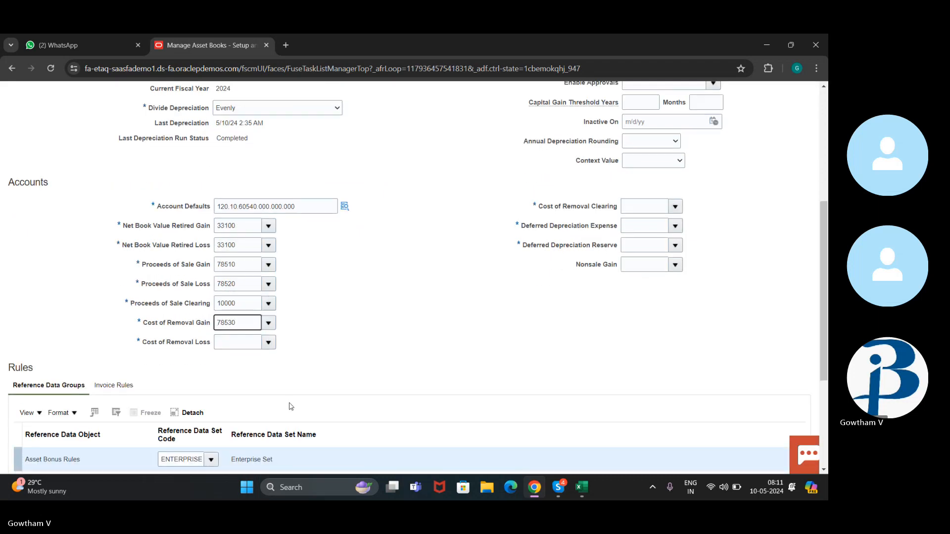
pyautogui.scroll(2, 290, 405)
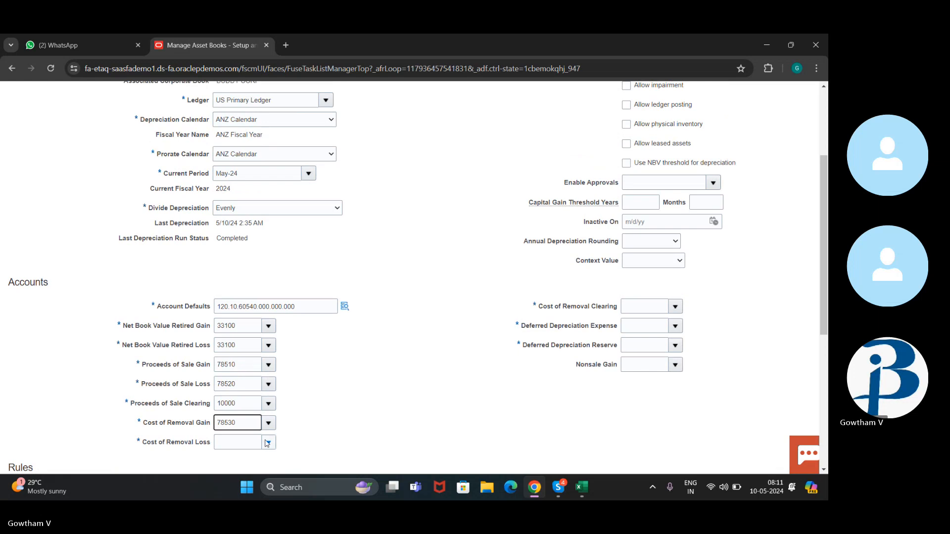
pyautogui.click(267, 441)
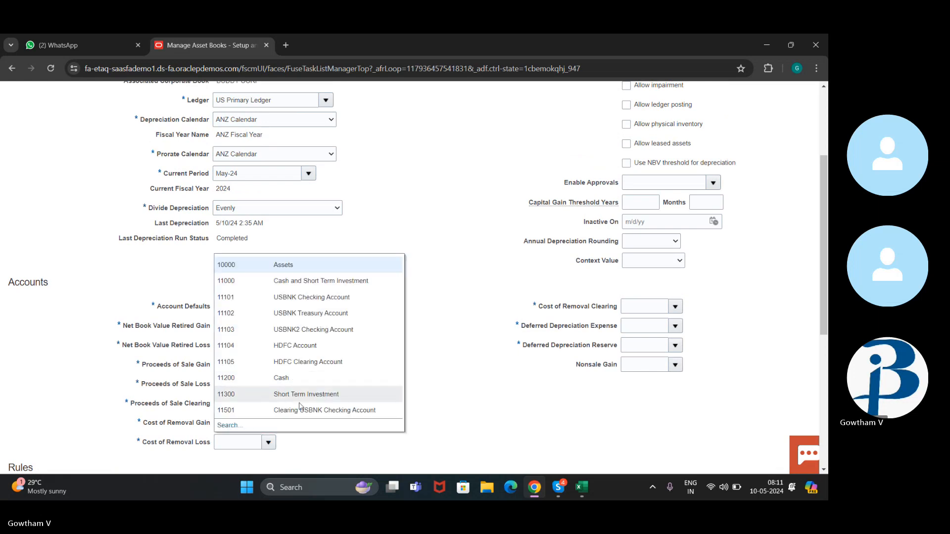
pyautogui.click(235, 424)
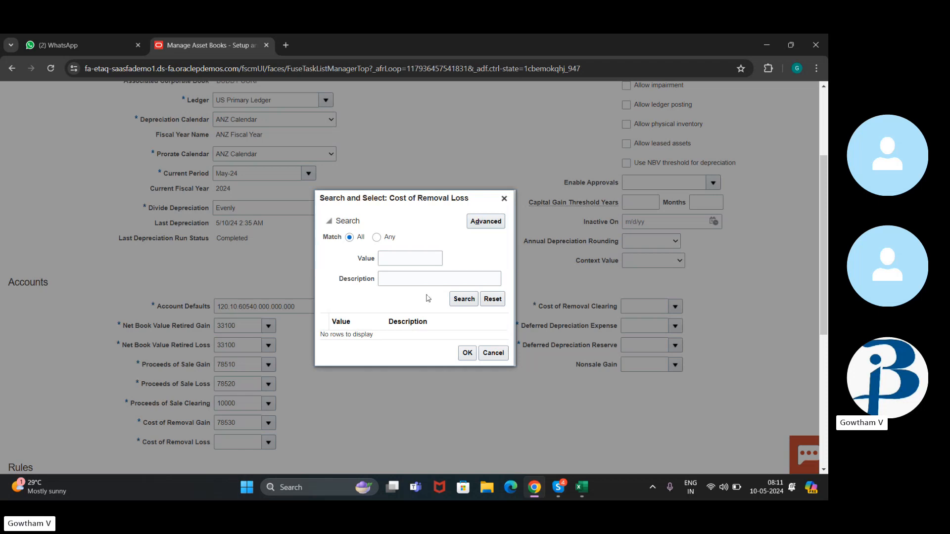
pyautogui.click(431, 280)
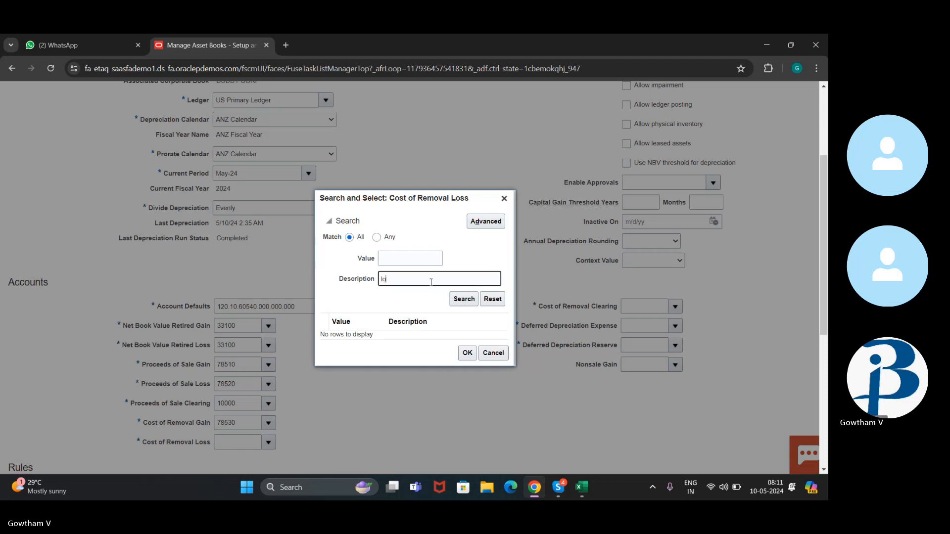
pyautogui.press('Return')
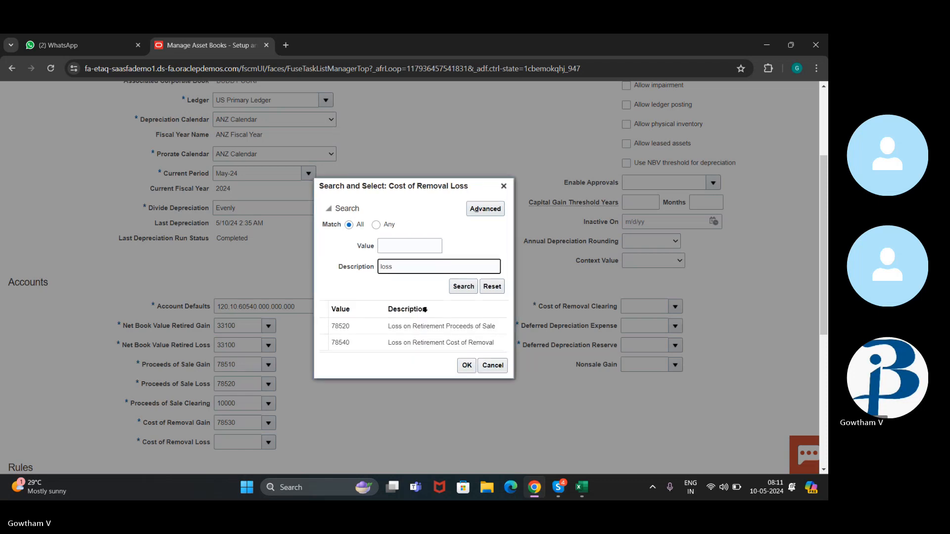
pyautogui.click(428, 343)
pyautogui.click(467, 365)
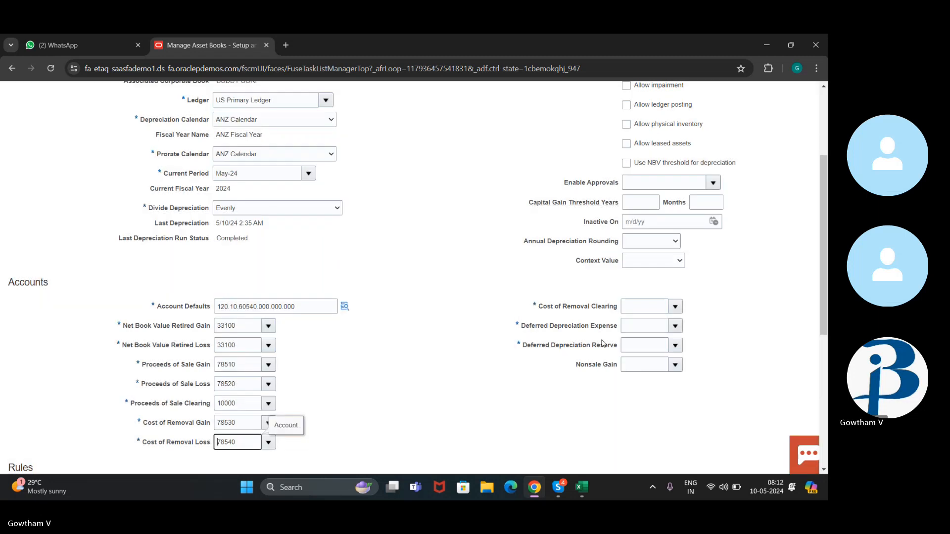
# Set the Cost of Removal Clearing account to 11200, Cash.
pyautogui.click(674, 307)
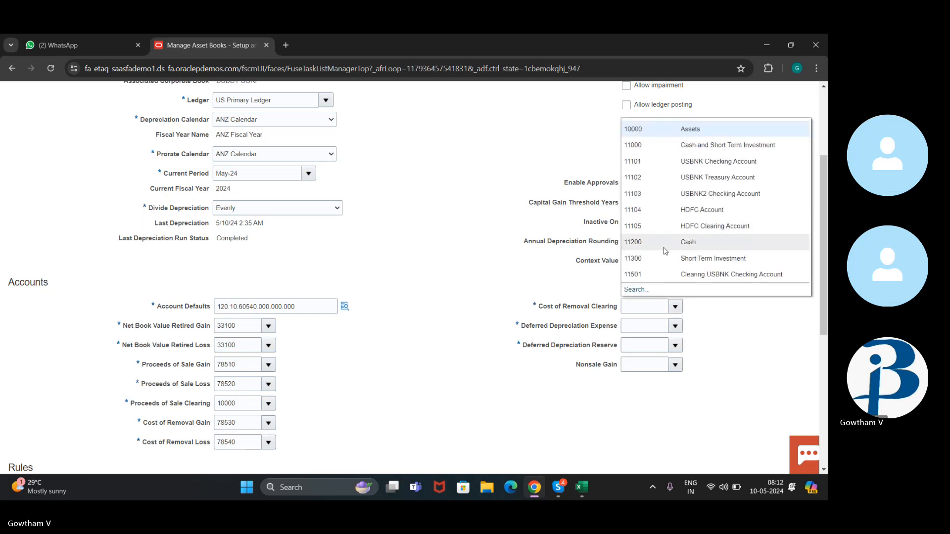
pyautogui.click(664, 247)
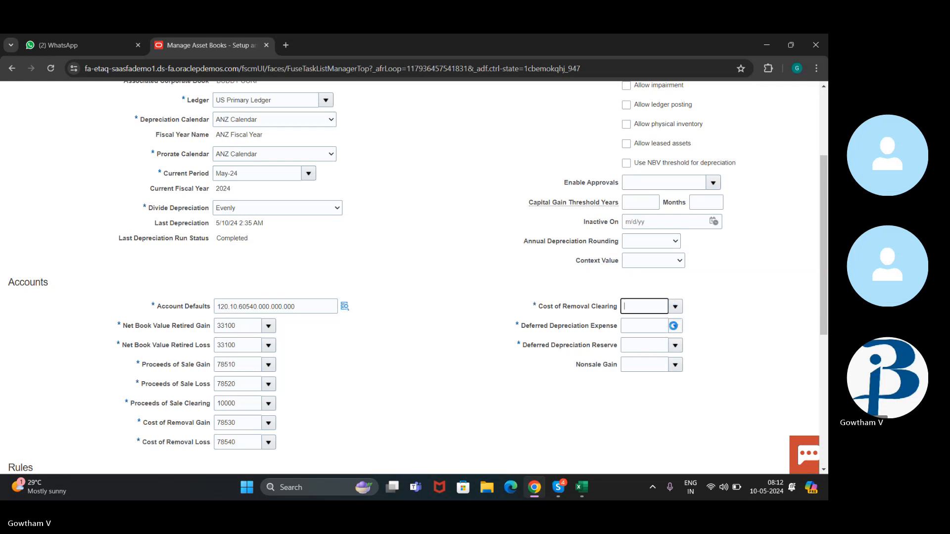
pyautogui.write('11200')
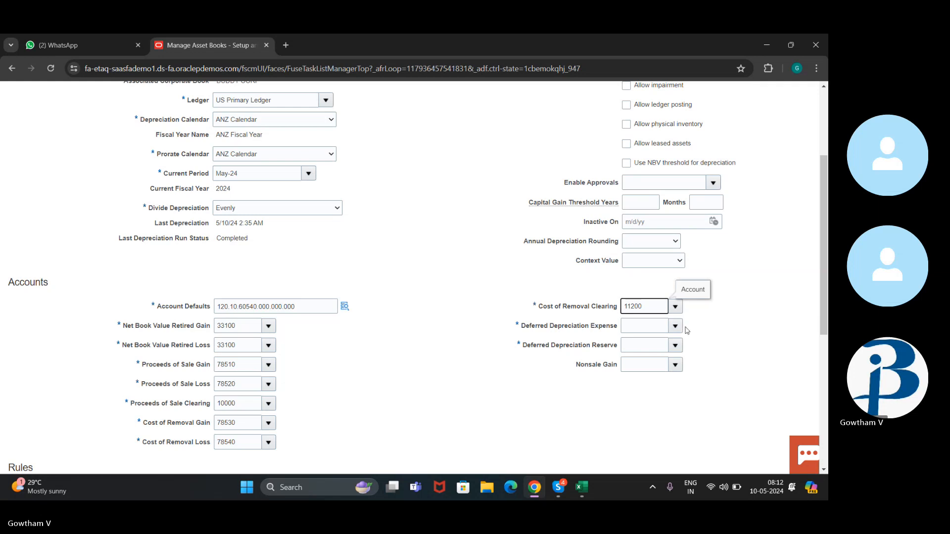
# Set Deferred Depreciation Expense to 10000, Assets, and Deferred Depreciation Reserve to 11200, Cash.
pyautogui.click(675, 327)
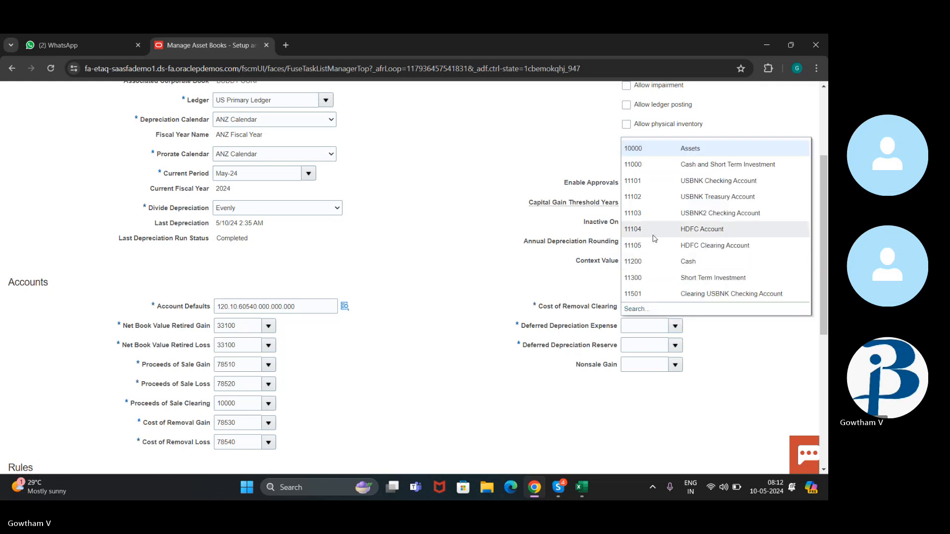
pyautogui.click(658, 149)
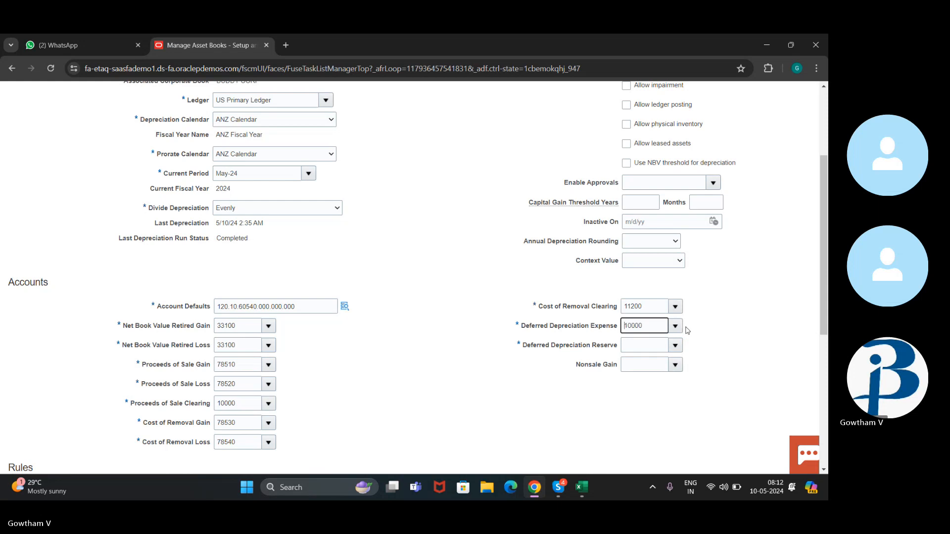
pyautogui.click(676, 343)
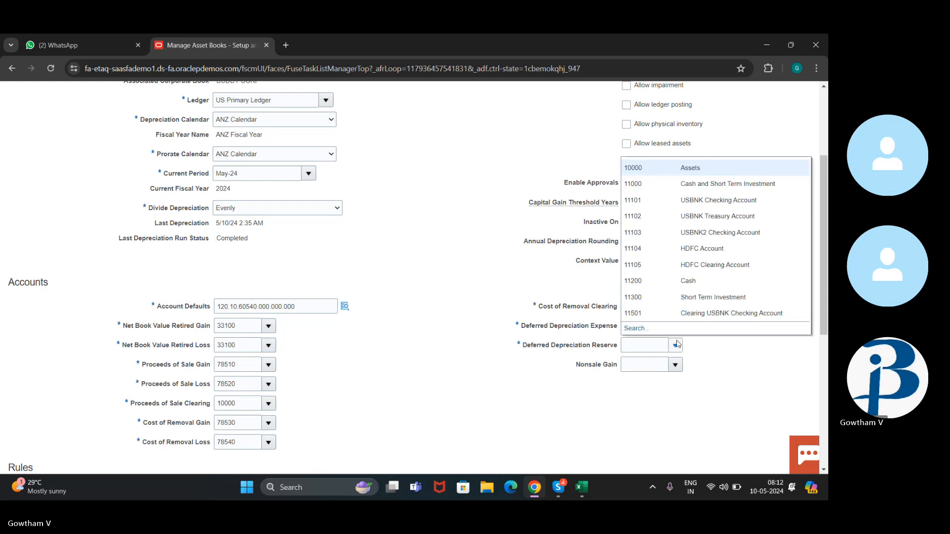
pyautogui.click(691, 281)
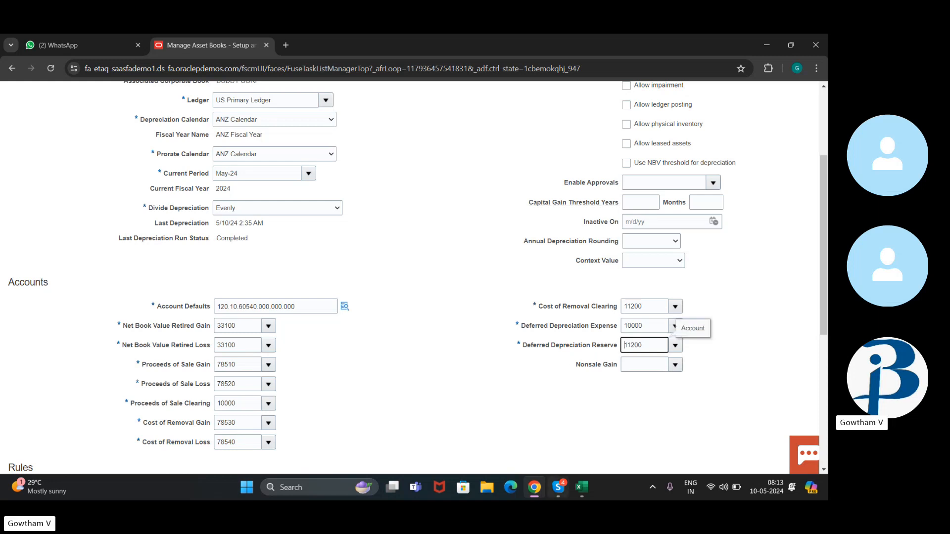
# Save the new BUDDY CORP asset book and close its creation page.
pyautogui.scroll(3, 499, 297)
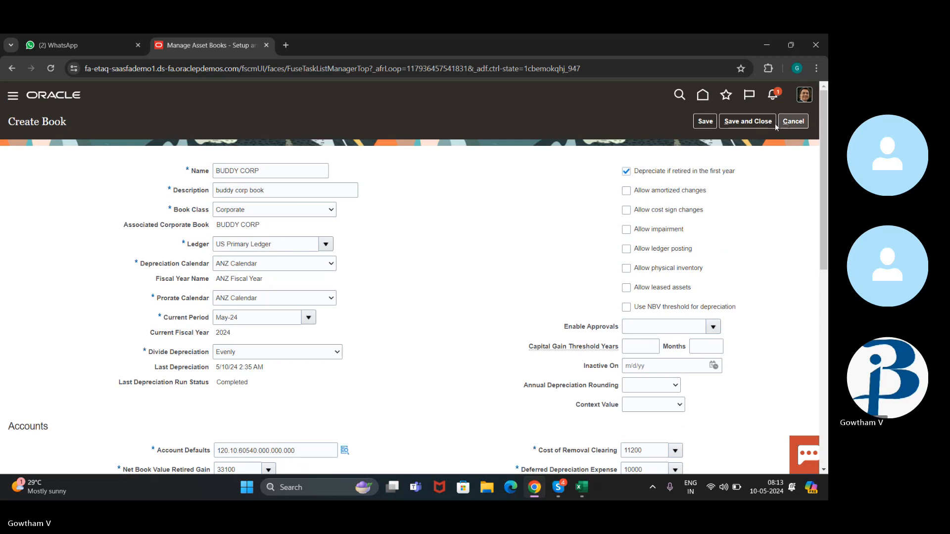
pyautogui.moveTo(767, 128); pyautogui.dragTo(747, 111)
pyautogui.click(749, 122)
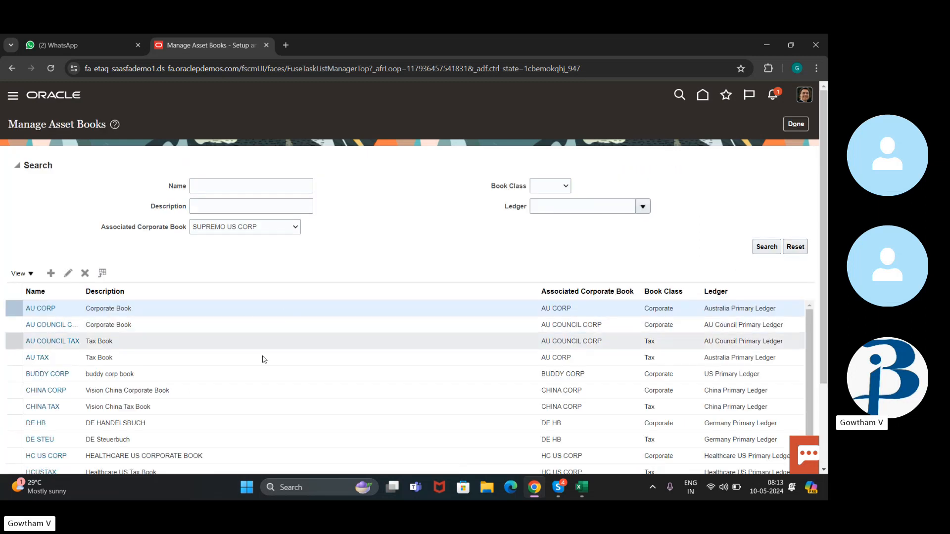
# Look for BUDDY CORP in the list of asset books and return to the Fixed Assets setup tasks.
pyautogui.scroll(-2, 265, 362)
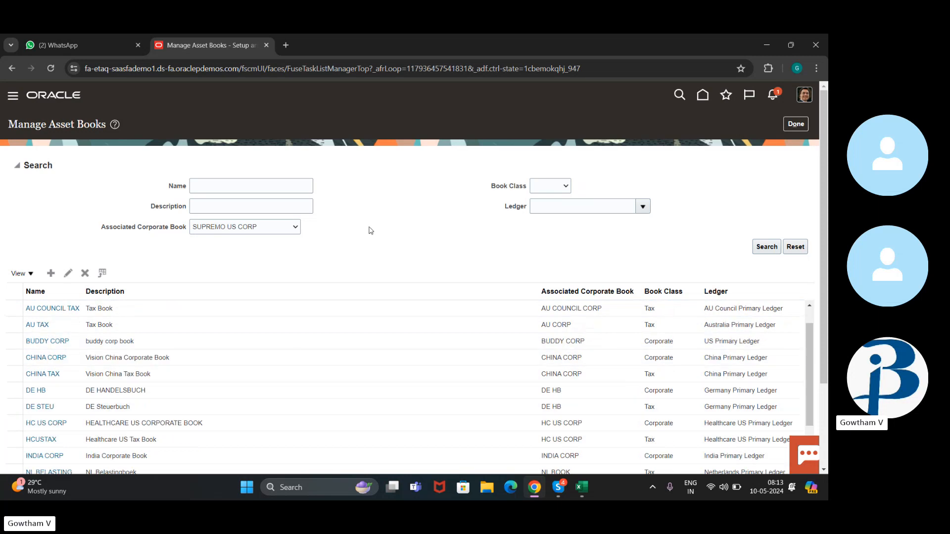
pyautogui.scroll(-1, 366, 237)
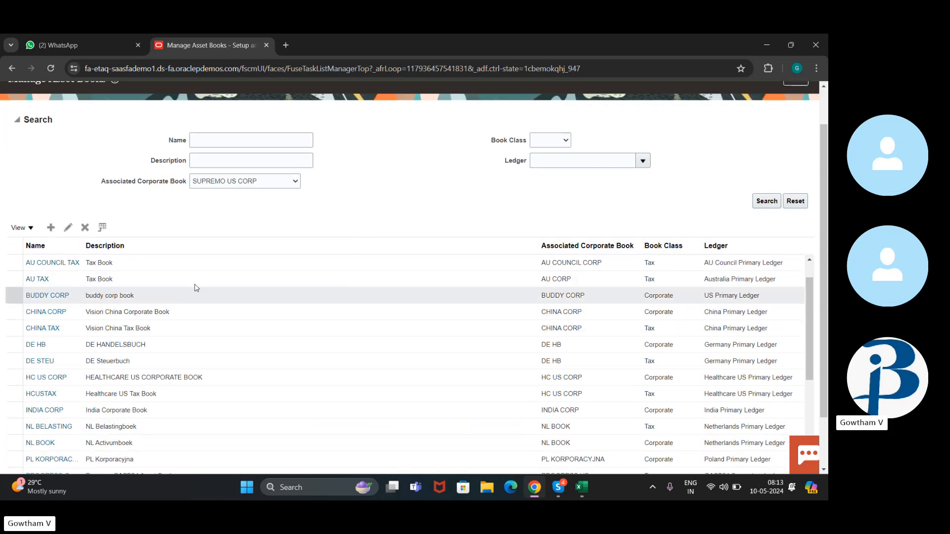
pyautogui.scroll(1, 659, 212)
pyautogui.click(805, 126)
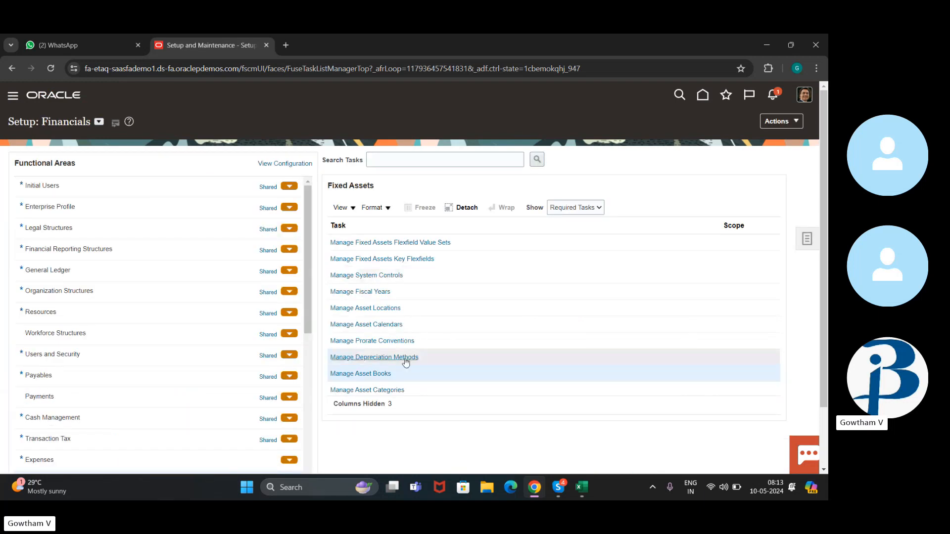
# Open the Manage Asset Categories task and search for all asset categories without any criteria.
pyautogui.scroll(-1, 377, 360)
pyautogui.scroll(-1, 377, 360)
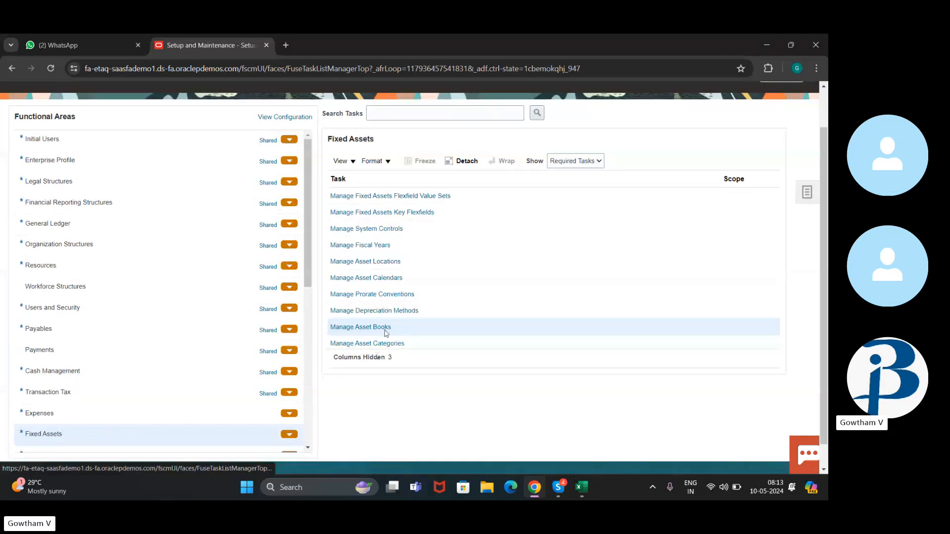
pyautogui.click(382, 343)
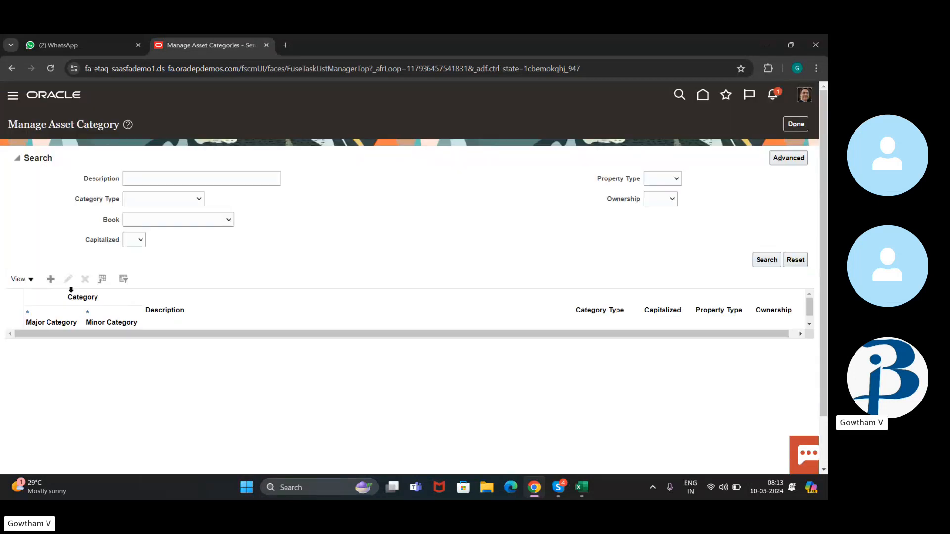
pyautogui.click(779, 263)
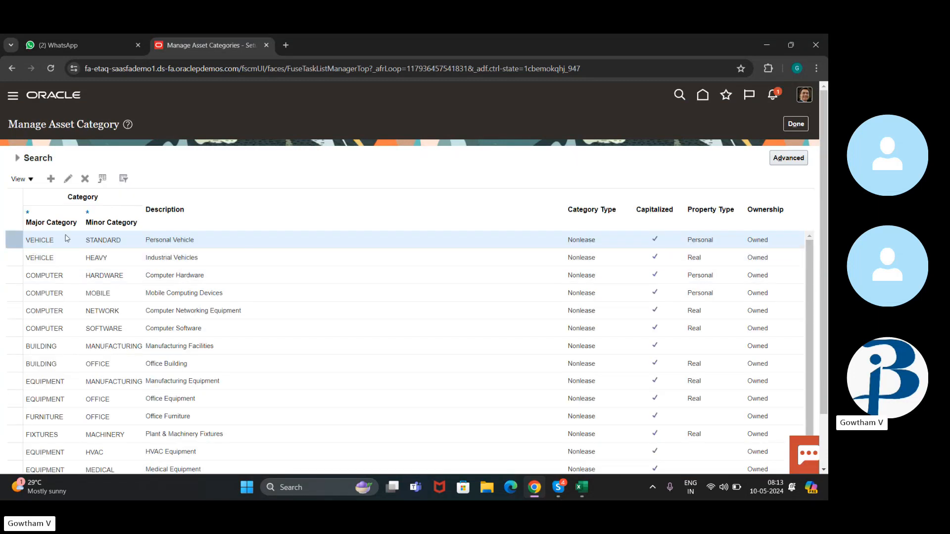
# Edit the VEHICLE-STANDARD category, add the BUDDY CORP book to it and try to save without entering its accounts.
pyautogui.click(68, 179)
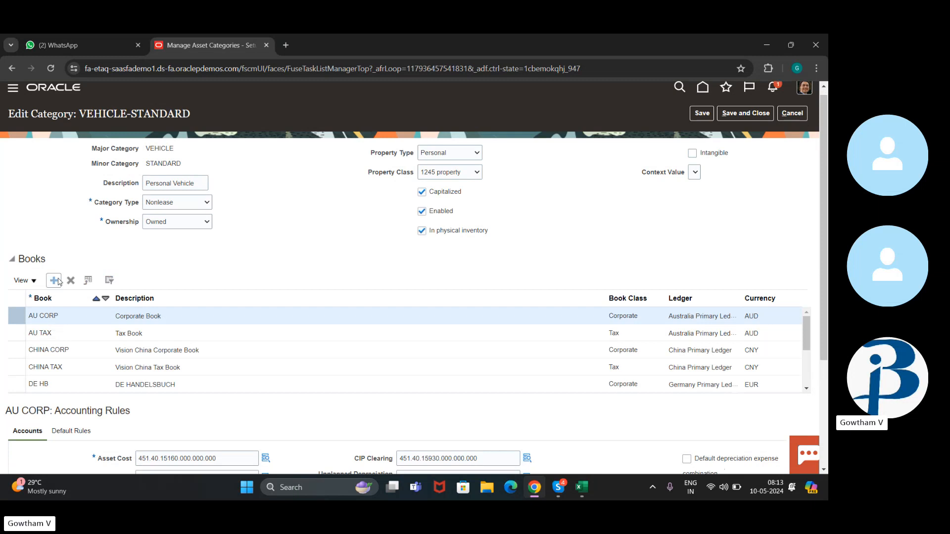
pyautogui.click(57, 280)
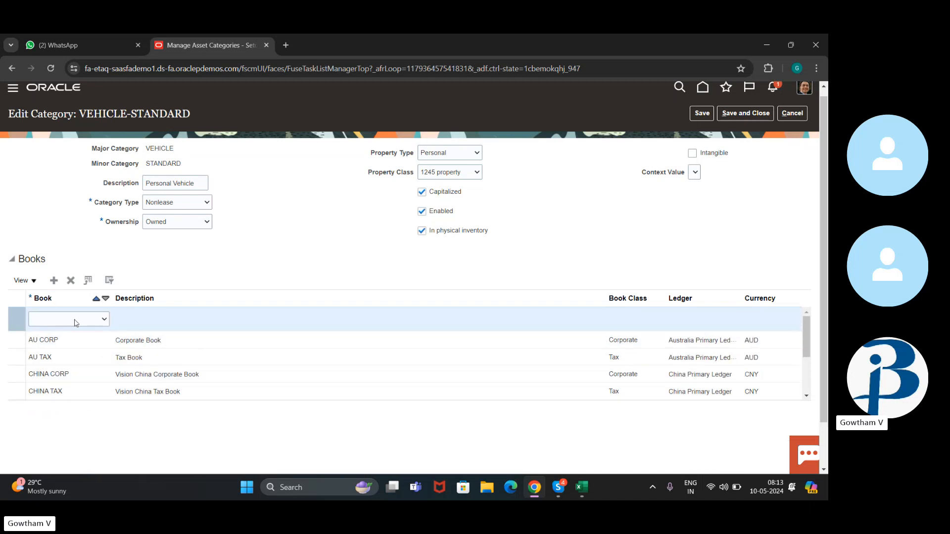
pyautogui.click(76, 322)
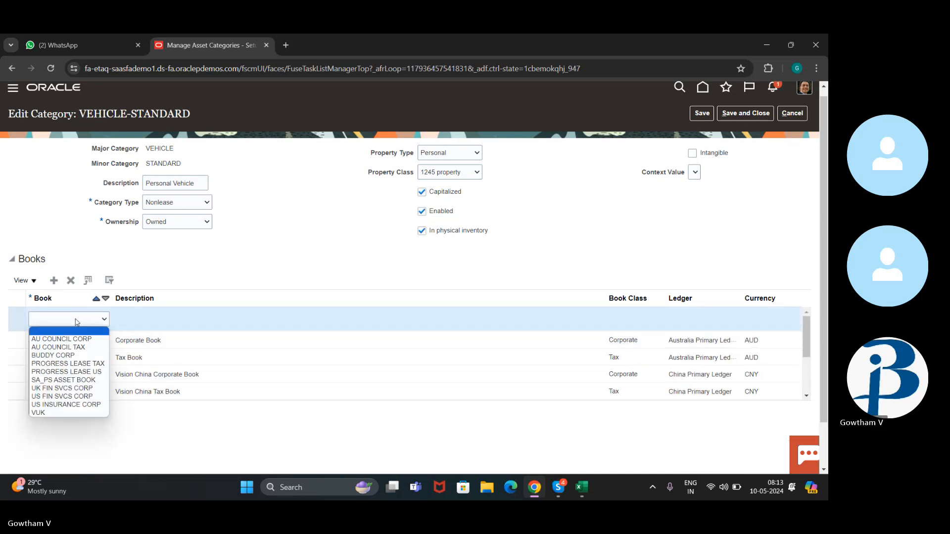
pyautogui.click(89, 356)
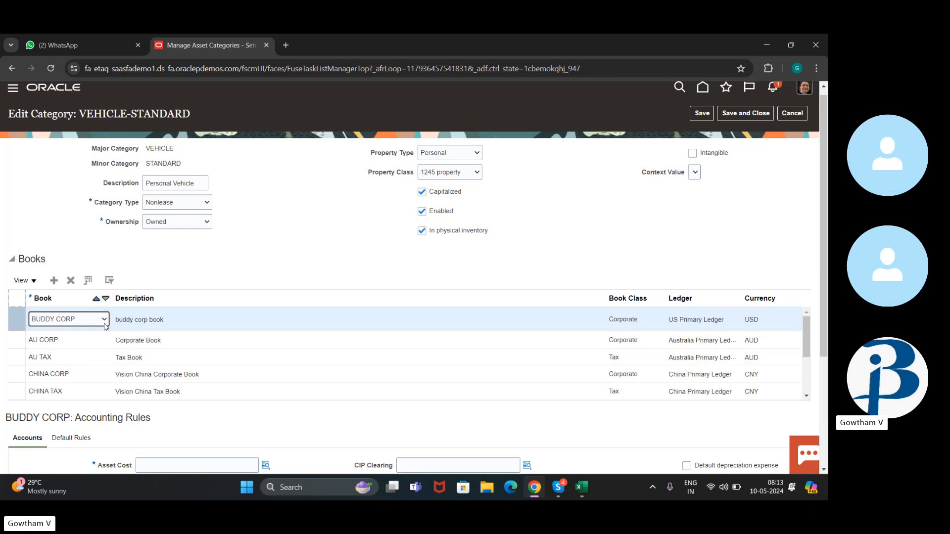
pyautogui.click(728, 116)
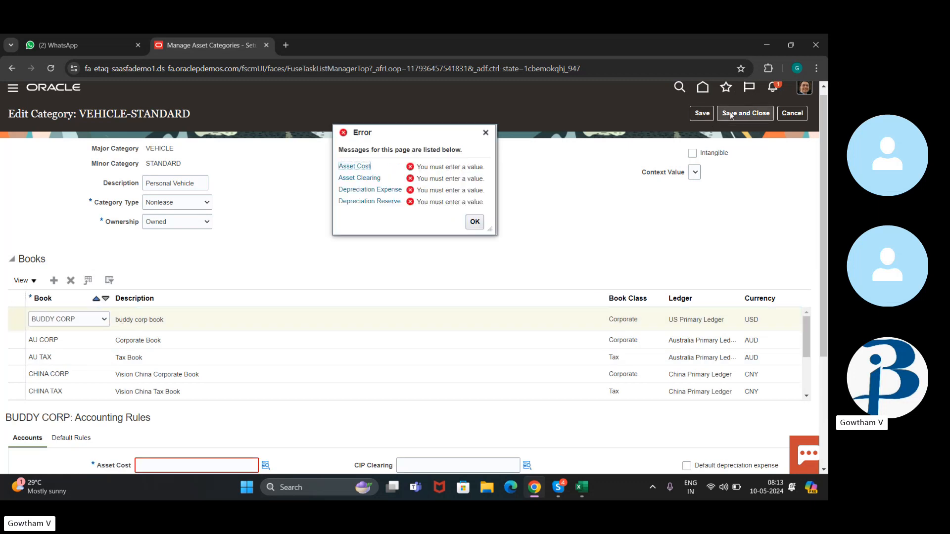
pyautogui.click(473, 222)
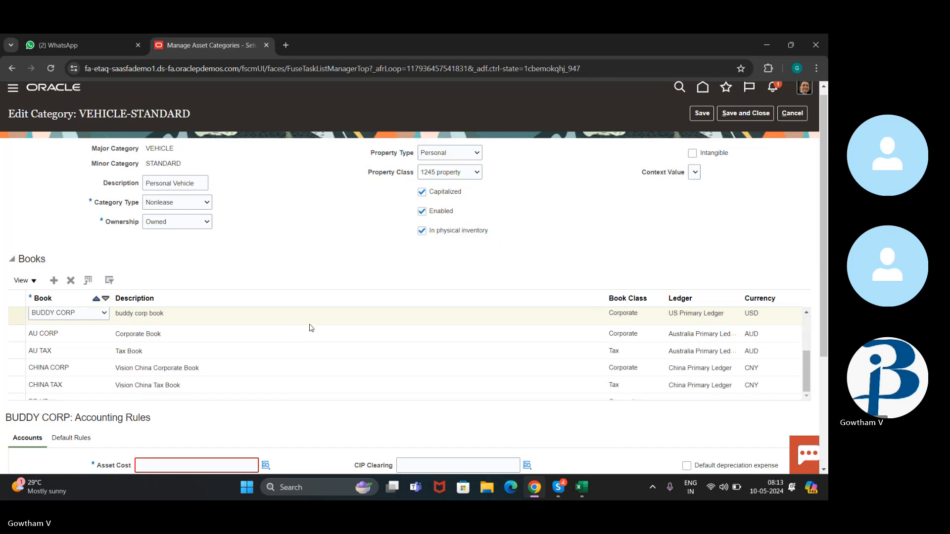
# Examine the books assigned to the VEHICLE-STANDARD category and the account fields in the BUDDY CORP accounting rules.
pyautogui.scroll(-3, 308, 322)
pyautogui.scroll(-2, 279, 357)
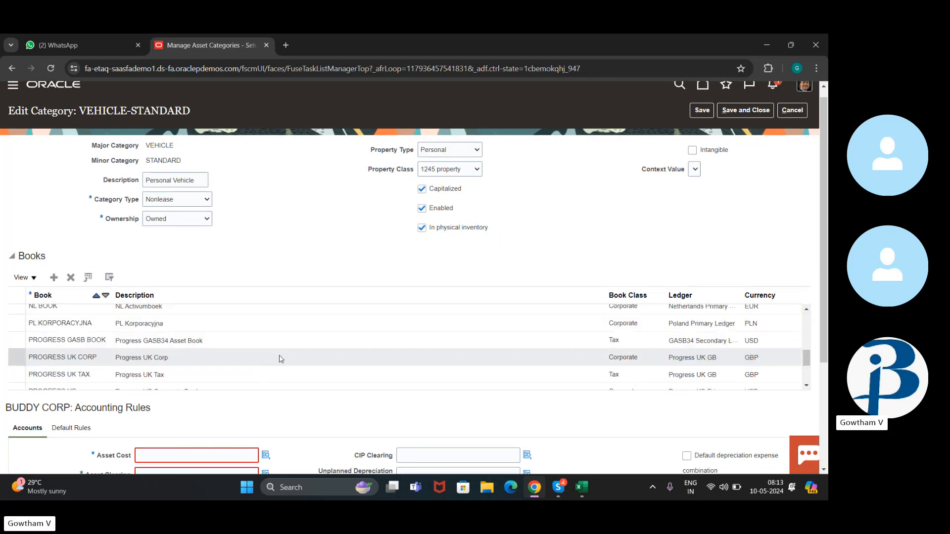
pyautogui.scroll(1, 279, 357)
pyautogui.scroll(-6, 279, 359)
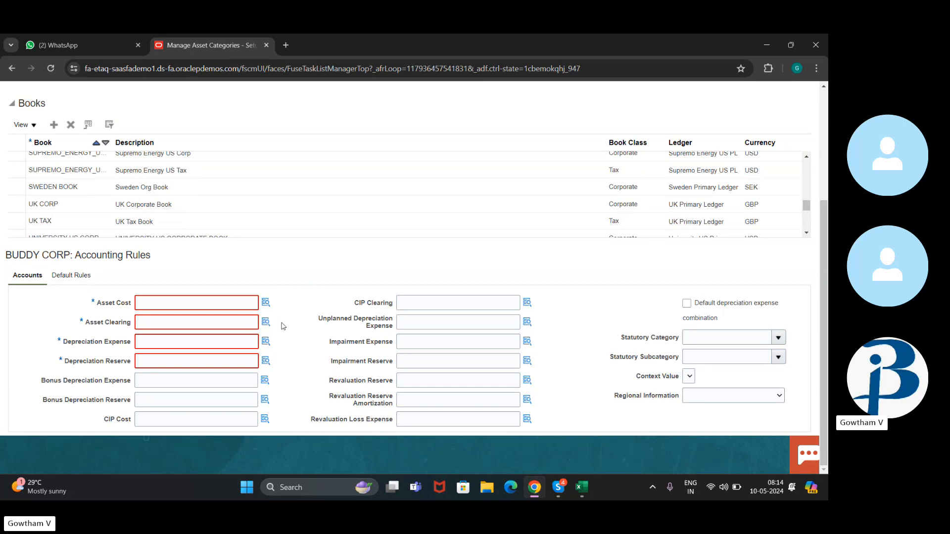
pyautogui.scroll(5, 280, 330)
pyautogui.scroll(1, 152, 318)
pyautogui.scroll(10, 152, 317)
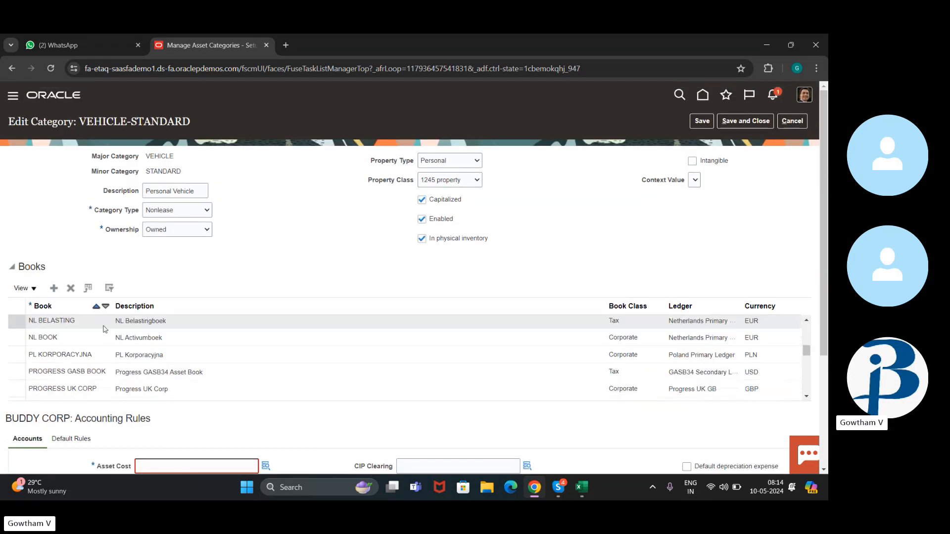
pyautogui.scroll(3, 101, 325)
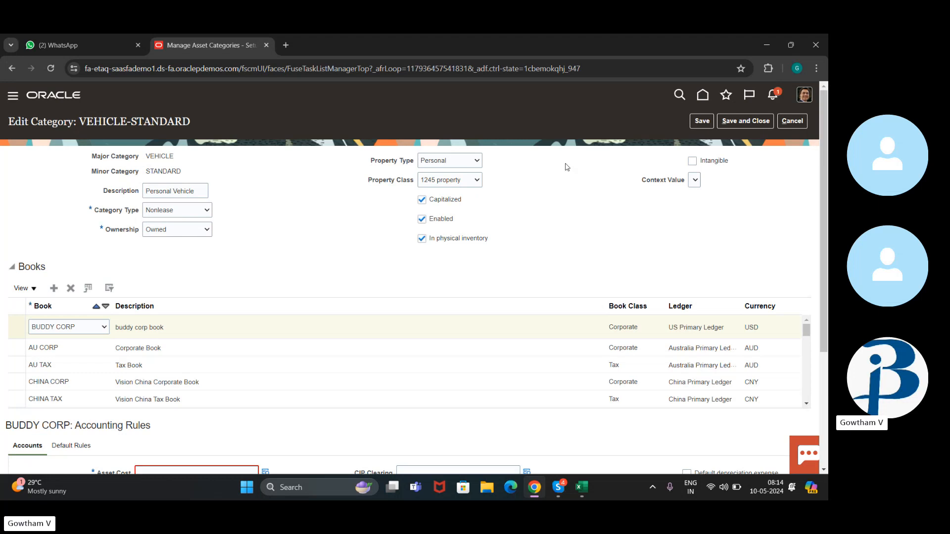
# Discard the changes to the VEHICLE-STANDARD category and return to the Fixed Assets setup tasks.
pyautogui.click(779, 121)
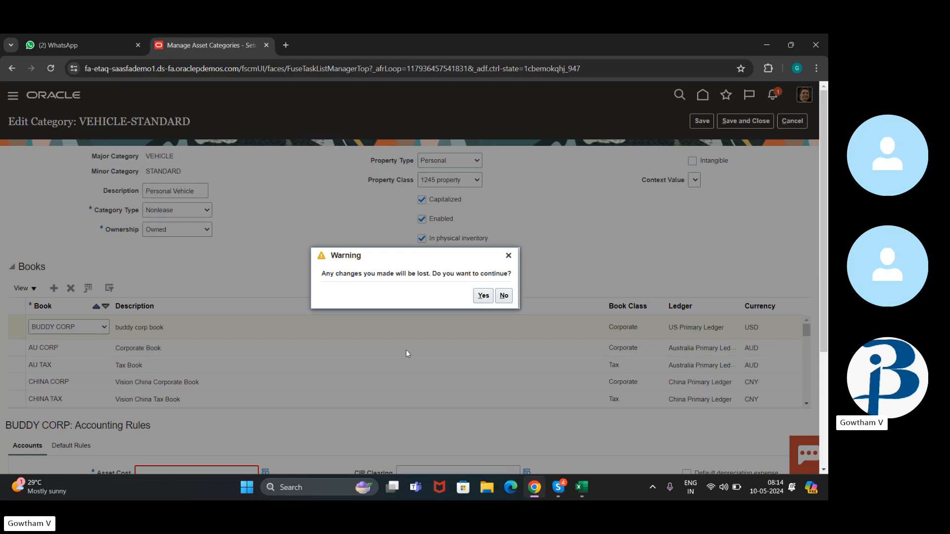
pyautogui.click(483, 296)
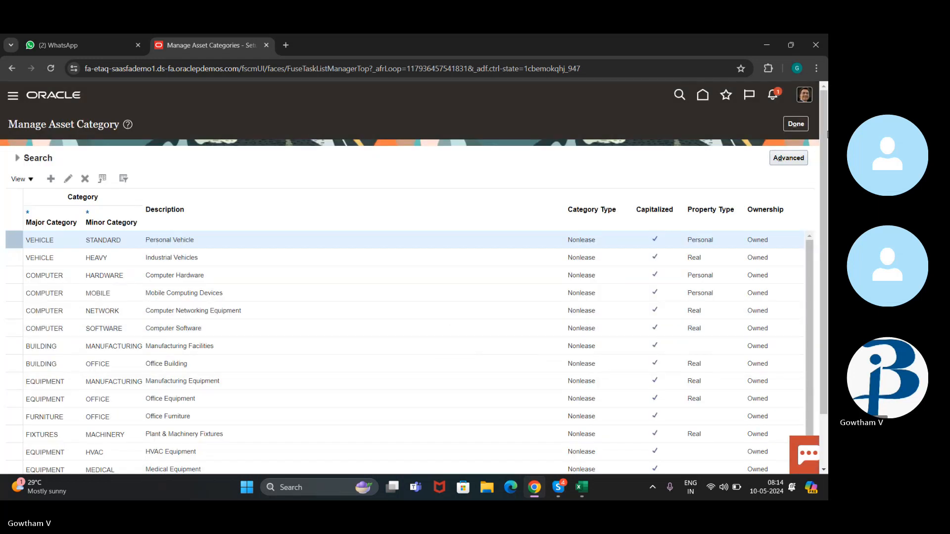
pyautogui.click(795, 124)
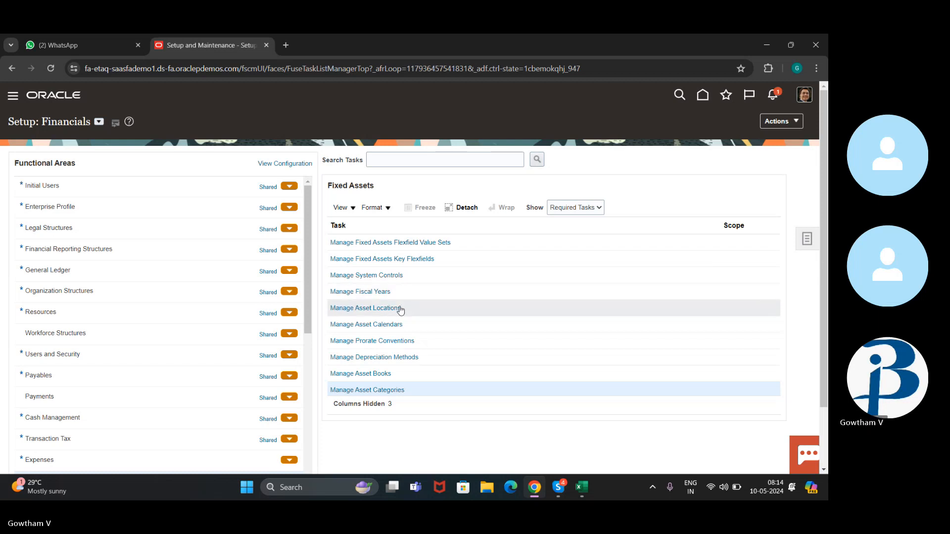
# Examine the required Fixed Assets setup tasks, from the flexfield value sets to the asset categories.
pyautogui.scroll(-1, 378, 342)
pyautogui.scroll(2, 379, 341)
pyautogui.scroll(-2, 379, 341)
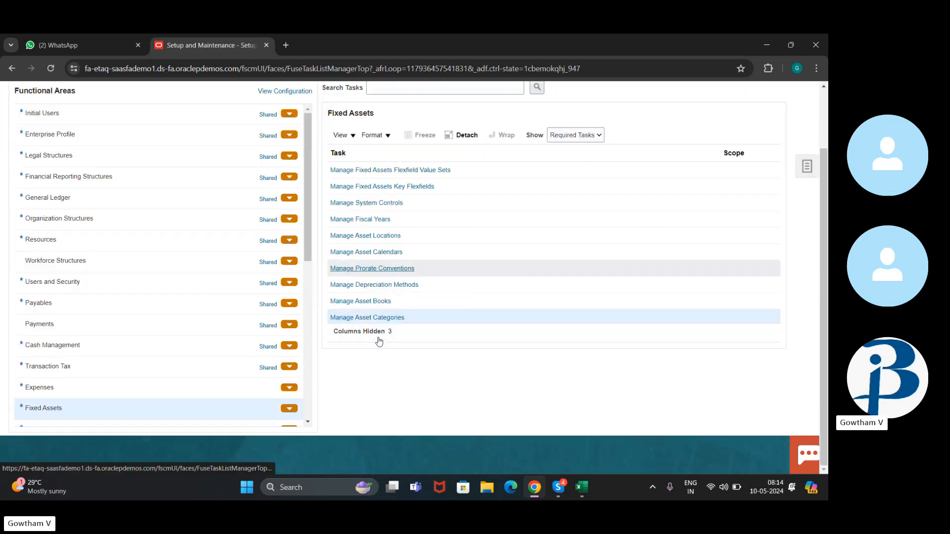
pyautogui.scroll(2, 379, 342)
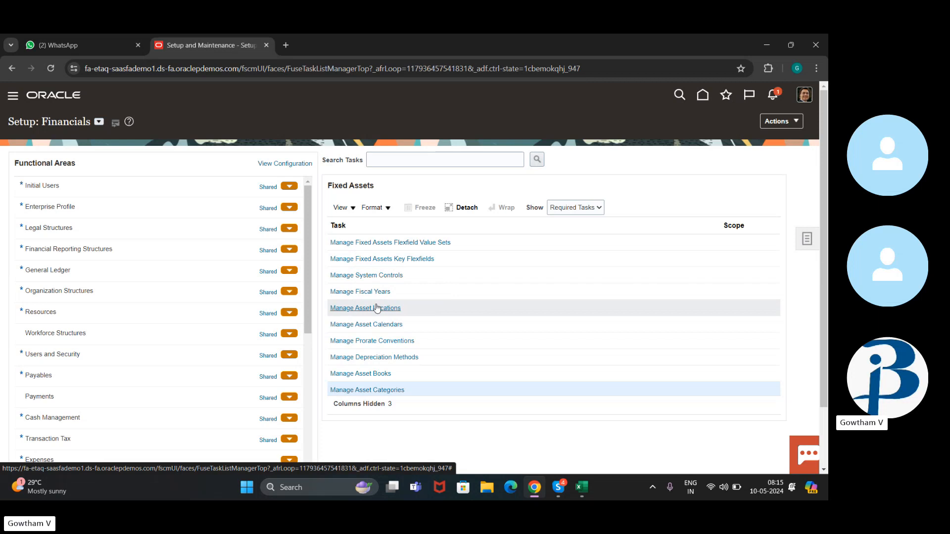
pyautogui.scroll(-1, 398, 331)
pyautogui.scroll(1, 399, 330)
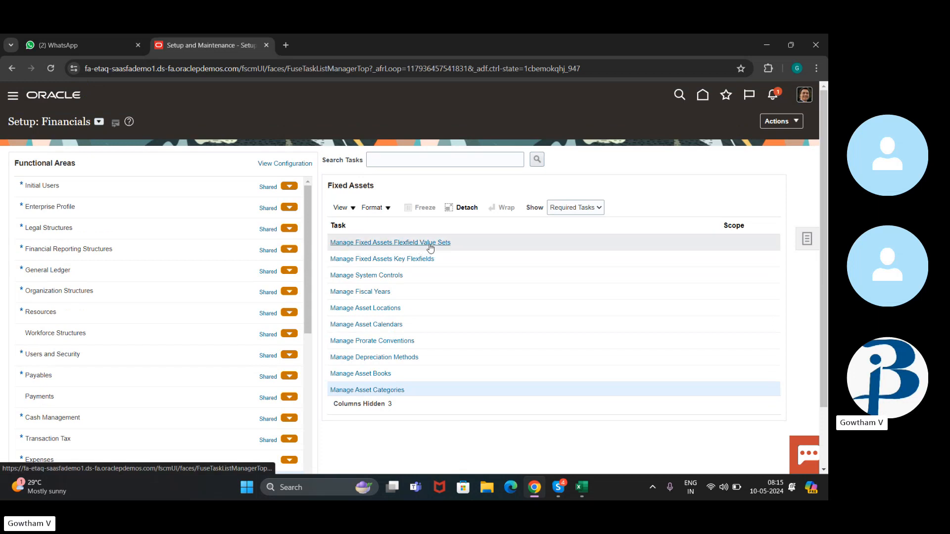
pyautogui.scroll(-2, 386, 301)
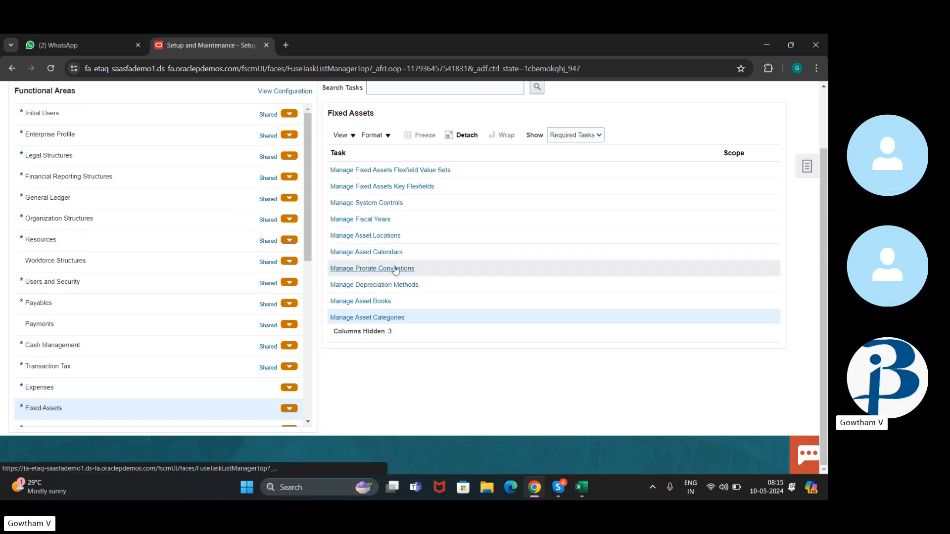
pyautogui.scroll(2, 399, 267)
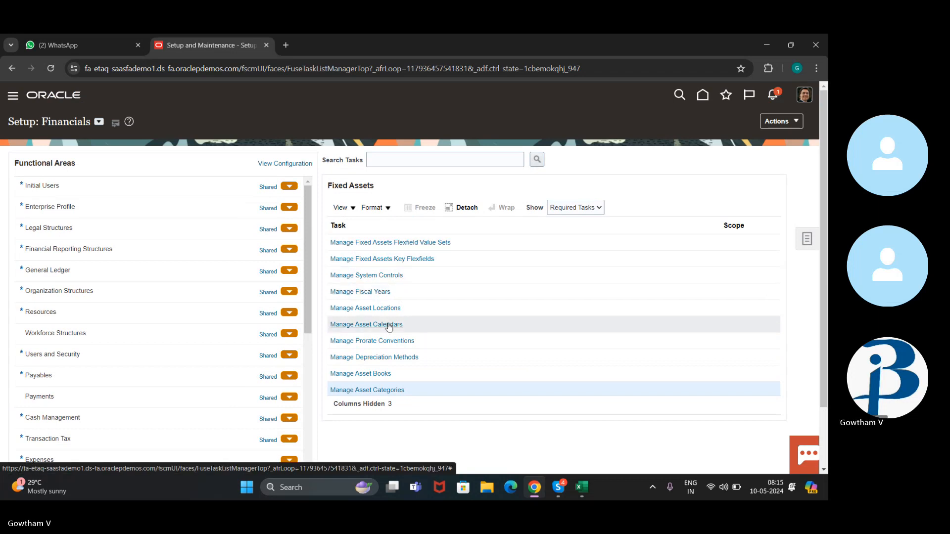
pyautogui.scroll(-1, 389, 327)
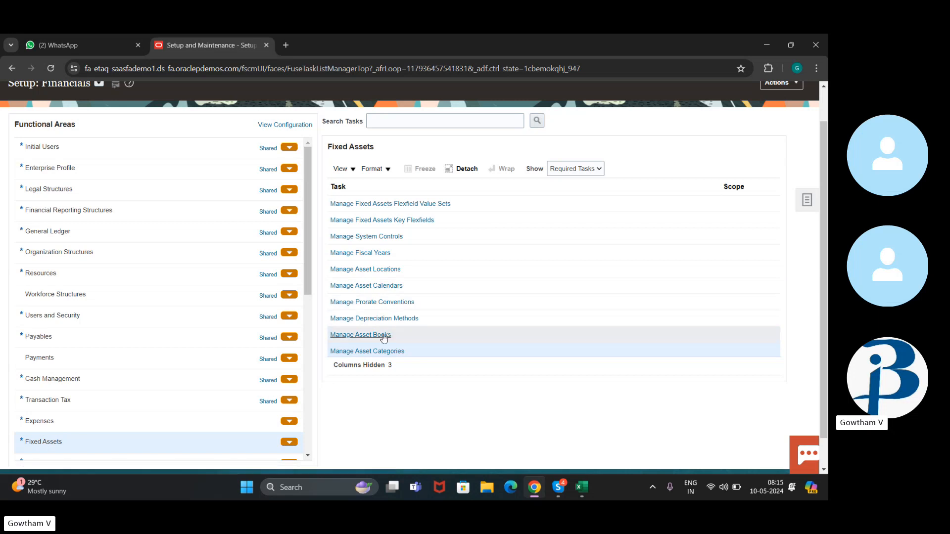
# Show all Fixed Assets setup tasks instead of only the required ones, review the longer list and switch to Skype.
pyautogui.click(584, 172)
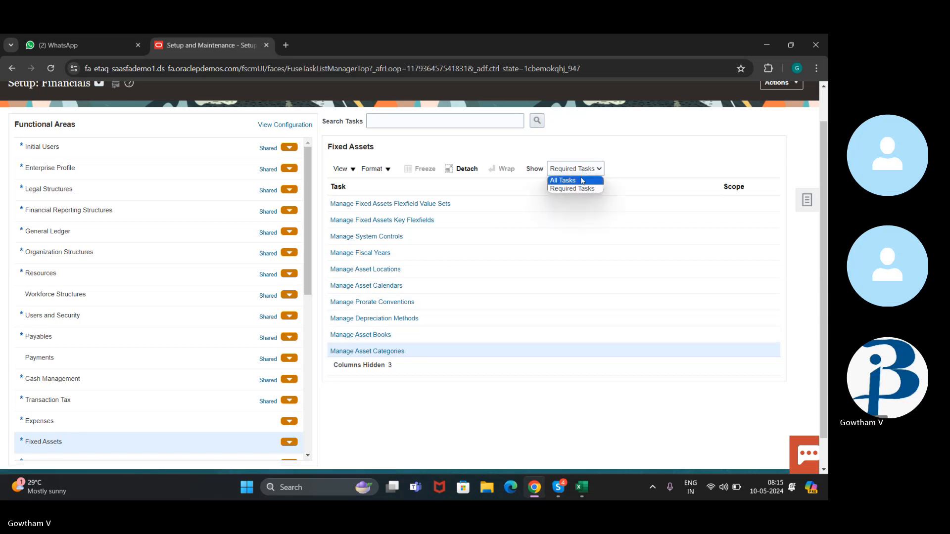
pyautogui.click(582, 181)
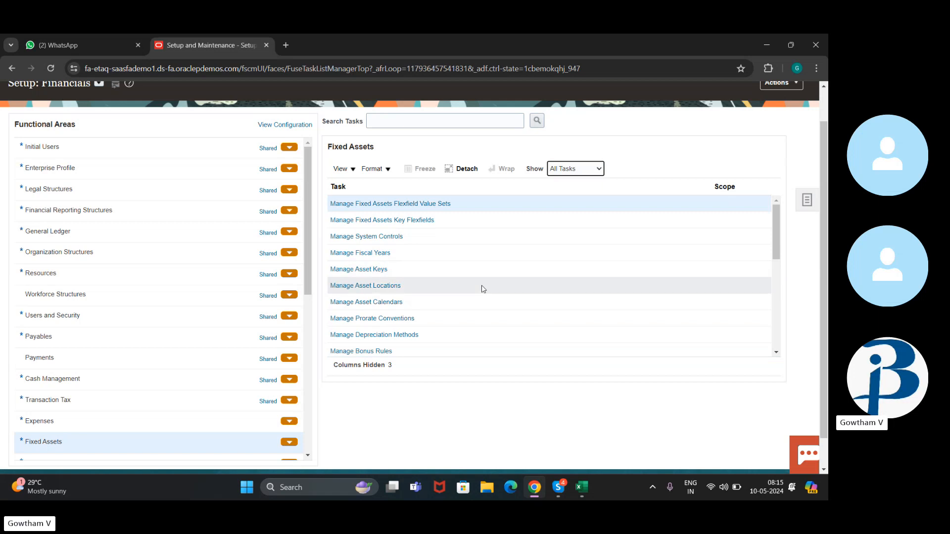
pyautogui.scroll(-1, 483, 289)
pyautogui.scroll(-5, 483, 289)
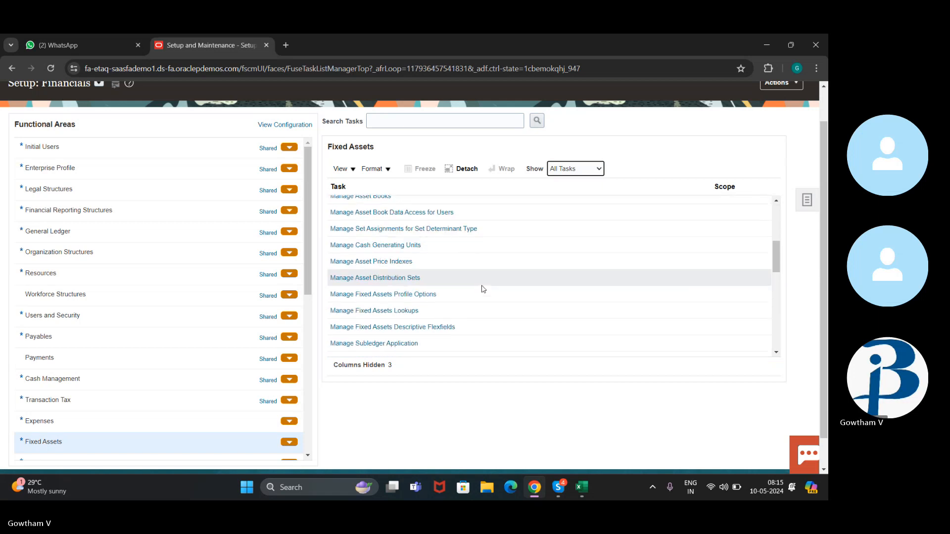
pyautogui.scroll(7, 483, 289)
pyautogui.click(557, 487)
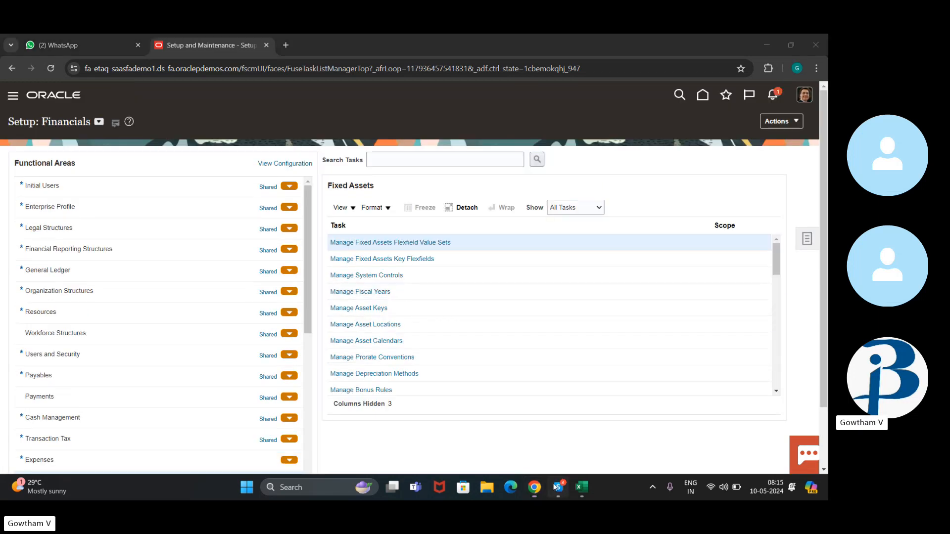